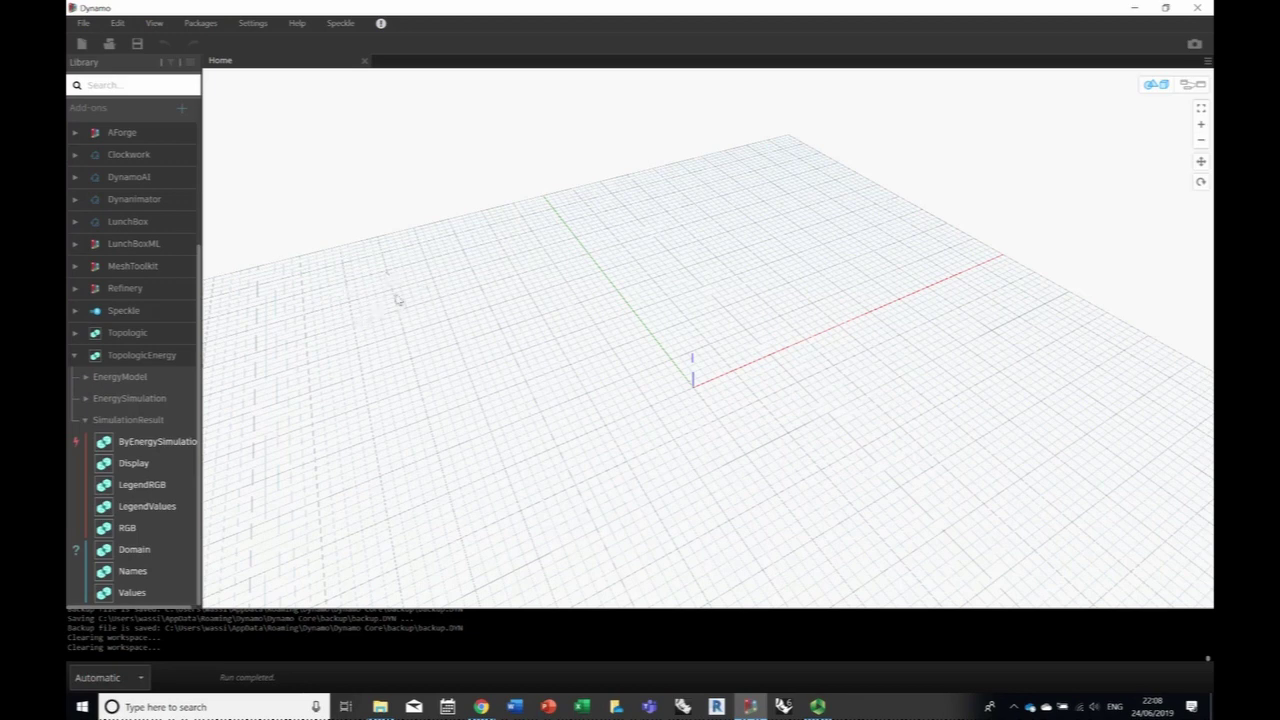
- Toggle the workspace between geometry view and node view, leaving it in node view
right_click_drag(403, 283, 400, 280)
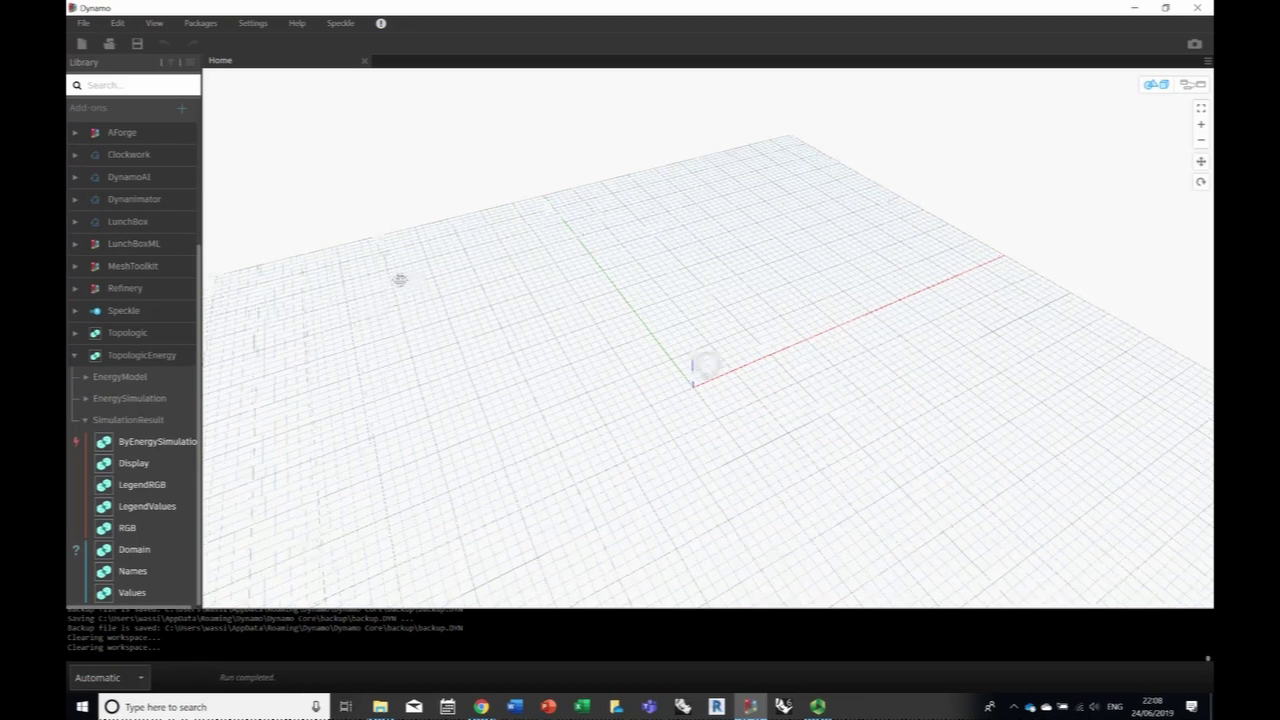
right_click(397, 280)
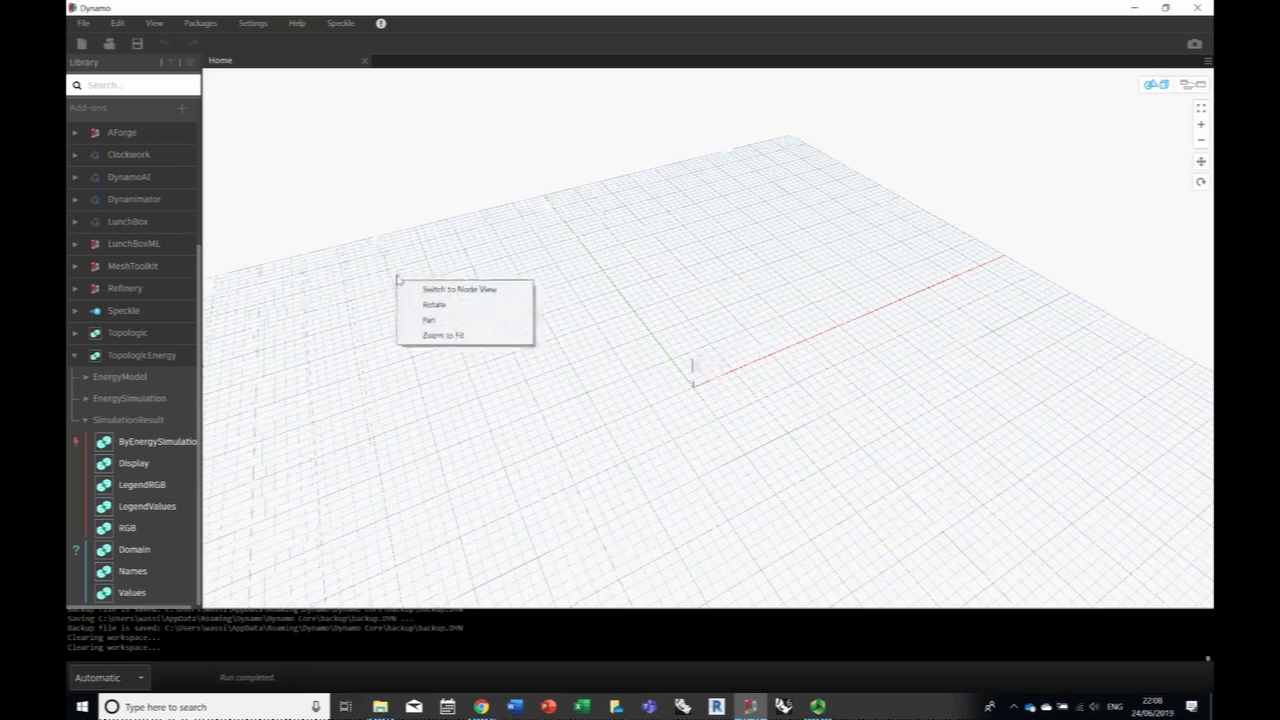
left_click(391, 211)
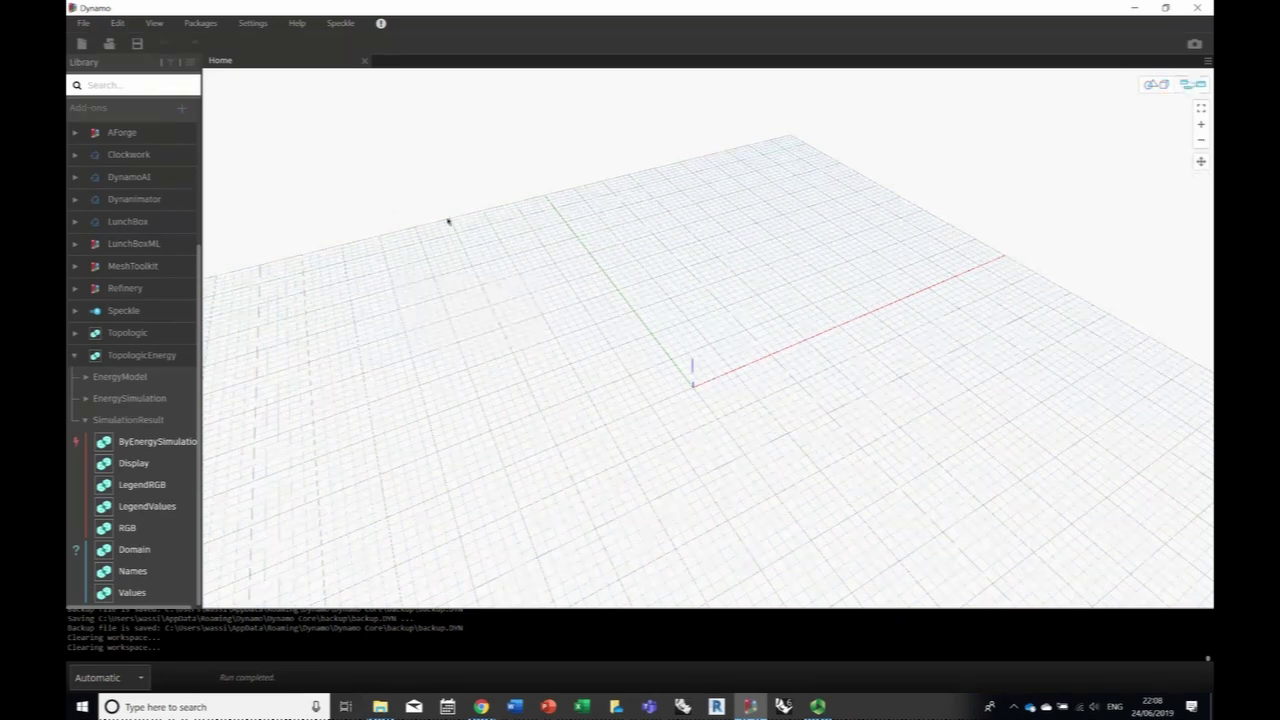
right_click(448, 221)
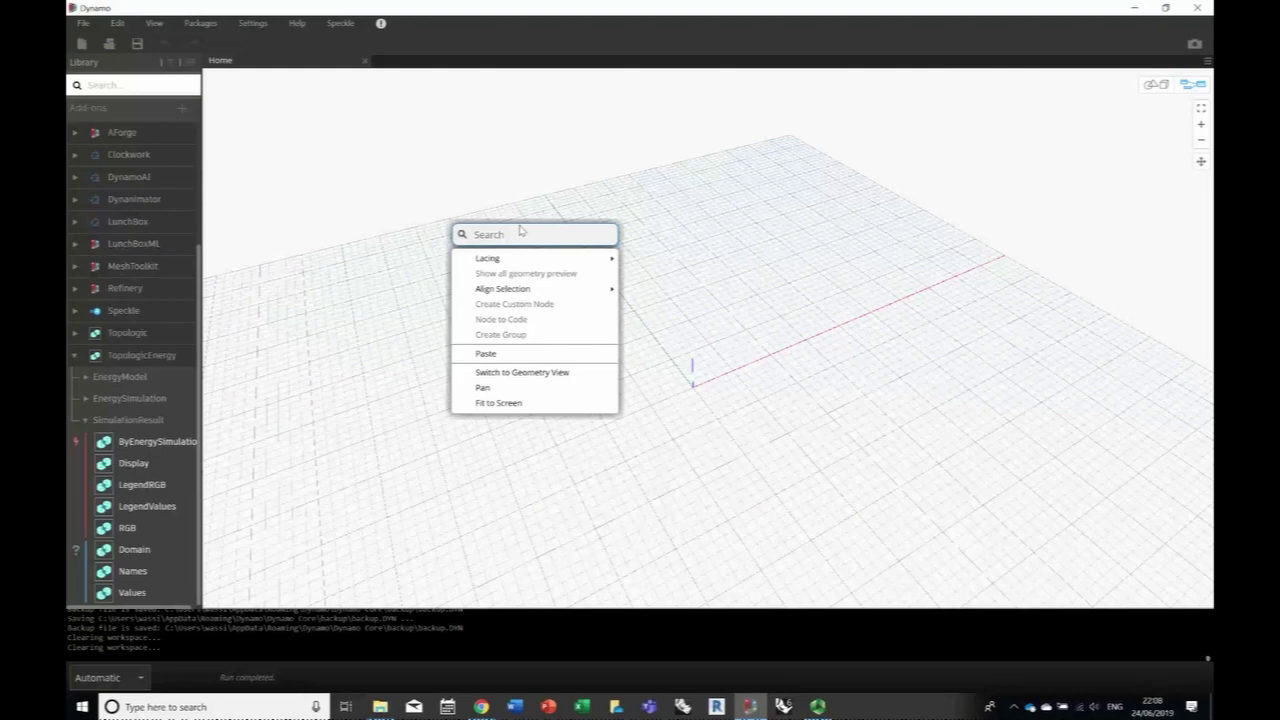
left_click(522, 372)
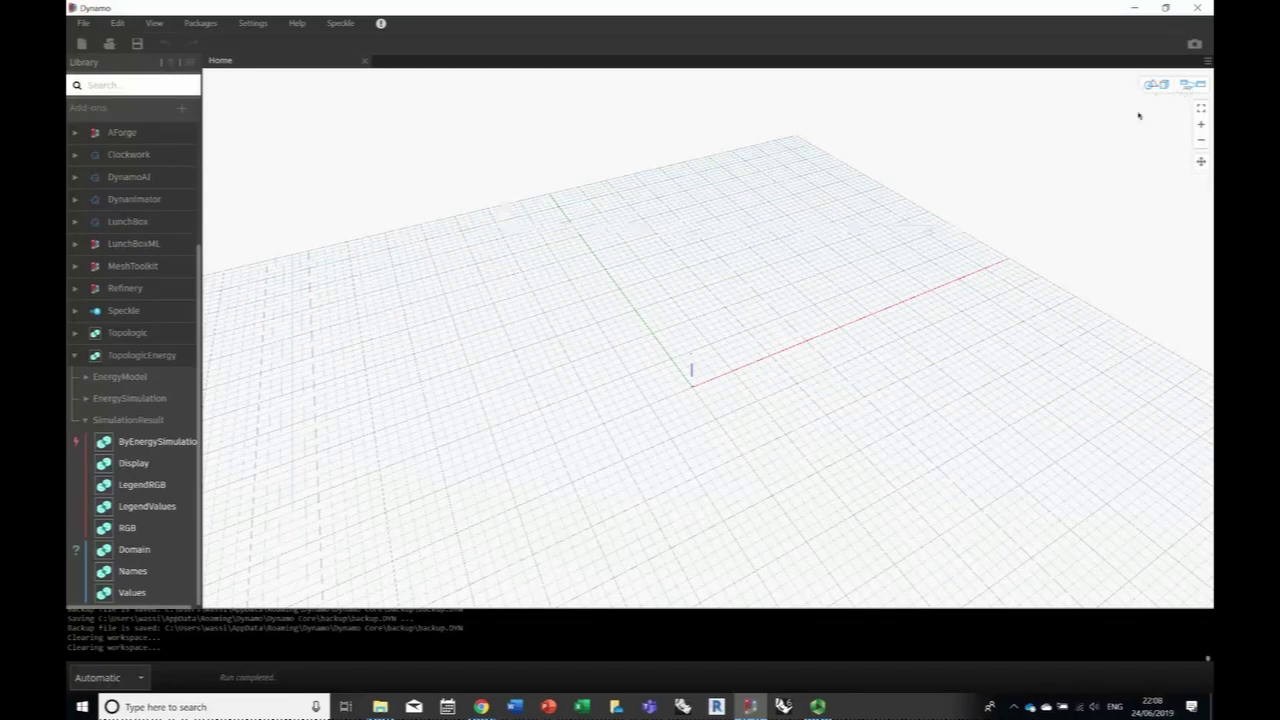
- Add a Cuboid.ByLengths node and place it beside the origin of the grid
right_click(653, 298)
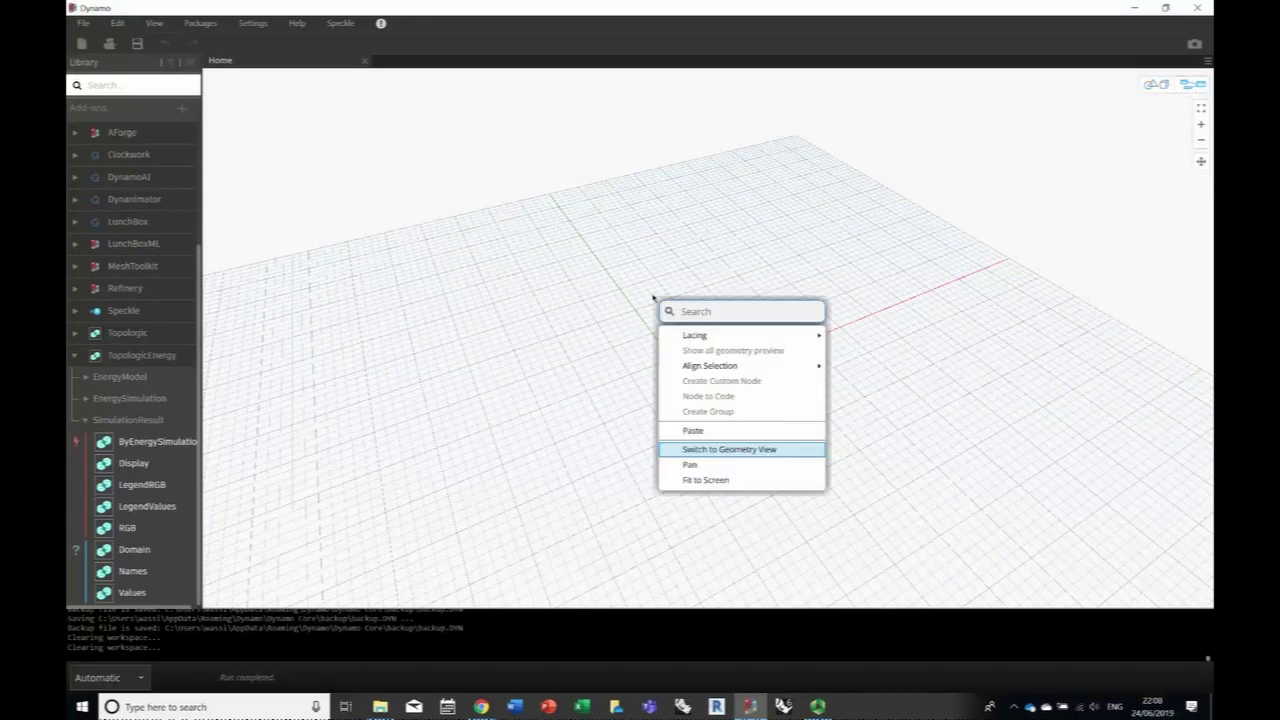
type("cuboid")
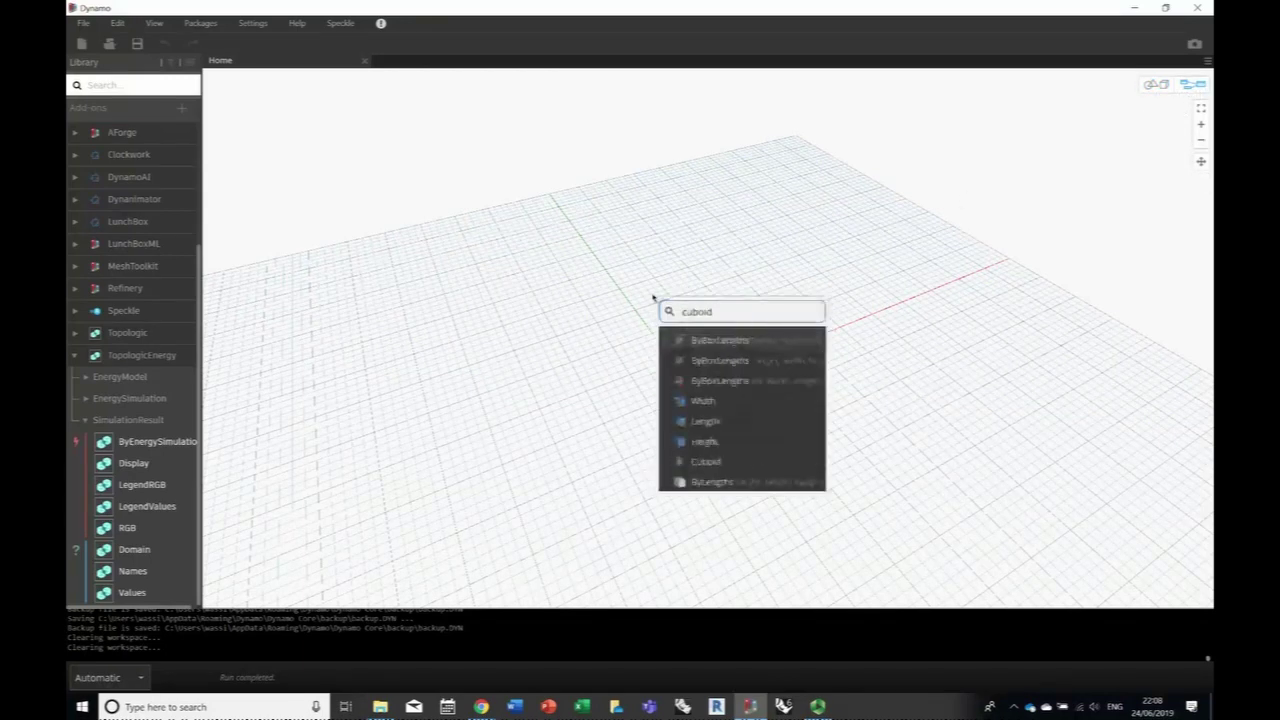
left_click(715, 483)
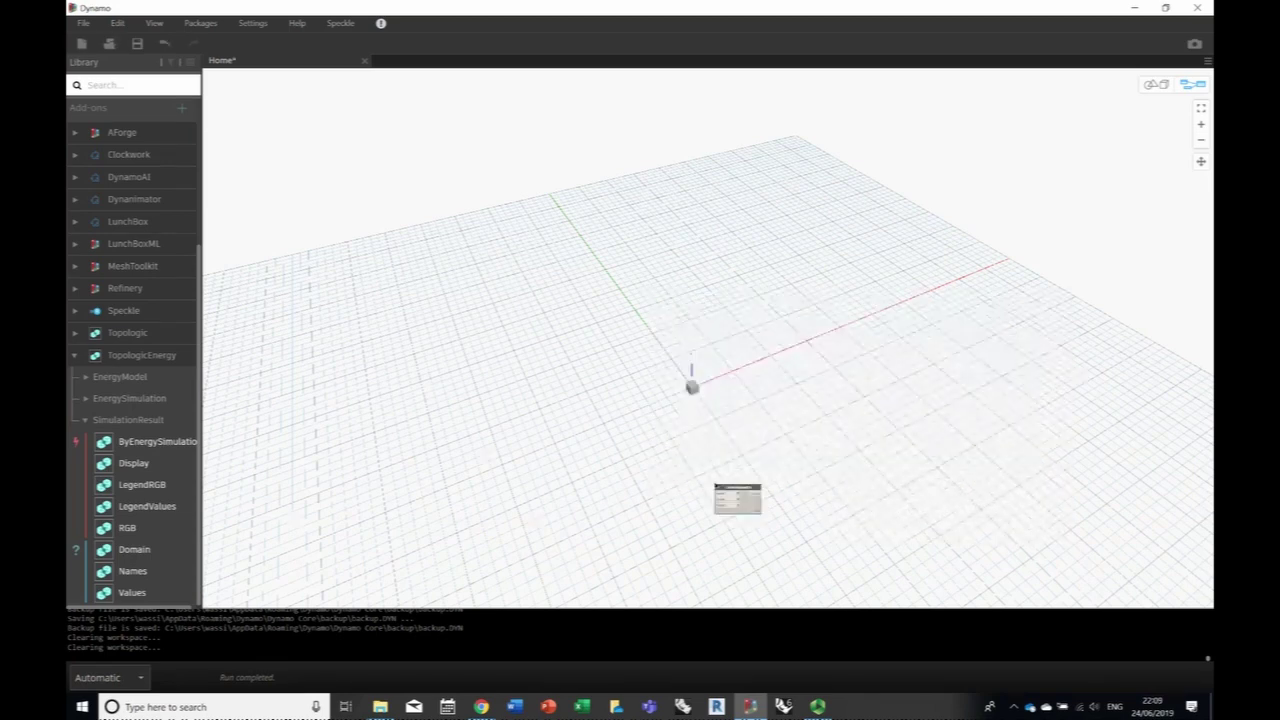
left_click_drag(740, 495, 577, 313)
scroll(577, 313, "up", 5)
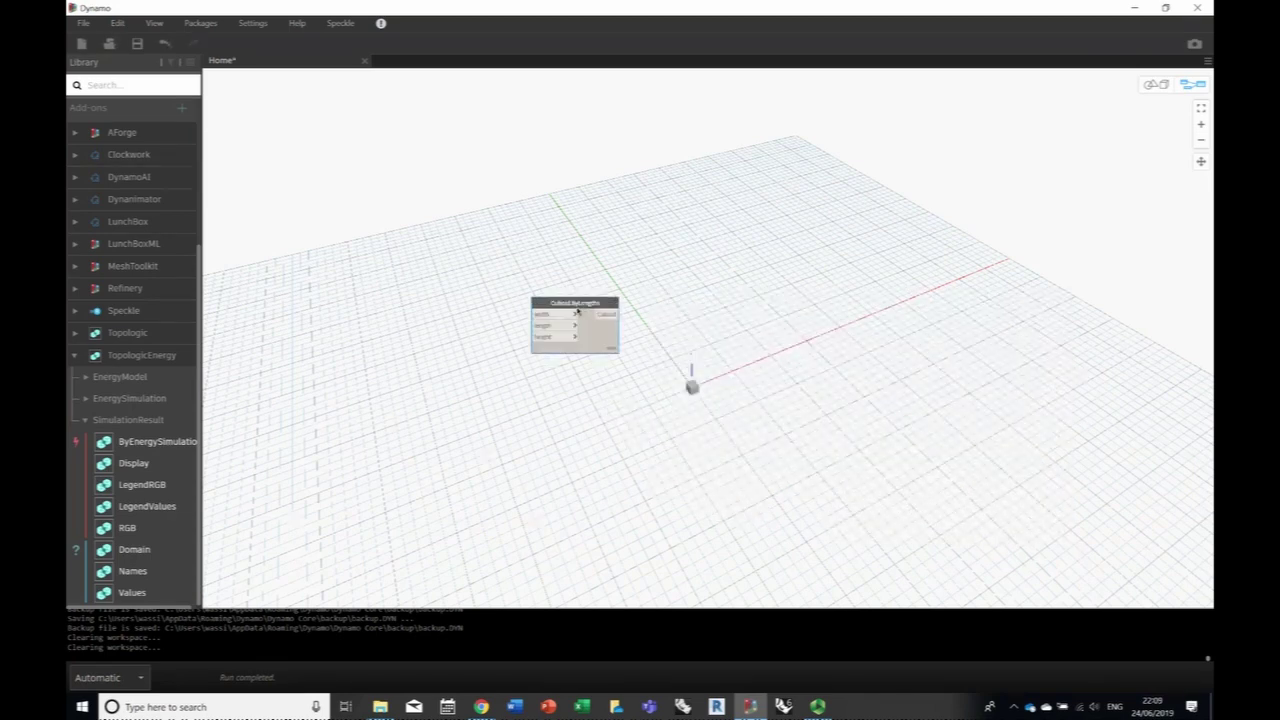
- Add a Code Block containing 10; on the input side of the Cuboid.ByLengths node
right_click(398, 319)
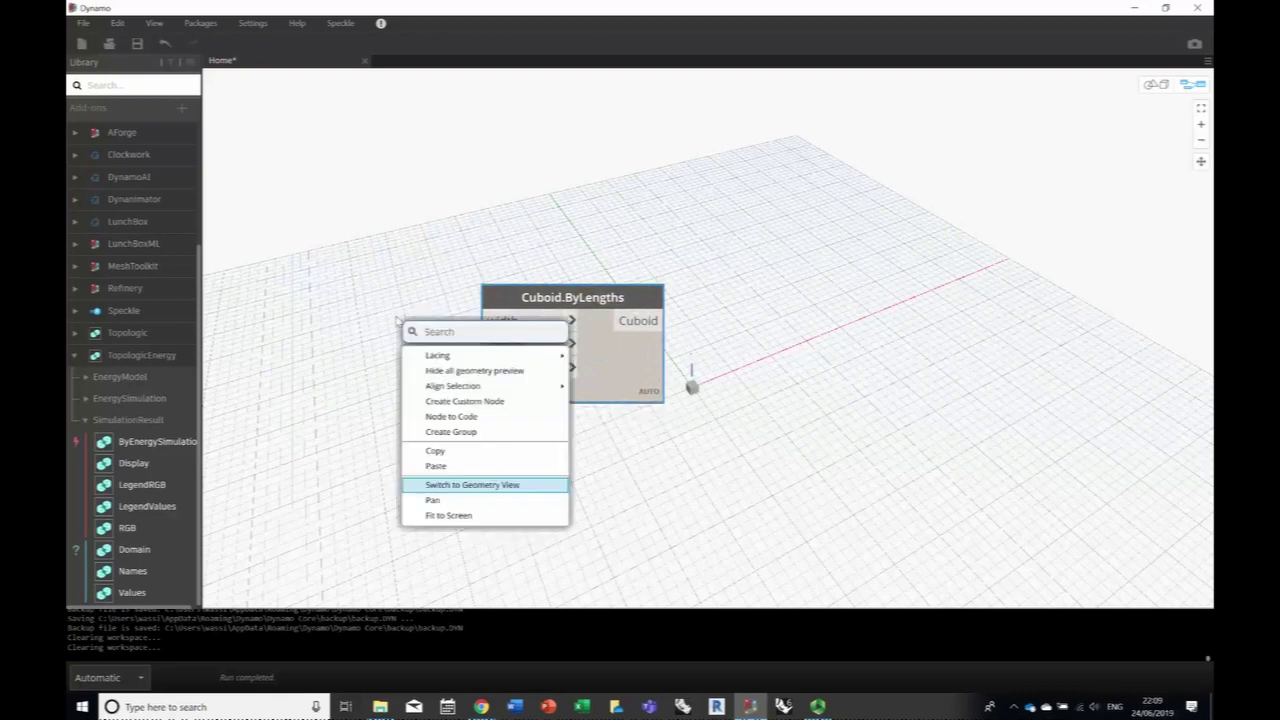
type("code")
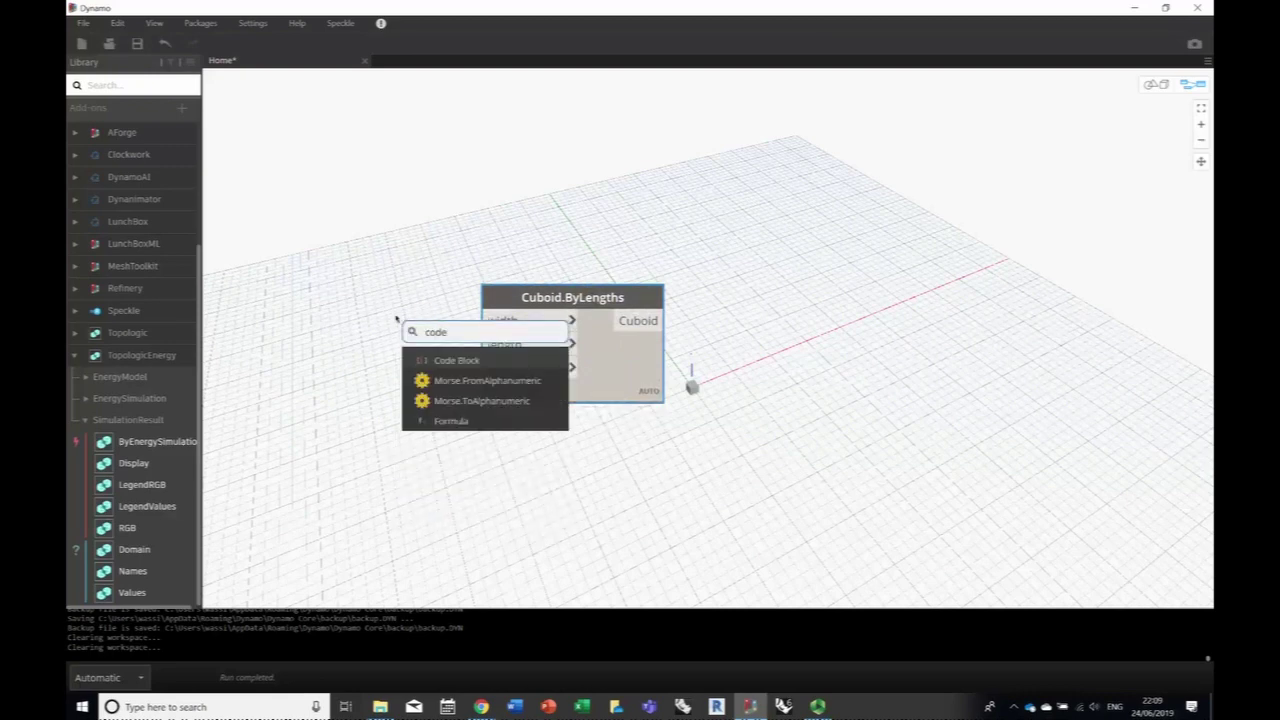
left_click(431, 362)
left_click_drag(456, 369, 328, 281)
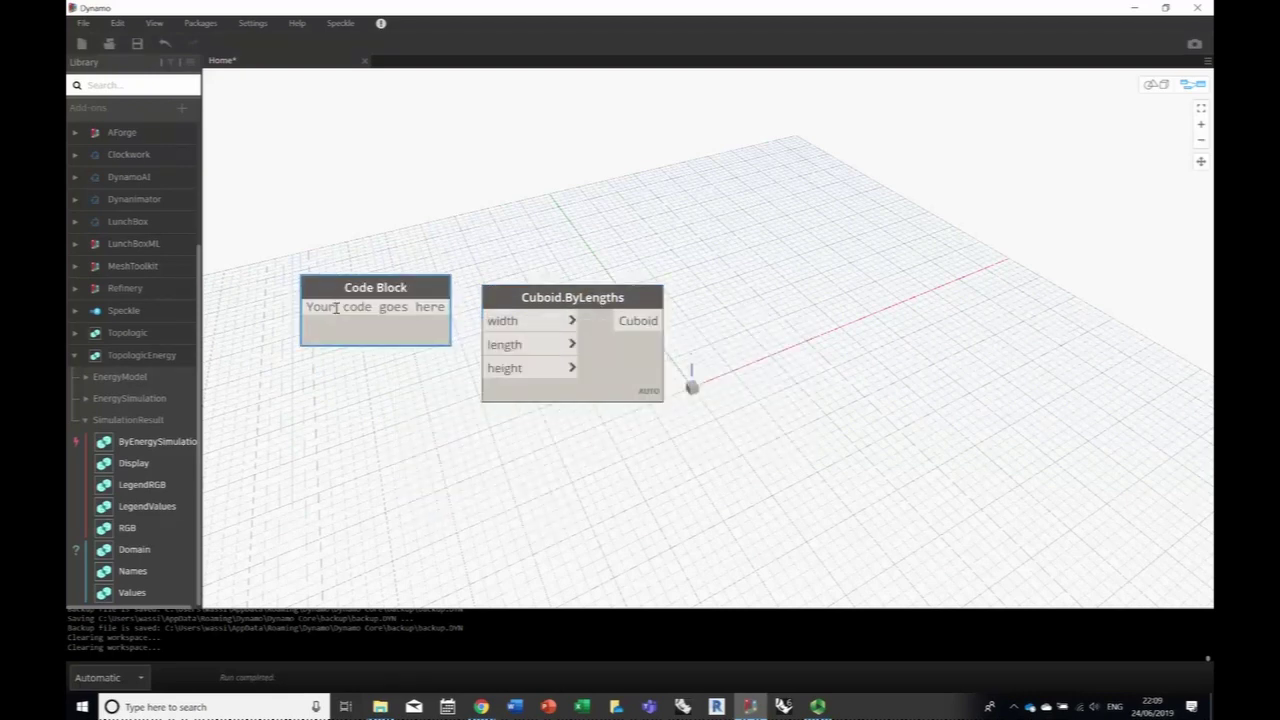
type("10;")
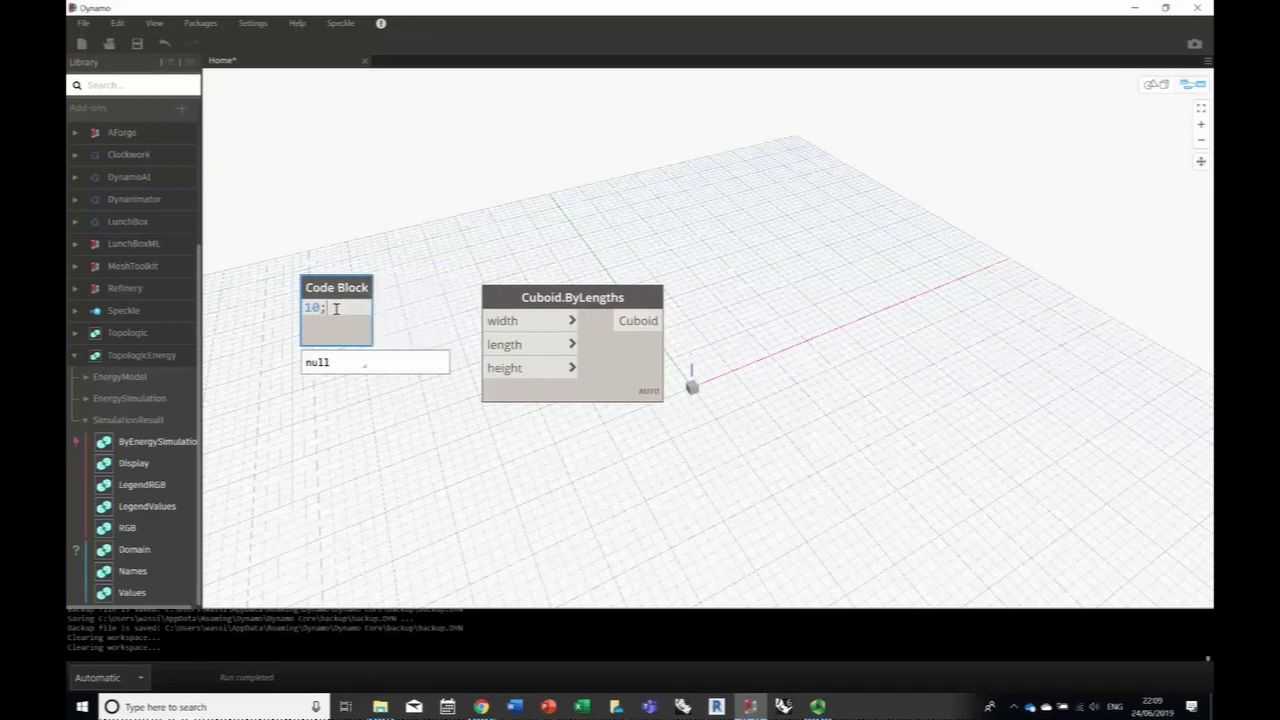
left_click(378, 268)
- Connect the 10 code block to the cuboid's width, length and height, and move the cuboid node clear of the geometry
left_click_drag(364, 307, 485, 320)
left_click_drag(366, 308, 482, 344)
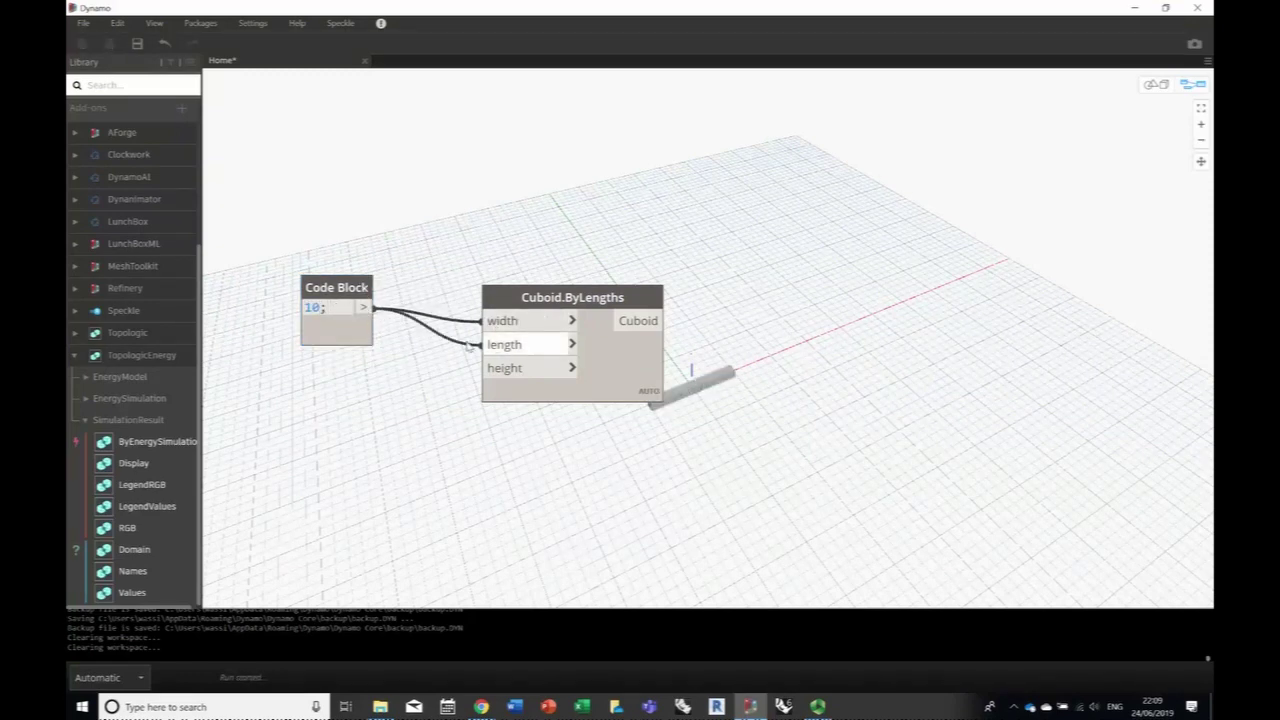
left_click_drag(366, 308, 484, 368)
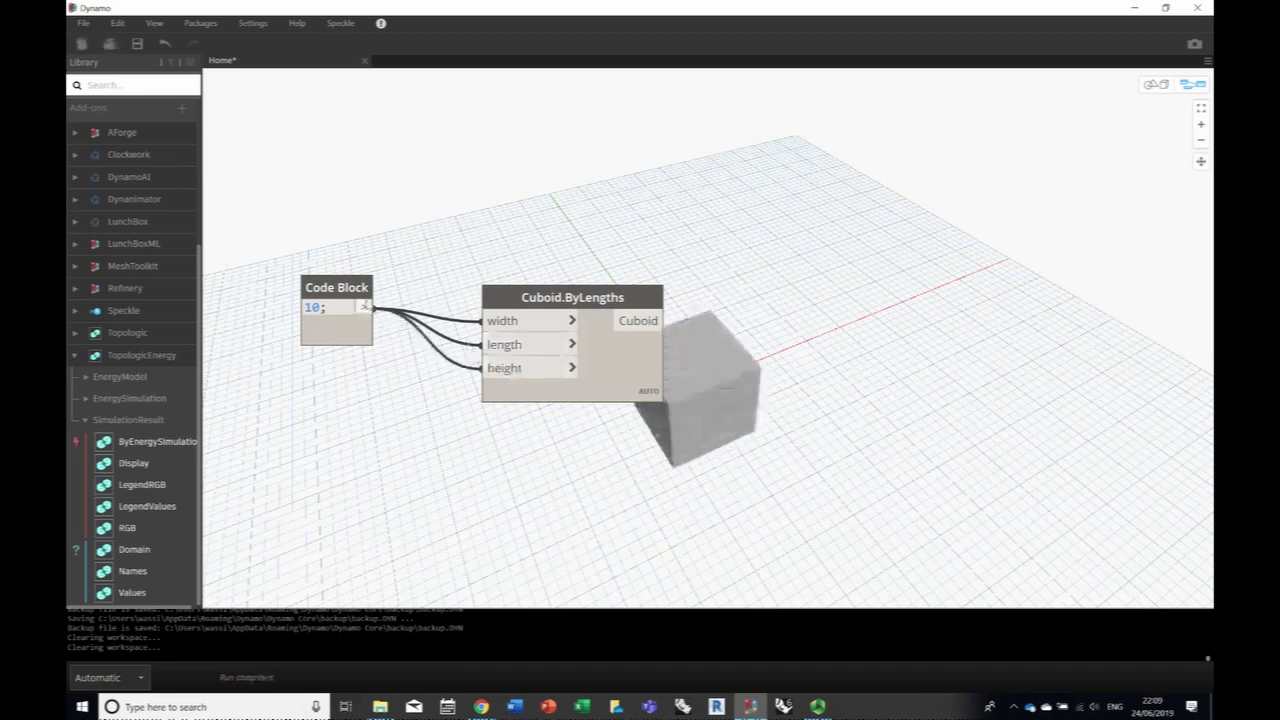
left_click_drag(491, 298, 425, 271)
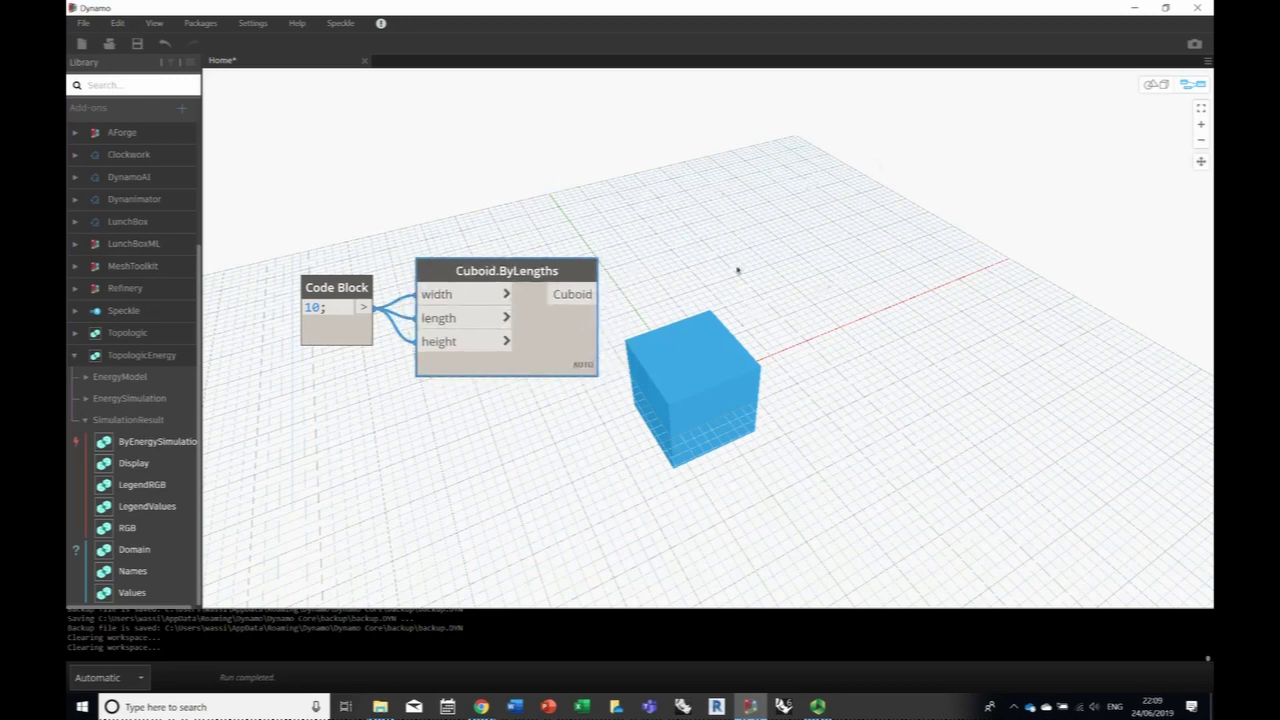
- Add a Geometry.Translate node with x, y and z translations and feed the cuboid into its geometry input
right_click(725, 298)
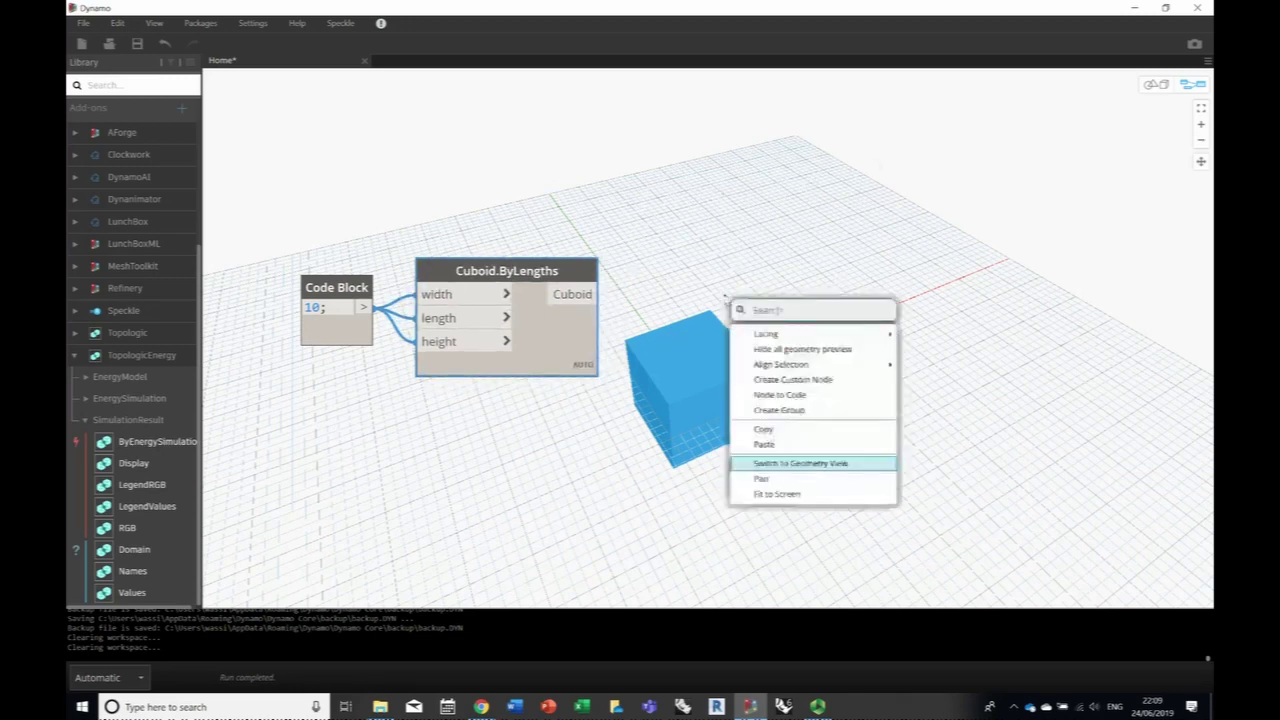
type("tran")
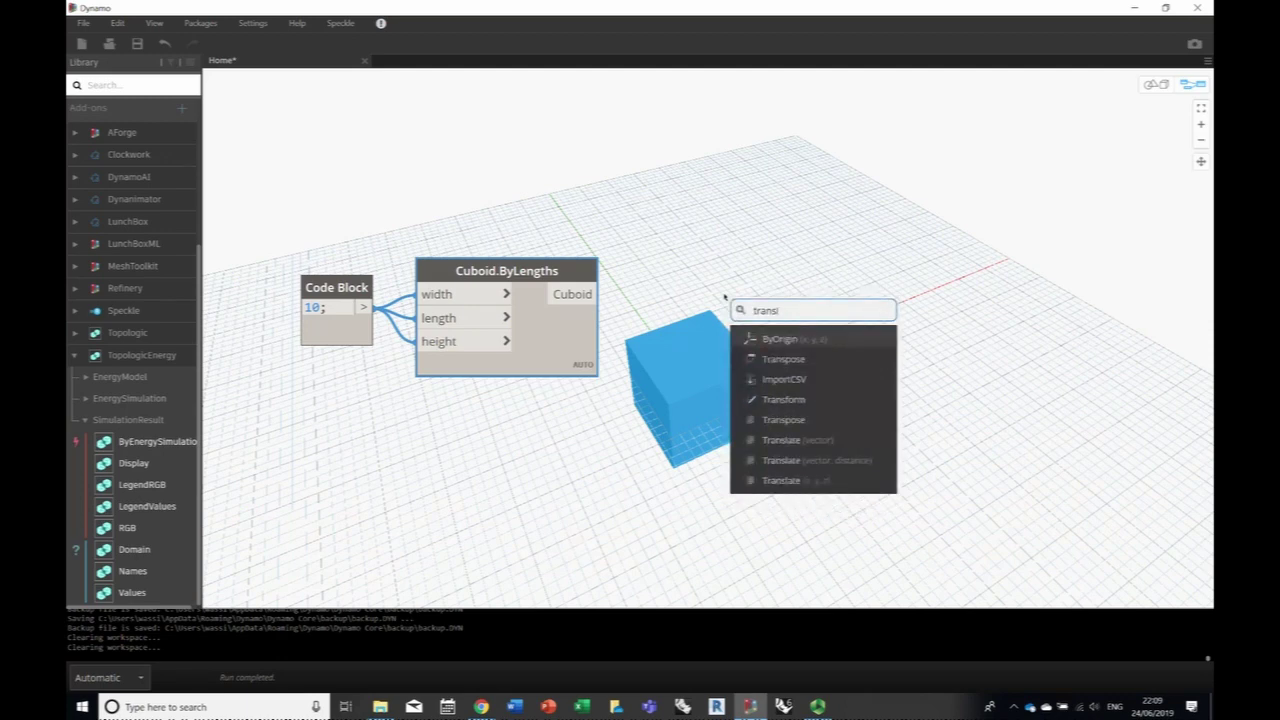
type("slate")
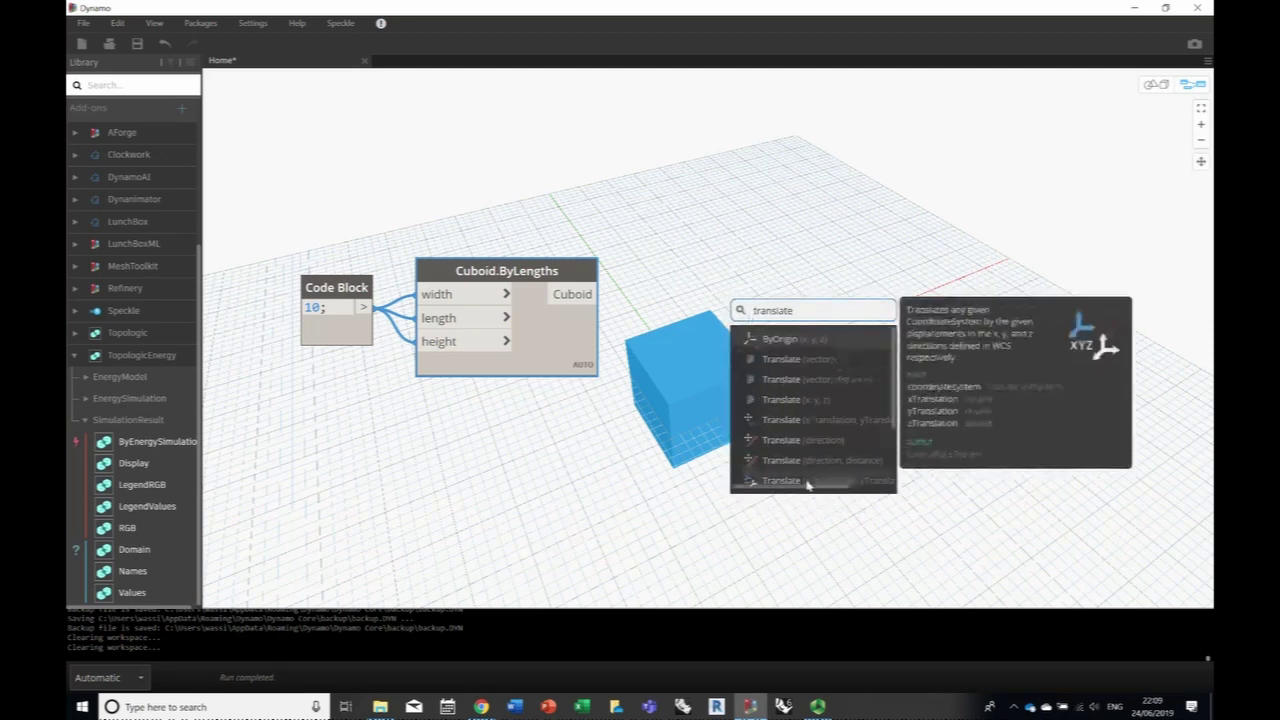
left_click(790, 421)
left_click_drag(814, 434, 708, 327)
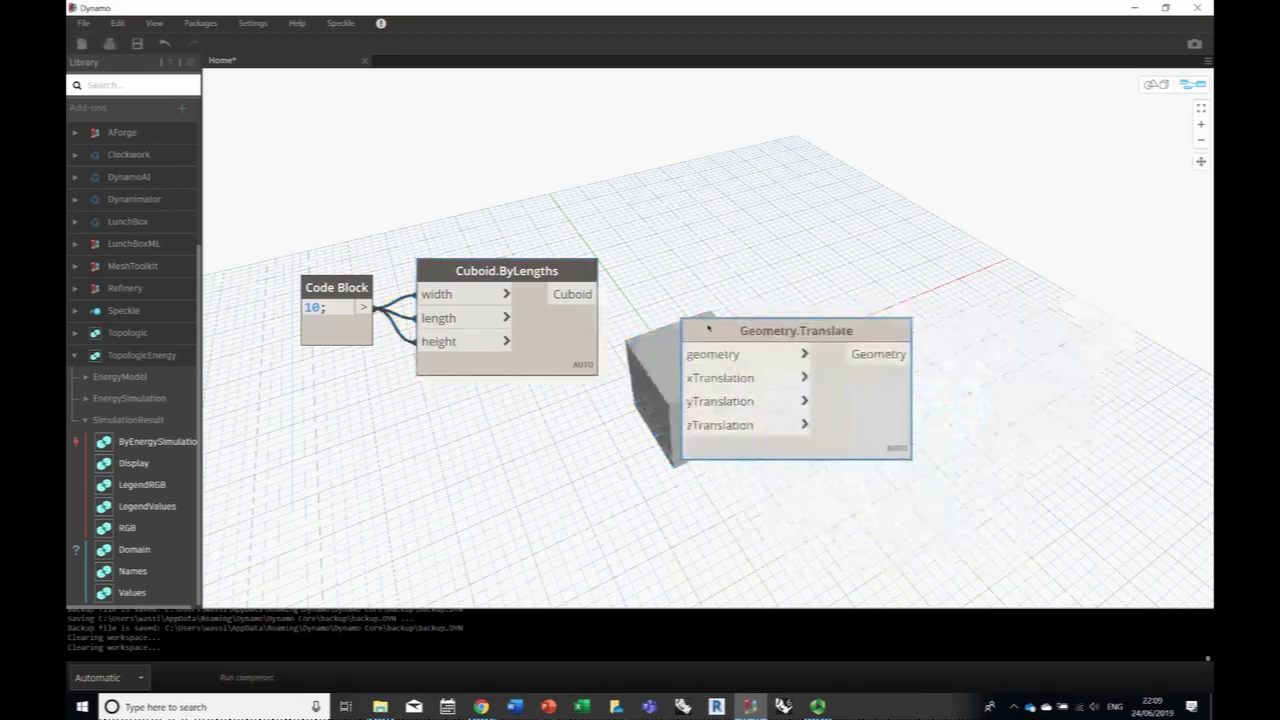
left_click_drag(600, 294, 688, 354)
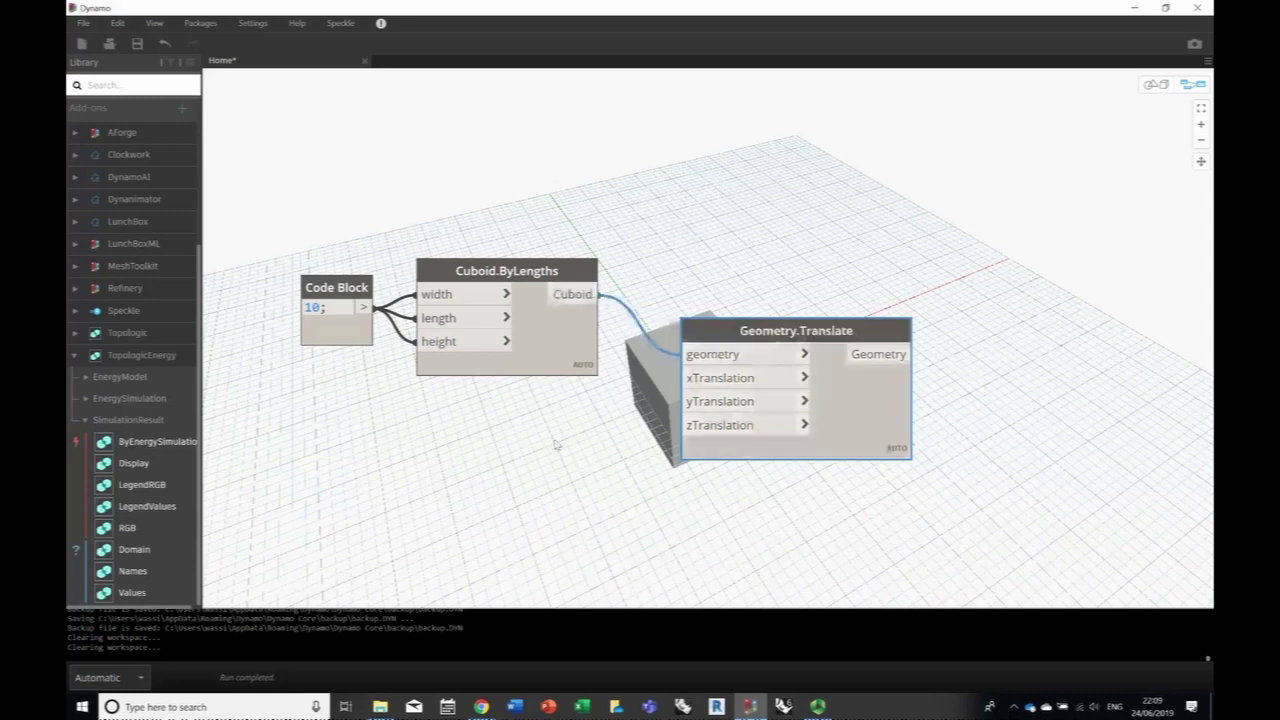
- Add a second Code Block below the cuboid node containing the range 5..49..11;
right_click(557, 444)
type("code")
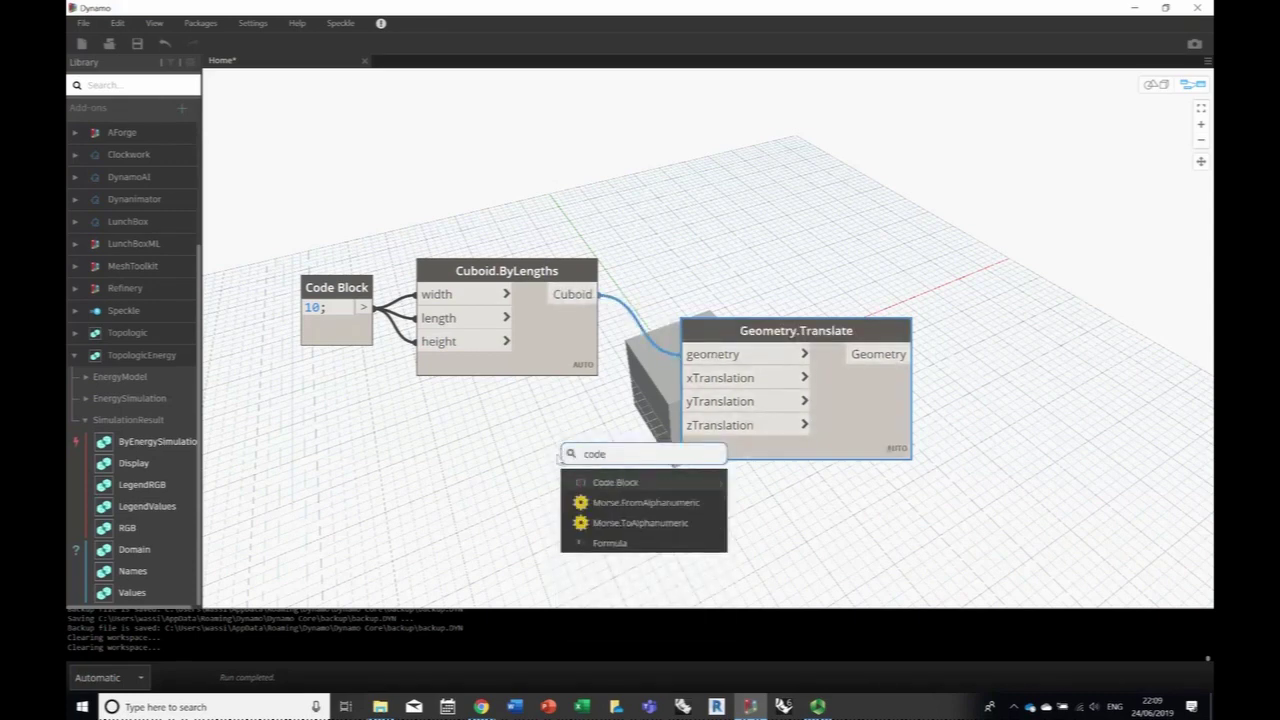
left_click(590, 484)
left_click_drag(600, 492, 495, 461)
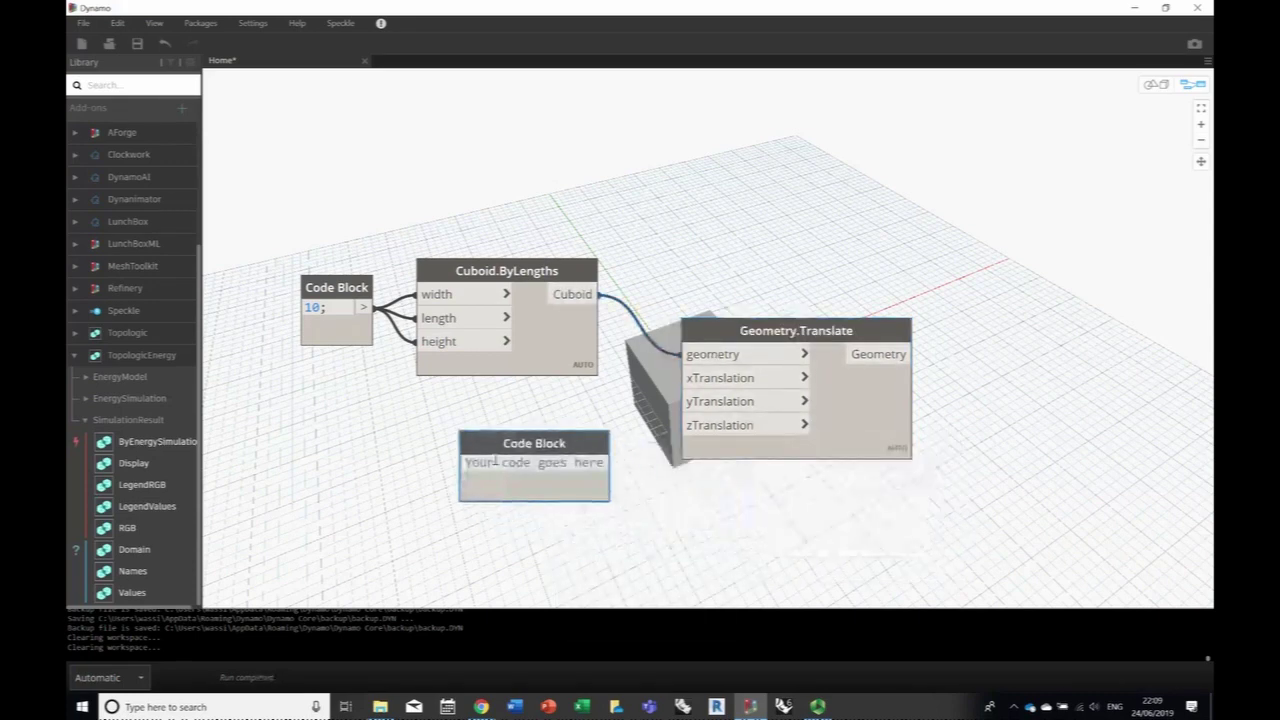
type("5")
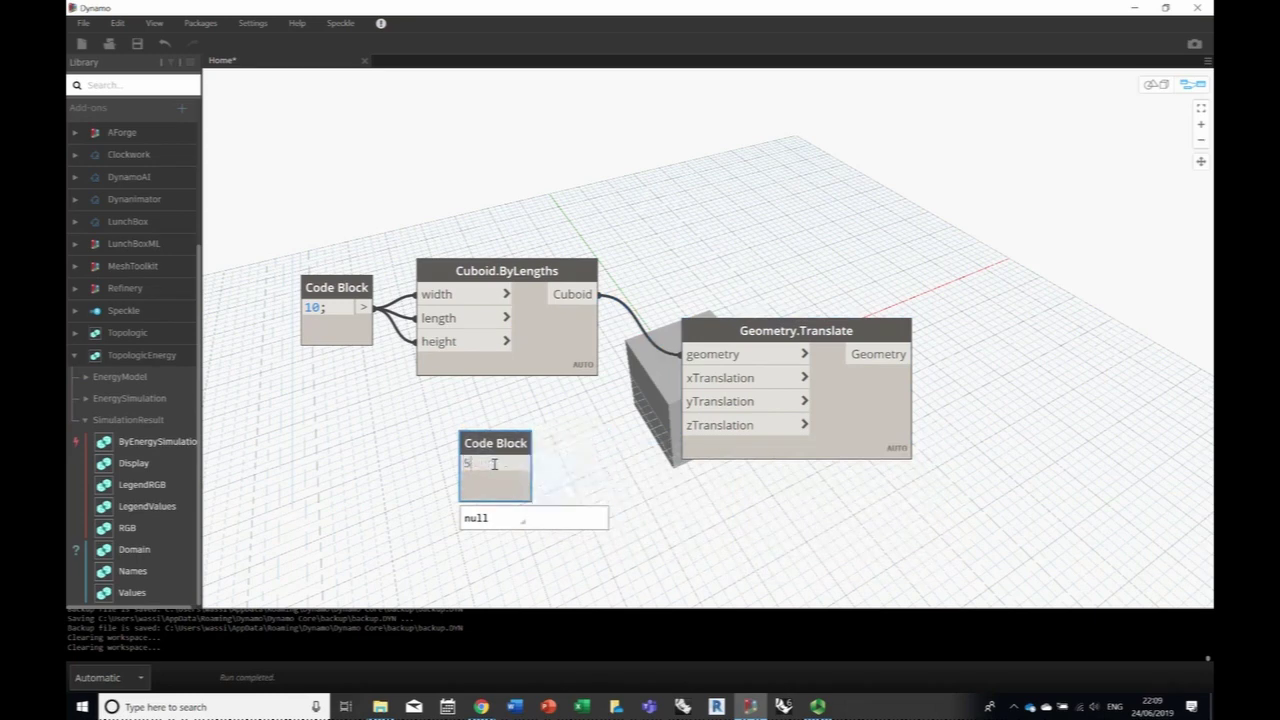
type("..40..11")
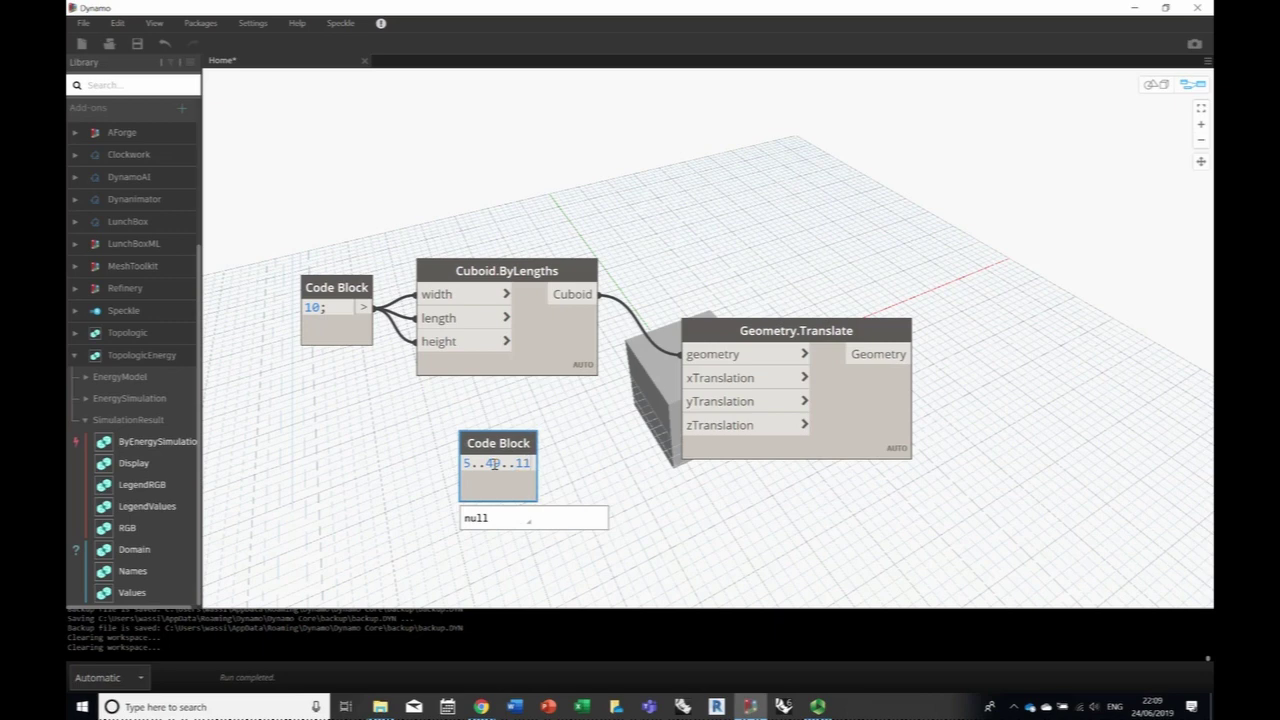
type(";")
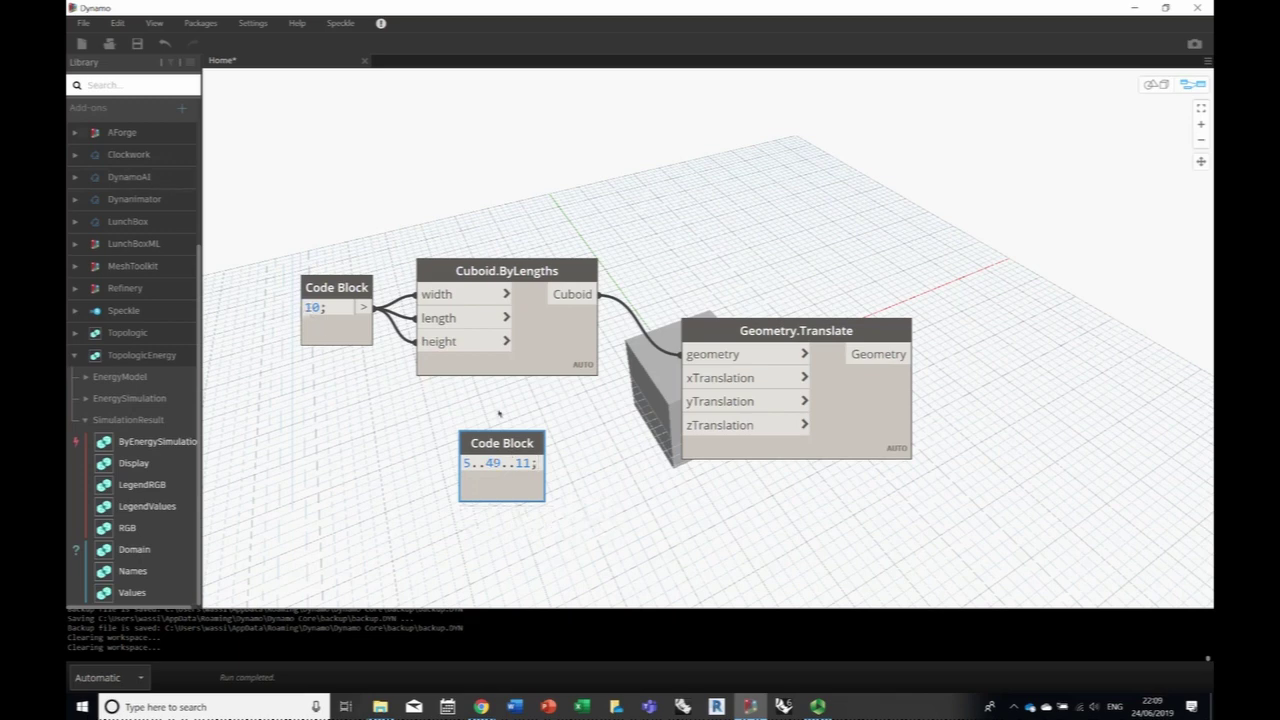
left_click(556, 426)
- Connect the range code block to the xTranslation, yTranslation and zTranslation inputs of Geometry.Translate
left_click_drag(553, 463, 684, 378)
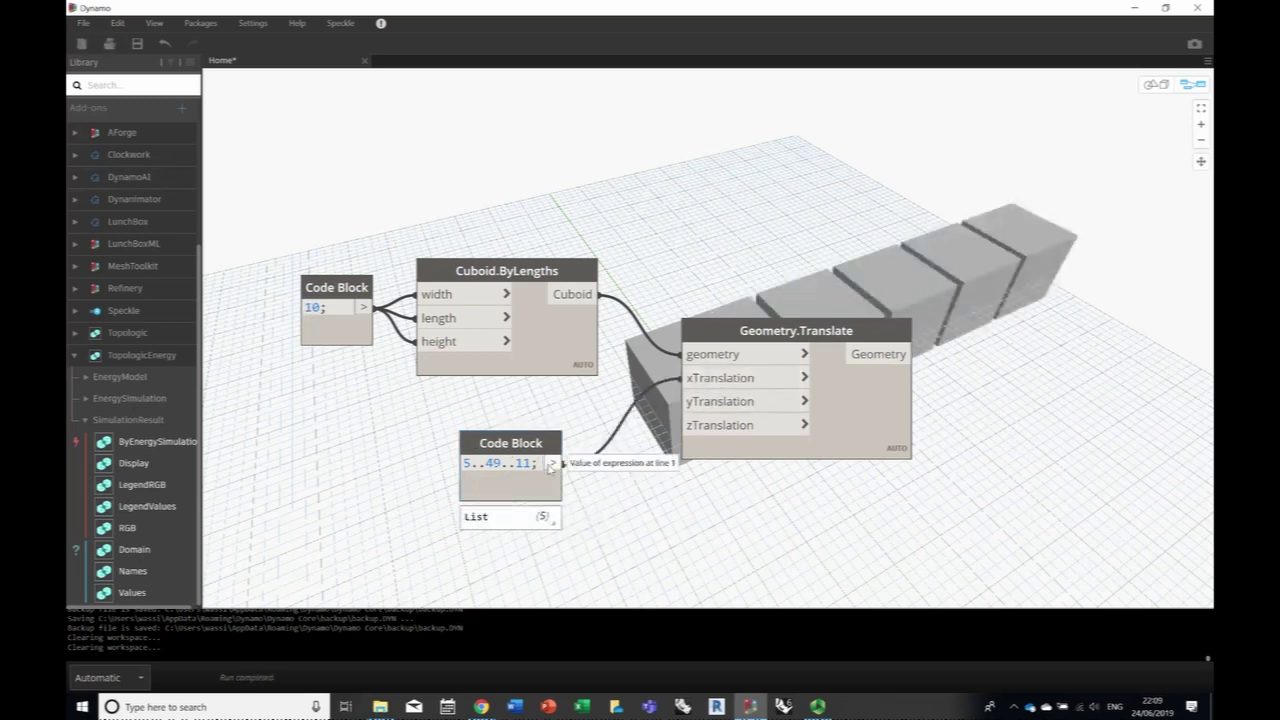
left_click_drag(552, 463, 688, 401)
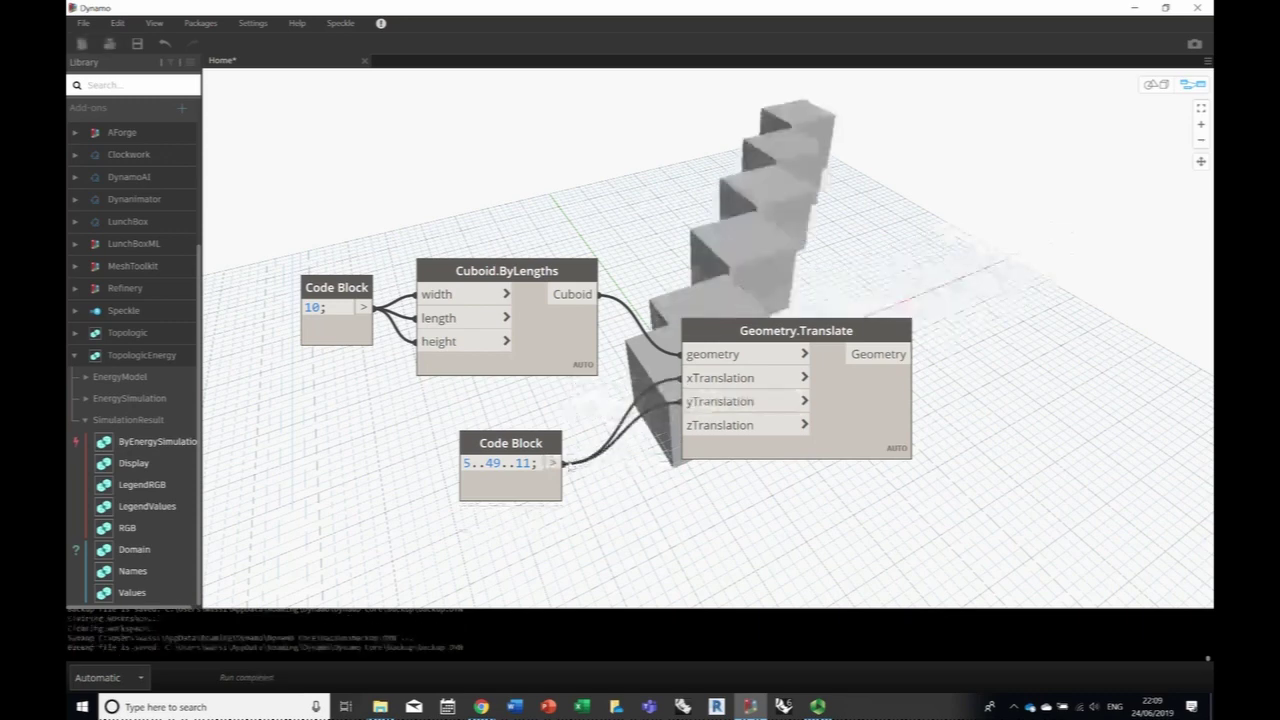
left_click_drag(556, 463, 720, 425)
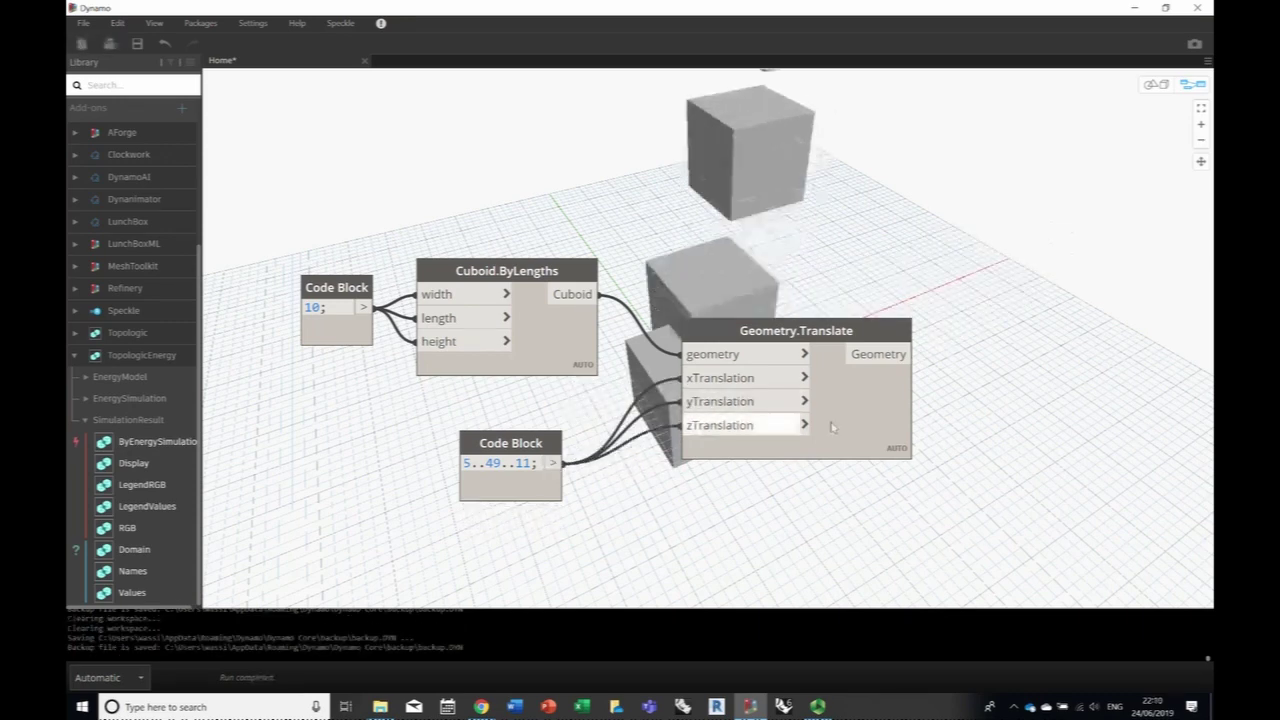
- Set the lacing of the Geometry.Translate node to Cross Product
mouse_move(889, 462)
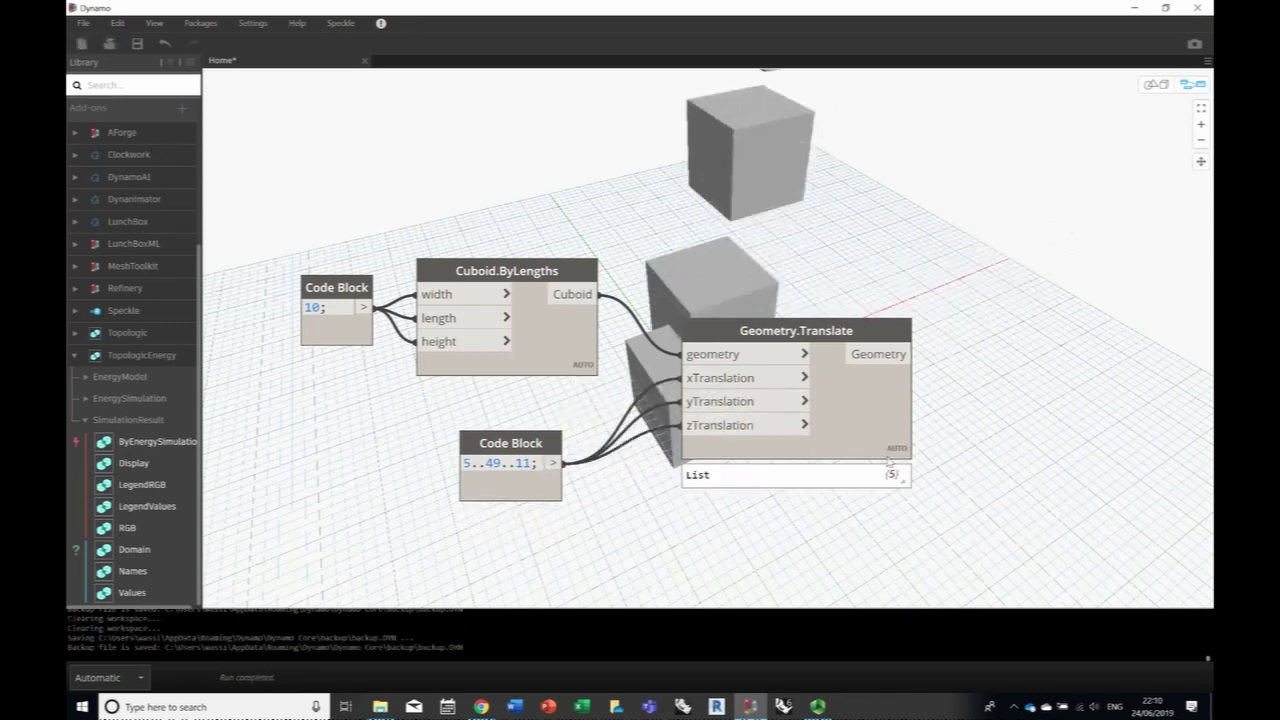
left_click(889, 447)
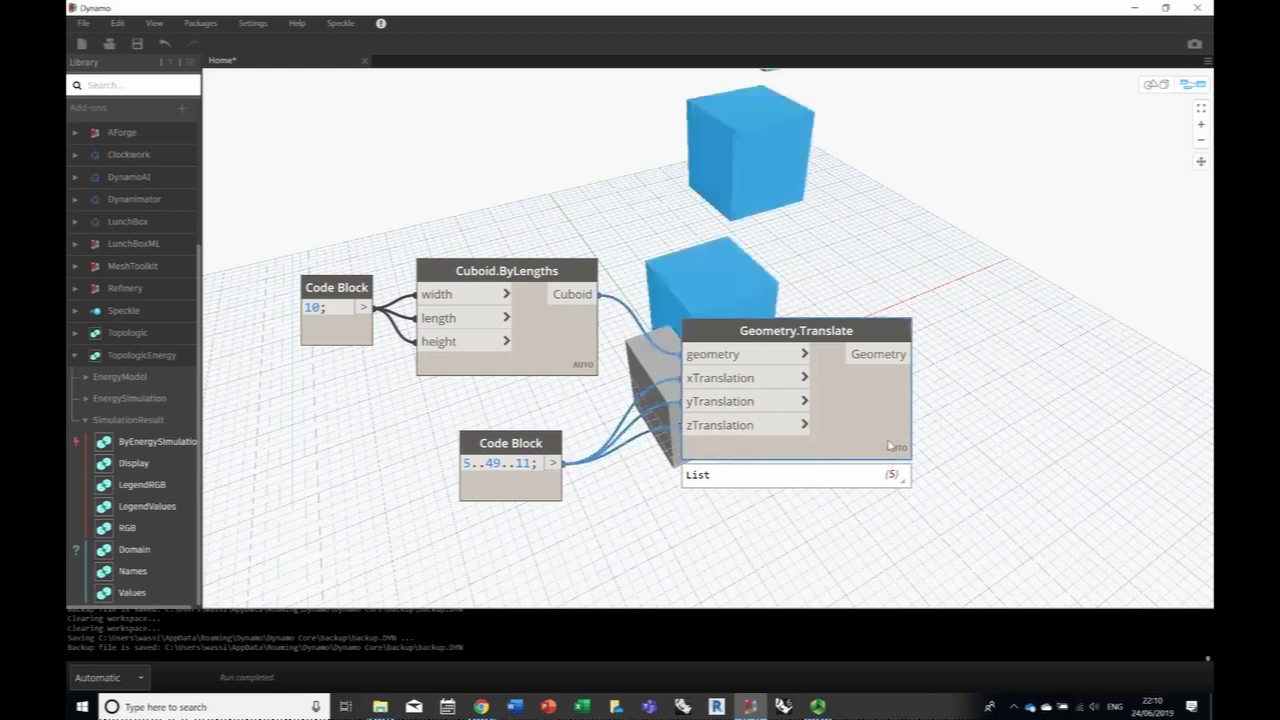
right_click(889, 447)
mouse_move(923, 512)
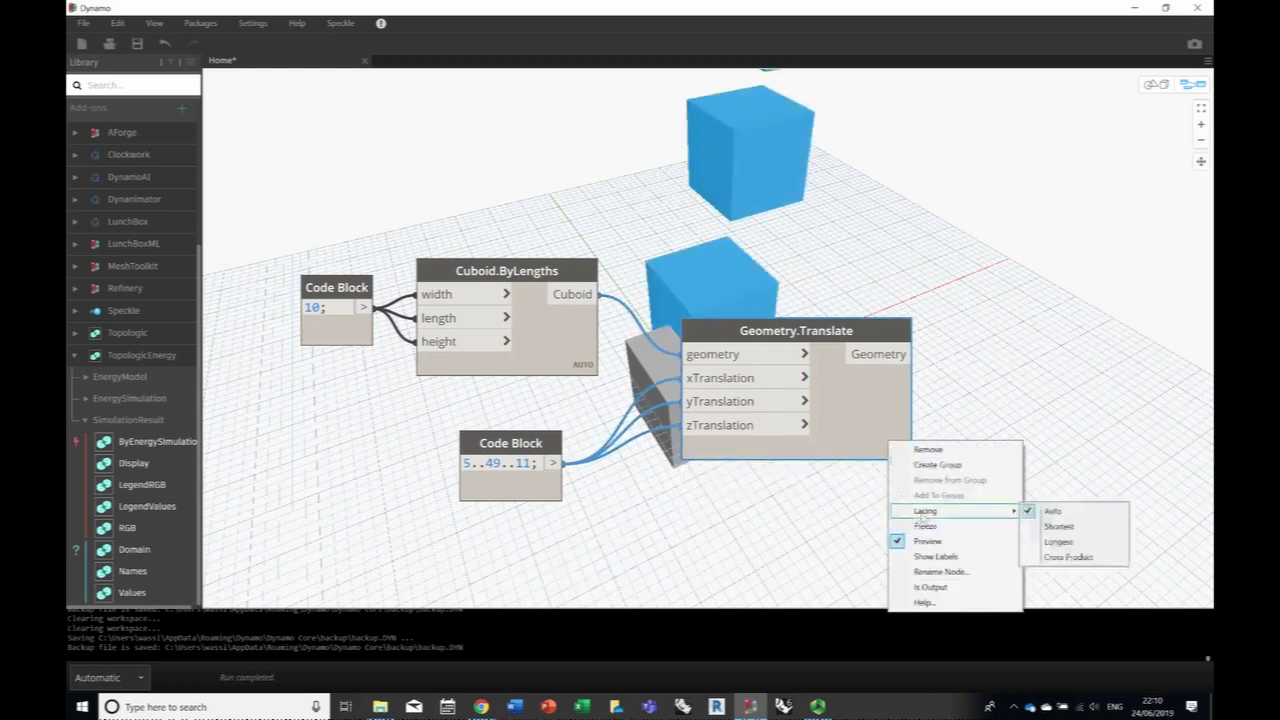
left_click(1075, 557)
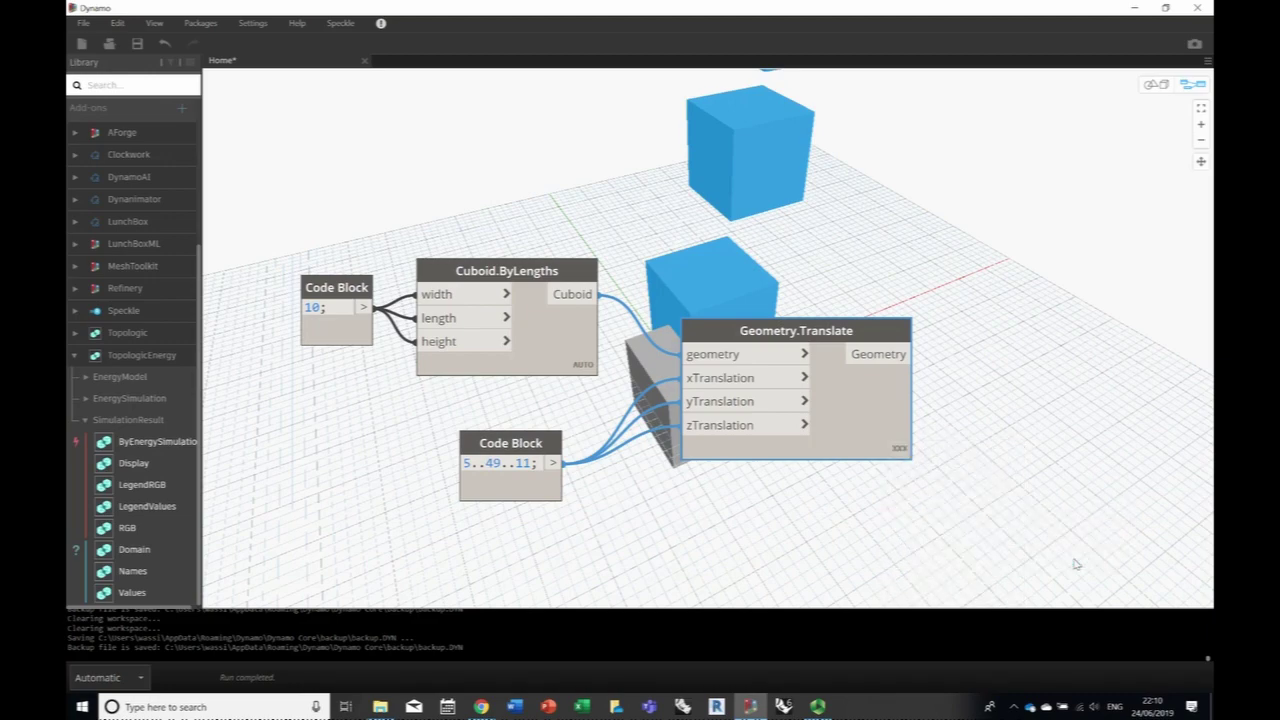
- Switch to geometry view and examine the stacked grid of translated cuboids
middle_click_drag(1048, 423, 974, 470)
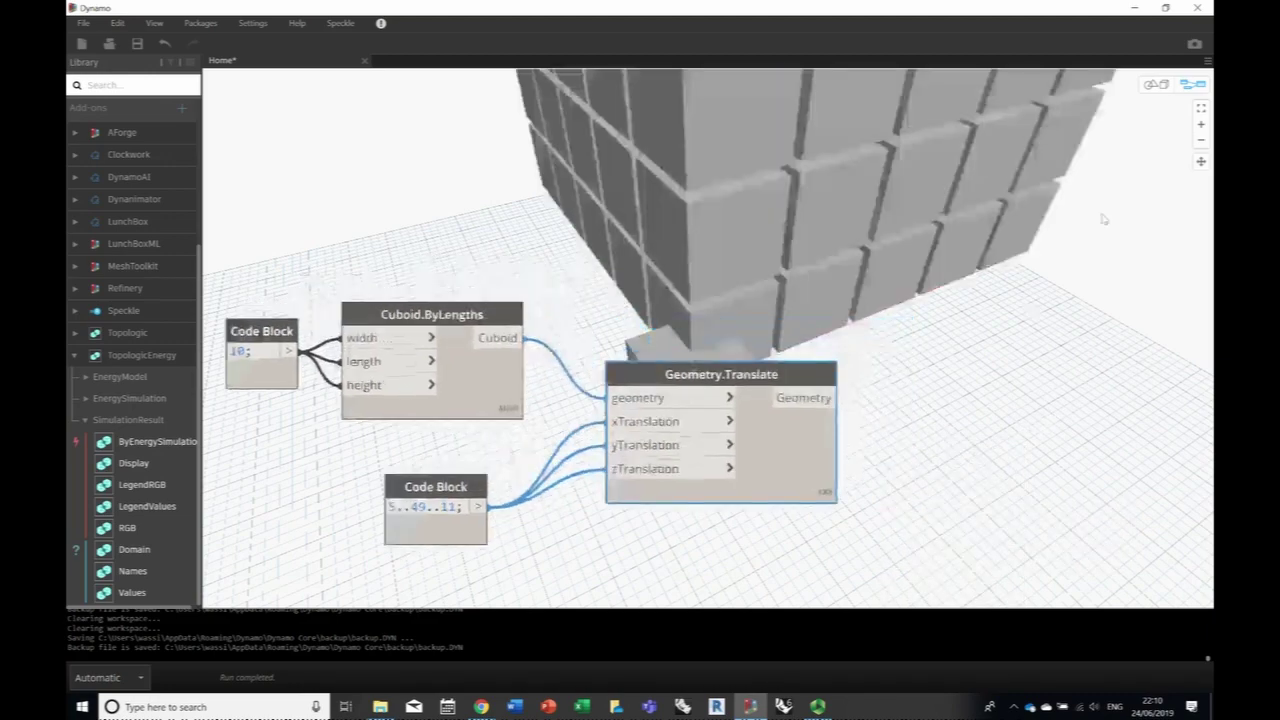
left_click(1148, 87)
scroll(890, 348, "up", 5)
scroll(875, 347, "down", 3)
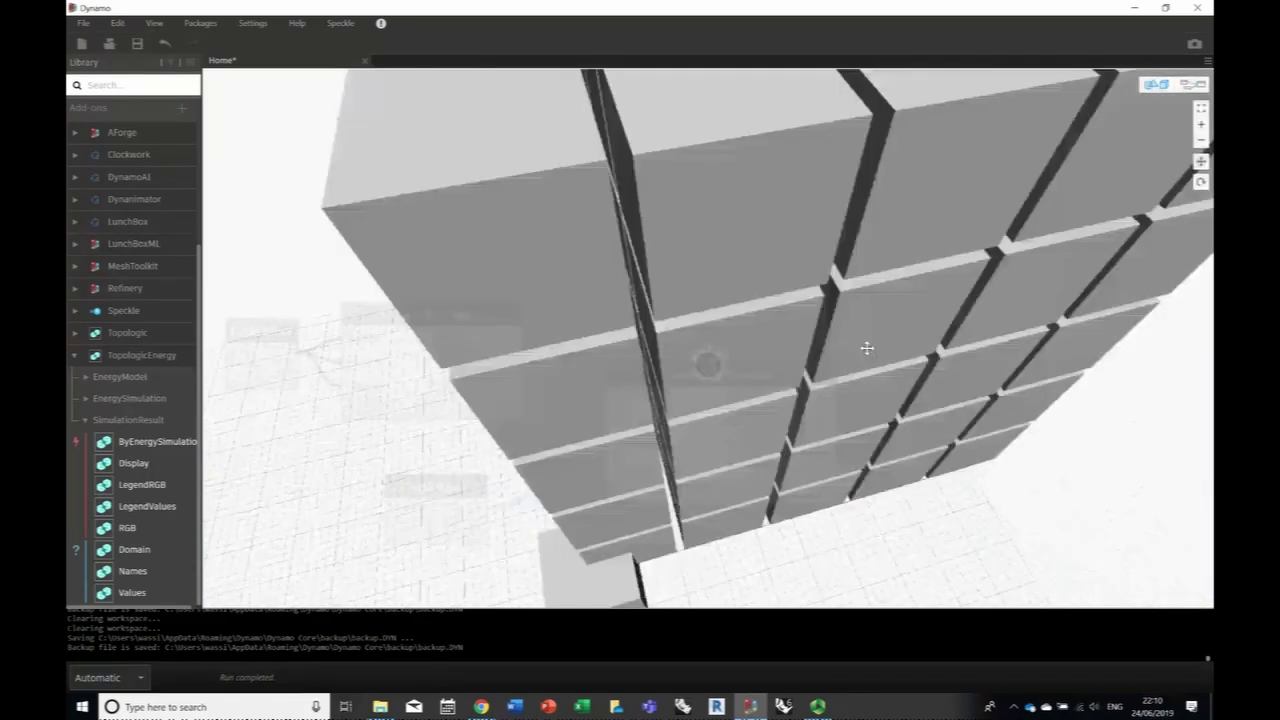
- Return to the graph view and turn off the geometry preview of the Cuboid.ByLengths node
scroll(860, 346, "down", 4)
mouse_move(817, 347)
right_mouse_down()
mouse_move(843, 306)
mouse_move(827, 343)
right_mouse_up()
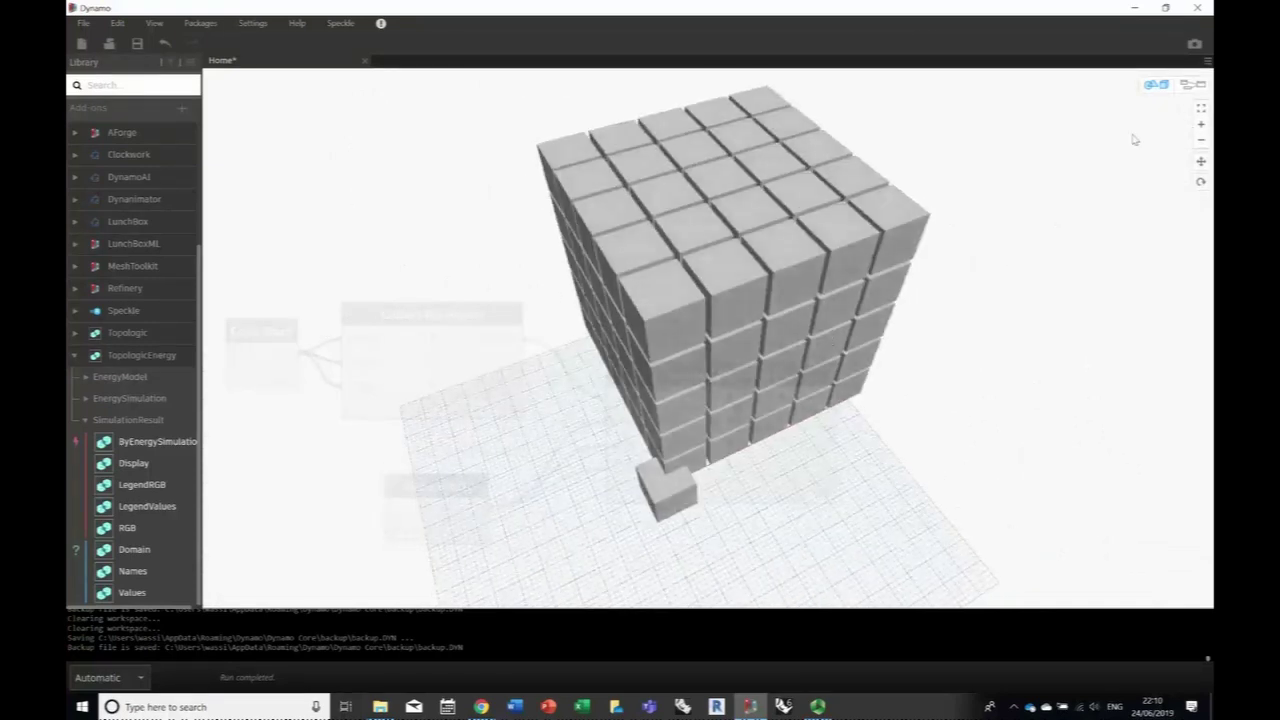
left_click(1190, 86)
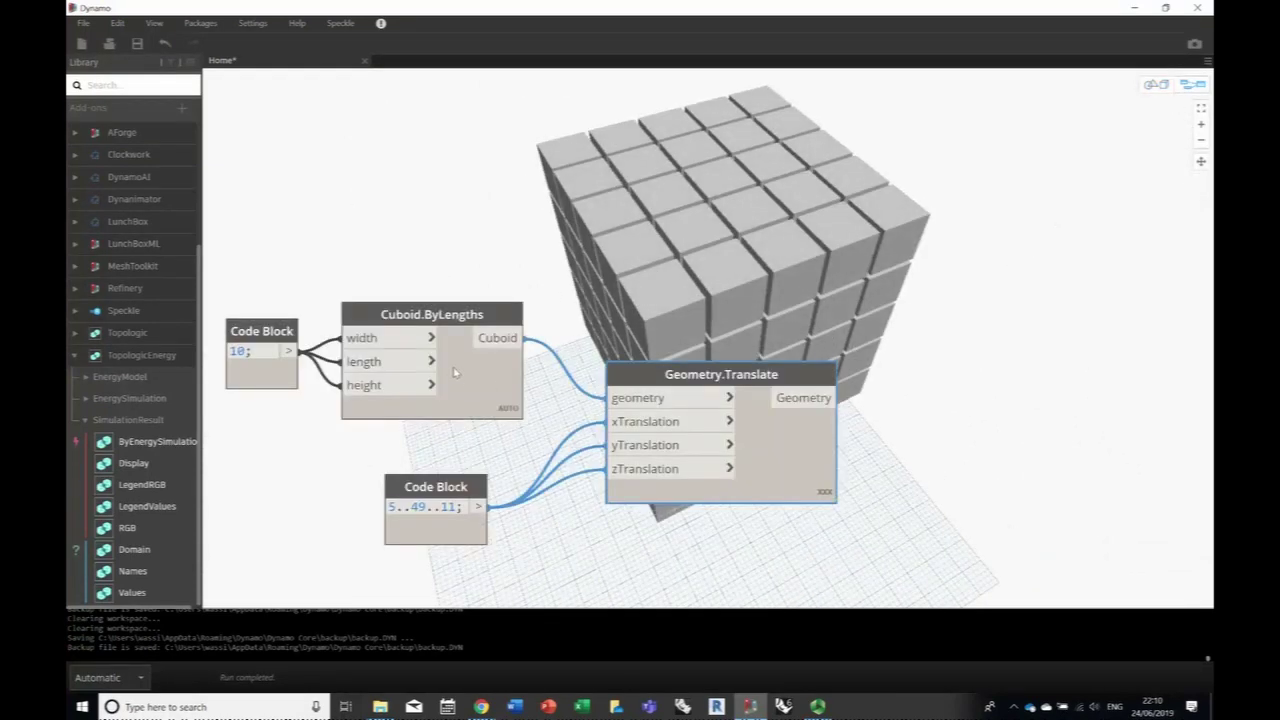
right_click(463, 372)
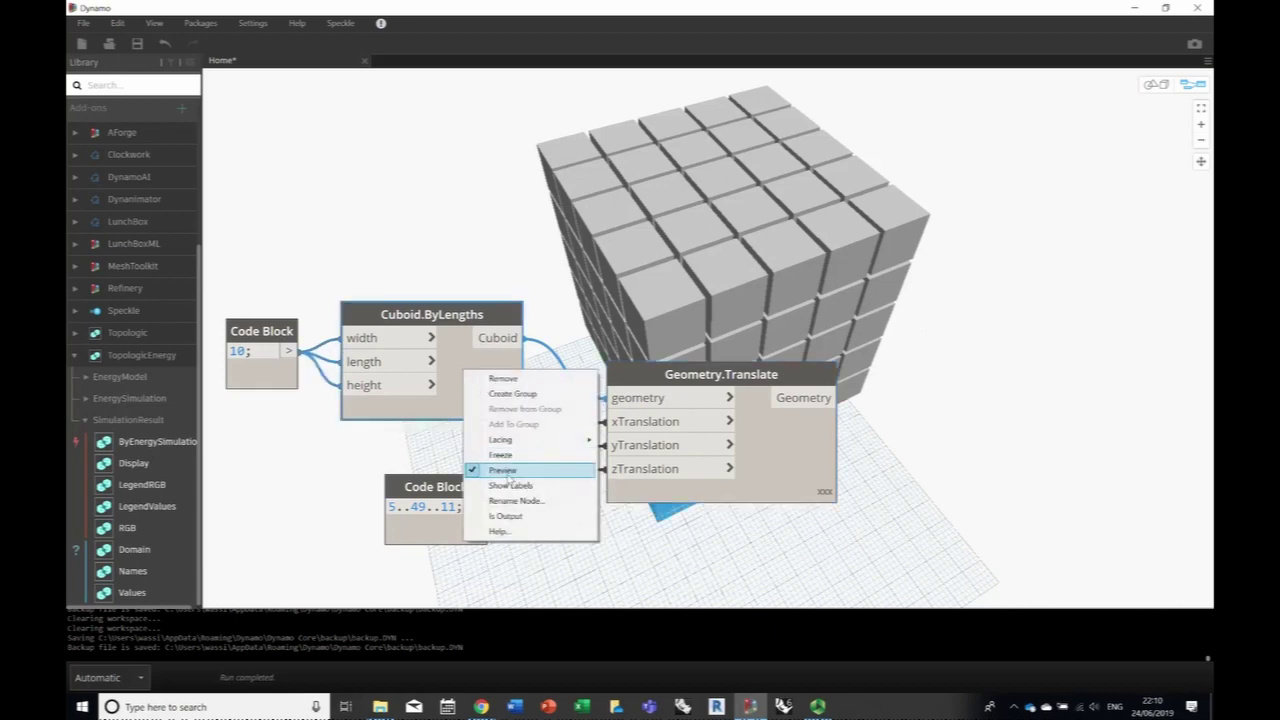
left_click(503, 470)
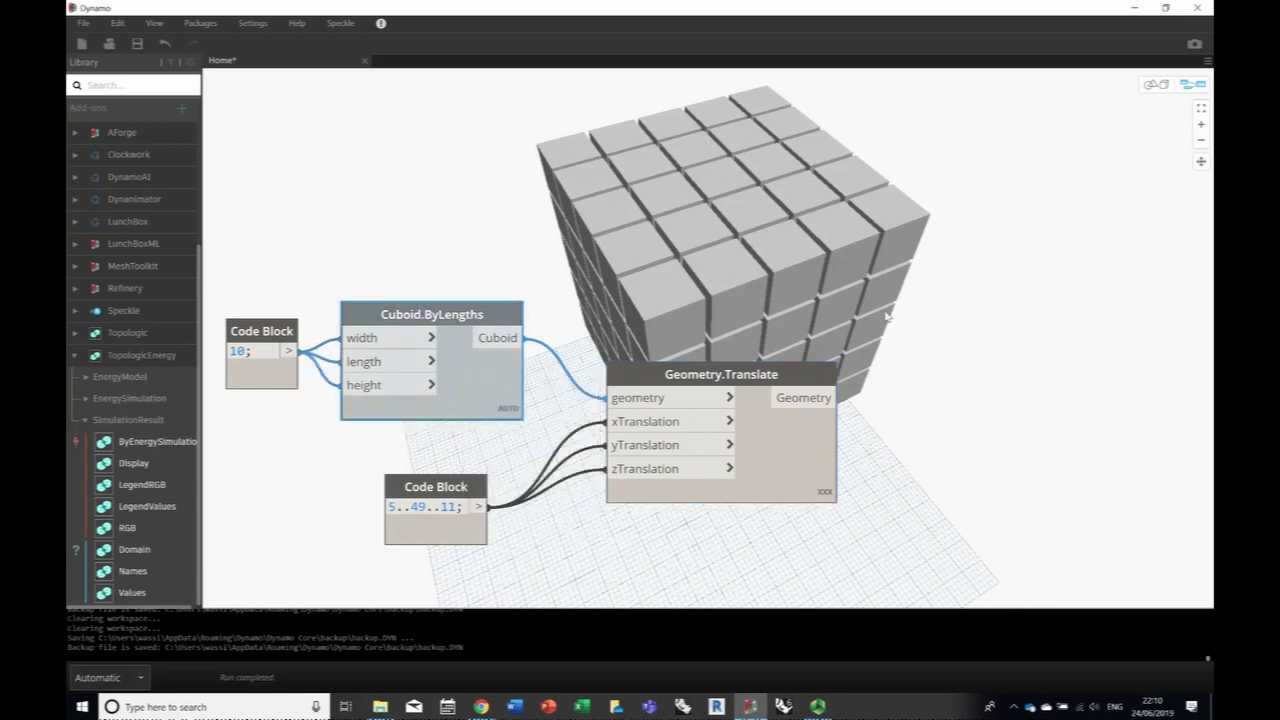
- Nudge the Geometry.Translate node slightly lower in the graph and clear the selection
mouse_move(758, 385)
left_mouse_down()
mouse_move(788, 387)
mouse_move(769, 405)
left_mouse_up()
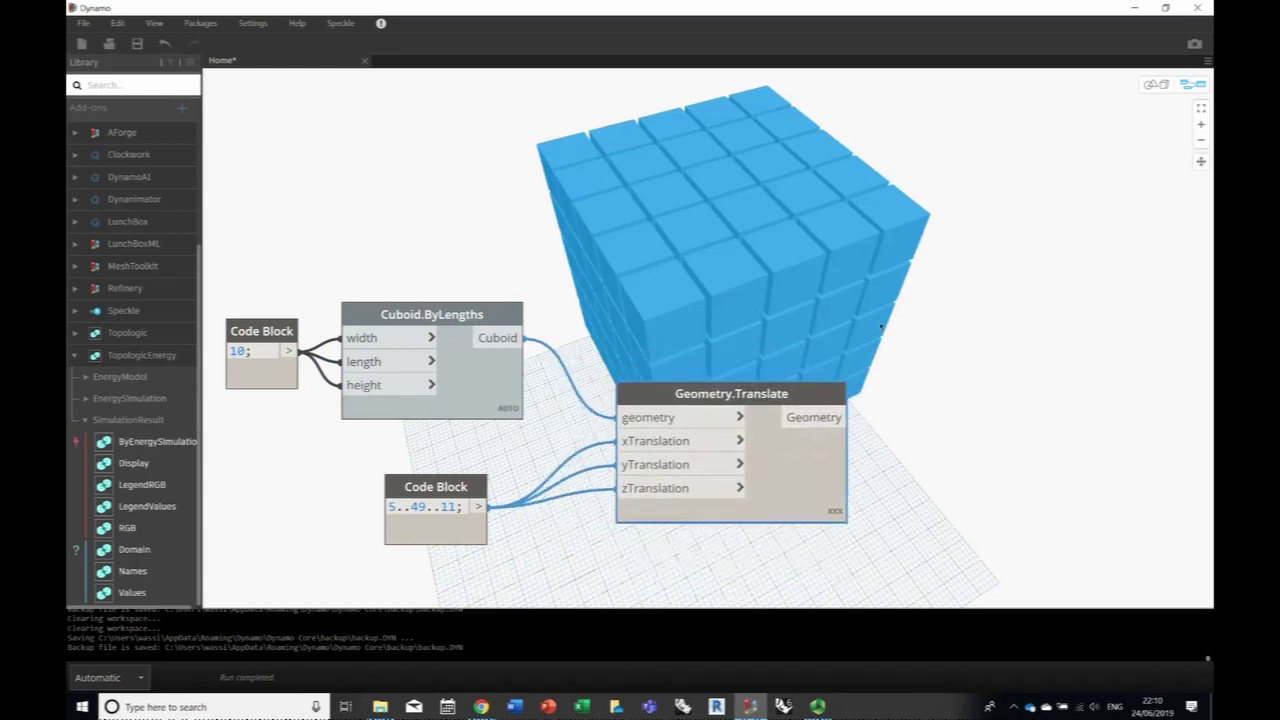
mouse_move(881, 325)
middle_mouse_down()
mouse_move(917, 321)
mouse_move(862, 330)
mouse_move(877, 318)
middle_mouse_up()
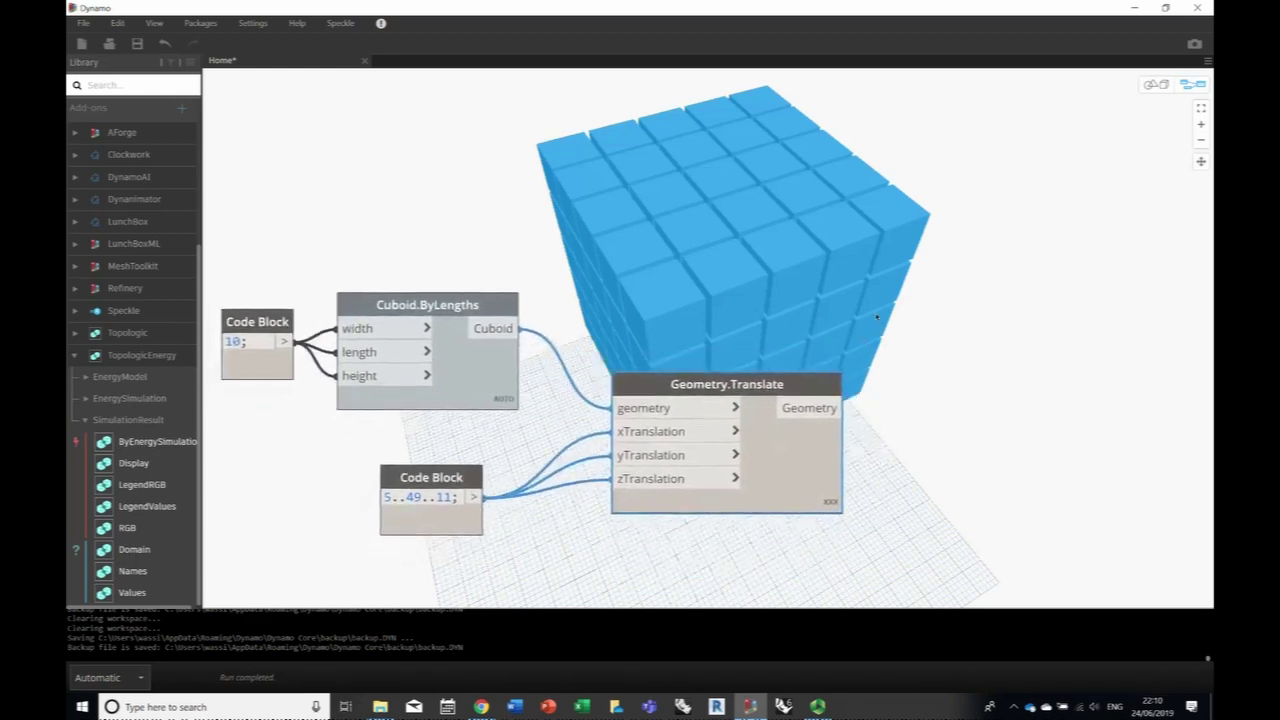
left_click(933, 298)
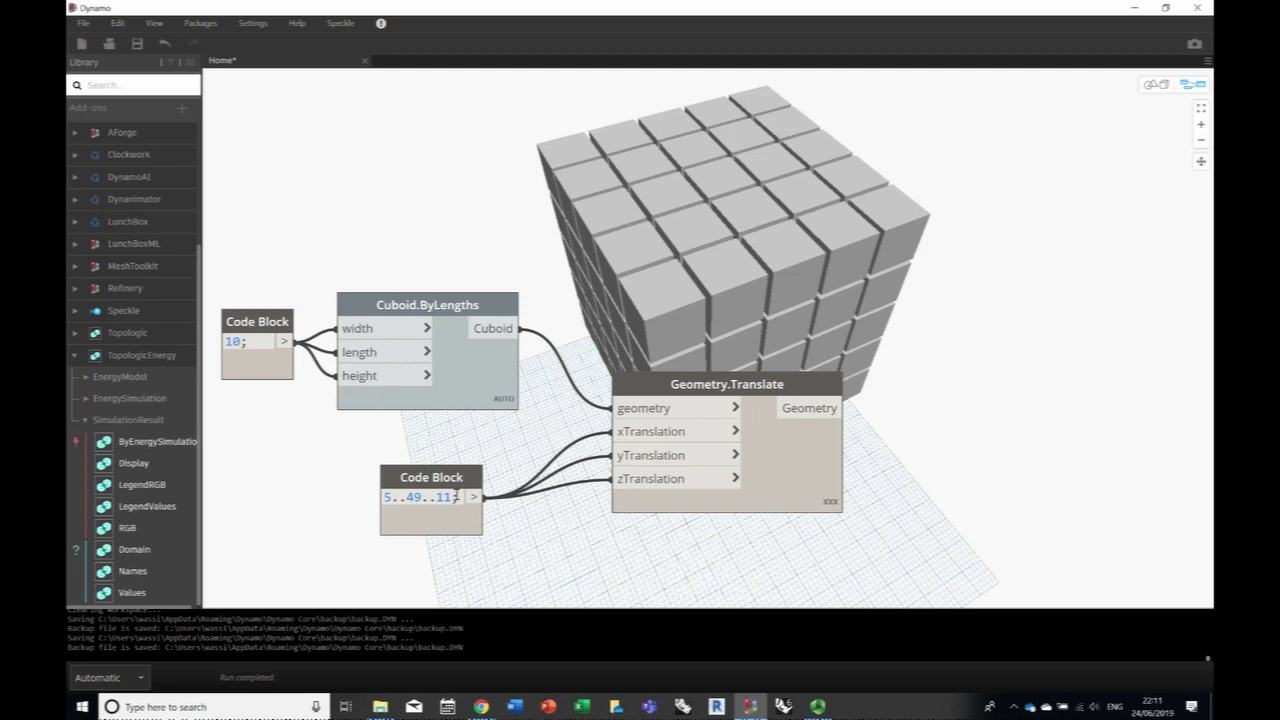
- Change the step of the range Code Block to 10 so that it reads 5..49..10;
key("BackSpace")
type("0")
left_click(545, 565)
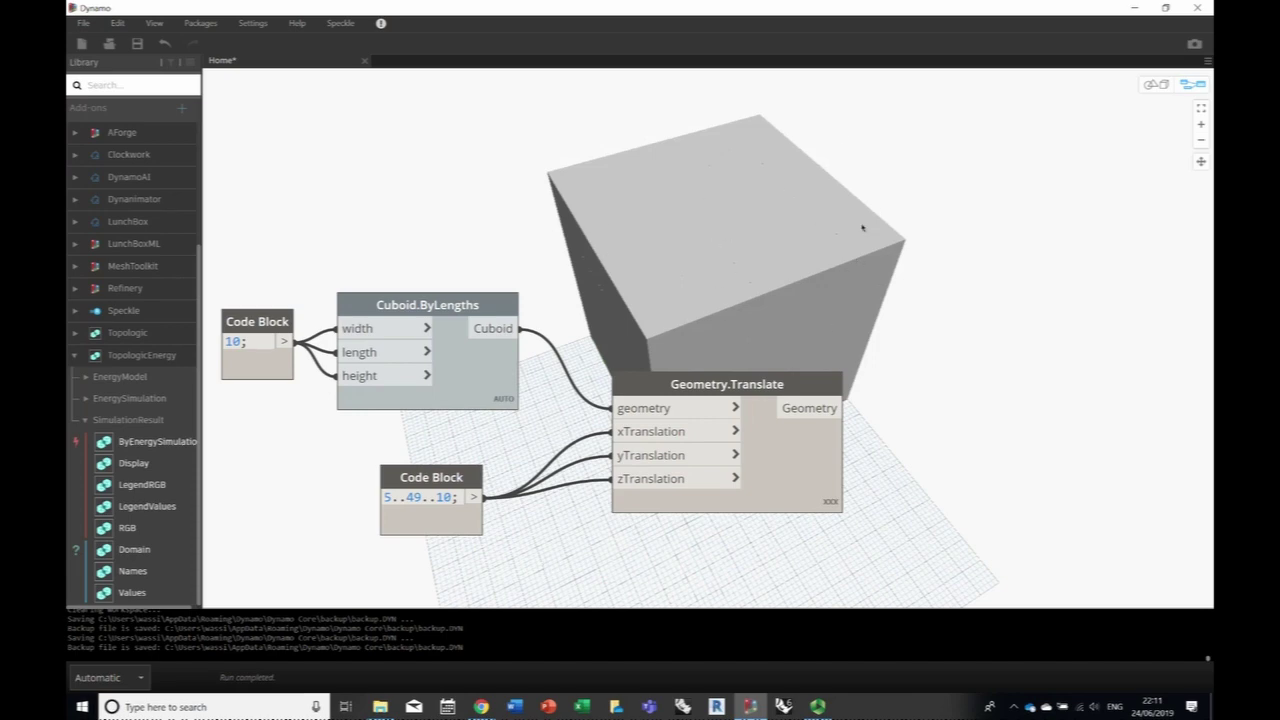
- Add a List.Flatten node after Geometry.Translate and connect the Geometry output to its list input
middle_click_drag(863, 267, 800, 162)
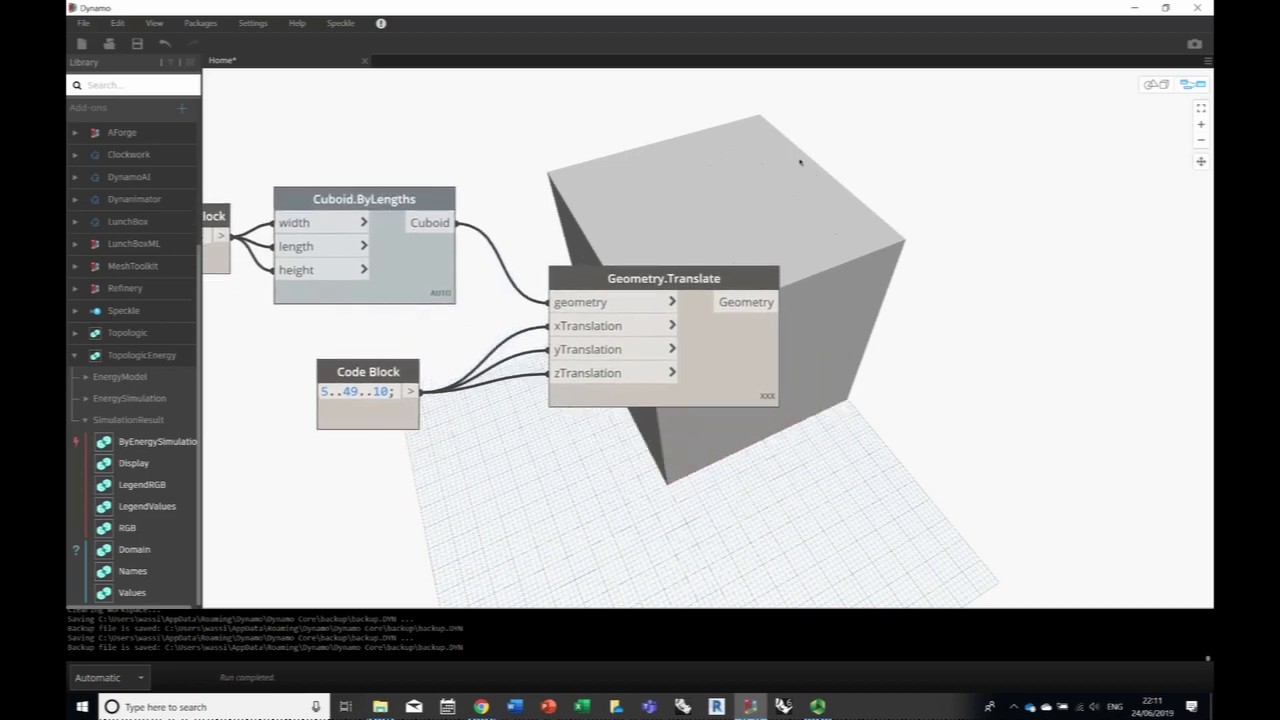
right_click(855, 353)
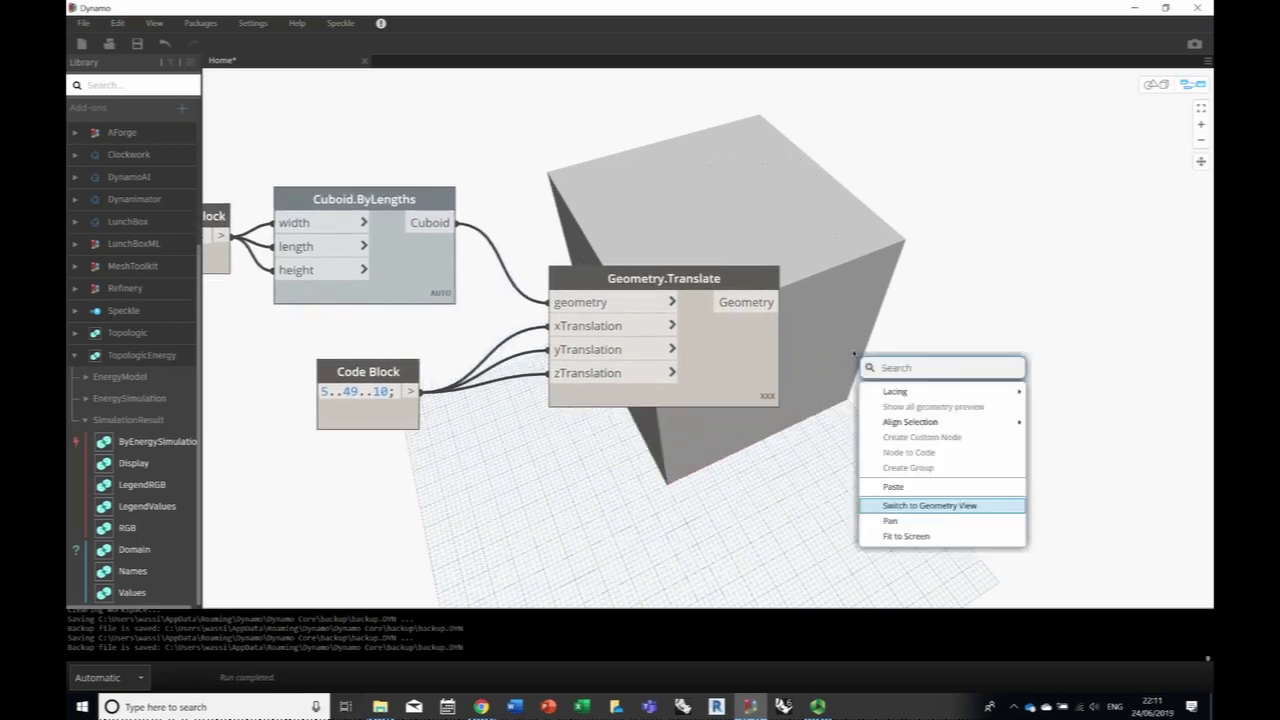
type("List.")
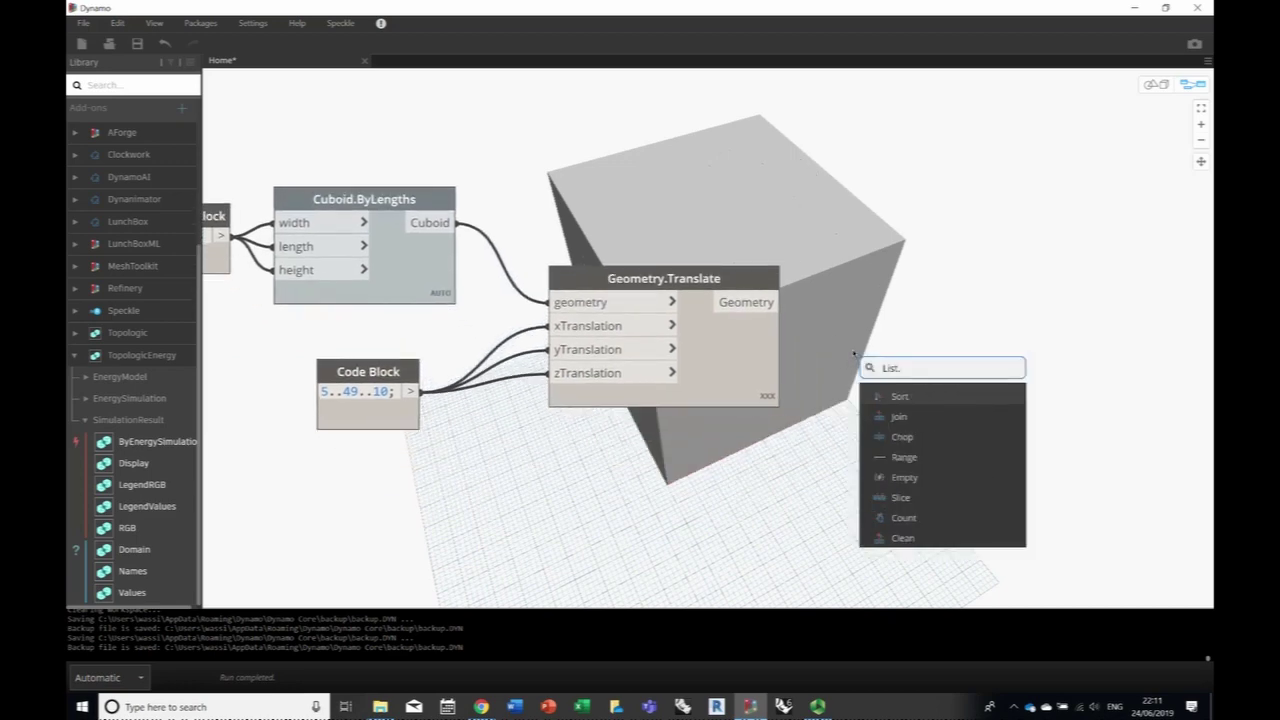
type("Flatten")
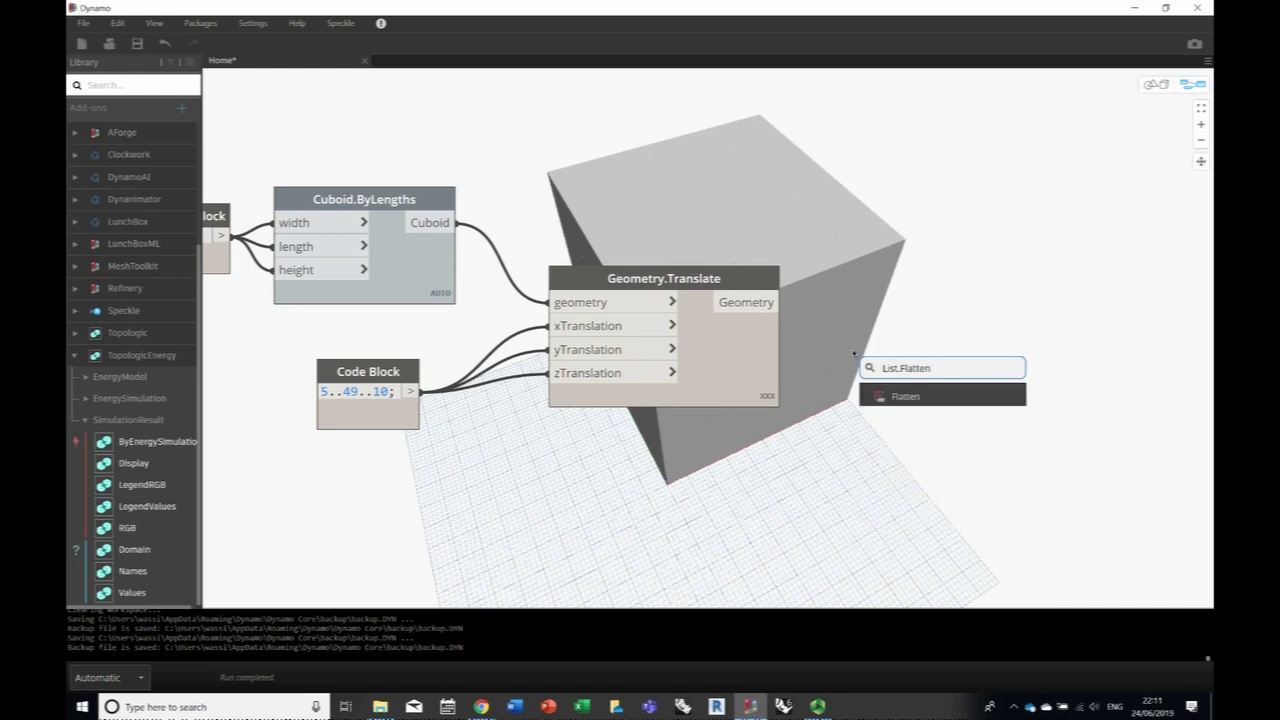
left_click(921, 398)
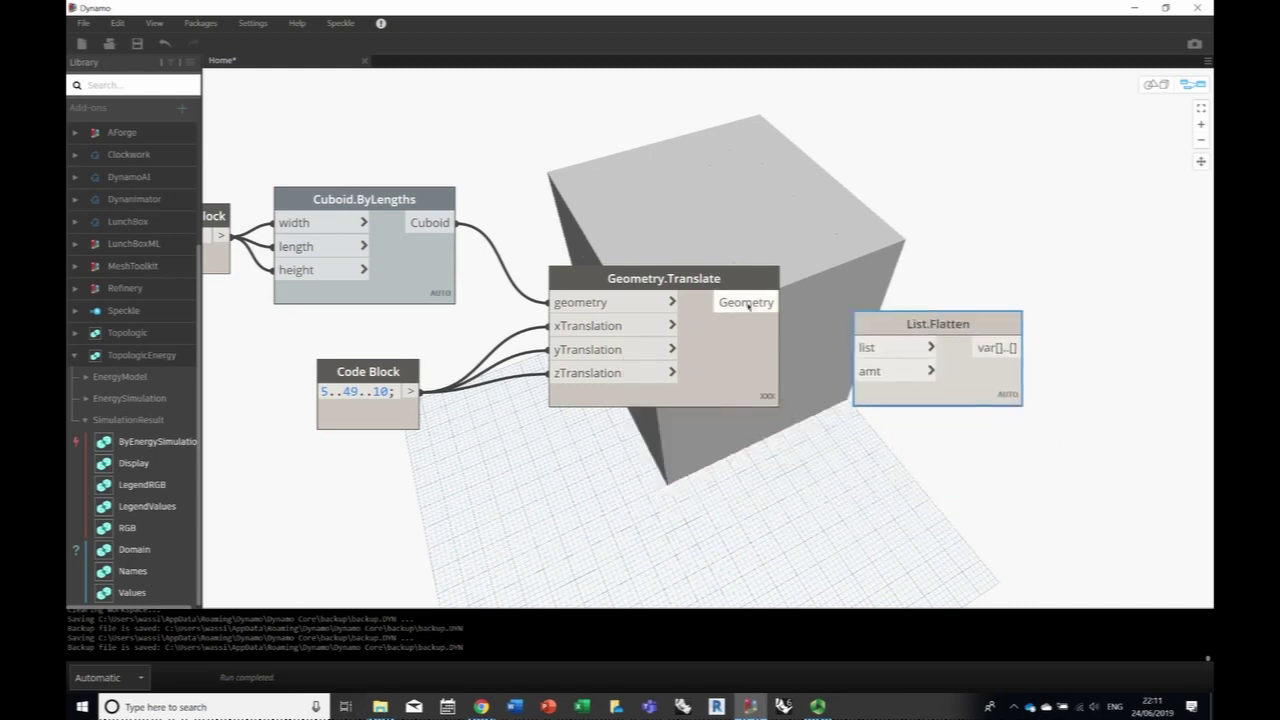
mouse_move(755, 421)
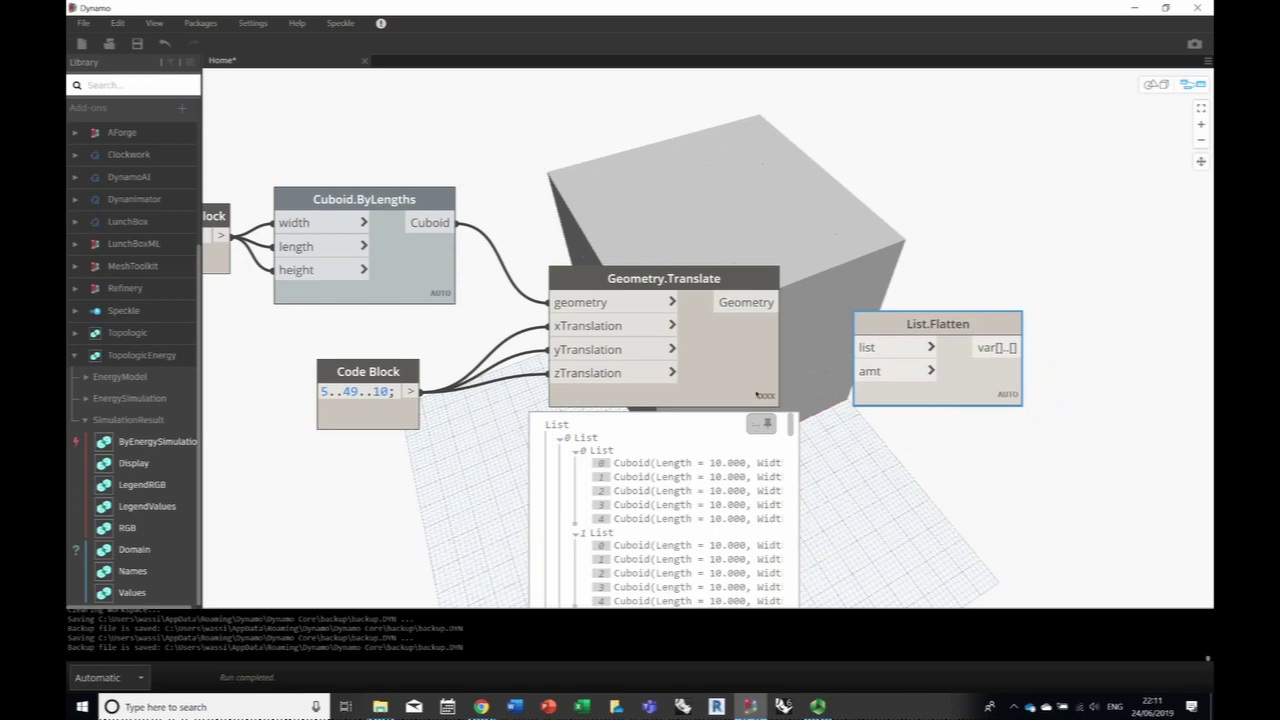
left_click_drag(775, 302, 860, 347)
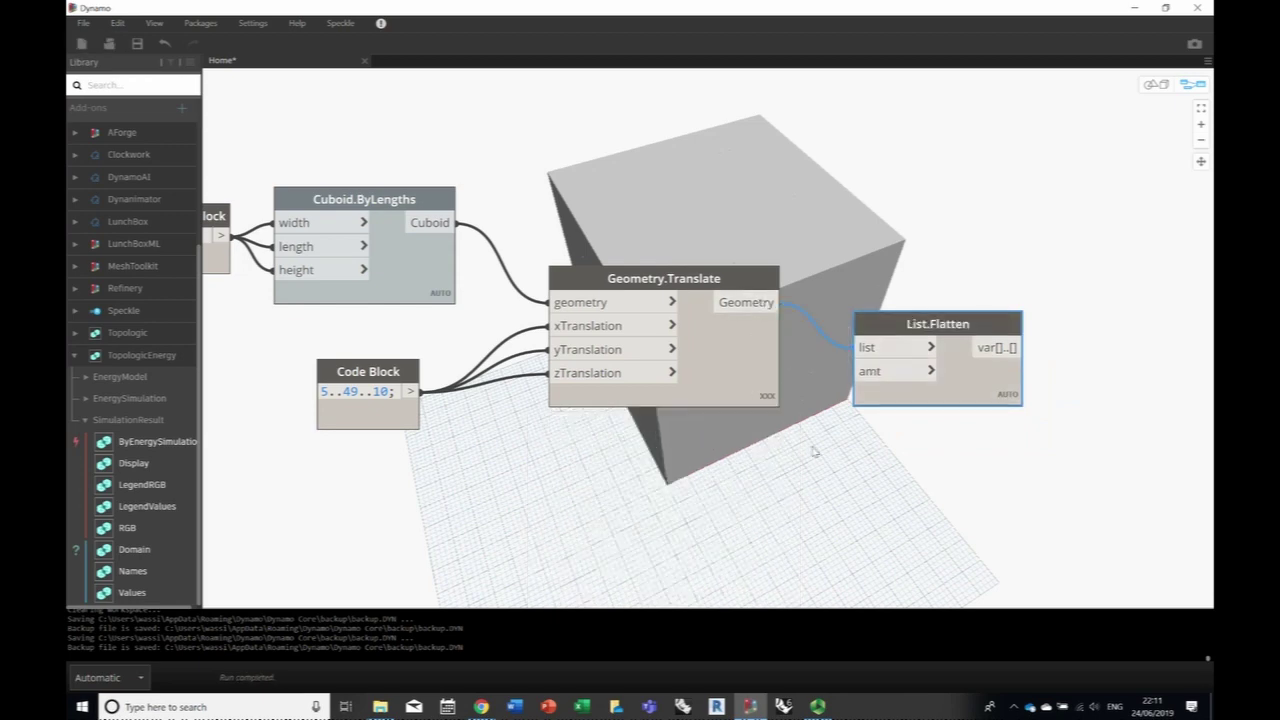
- Add a Topology.ByGeometry node and place it beside the List.Flatten node
middle_click_drag(815, 452, 498, 431)
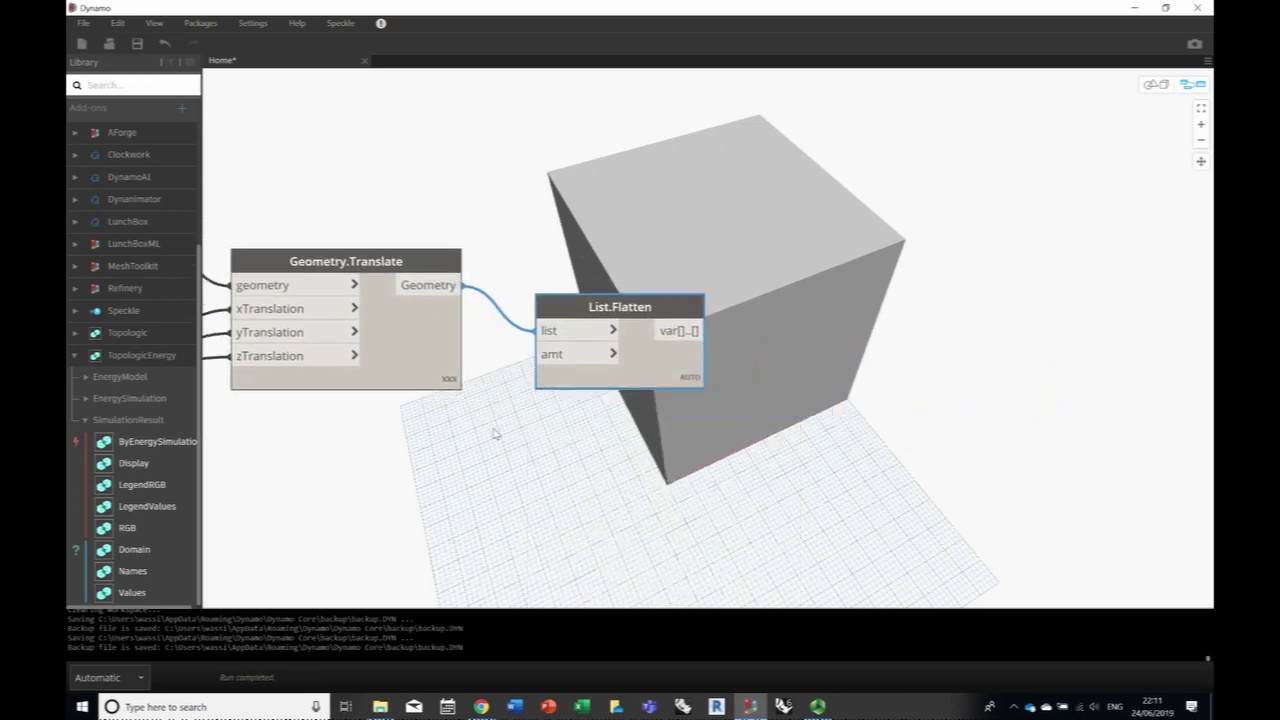
right_click(792, 368)
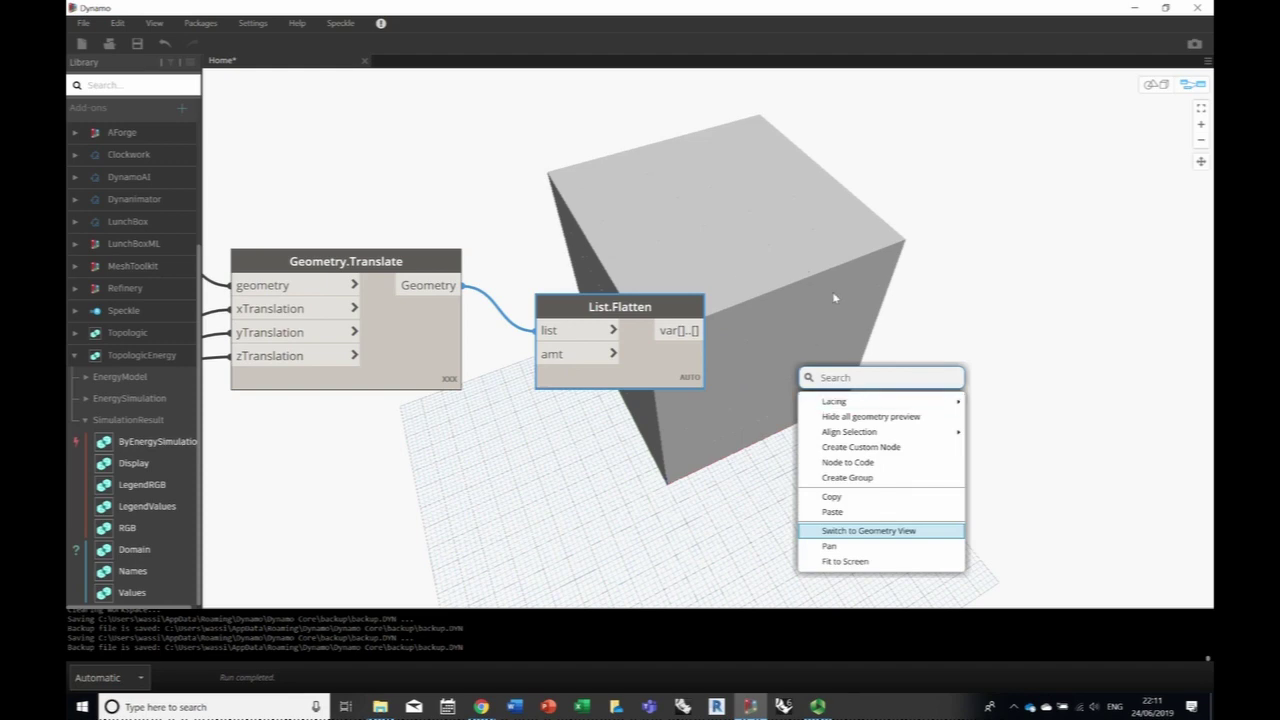
left_click(886, 309)
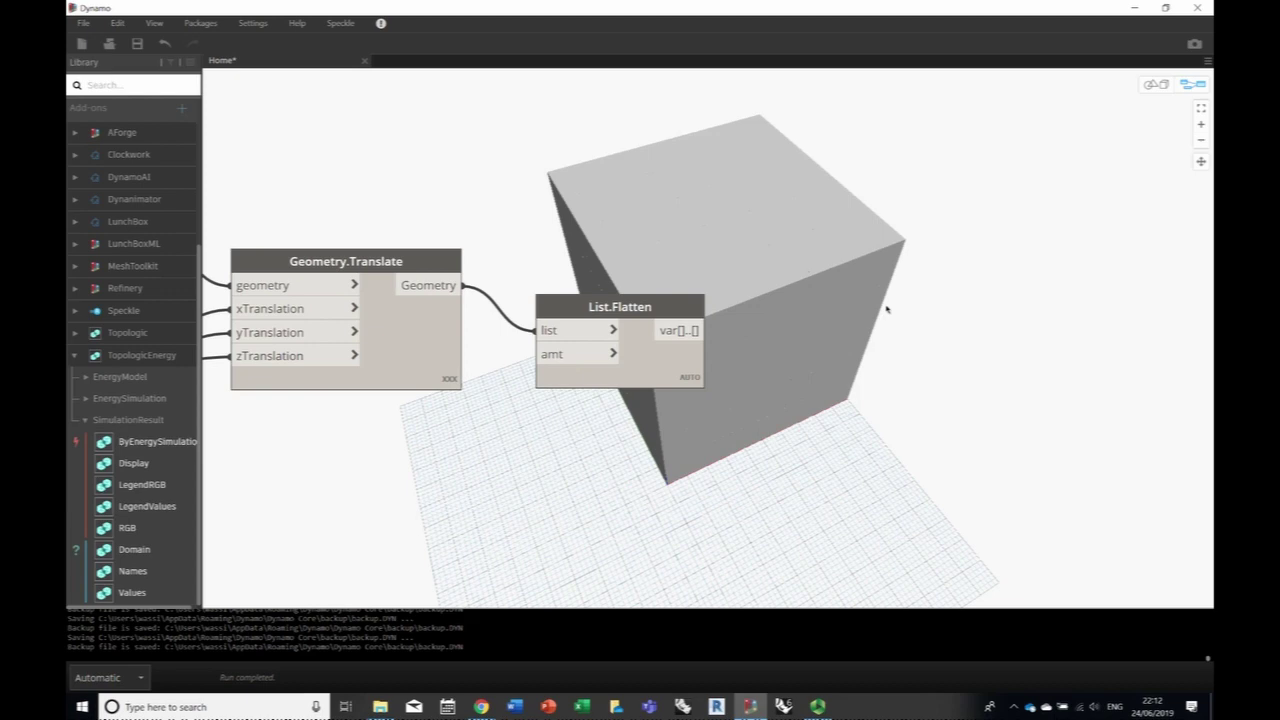
right_click(804, 316)
type("Topology.")
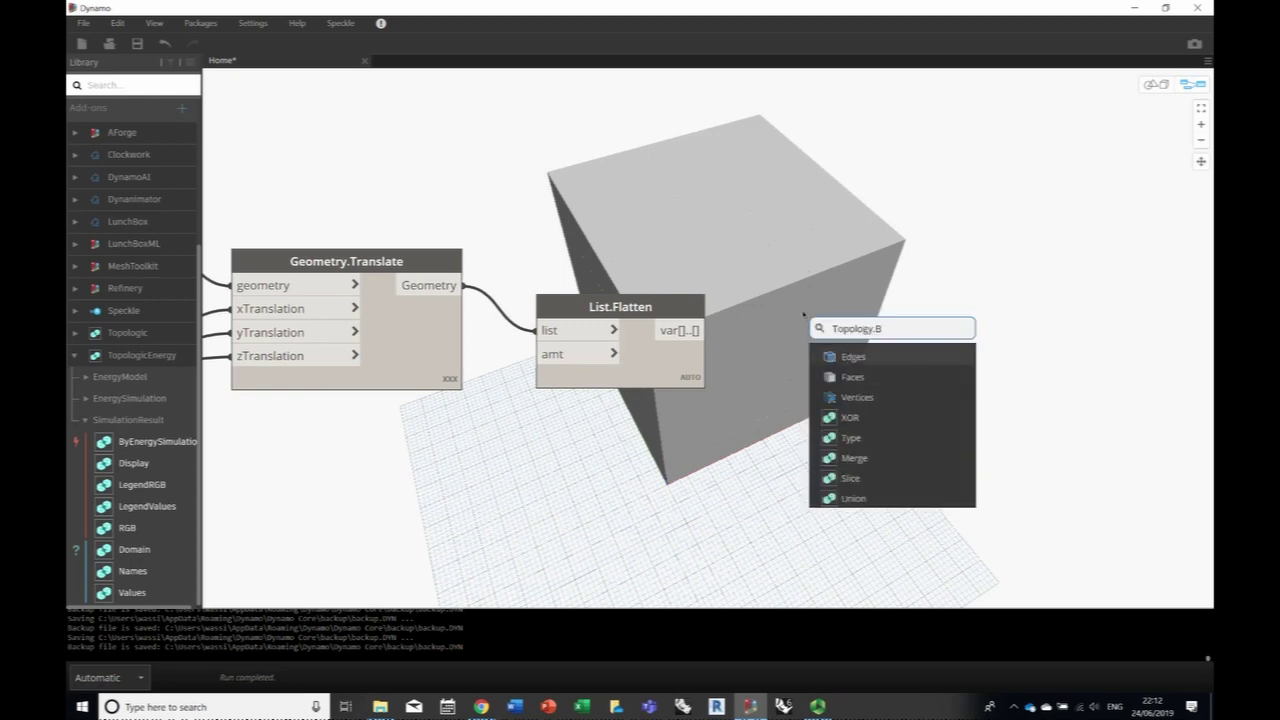
type("ByGeometry")
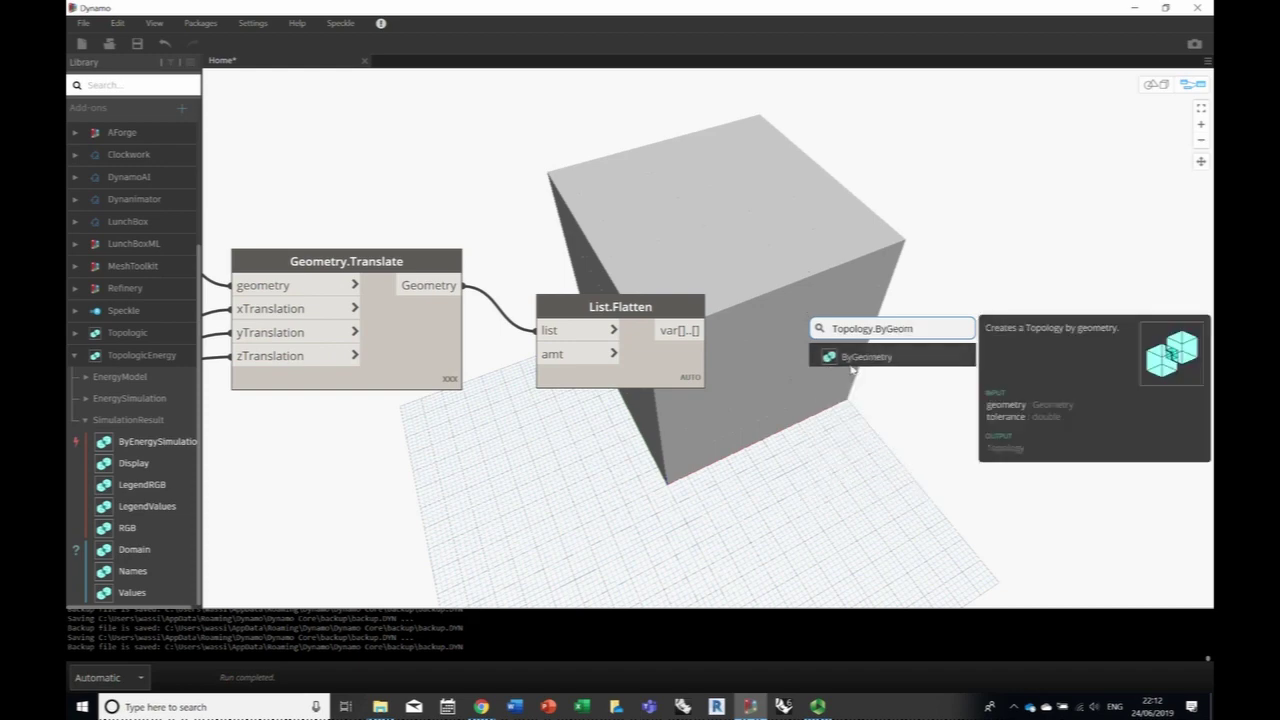
left_click(851, 360)
left_click_drag(905, 381, 833, 316)
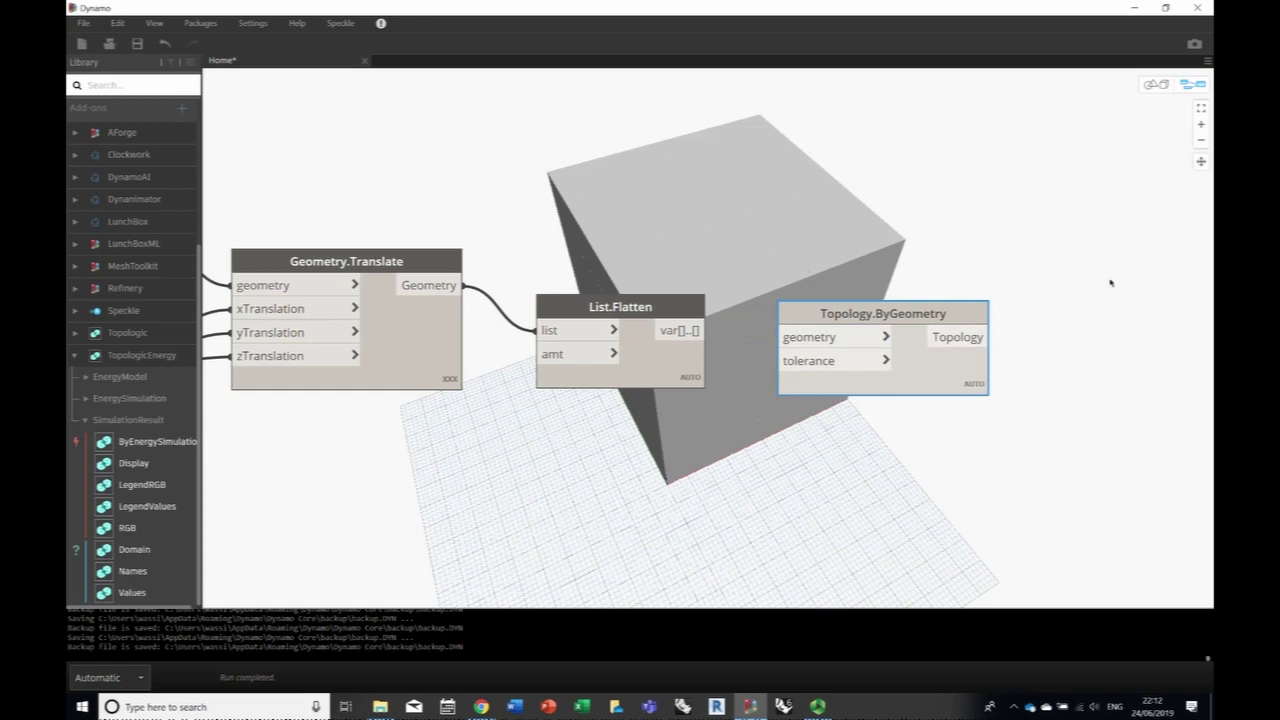
middle_click_drag(1070, 360, 786, 364)
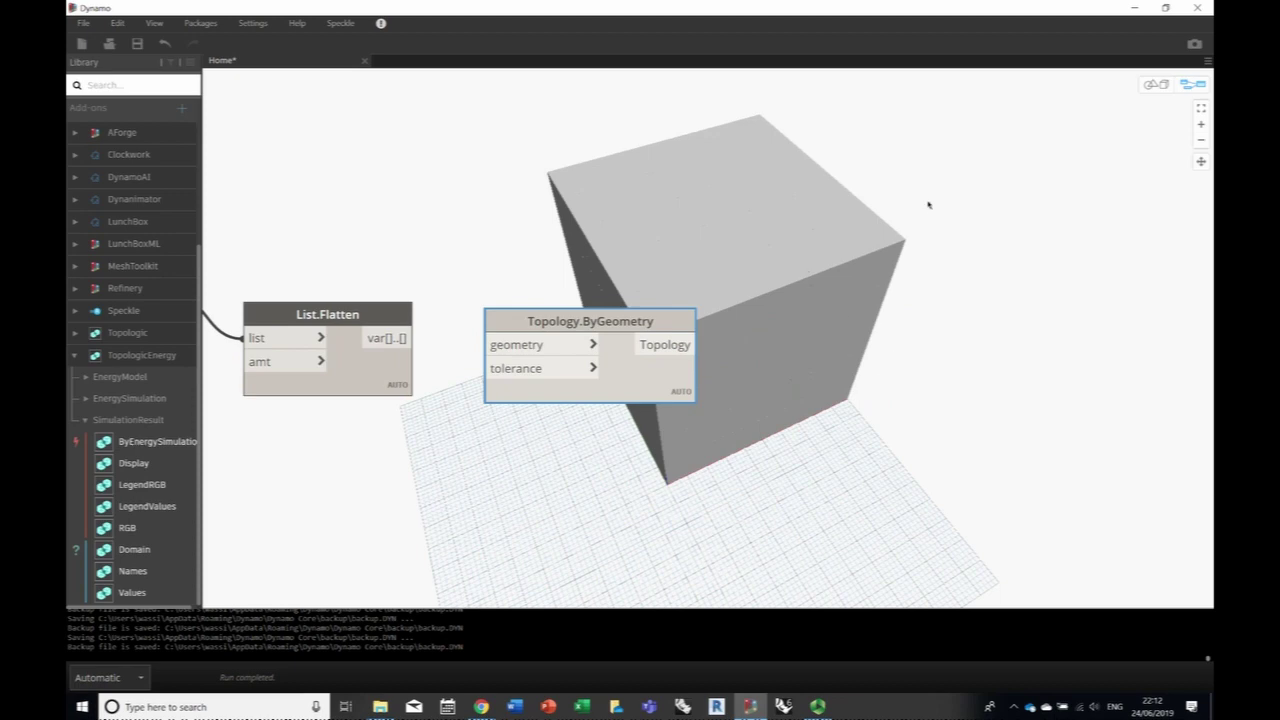
right_click(970, 347)
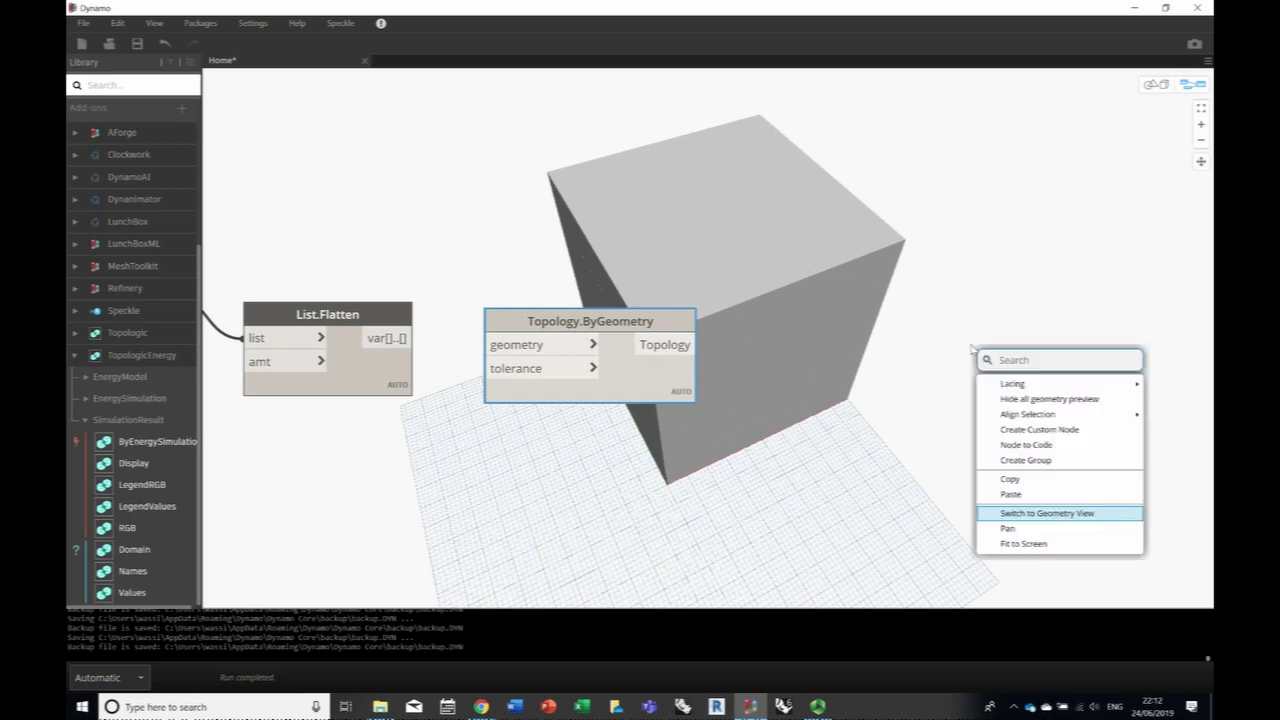
type("Topolog")
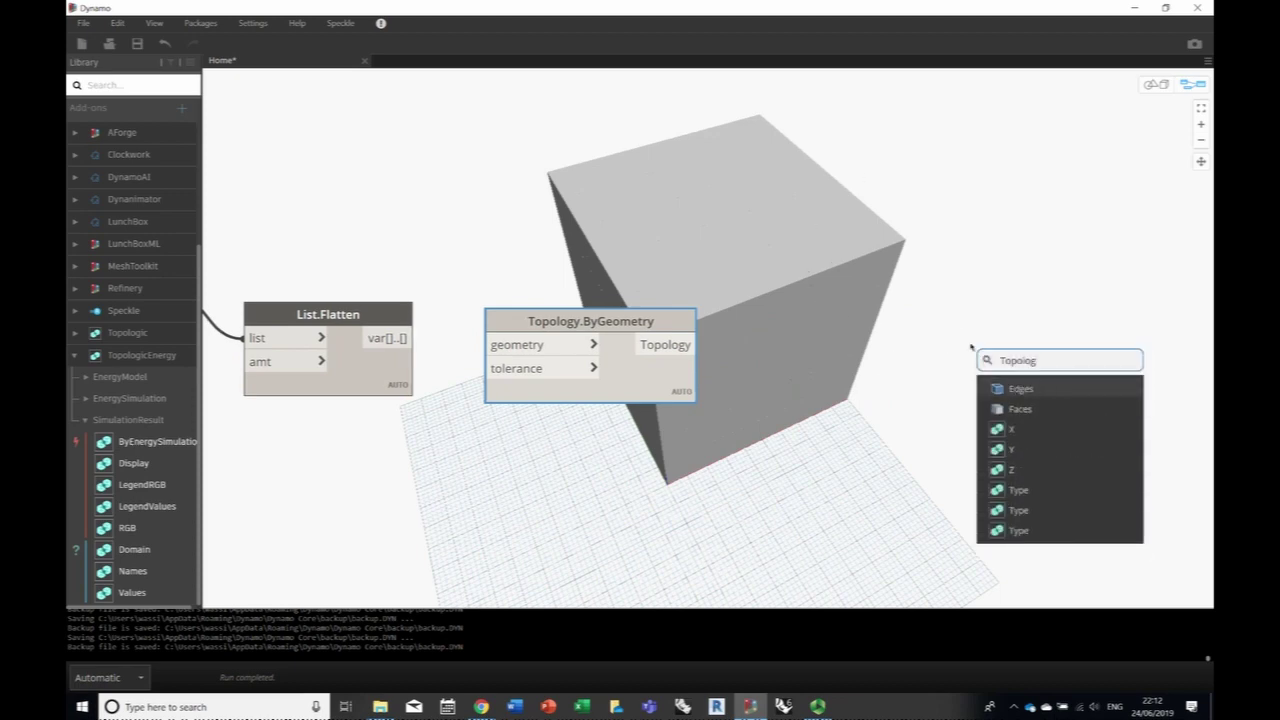
type("y.Geome")
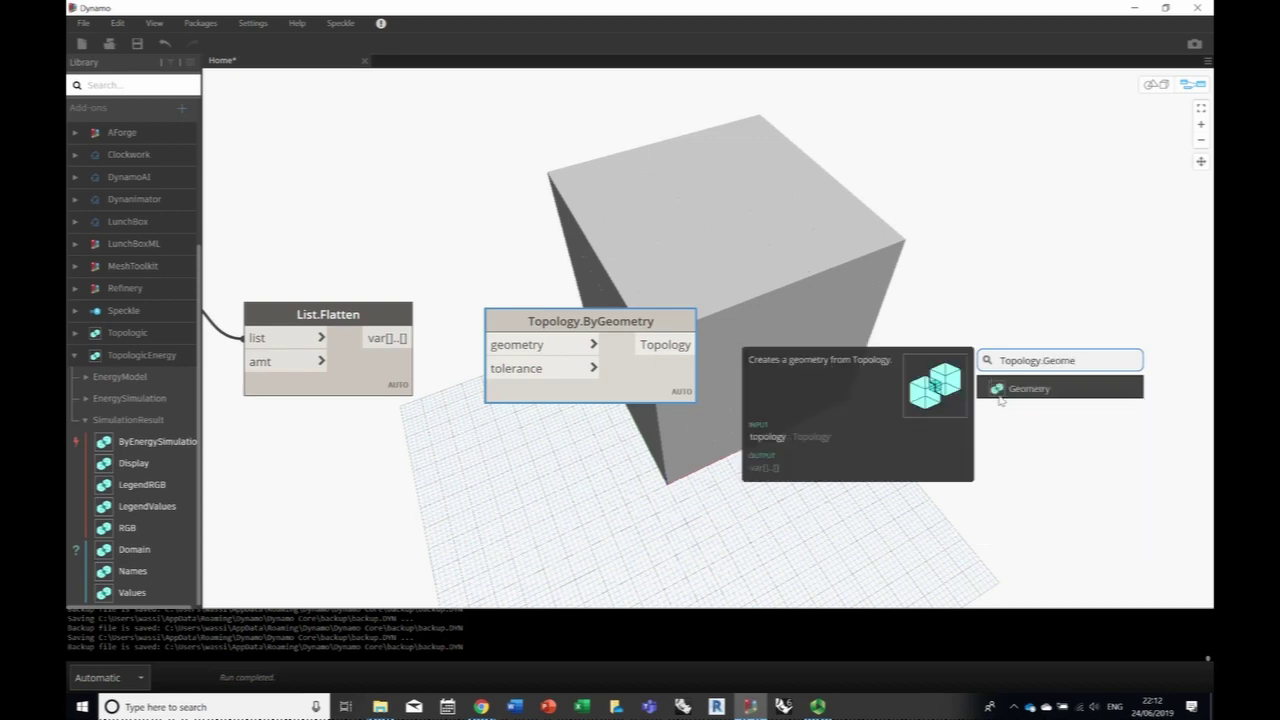
left_click(997, 388)
left_click_drag(968, 341, 972, 341)
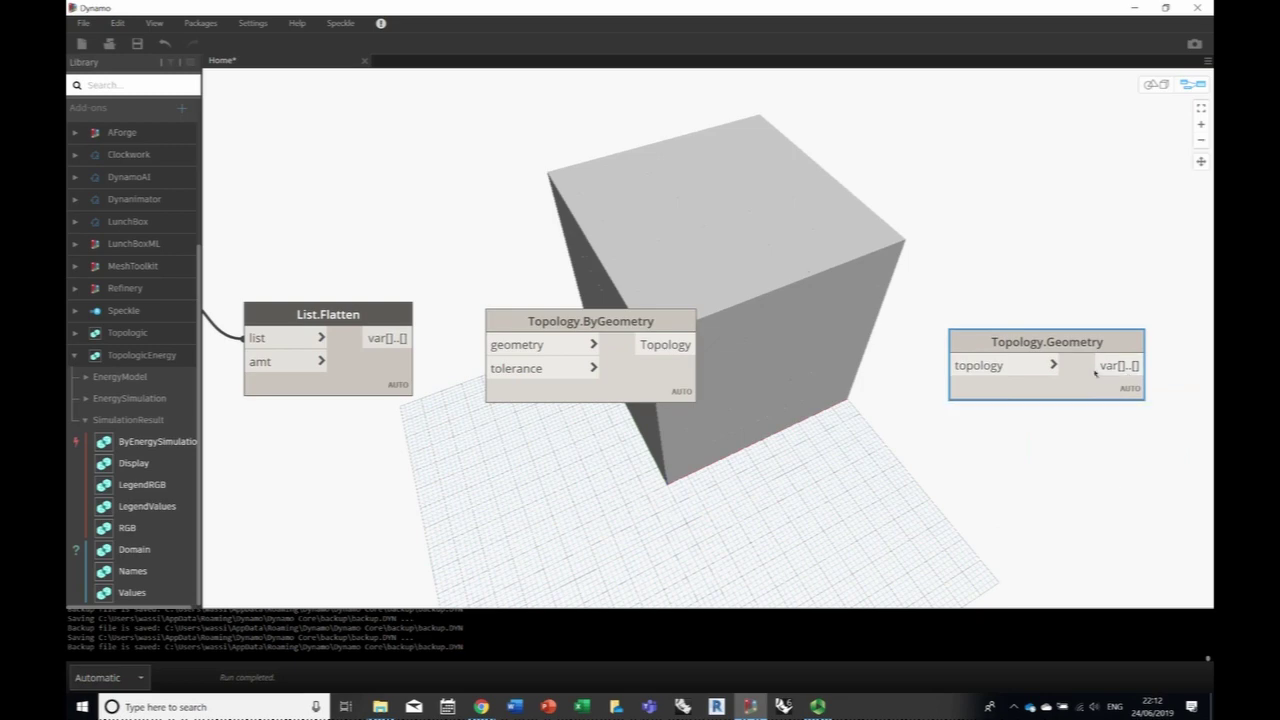
left_click_drag(1075, 339, 1076, 318)
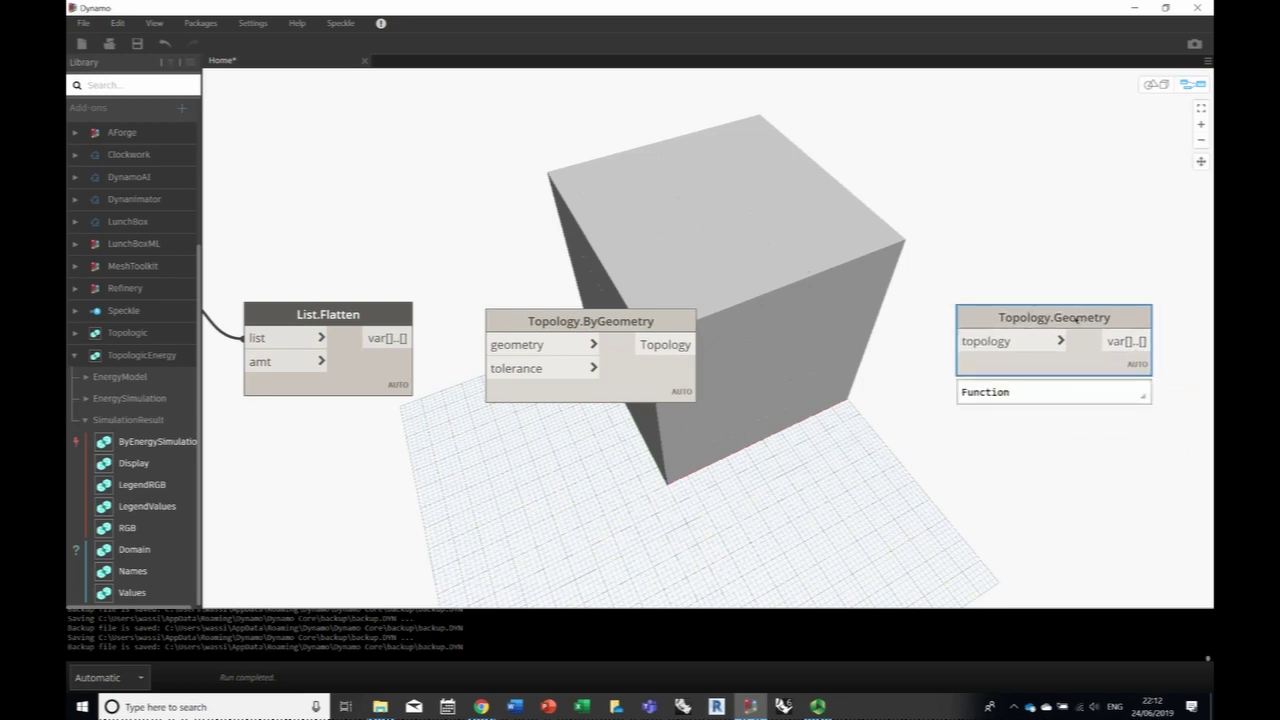
key("Delete")
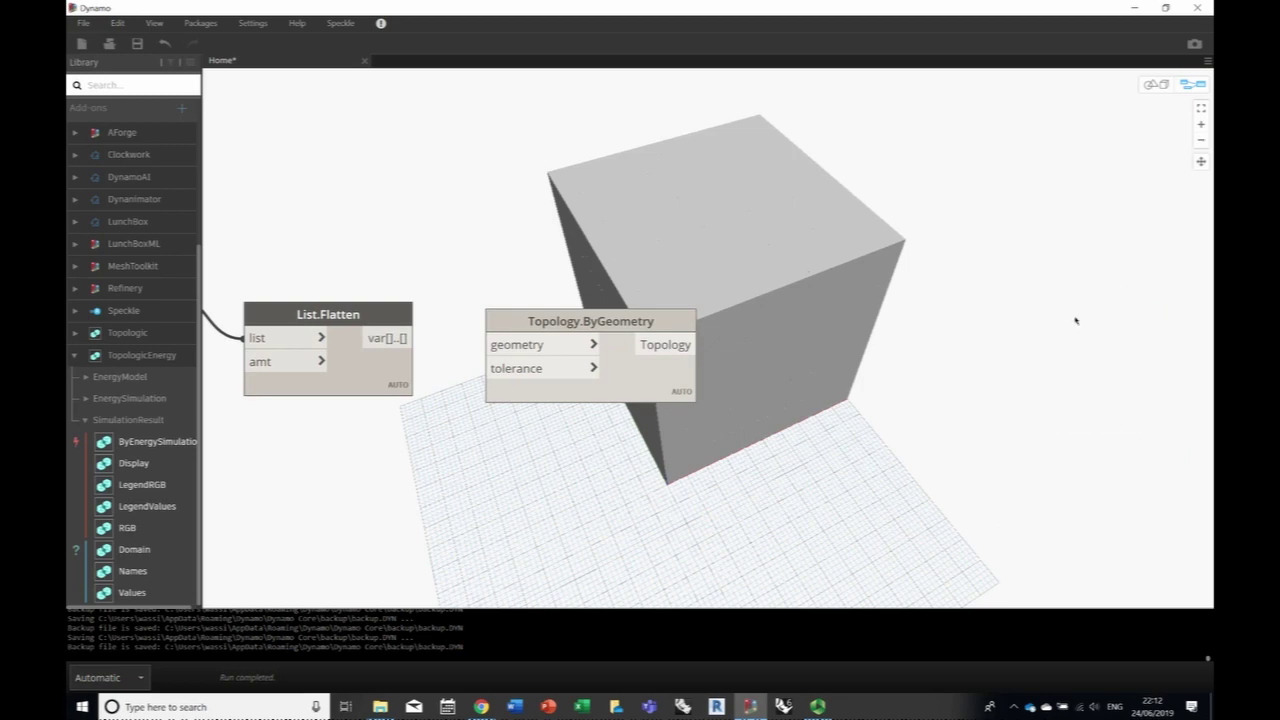
- Shift Topology.ByGeometry slightly away from List.Flatten and connect the flattened list output to its geometry input
middle_click_drag(665, 470, 867, 489)
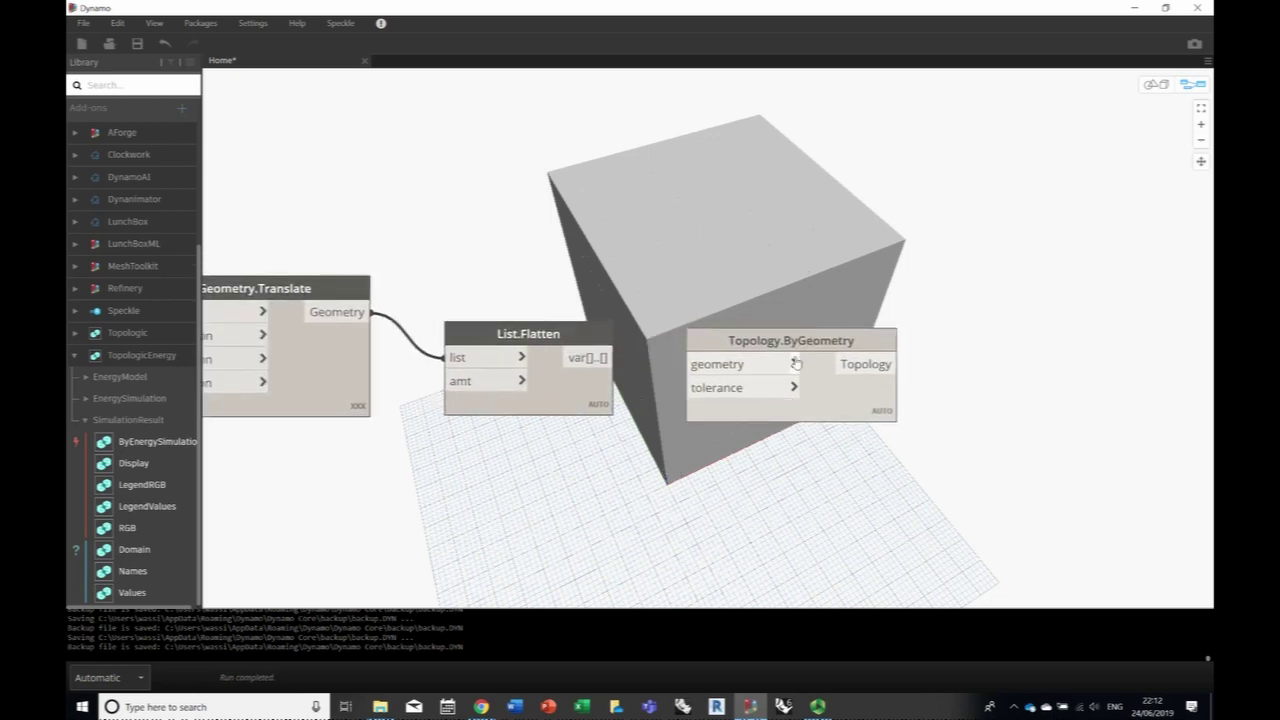
left_click_drag(814, 343, 830, 341)
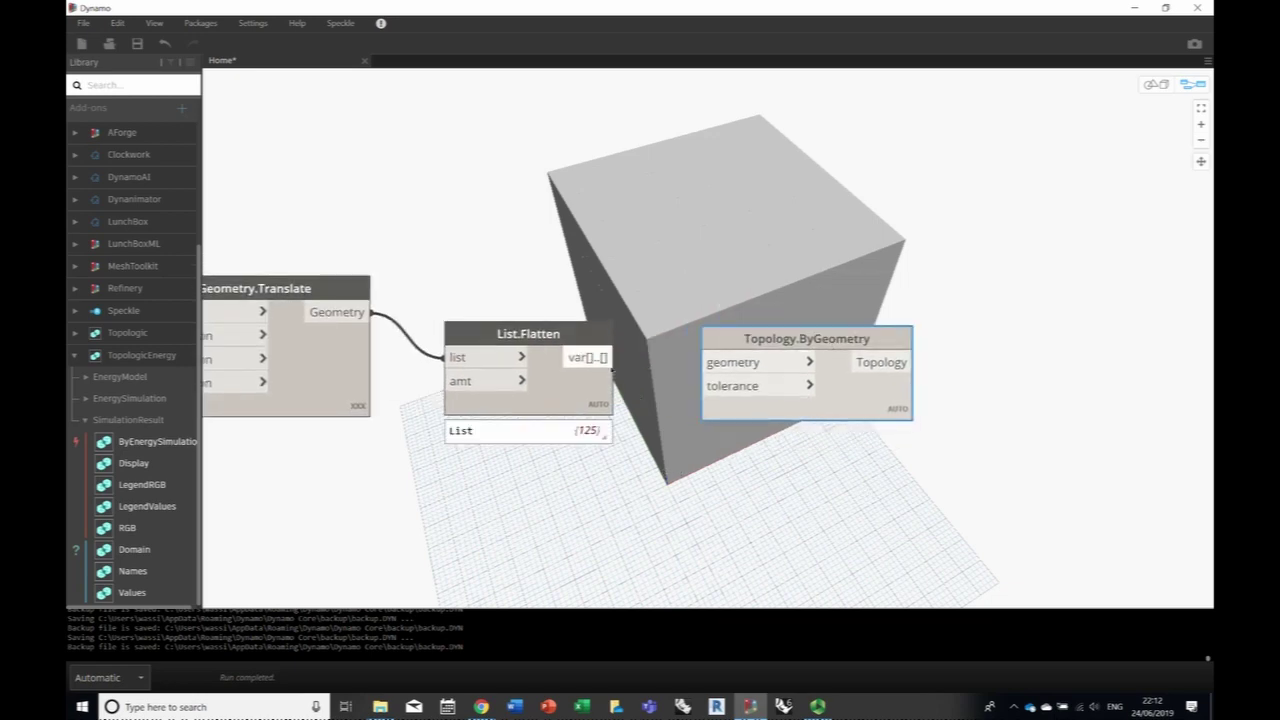
left_click_drag(607, 357, 706, 362)
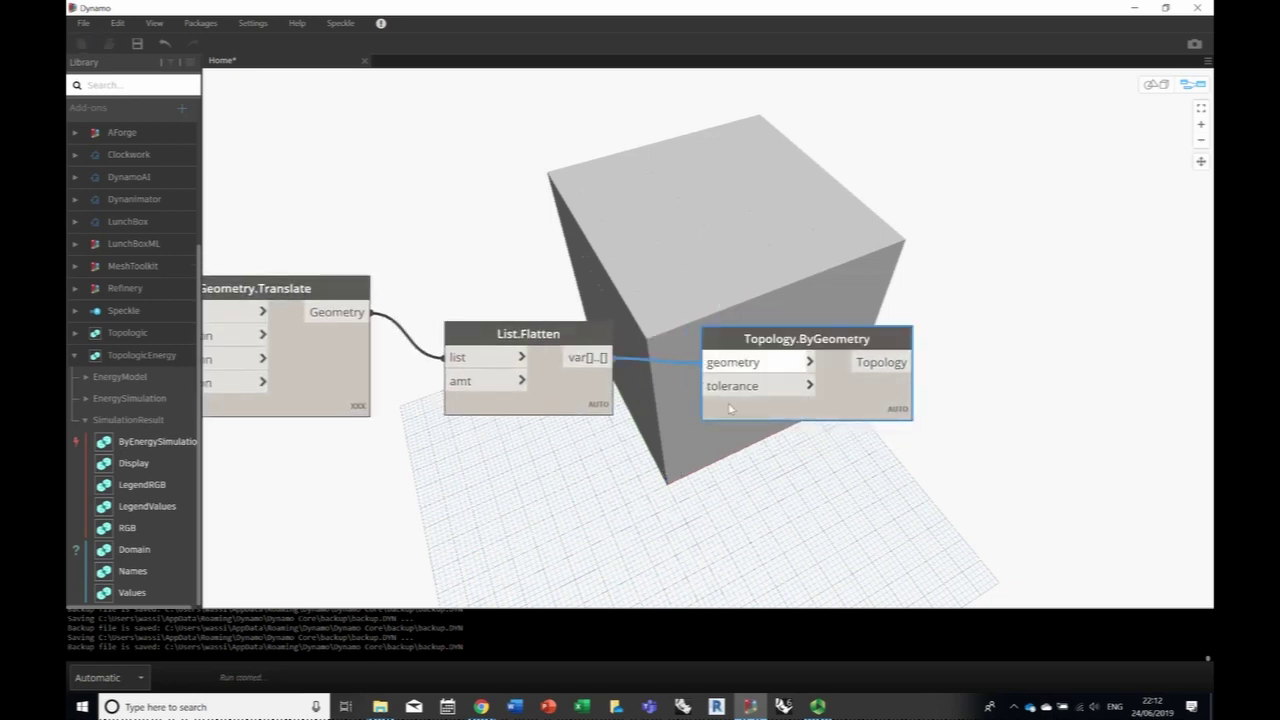
- Turn off the geometry preview of the Geometry.Translate node
middle_click_drag(761, 499, 534, 464)
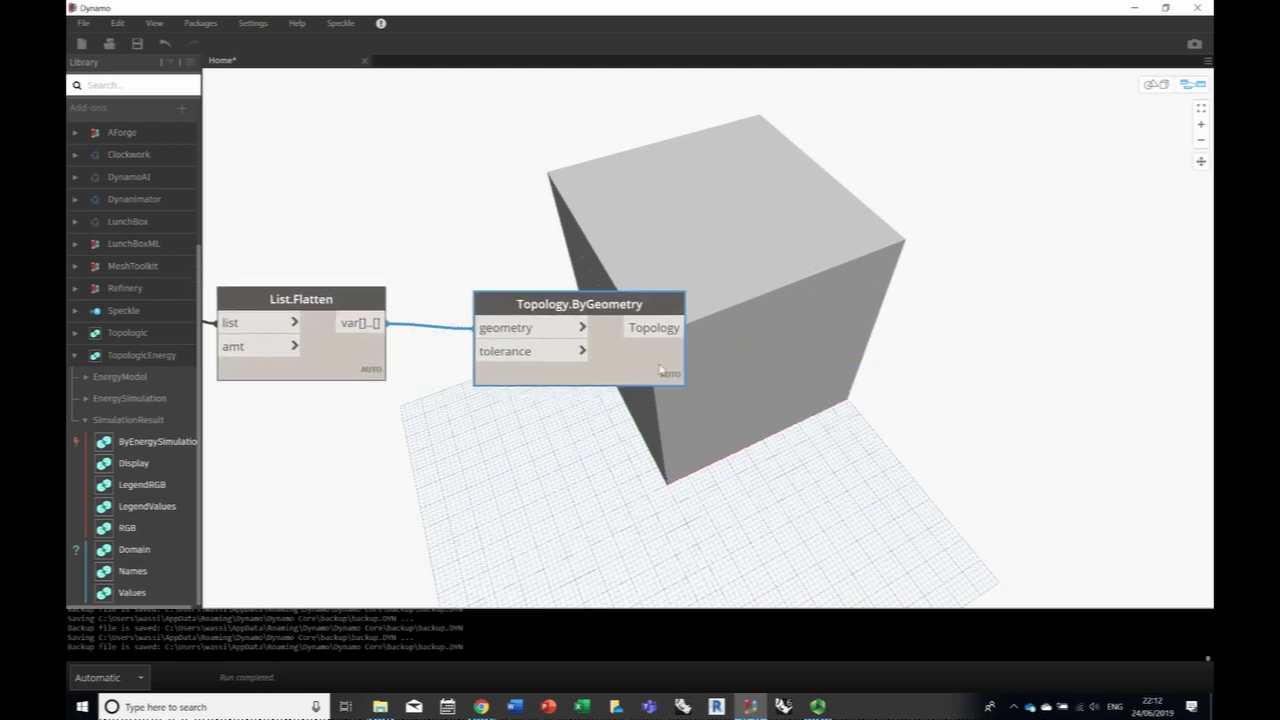
mouse_move(661, 390)
middle_click_drag(430, 436, 912, 448)
left_click(588, 360)
right_click(586, 356)
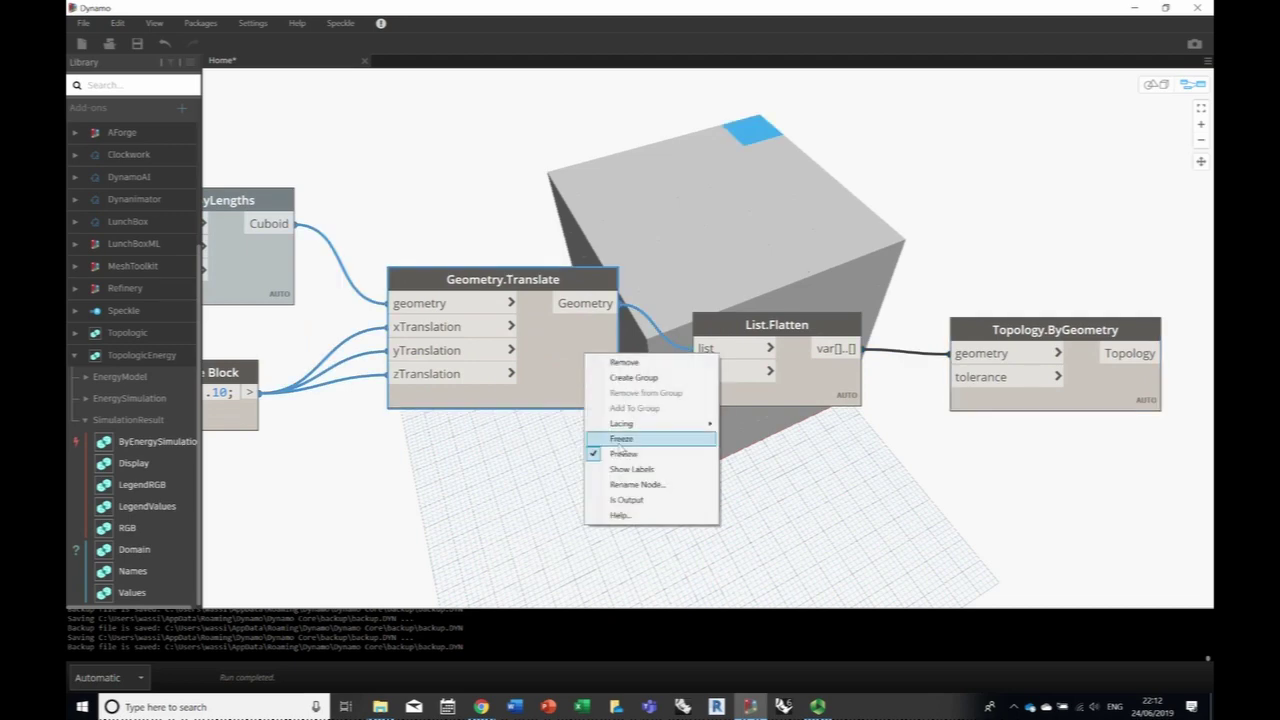
left_click(624, 455)
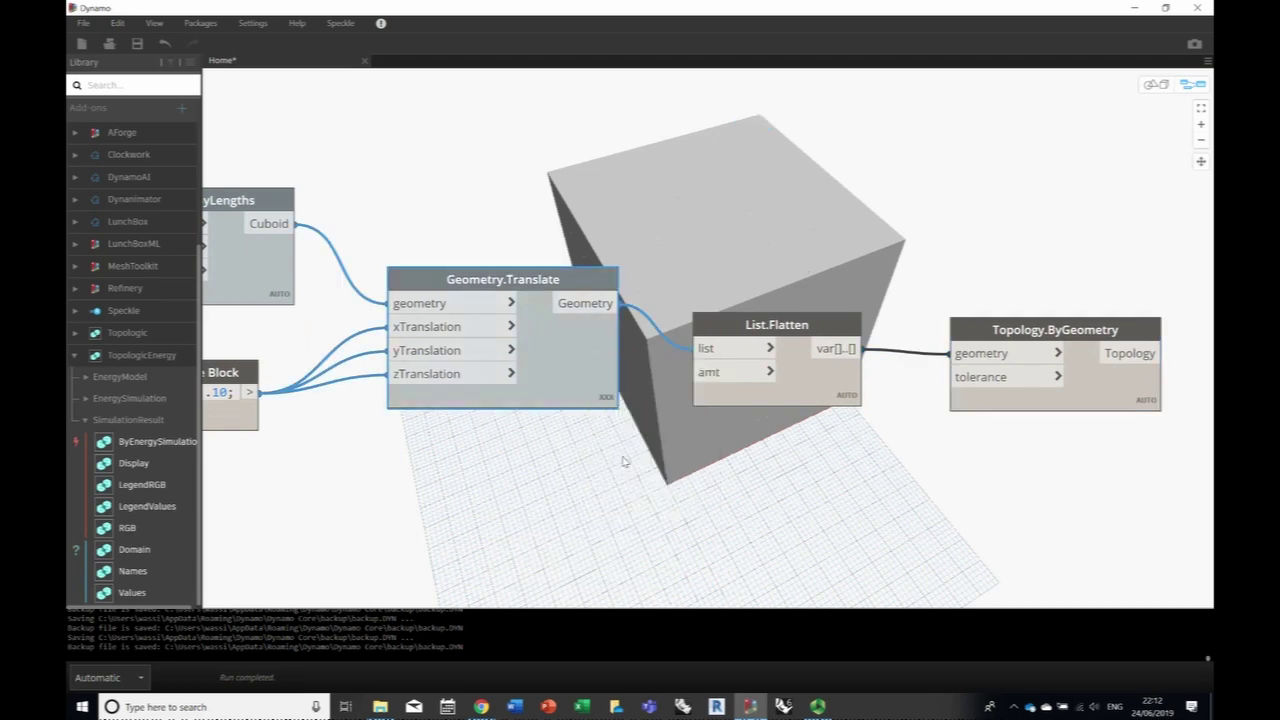
- Turn off the geometry preview of the List.Flatten node
right_click(802, 382)
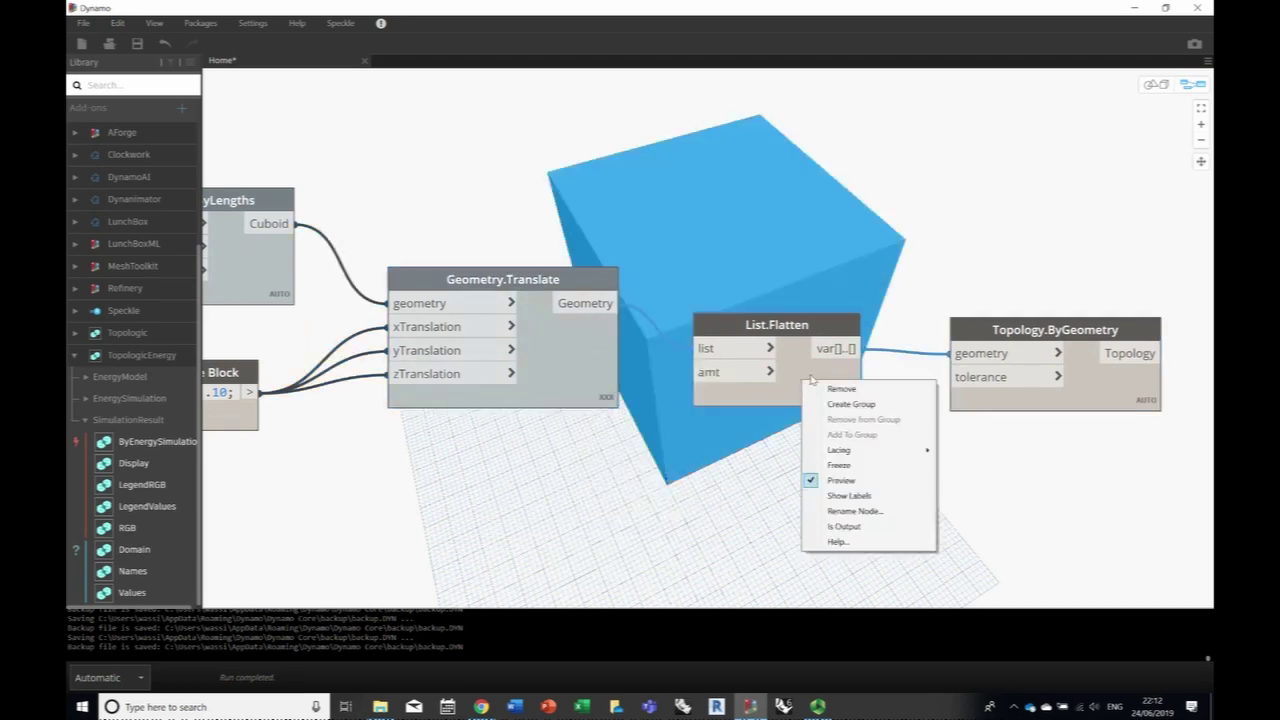
left_click(849, 482)
- Add a CellComplex.ByCells node beside Topology.ByGeometry and connect the Topology output to its cells input
middle_click_drag(939, 400, 381, 342)
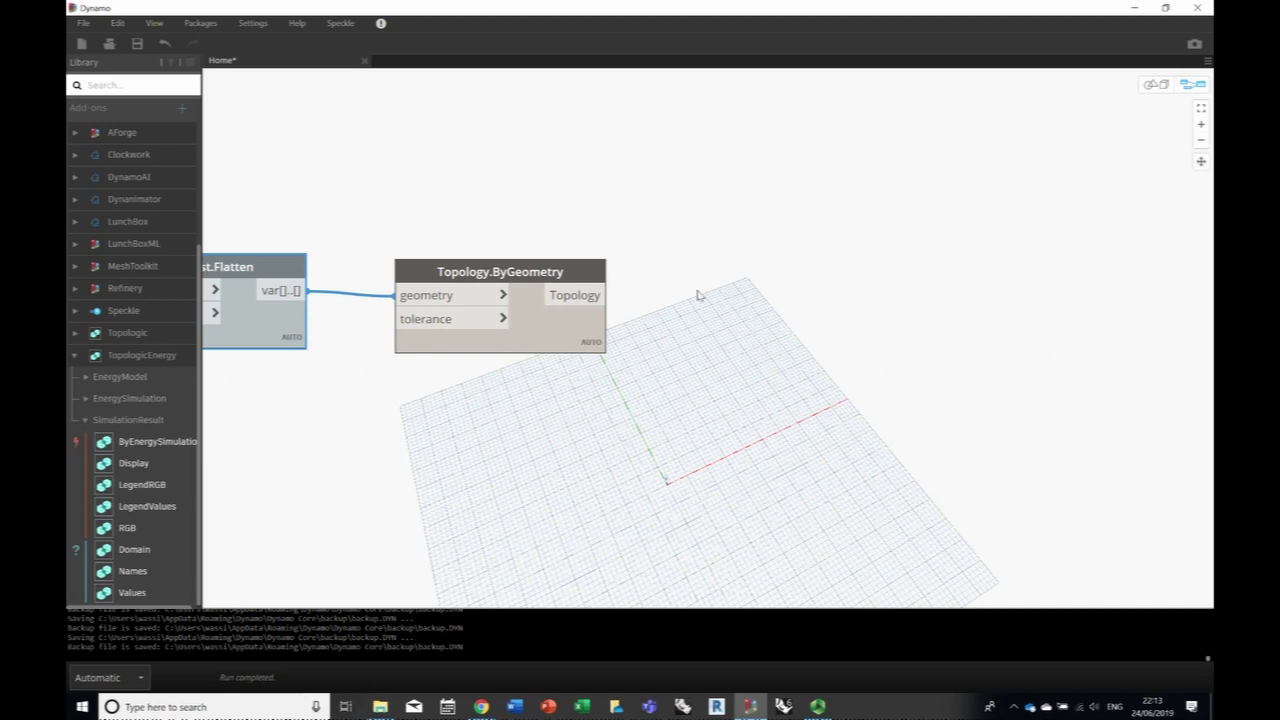
middle_click_drag(697, 292, 604, 343)
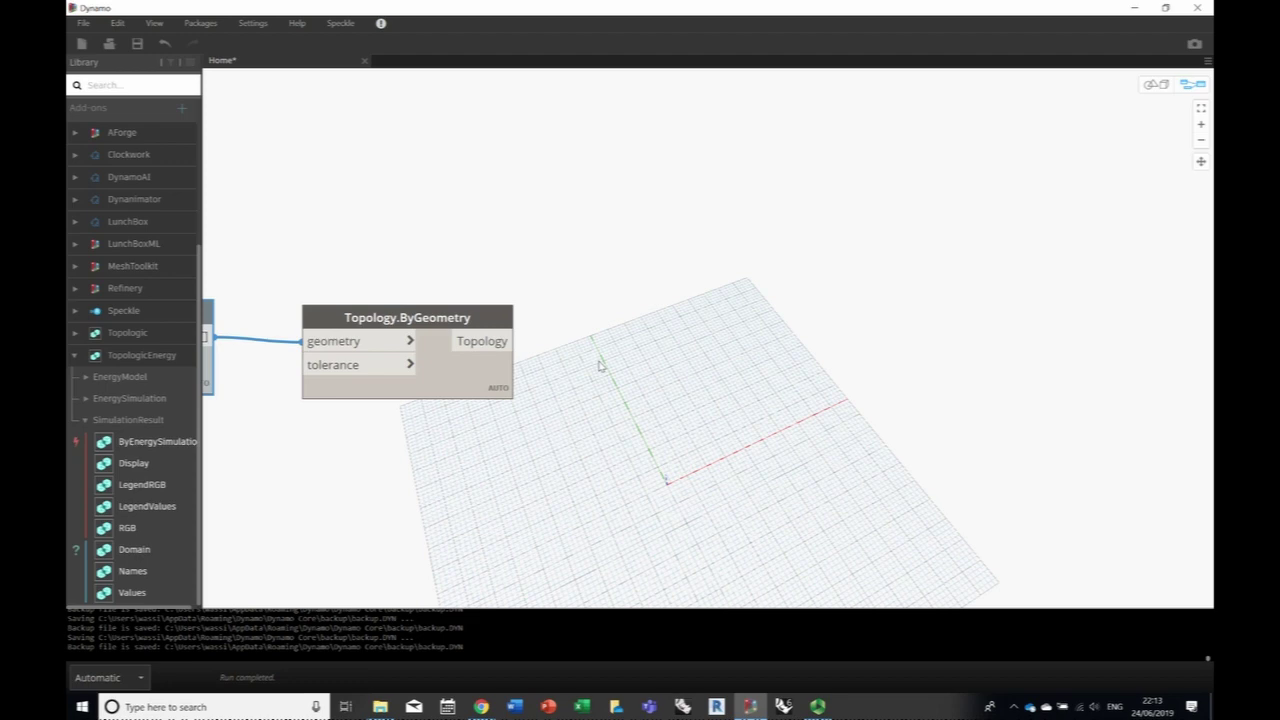
right_click(634, 312)
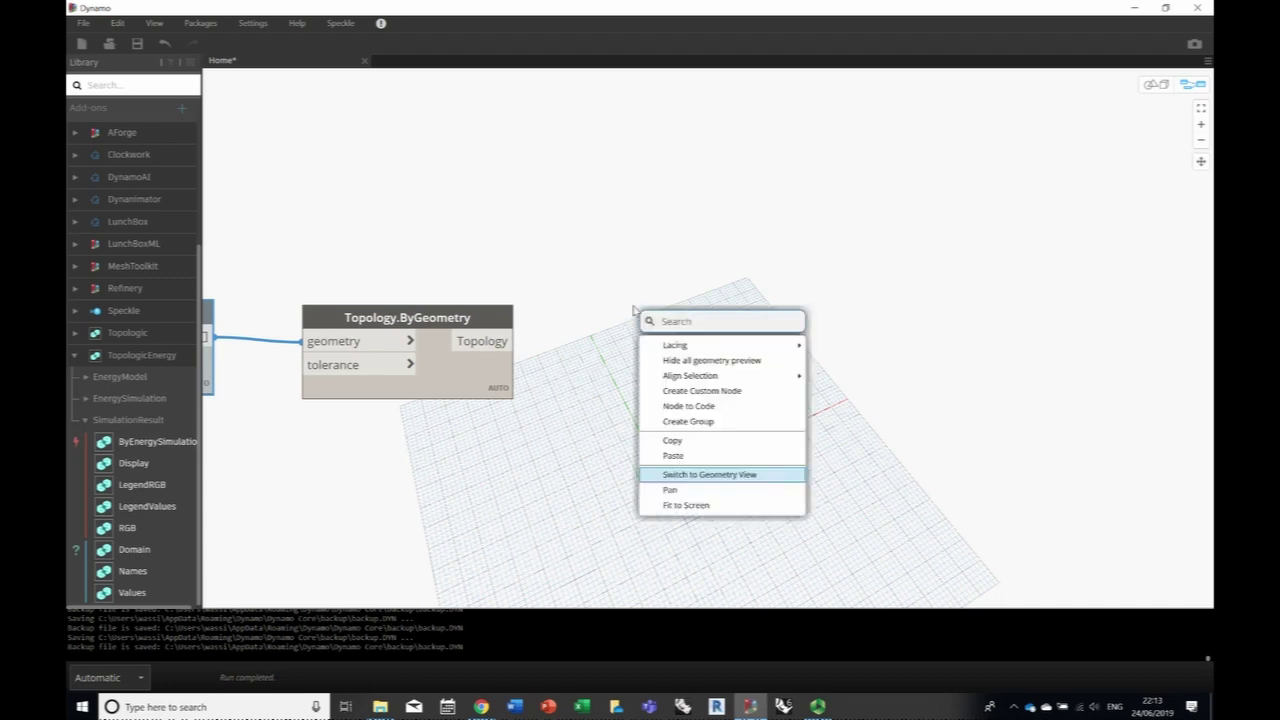
type("CellComplex.")
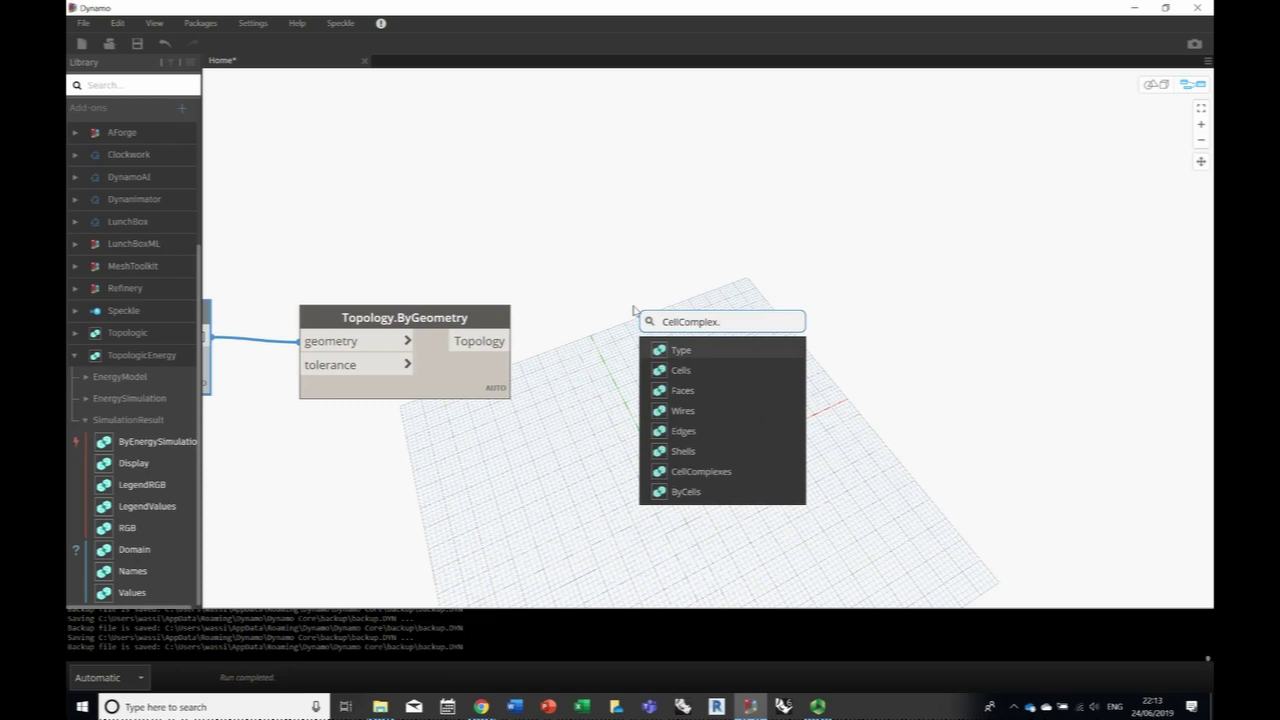
type("ByCells")
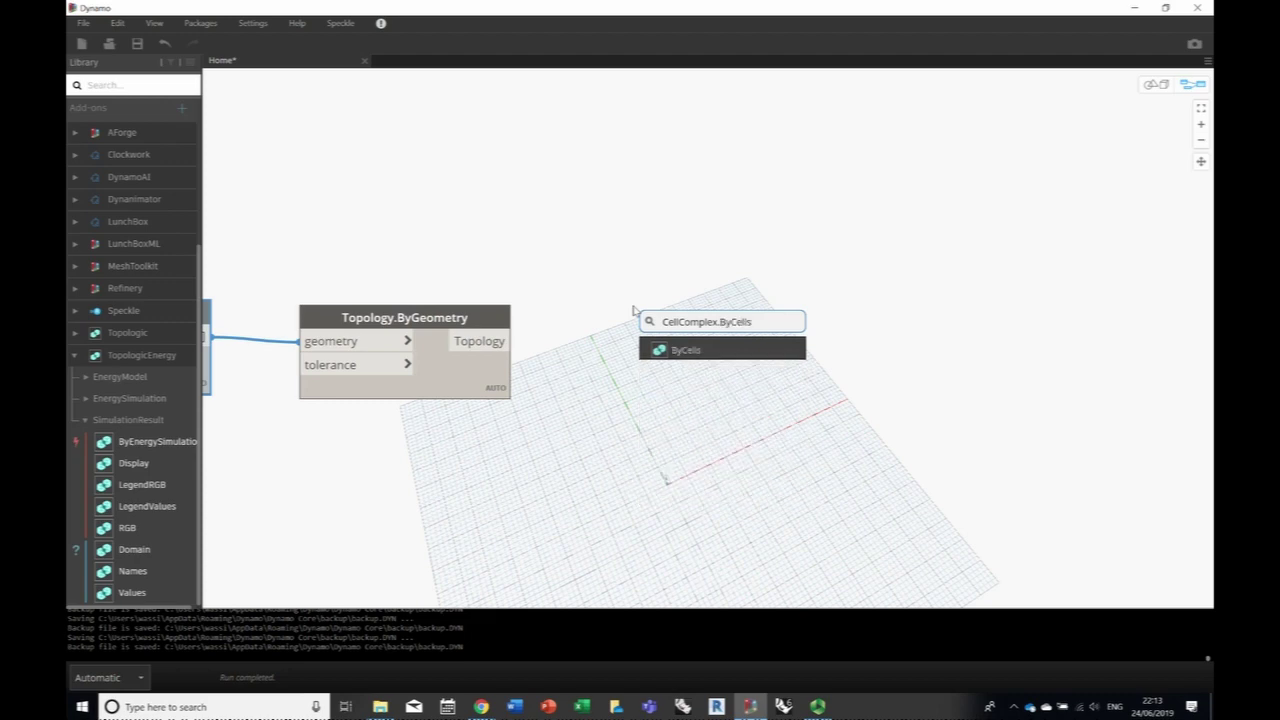
left_click(700, 352)
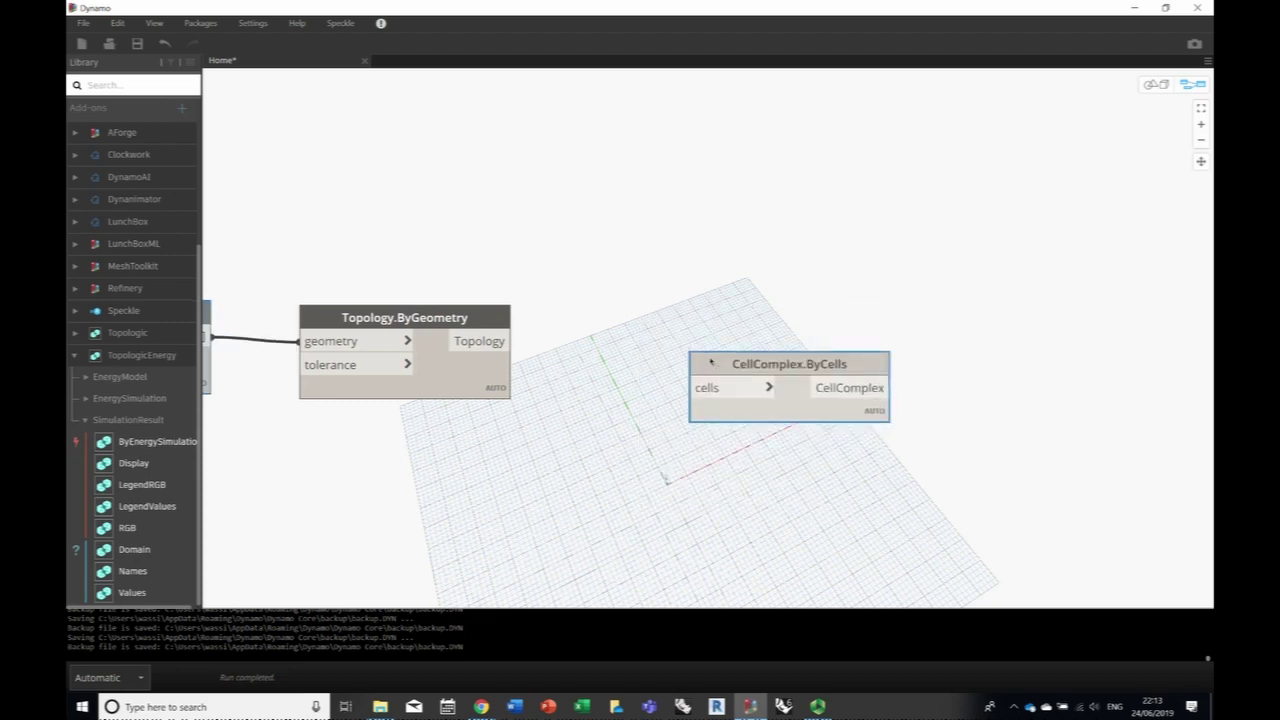
left_click_drag(706, 358, 652, 313)
left_click_drag(480, 341, 650, 345)
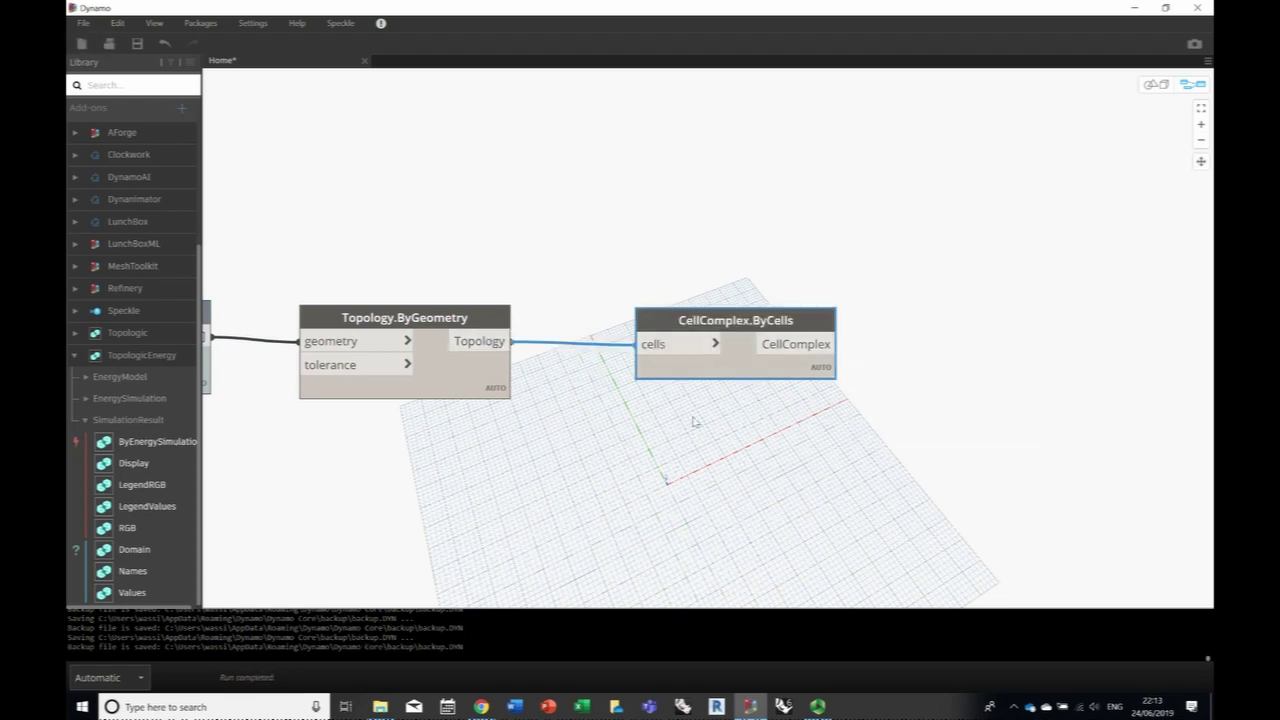
- Add a Topology.Geometry node beside CellComplex.ByCells and connect the CellComplex output to its topology input
mouse_move(796, 344)
middle_click_drag(733, 324, 696, 323)
middle_click_drag(847, 326, 631, 333)
right_click(735, 317)
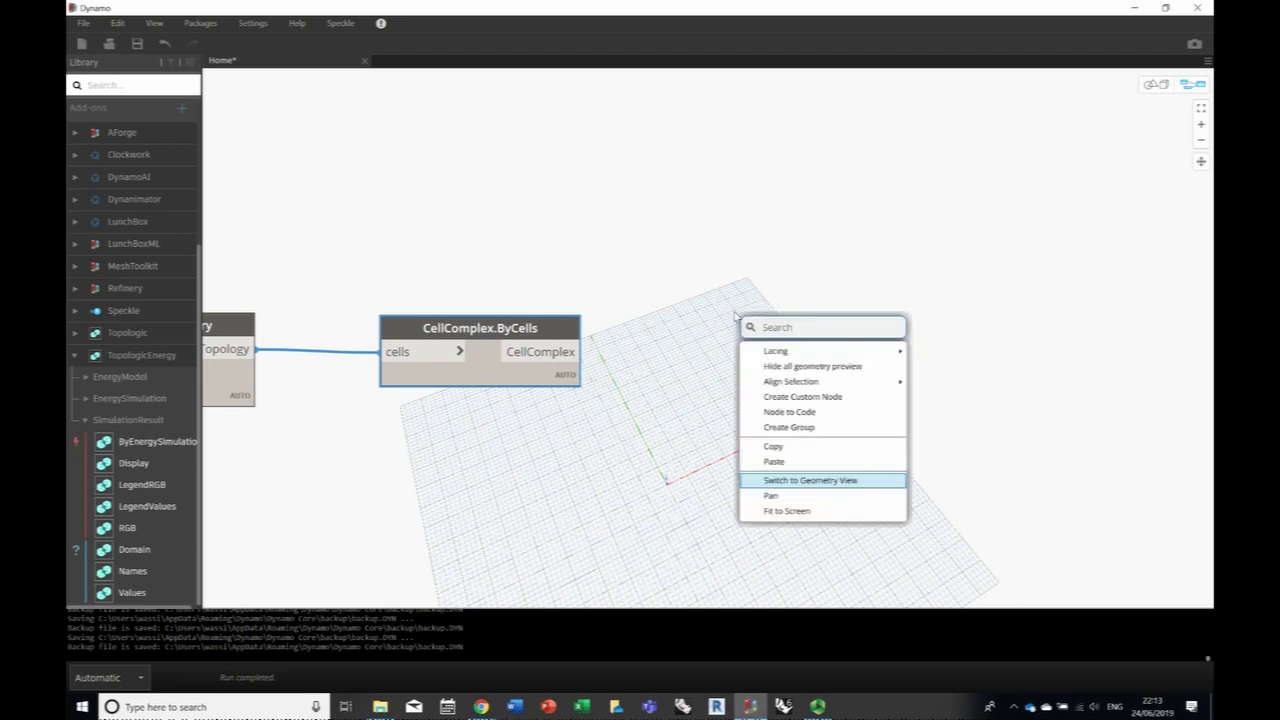
type("Topology.")
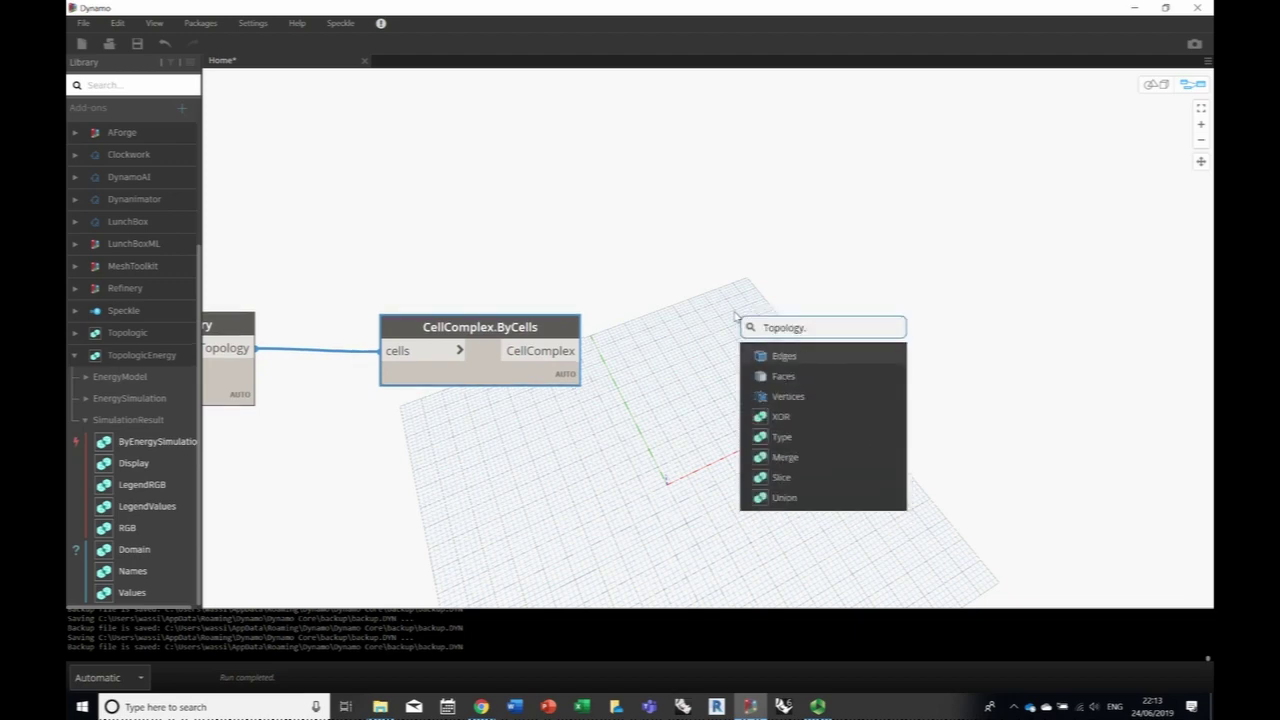
type("Geometry")
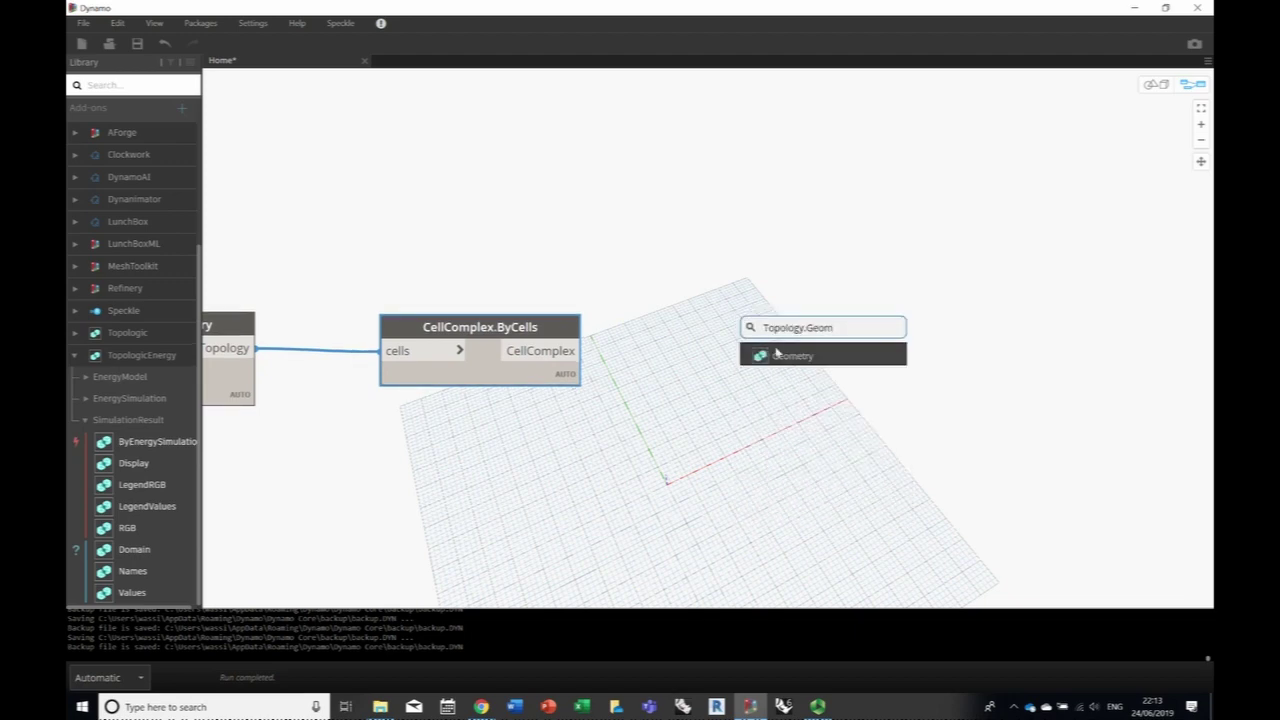
left_click(778, 355)
left_click_drag(780, 335, 707, 221)
left_click(575, 351)
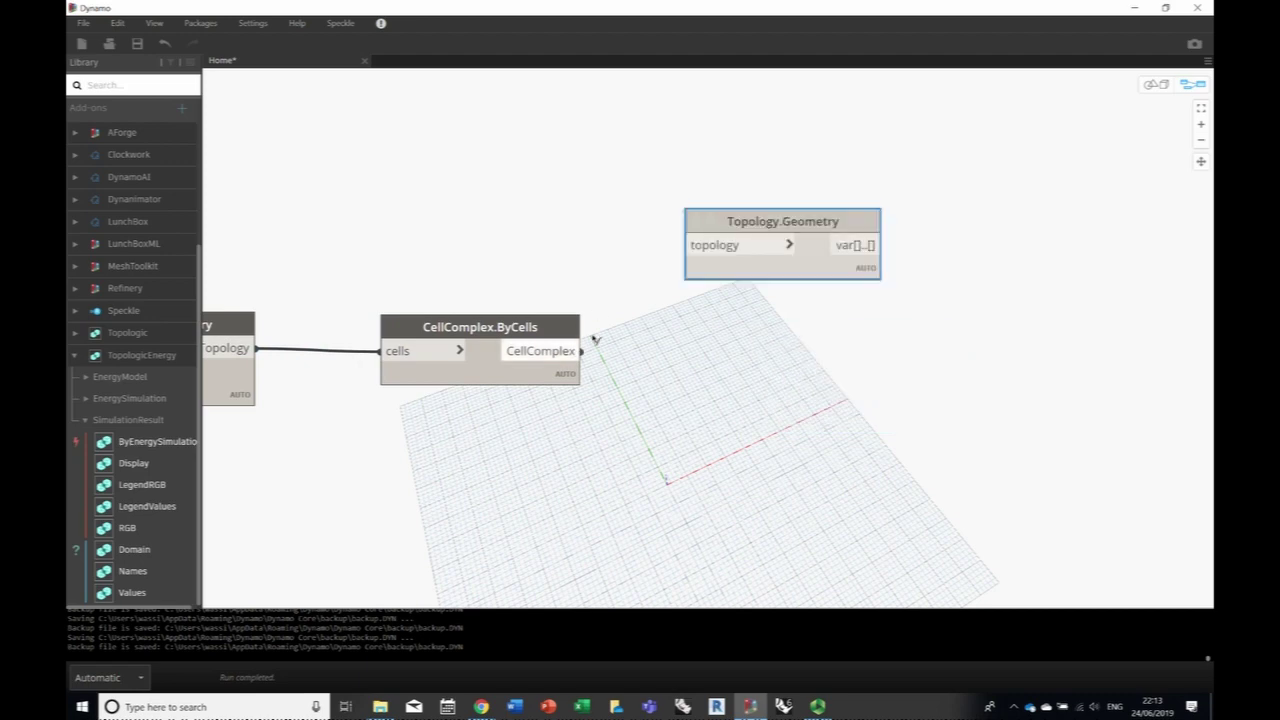
left_click(714, 247)
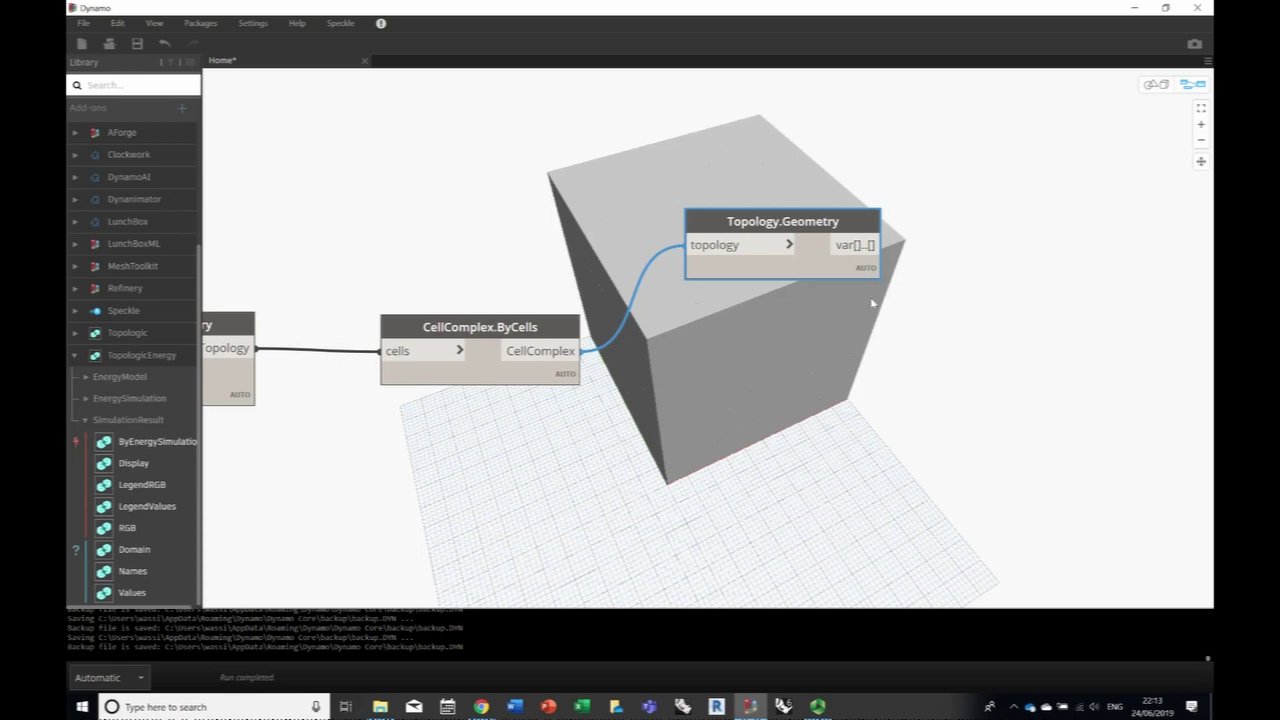
- Delete the Topology.Geometry node connected to CellComplex.ByCells
left_click_drag(822, 222, 866, 286)
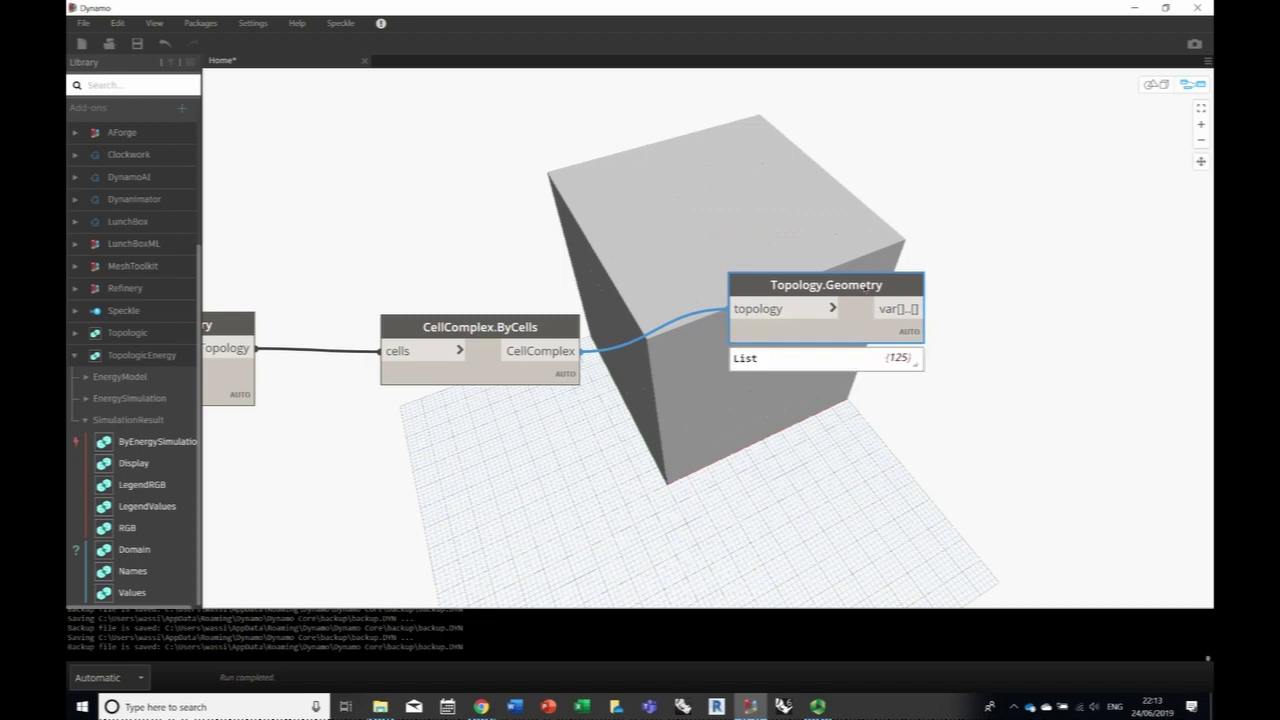
key("Delete")
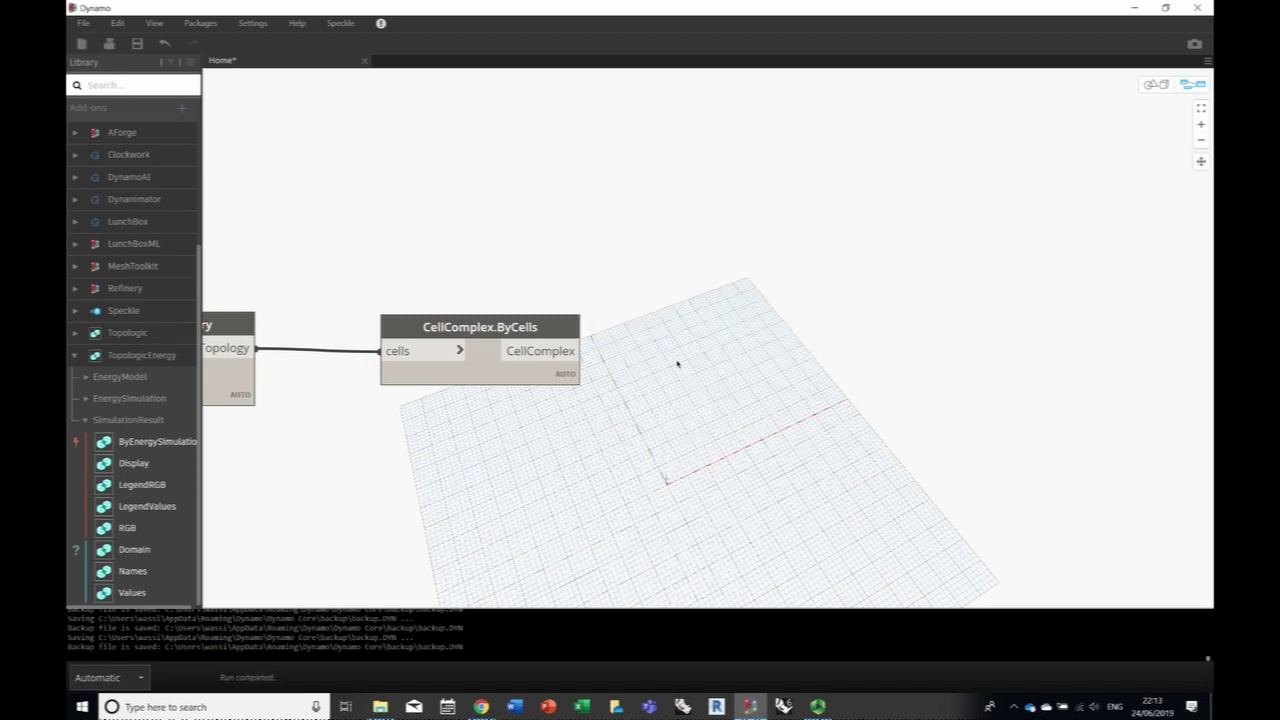
right_click(699, 317)
left_click(675, 312)
- Add the Topologic Topology.Vertices node and connect the CellComplex output to its topology input
right_click(697, 262)
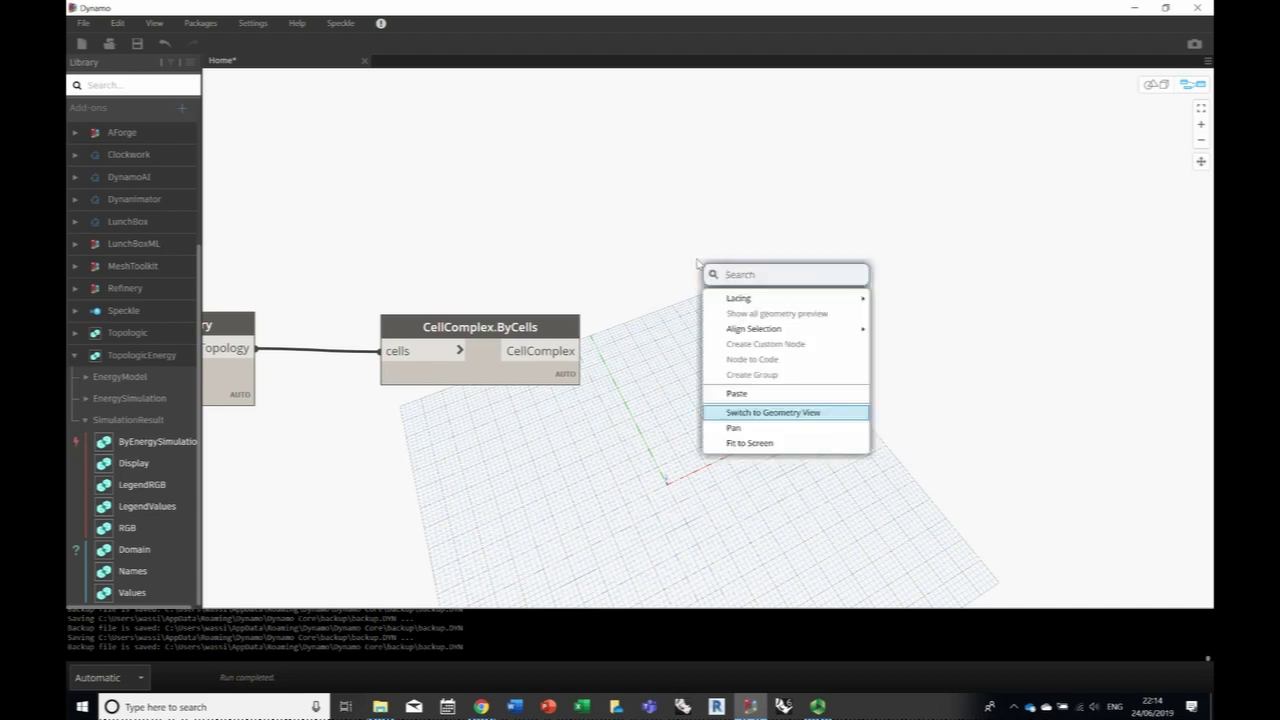
type("Topology")
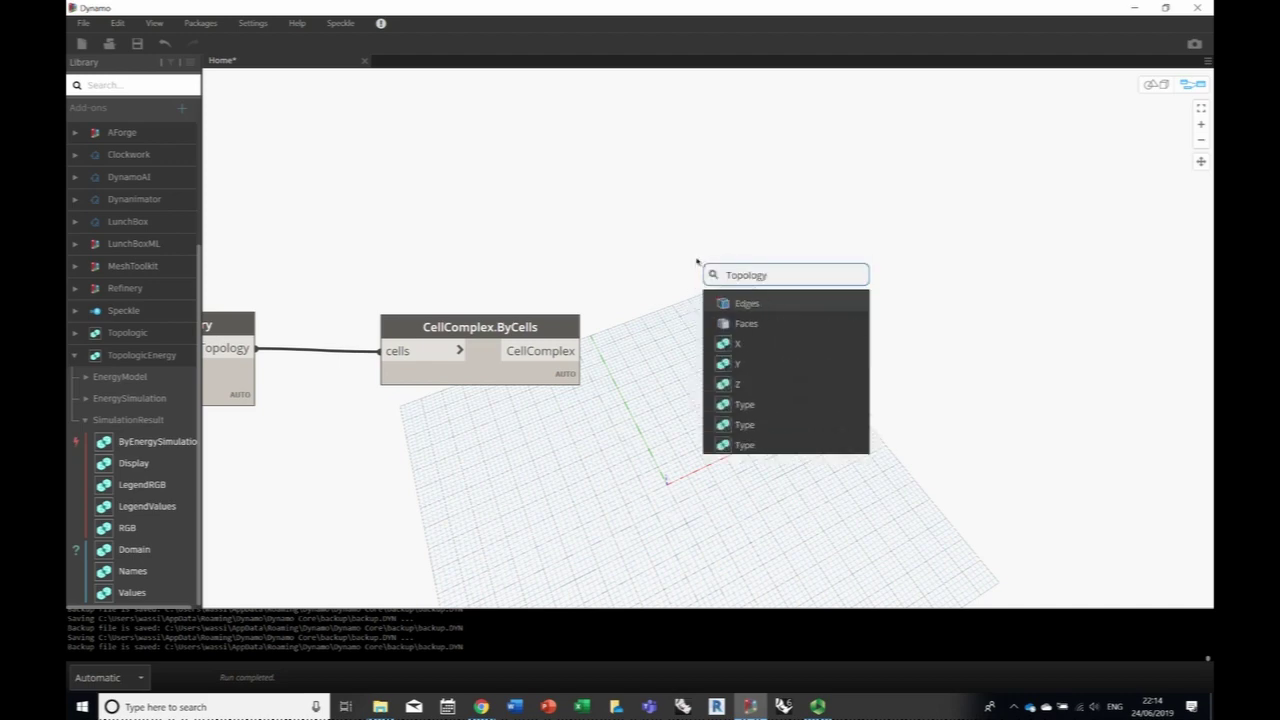
type(".Ver")
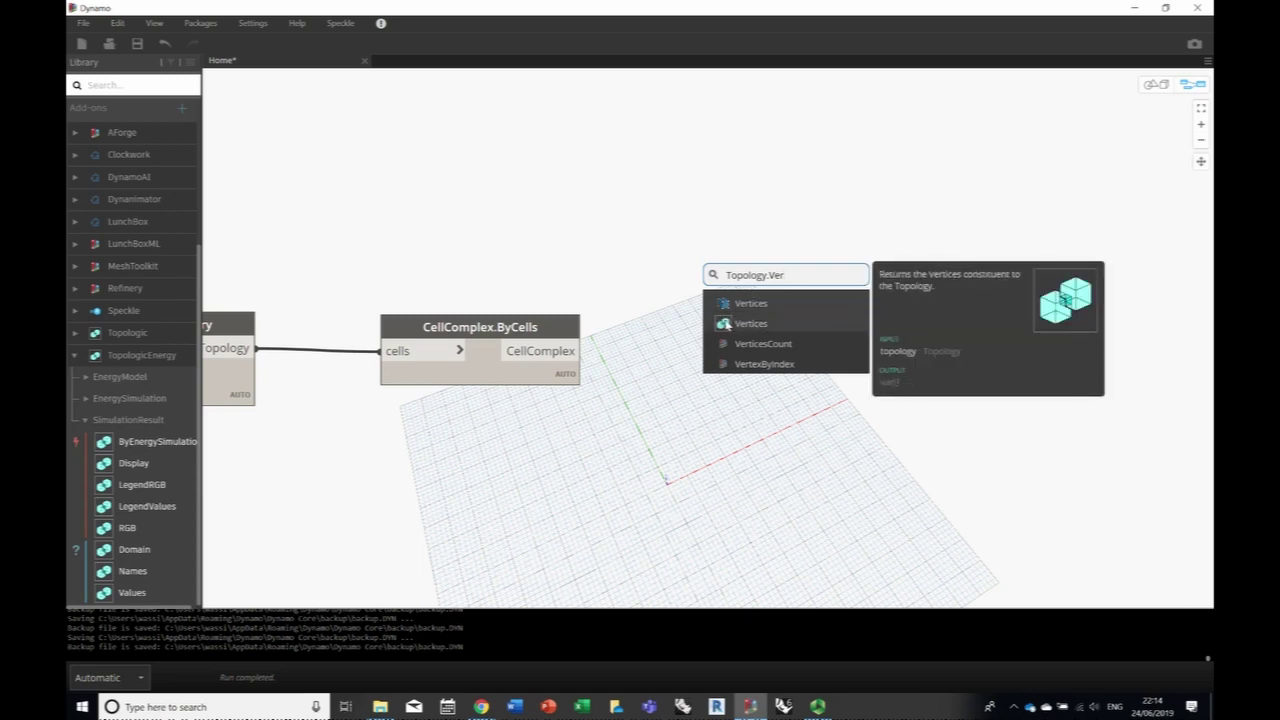
left_click(734, 325)
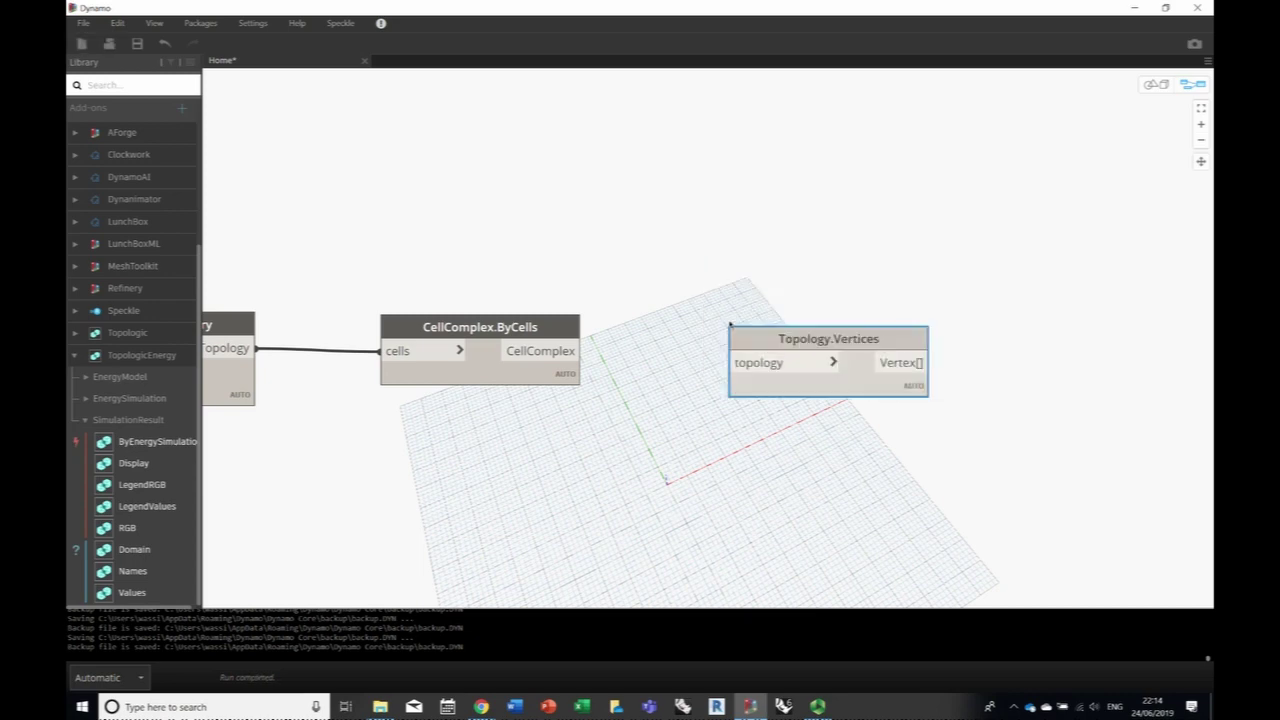
left_click_drag(737, 340, 695, 269)
left_click_drag(578, 351, 693, 289)
- Add a Topology.Geometry node after Topology.Vertices and connect the Vertex[] output to its topology input
middle_click_drag(780, 350, 476, 441)
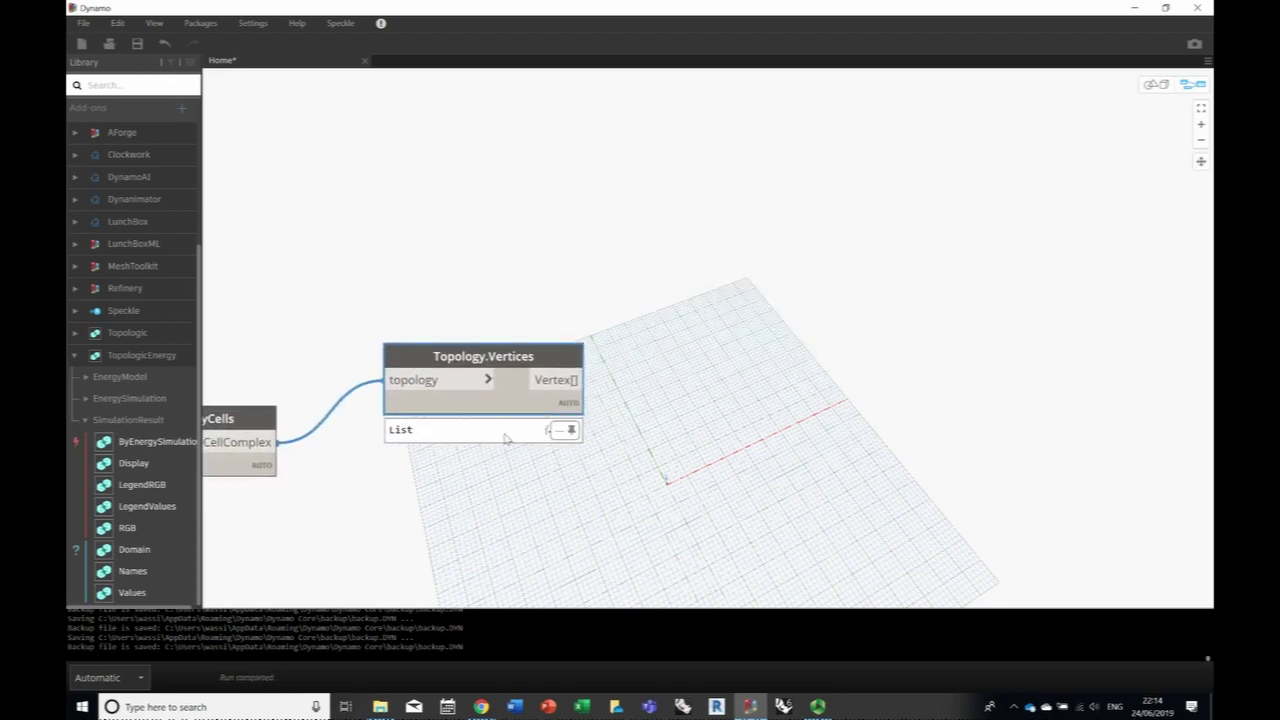
mouse_move(566, 428)
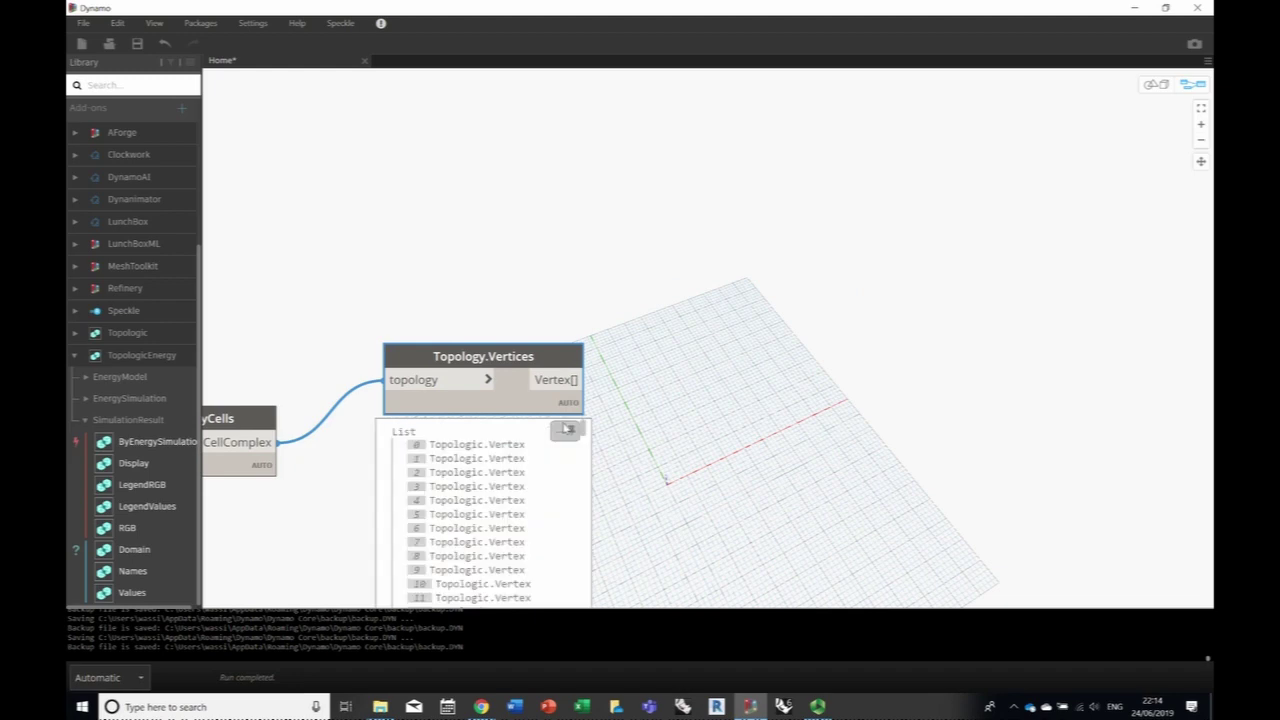
right_click(685, 362)
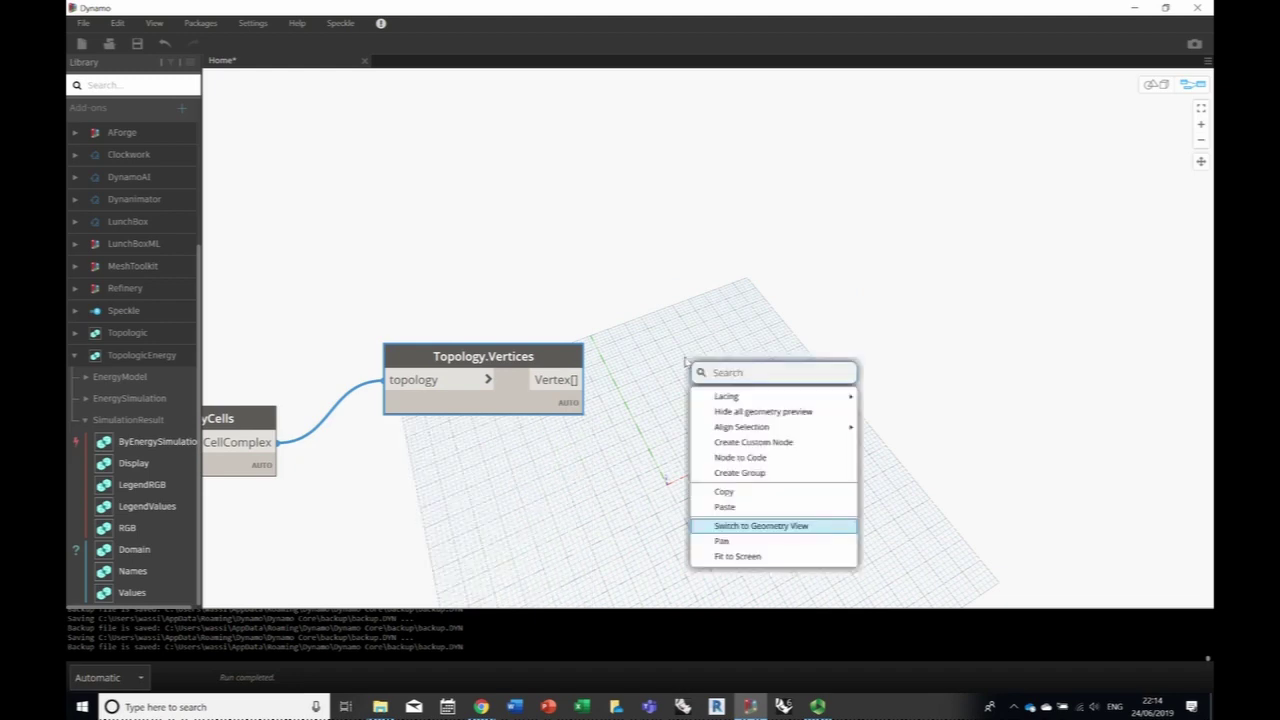
type("Topology.")
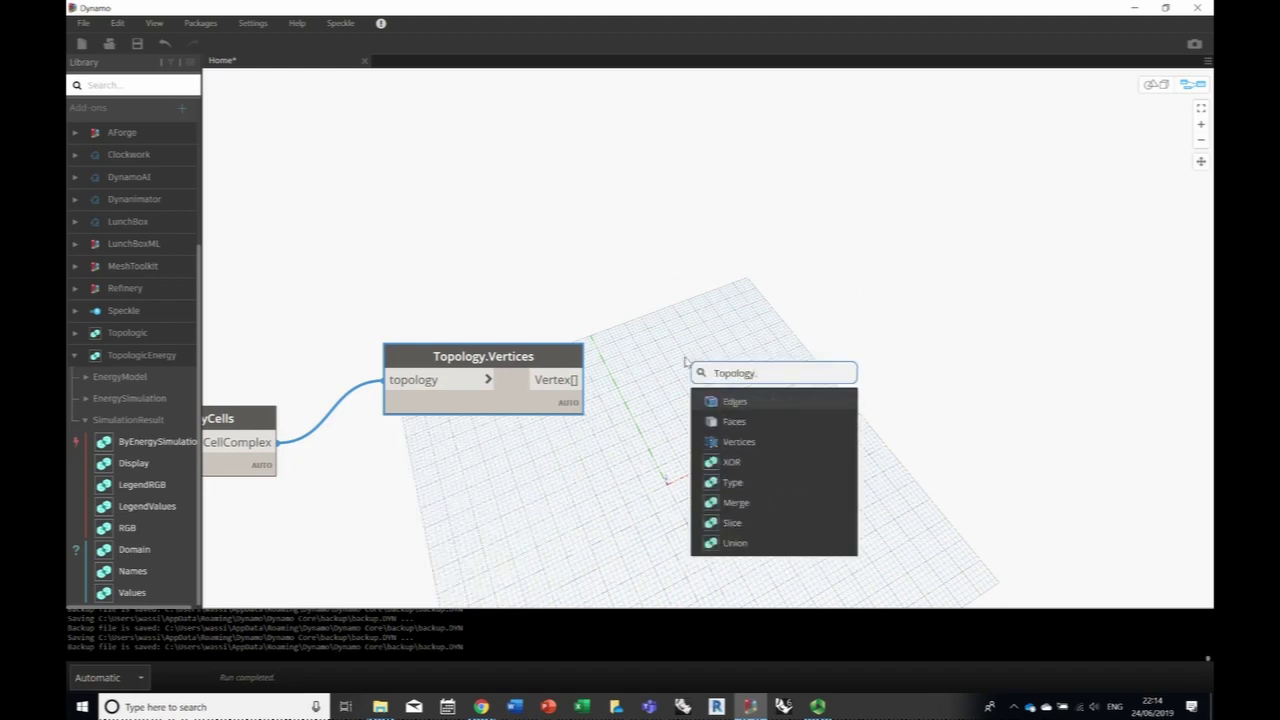
type("Geometry")
left_click(740, 401)
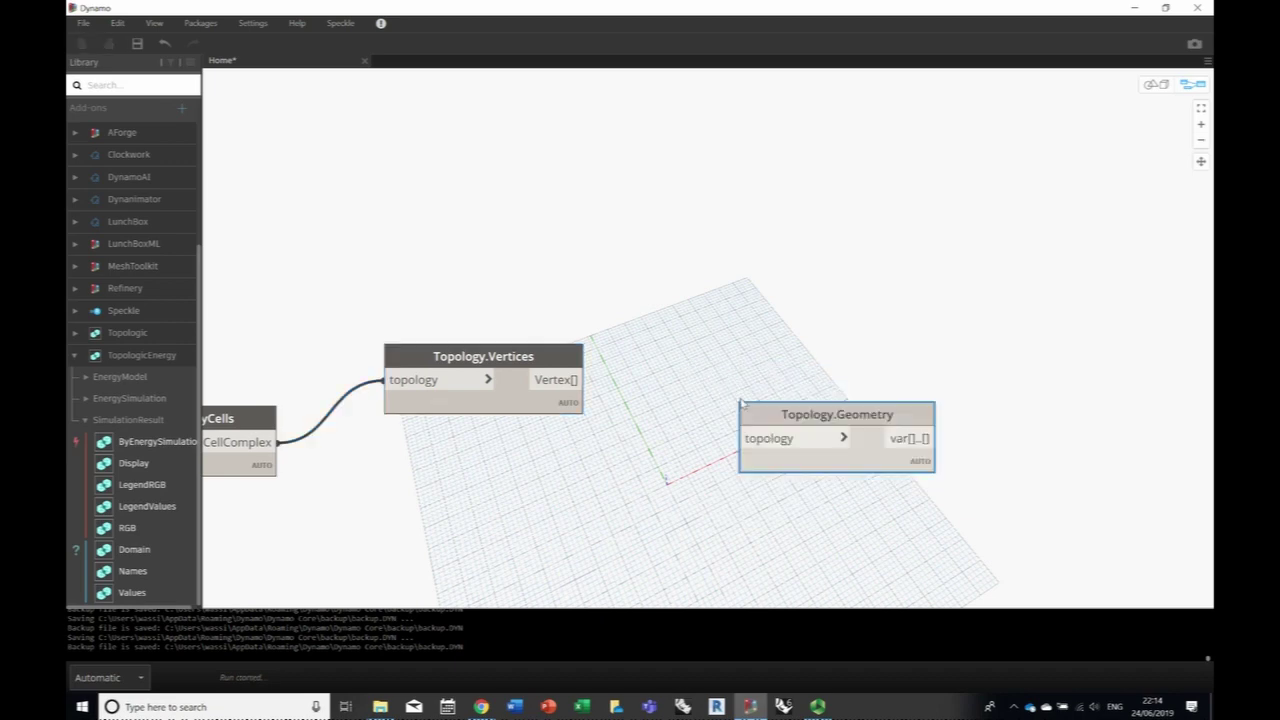
left_click_drag(580, 380, 684, 292)
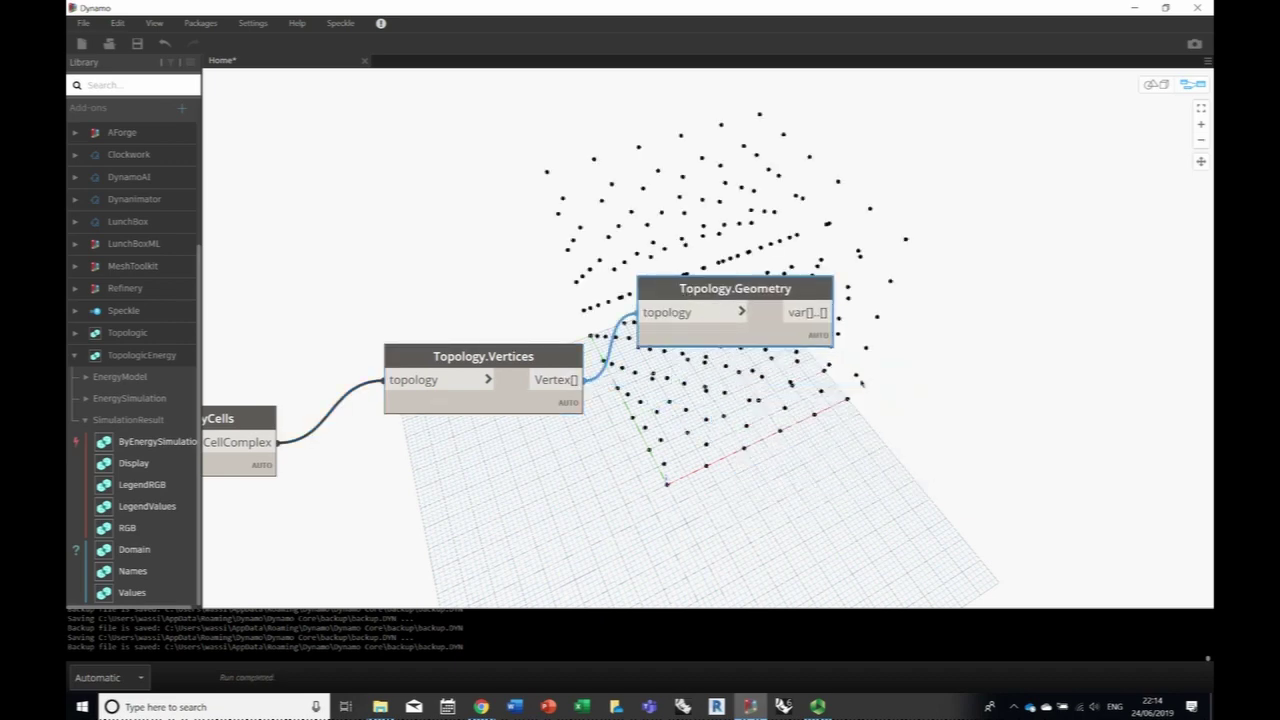
- Add a Sphere.ByCenterPointRadius node and connect the Topology.Geometry output to its centerPoint input
middle_click_drag(982, 320, 810, 334)
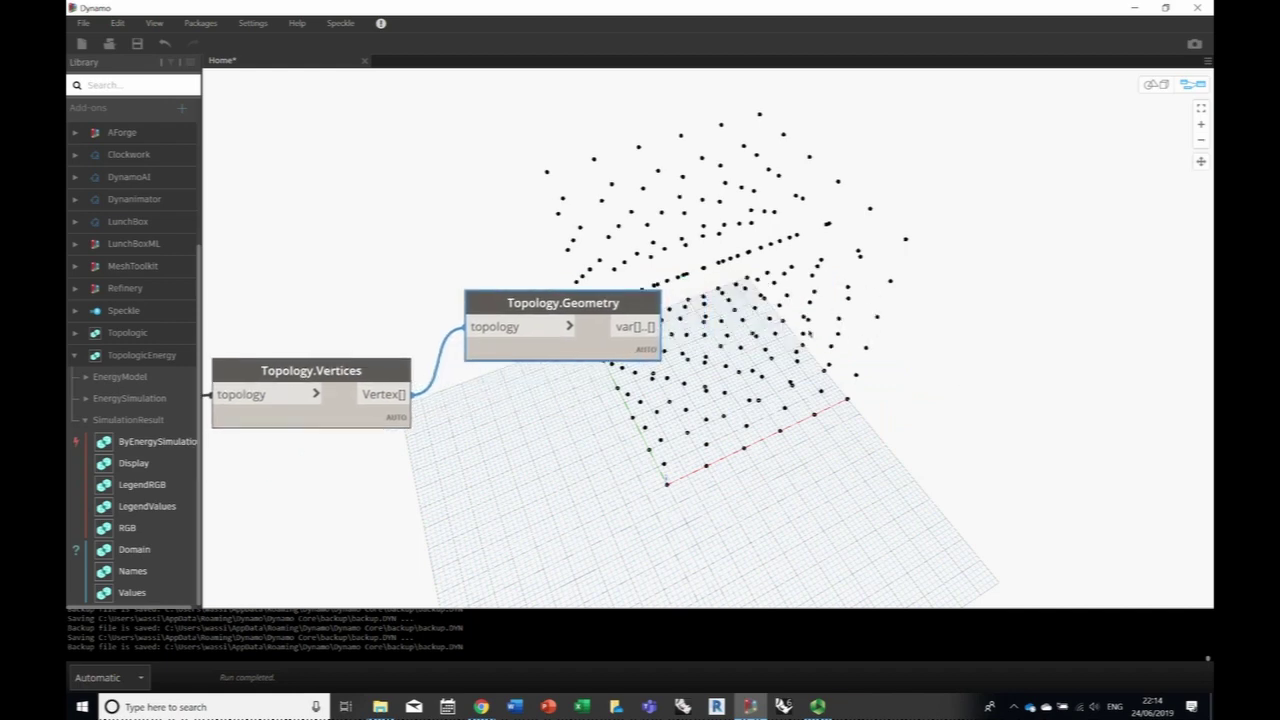
mouse_move(648, 377)
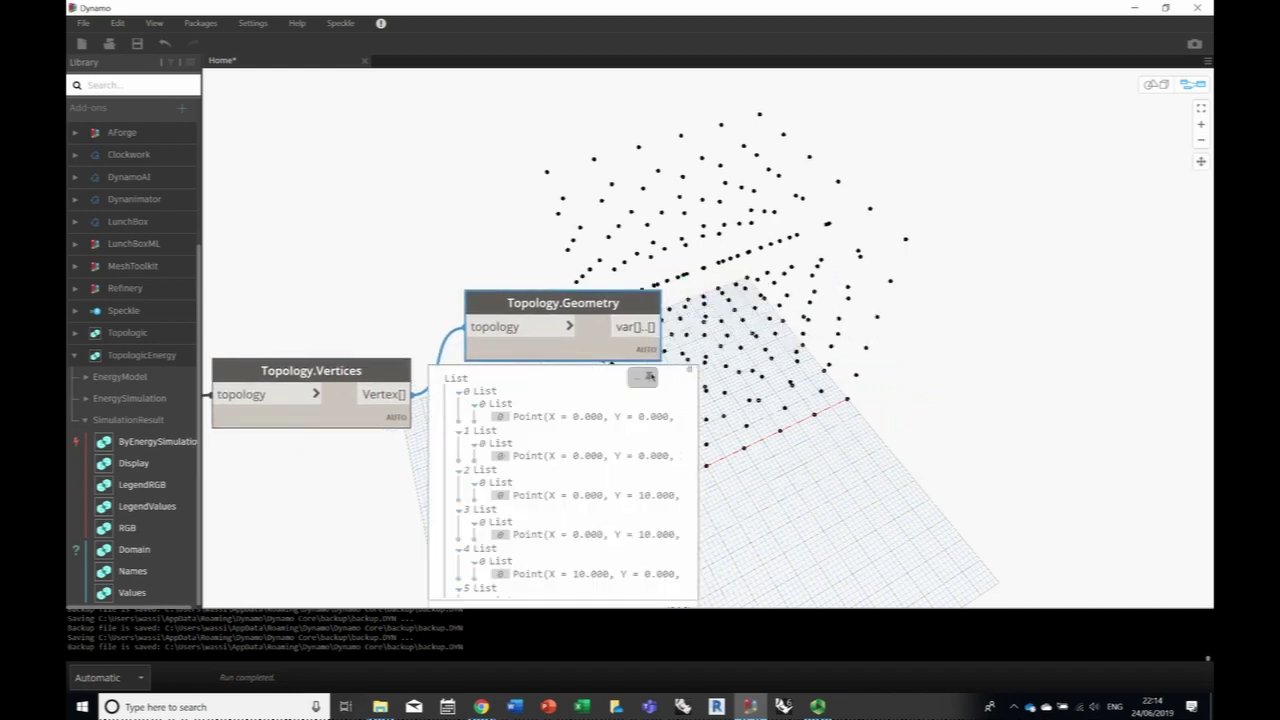
right_click(891, 336)
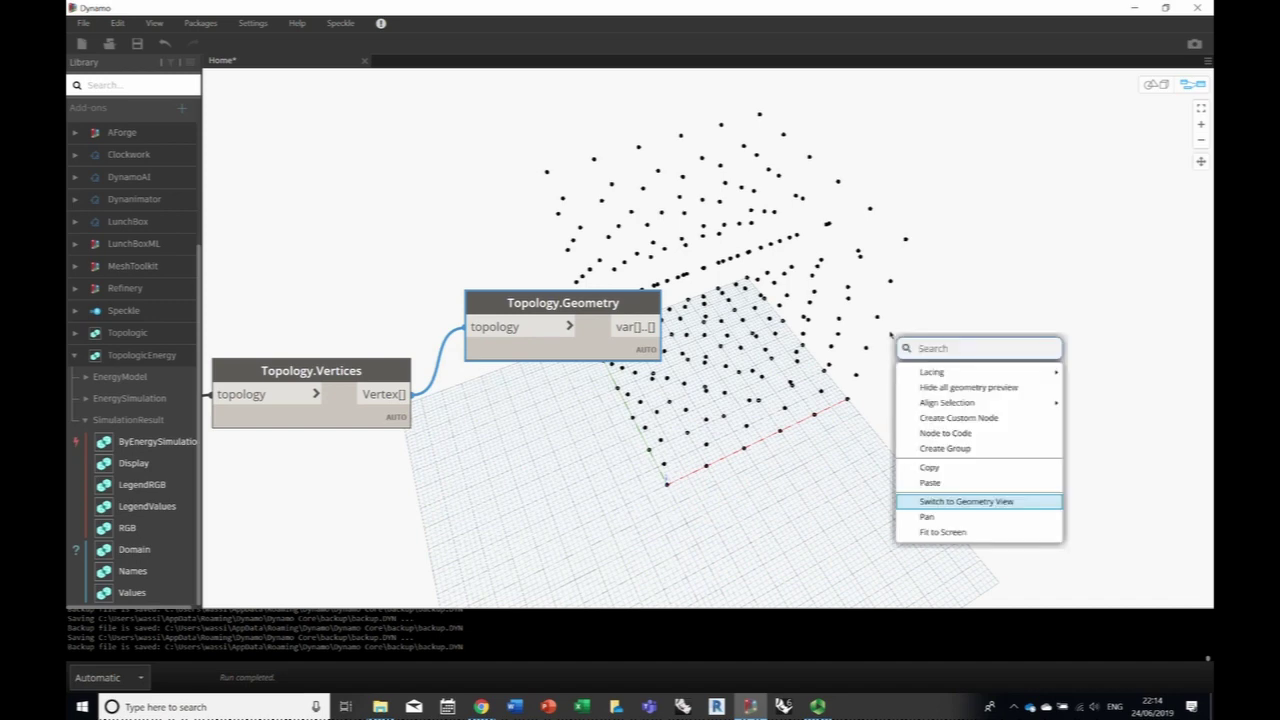
type("Sphere.By")
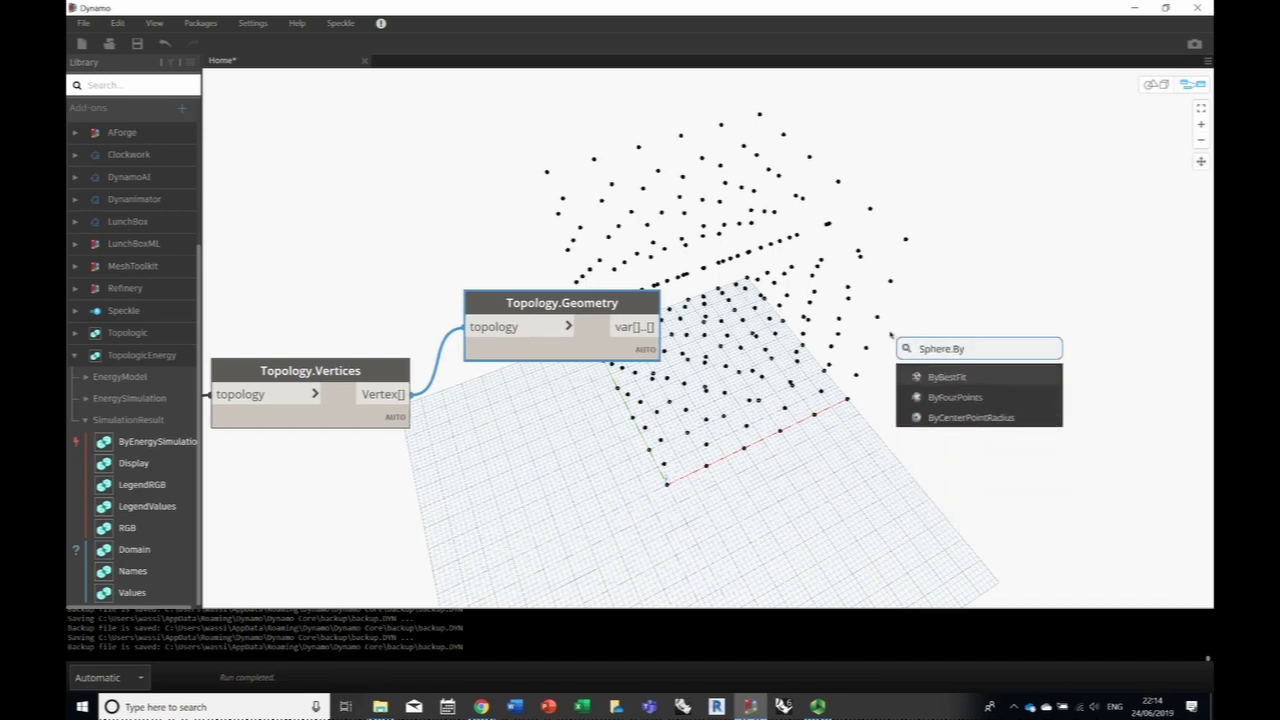
left_click(970, 417)
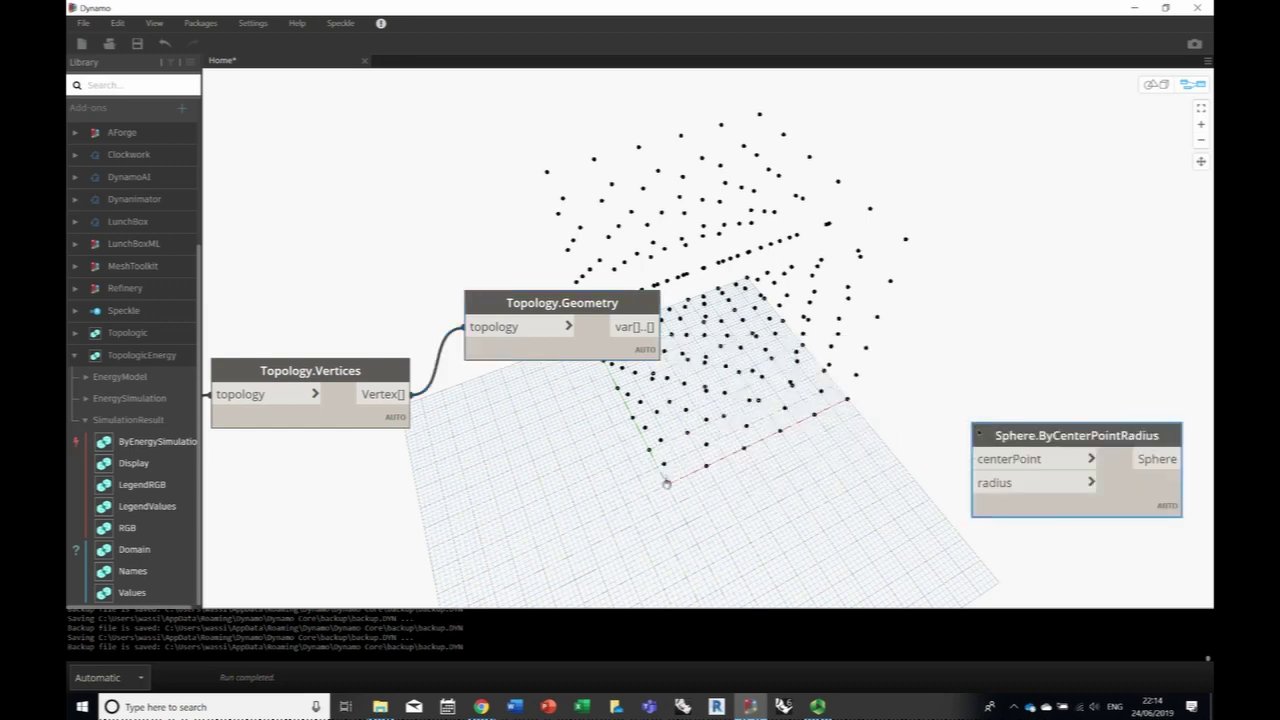
left_click_drag(950, 374, 881, 290)
left_click(648, 326)
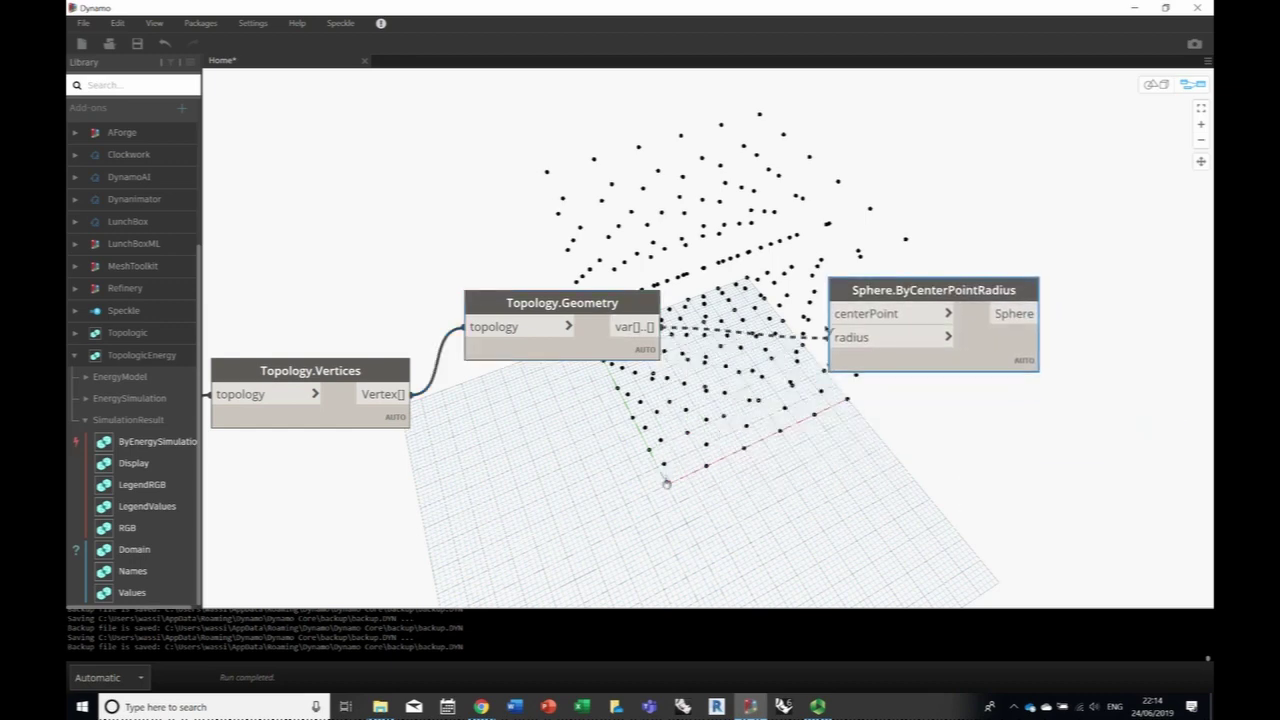
left_click(852, 313)
- Add a Code Block containing 2; and connect its output to the radius input of Sphere.ByCenterPointRadius
right_click(767, 437)
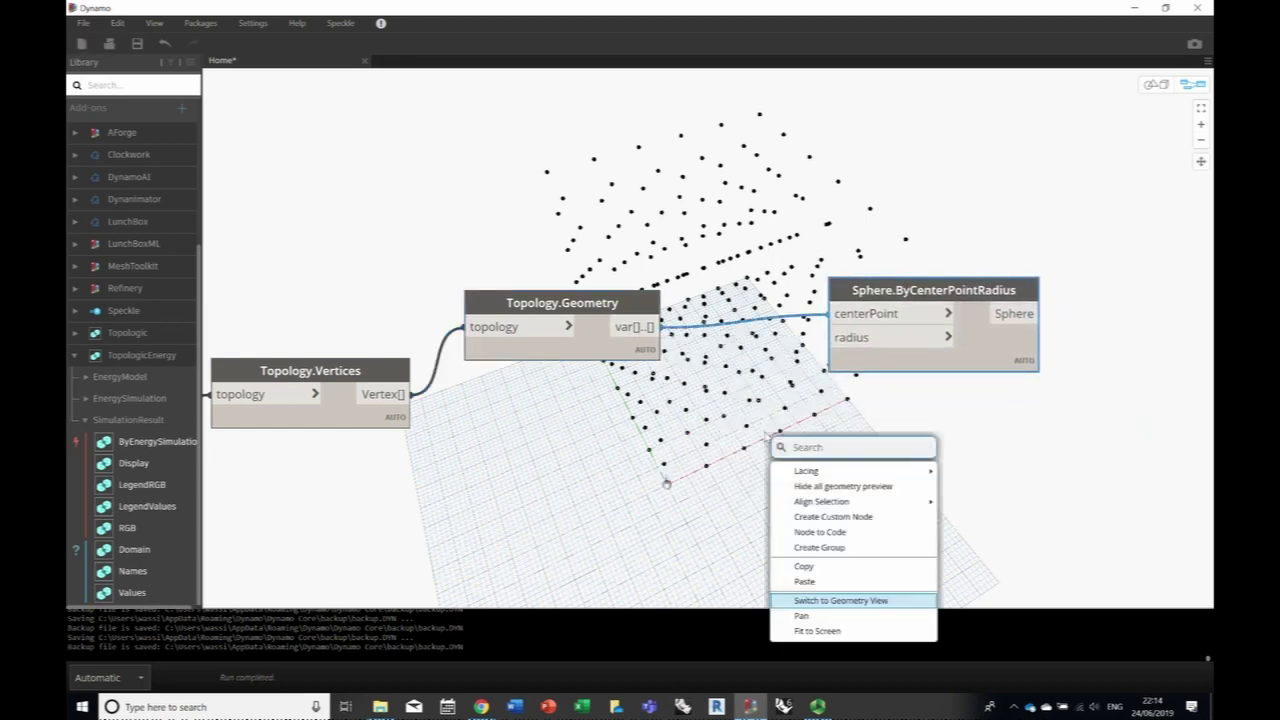
type("code")
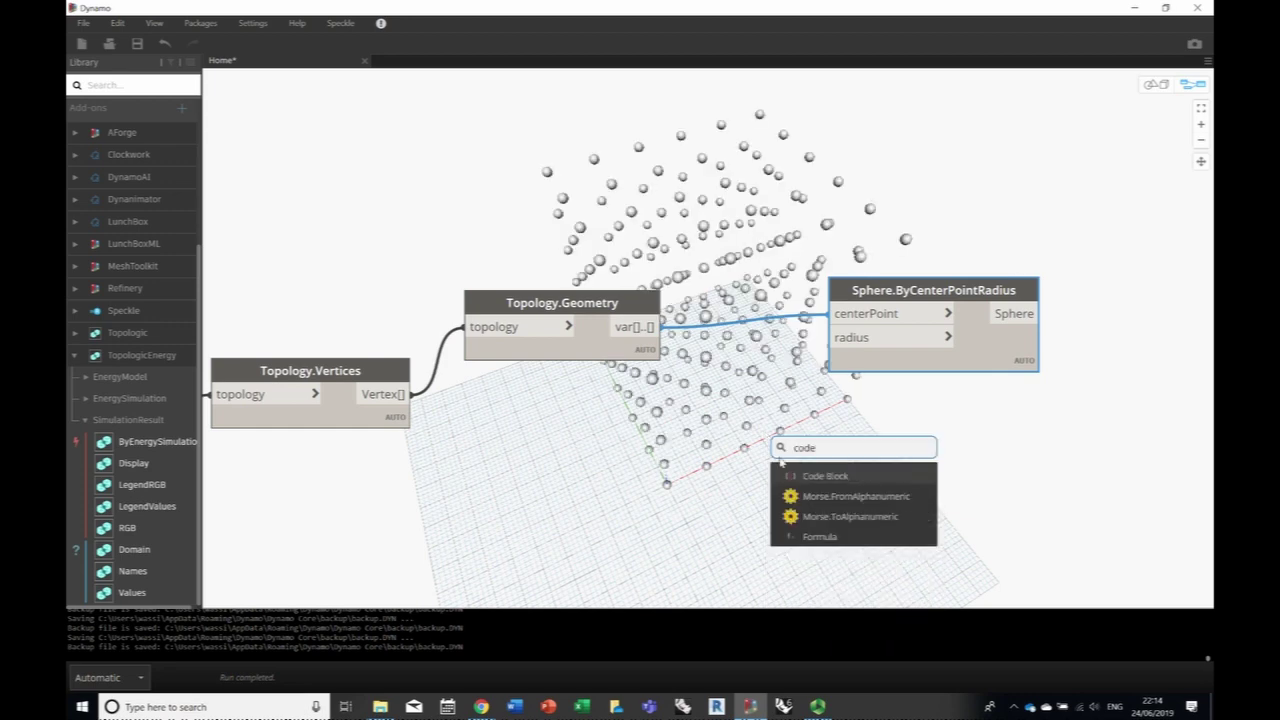
left_click(812, 474)
left_click_drag(838, 497, 714, 416)
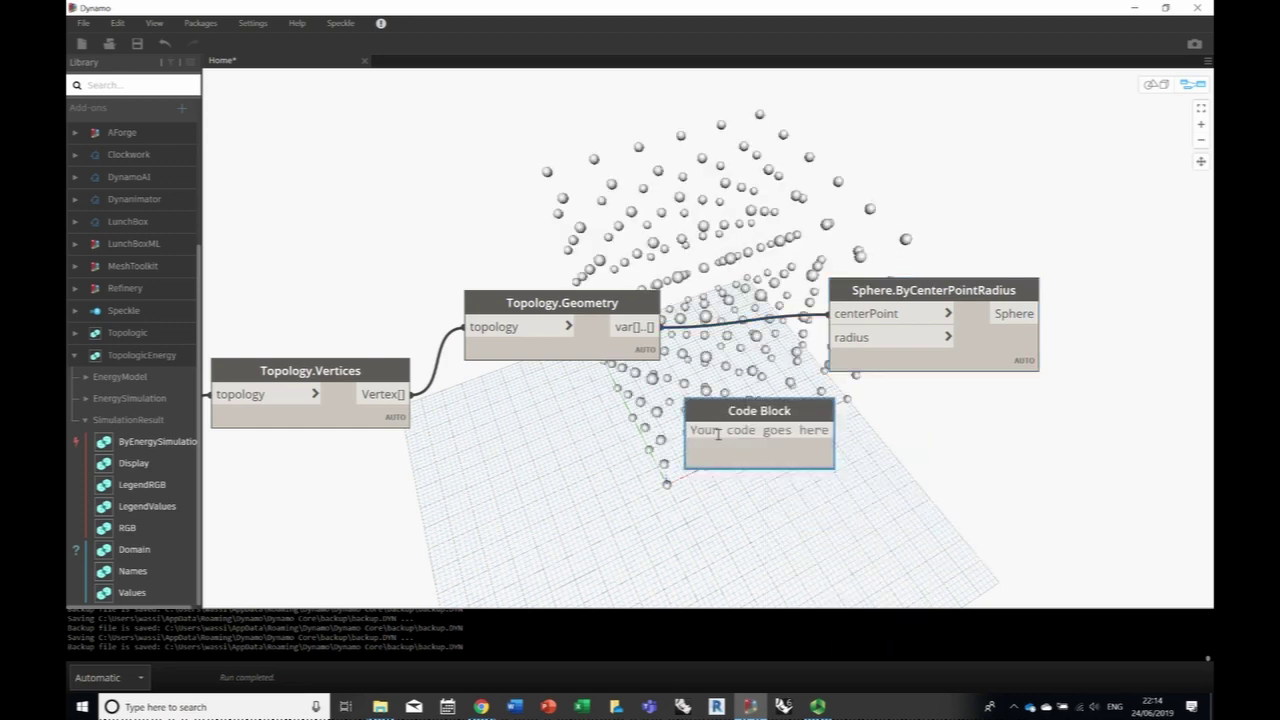
type("2;")
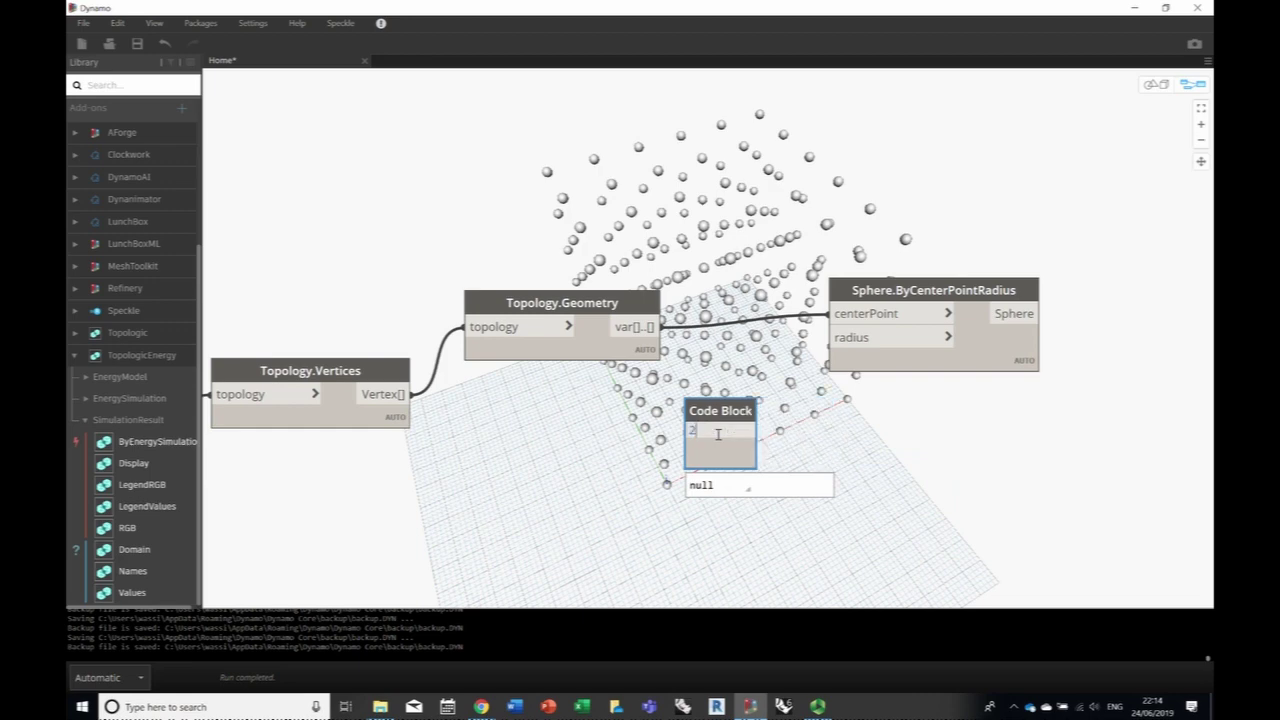
left_click(752, 430)
left_click_drag(752, 430, 838, 338)
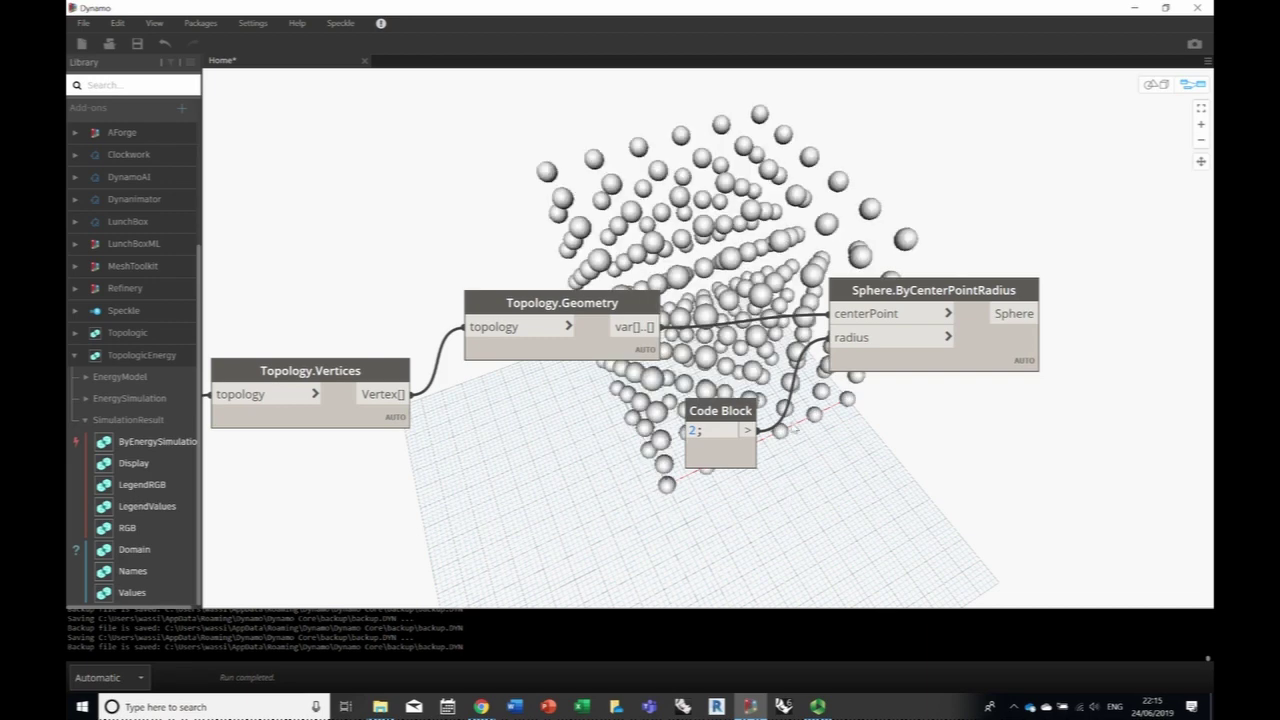
mouse_move(754, 410)
- Add the Topologic Topology.Edges node above Topology.Vertices and connect the CellComplex output to its topology input
middle_click_drag(516, 429, 801, 397)
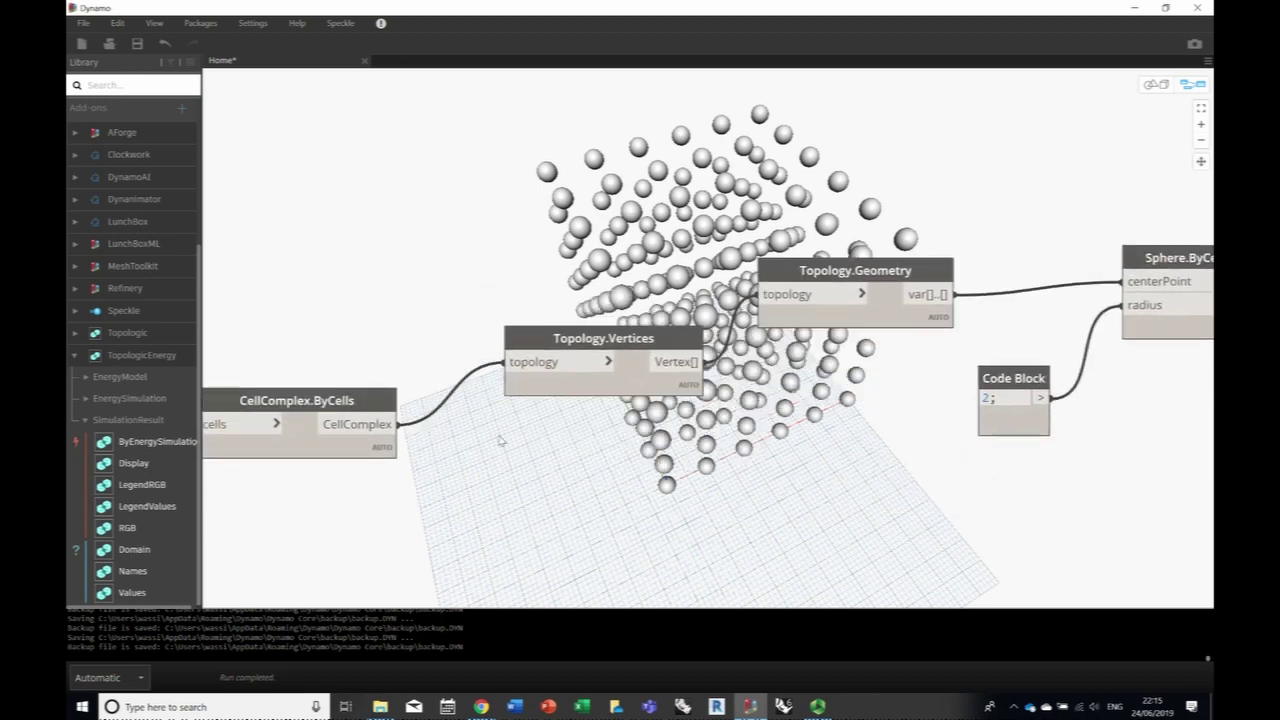
middle_click_drag(500, 440, 625, 443)
middle_click_drag(434, 506, 389, 489)
right_click(530, 458)
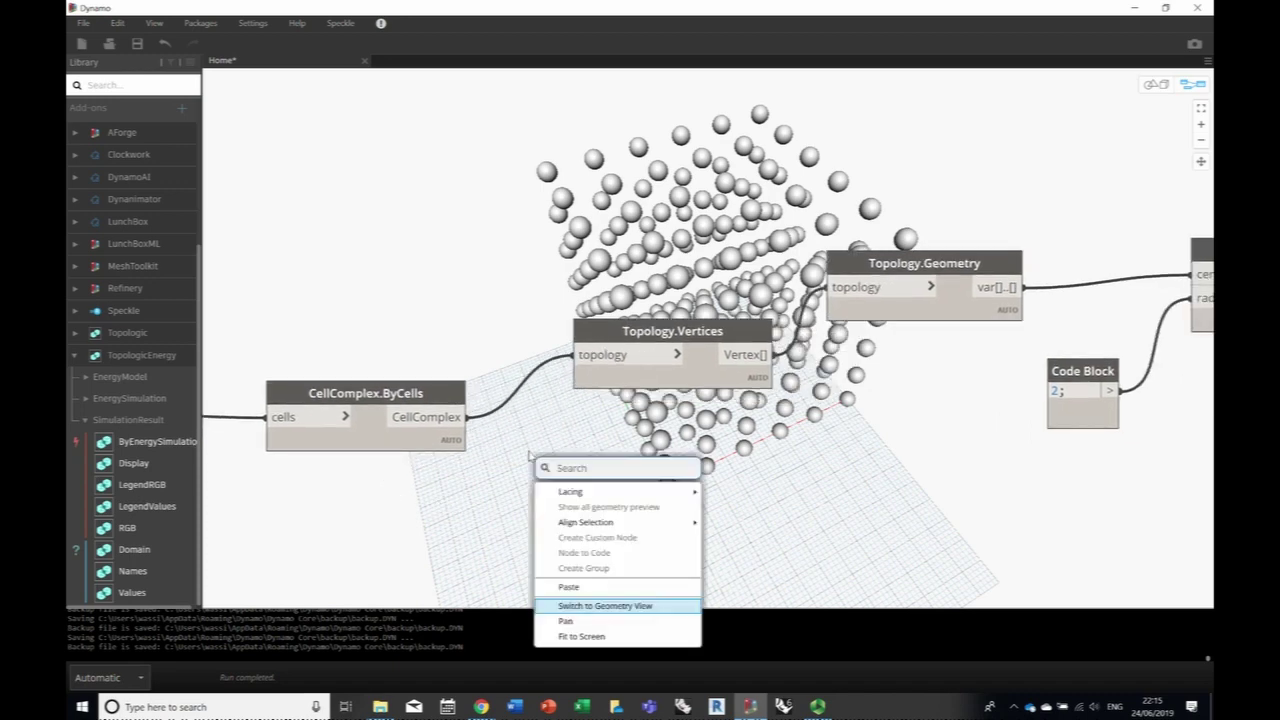
type("Topology.")
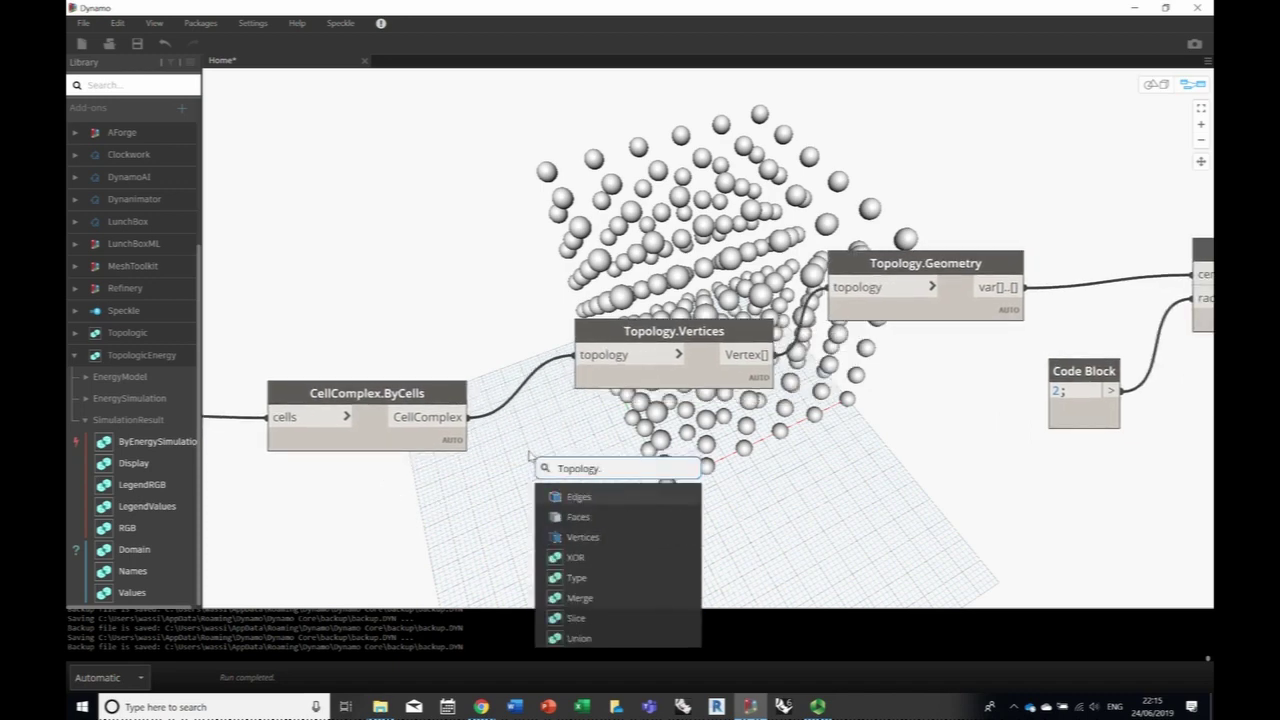
type("Edges")
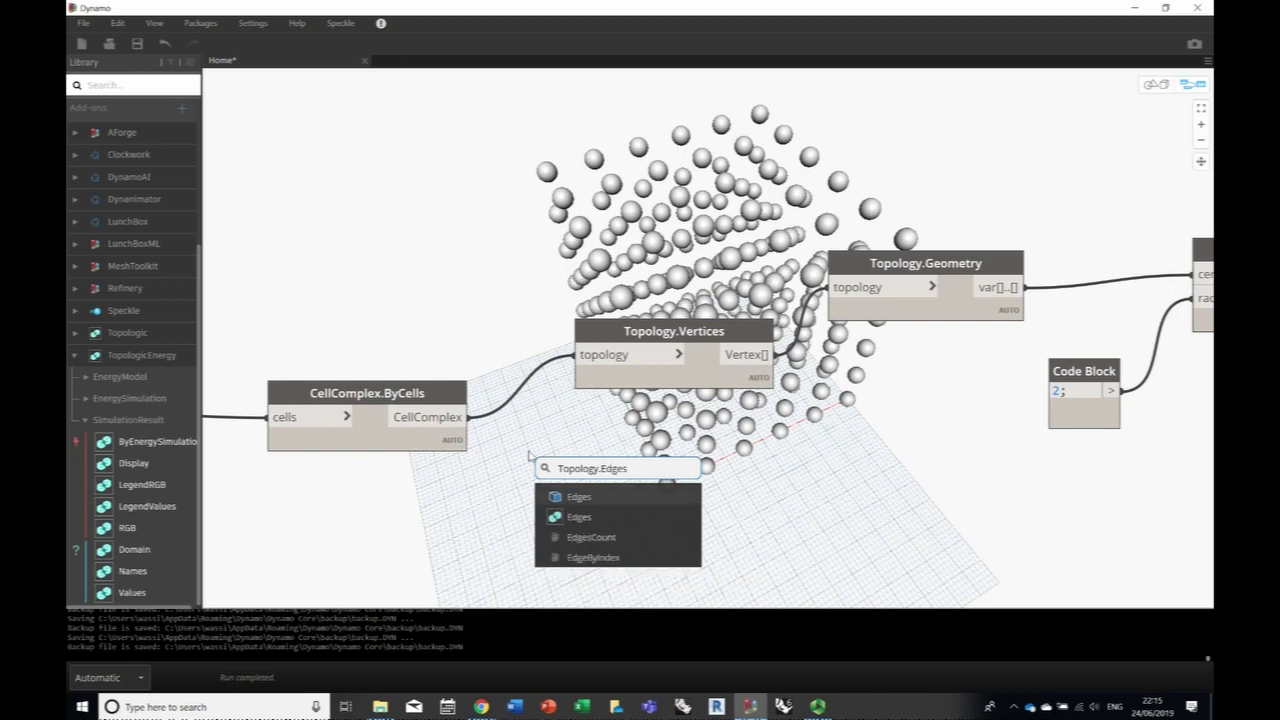
left_click(566, 518)
left_click_drag(566, 518, 504, 156)
left_click_drag(458, 416, 503, 192)
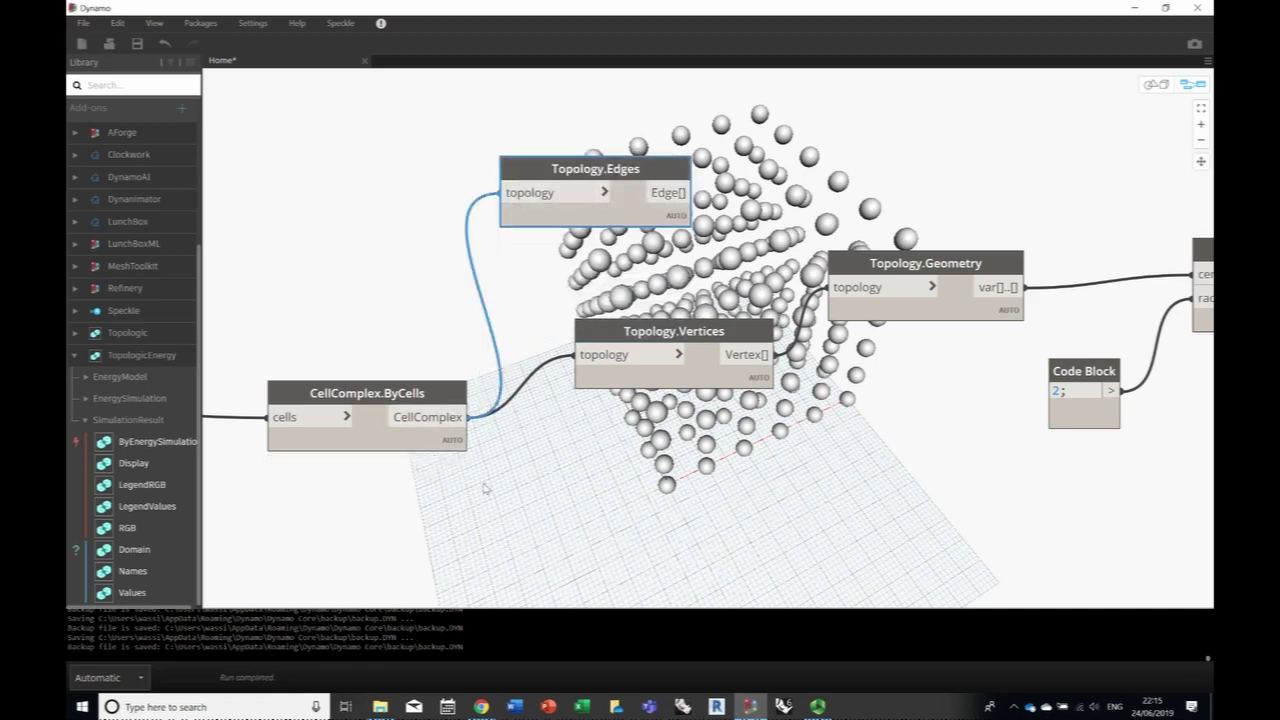
- Add a Topology.Geometry node beside Topology.Edges and connect the Edge[] output to its topology input
right_click(795, 164)
type("Topolo")
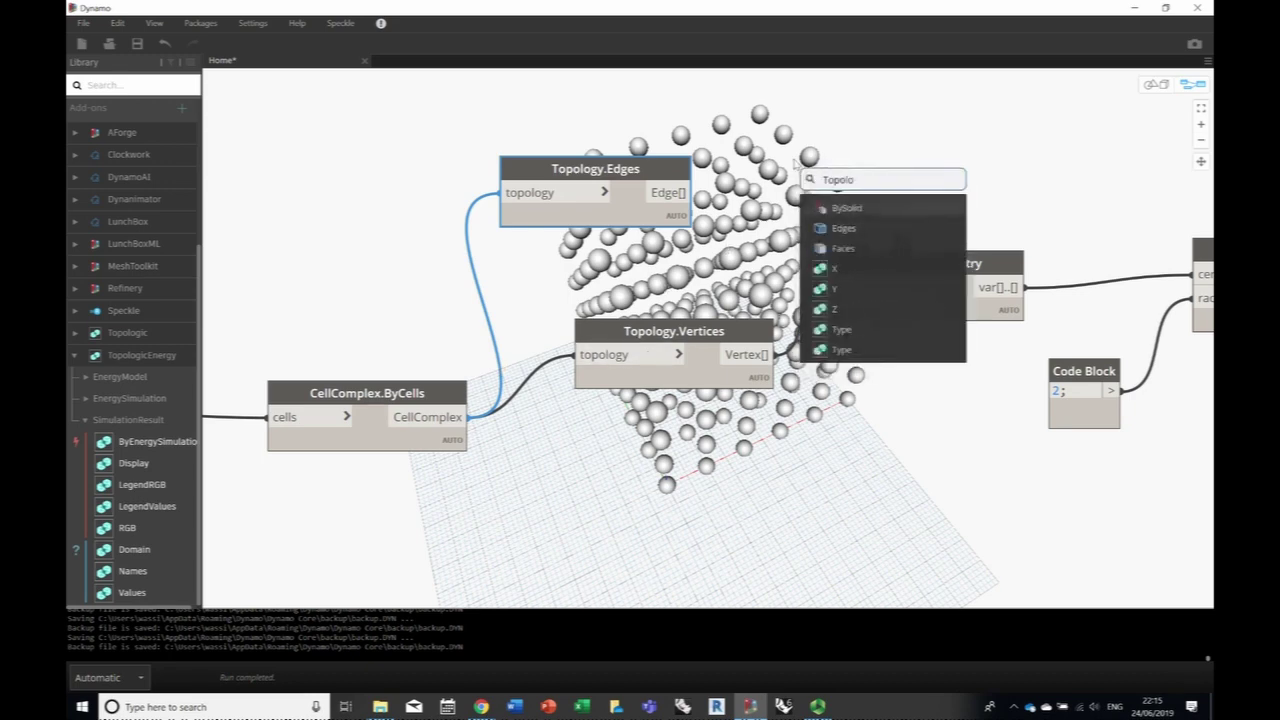
type("gy.Geome")
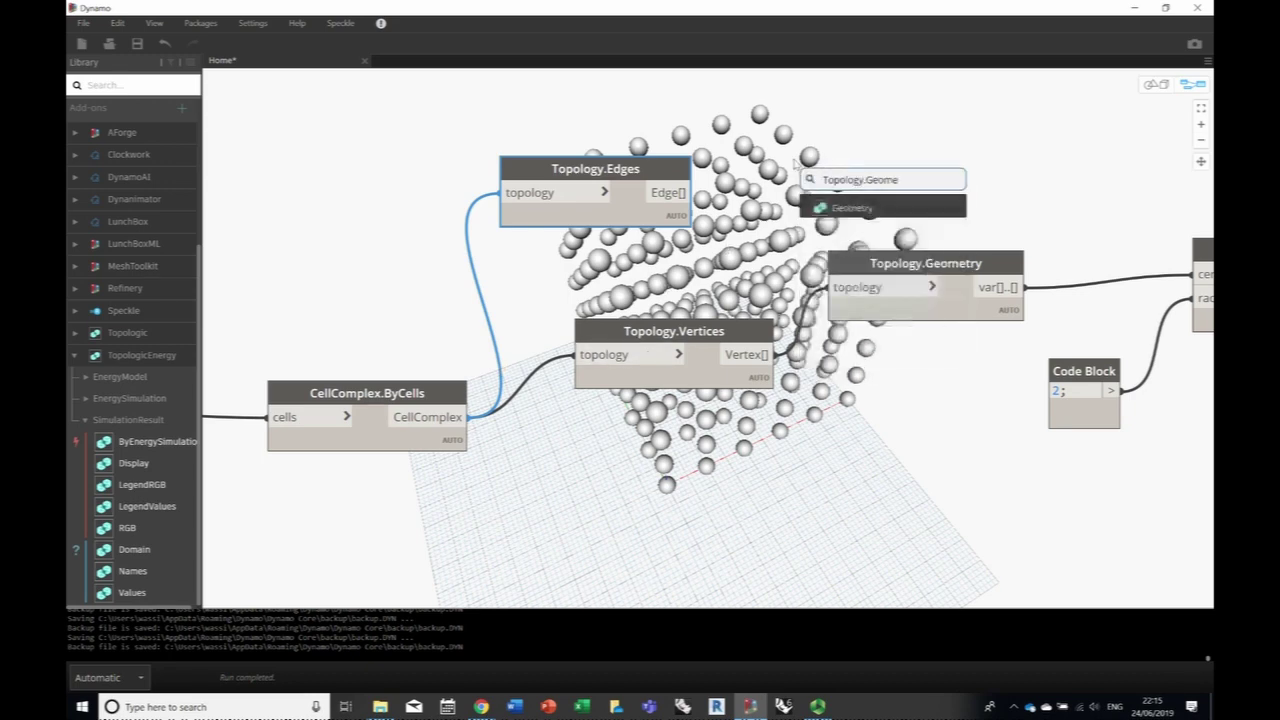
left_click(830, 208)
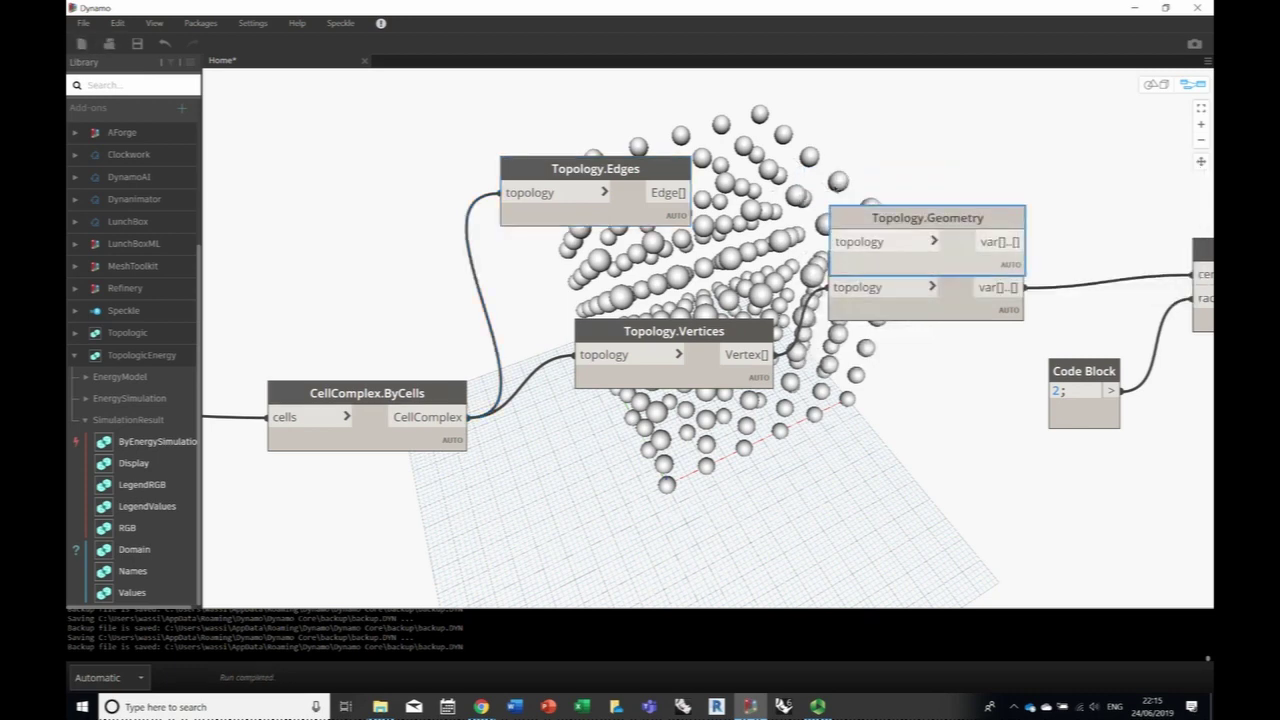
left_click_drag(841, 214, 797, 143)
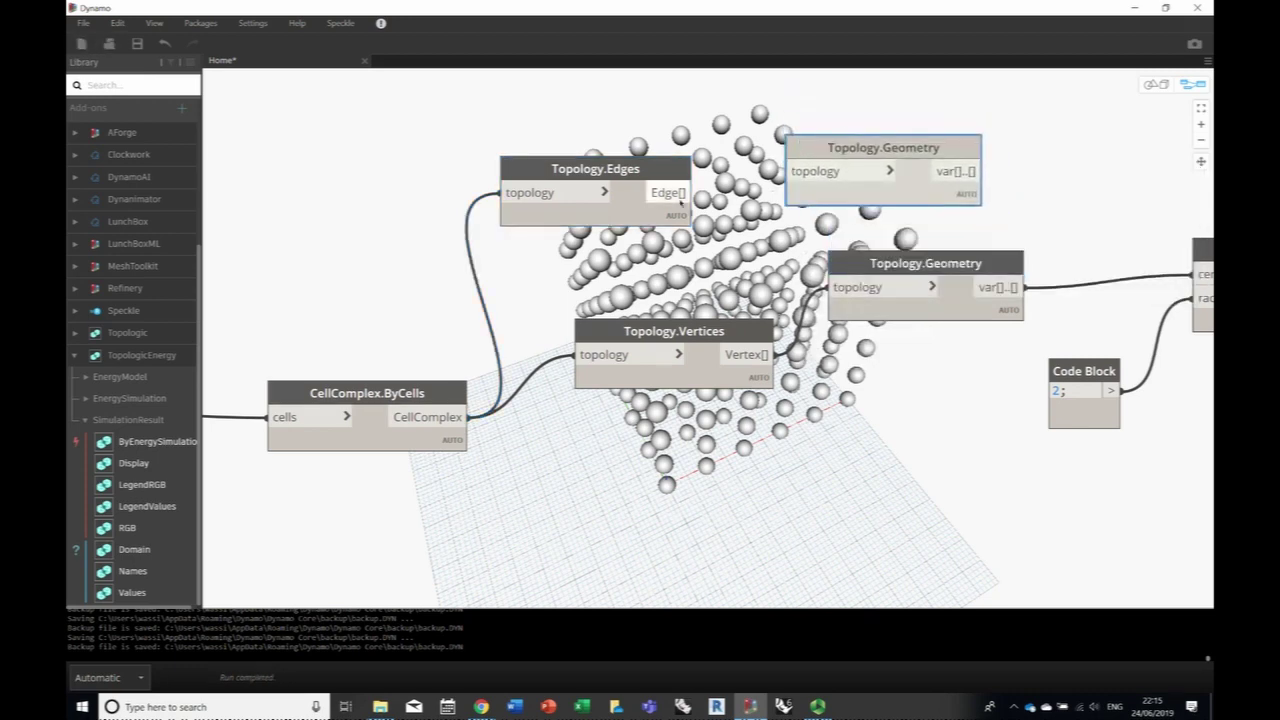
left_click_drag(686, 192, 792, 171)
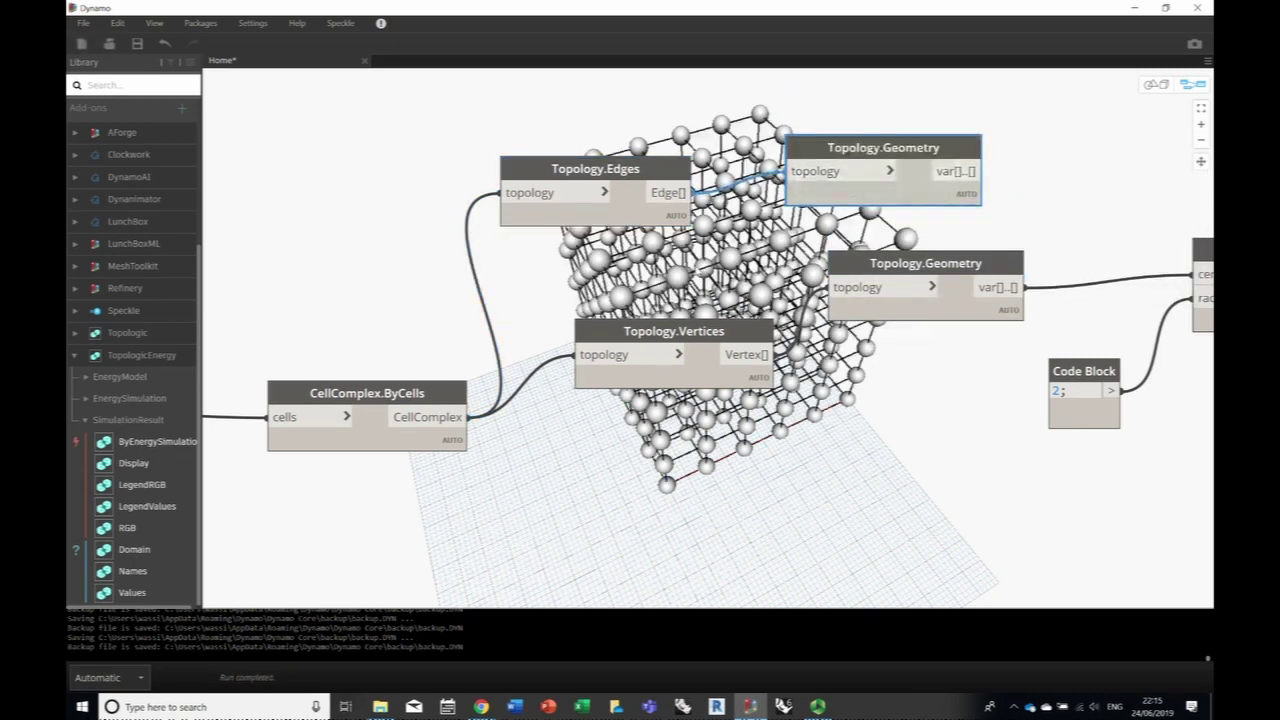
- Examine the lattice of spheres and edges from different angles in the geometry view, finishing back in the graph view
middle_click_drag(850, 247, 506, 307)
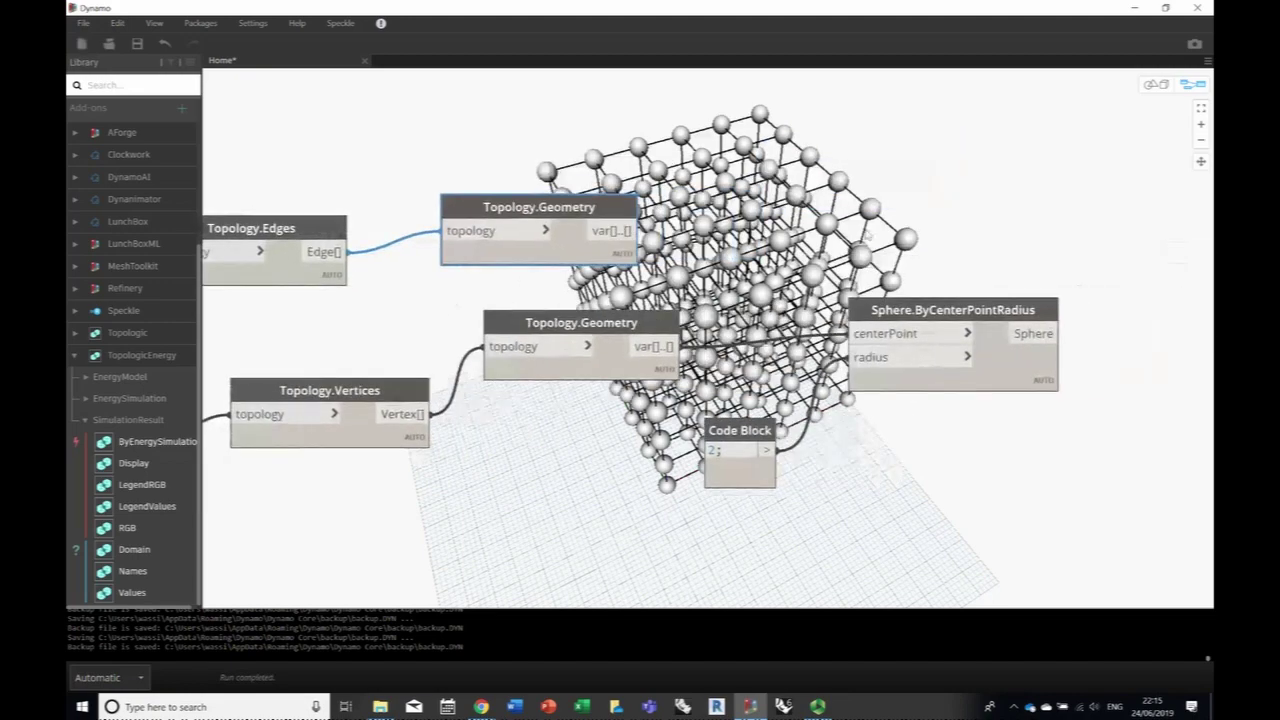
left_click(1156, 84)
right_click_drag(760, 330, 734, 312)
scroll(767, 333, "up", 4)
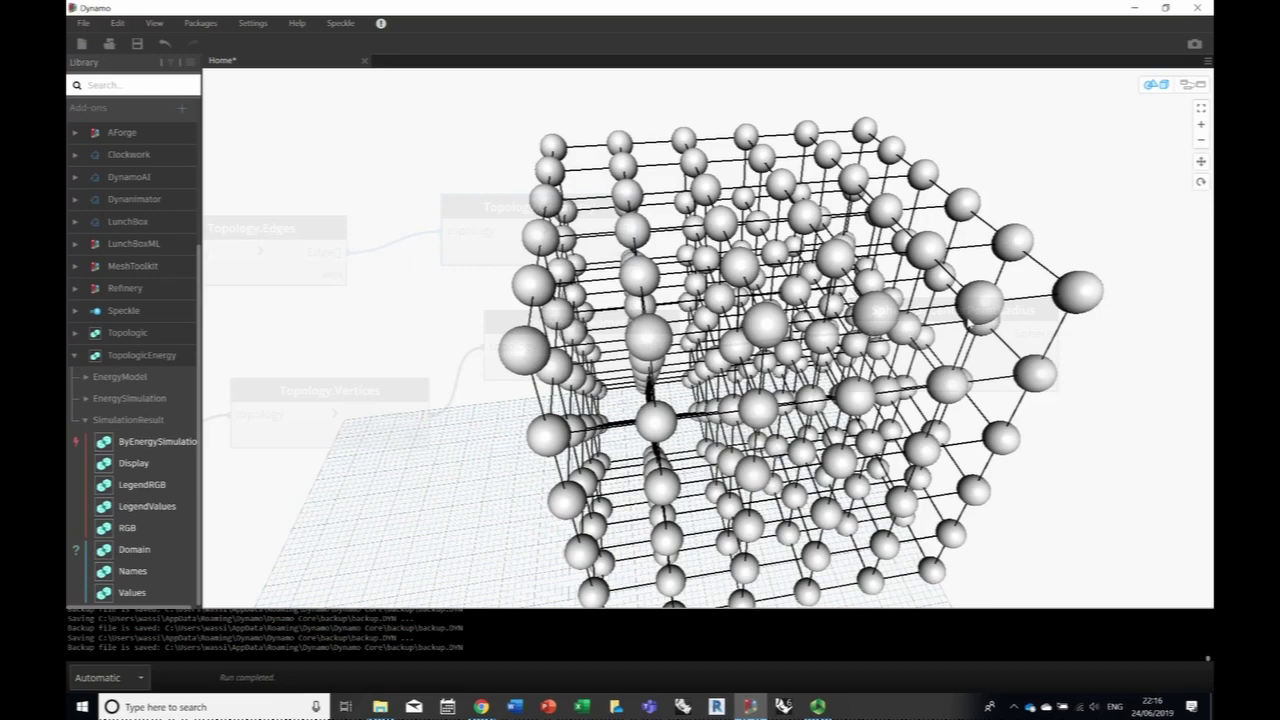
right_click_drag(887, 424, 936, 392)
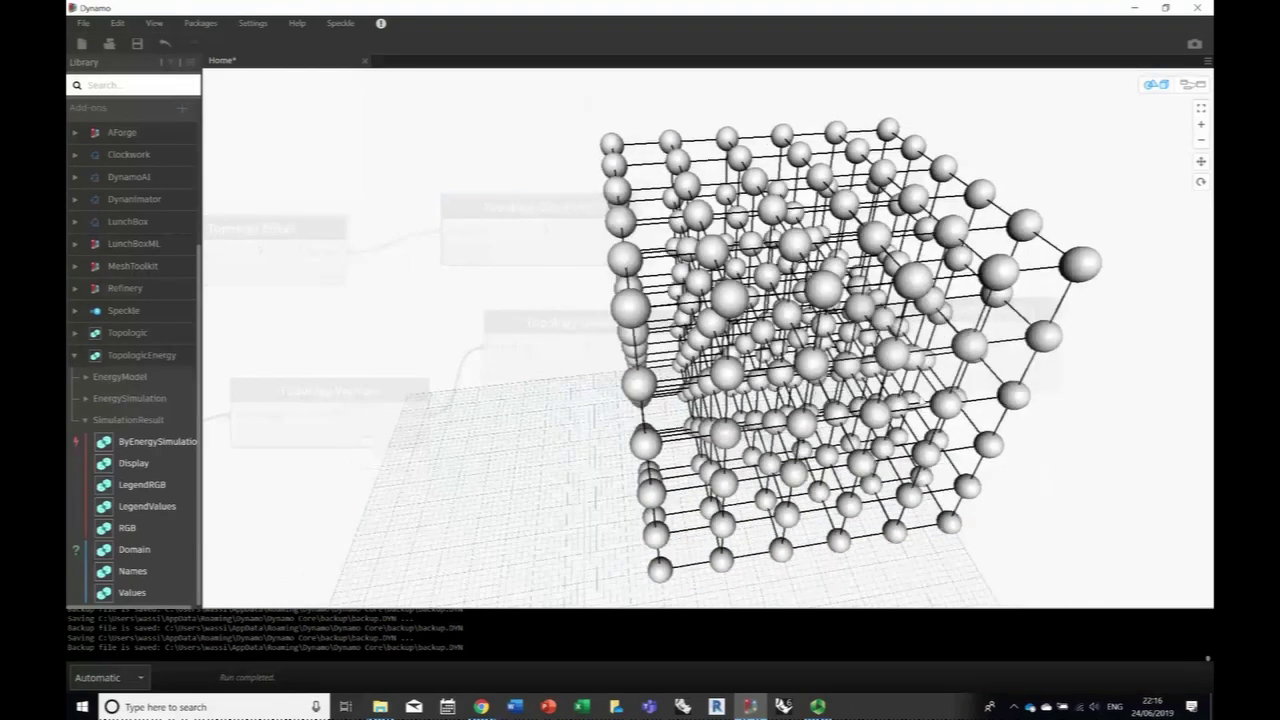
left_click(1191, 84)
- Add a second Topology.Edges node below Topology.Vertices, connect the Vertex[] output to its topology input, and preview its output
middle_click_drag(522, 438, 785, 302)
left_click_drag(624, 256, 584, 272)
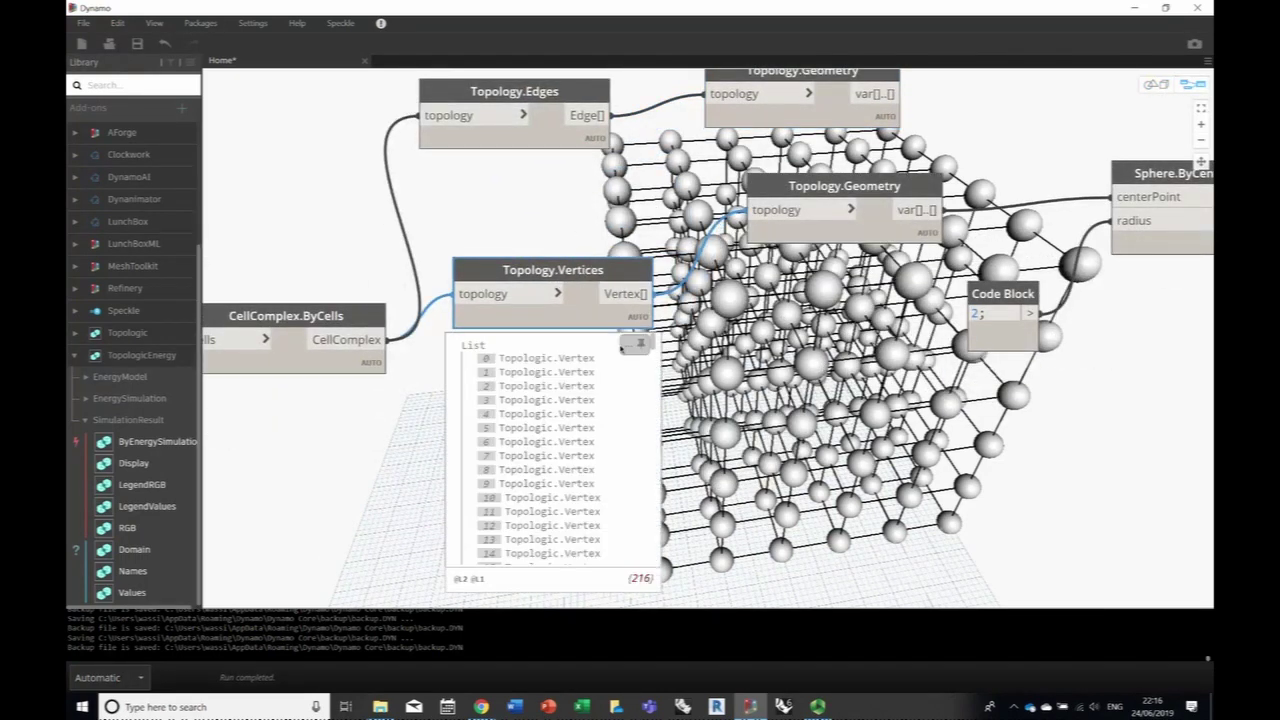
right_click(641, 407)
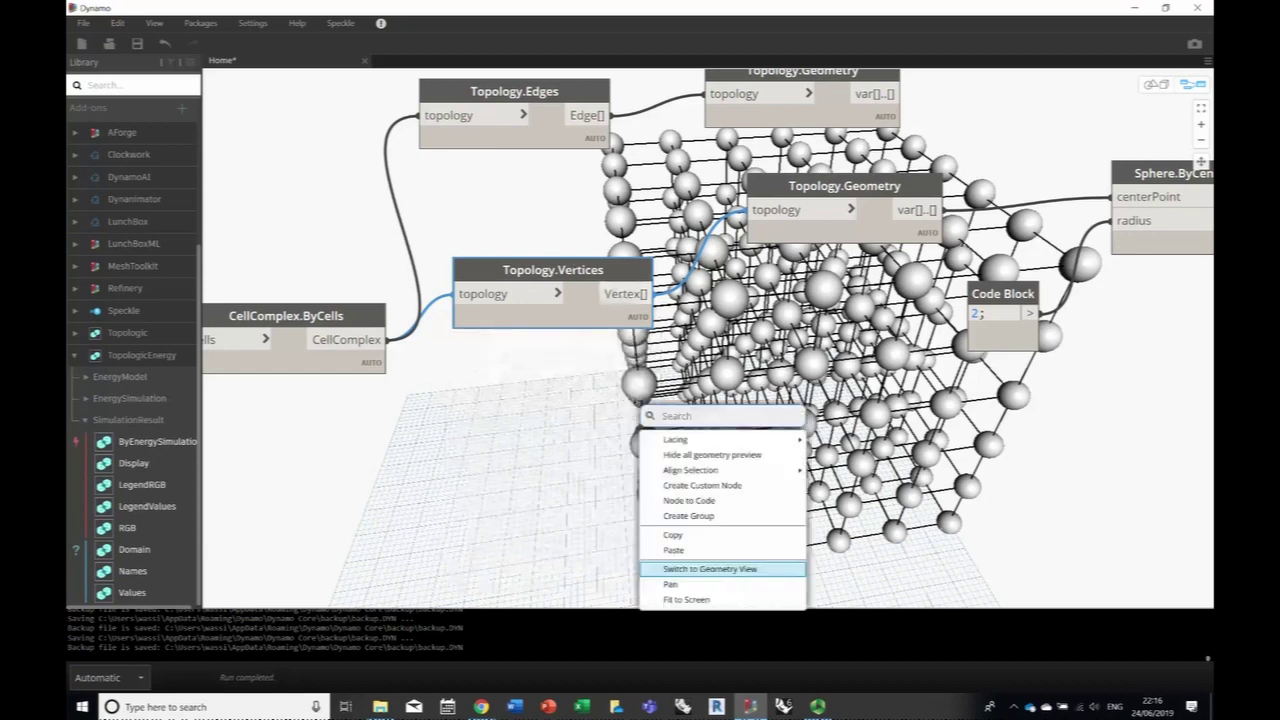
type("Topology.")
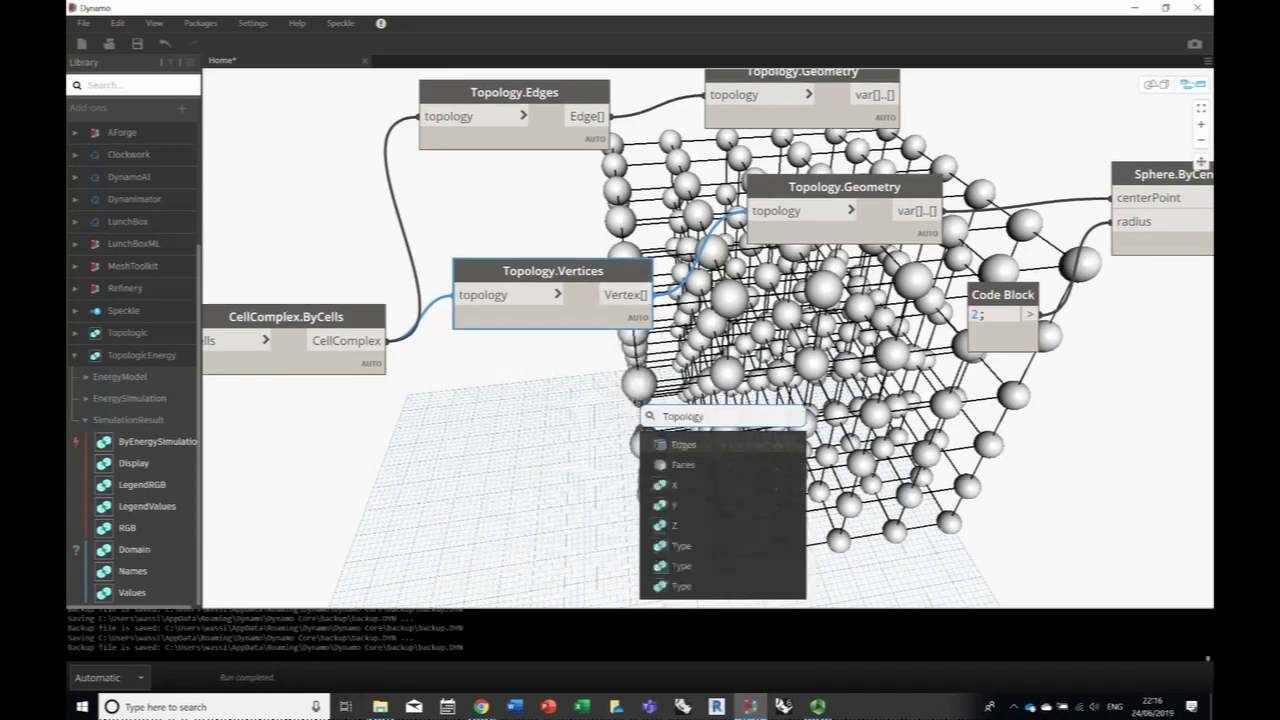
type("Edges")
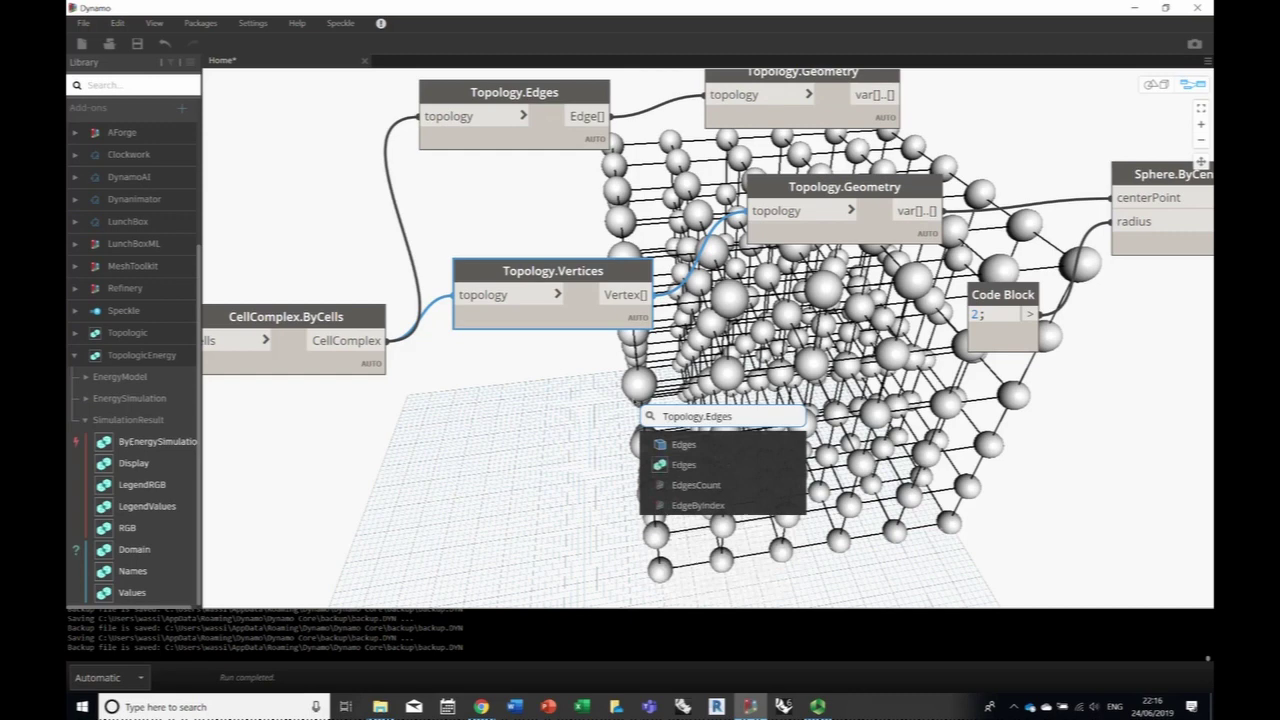
left_click(652, 445)
left_click_drag(762, 481, 738, 401)
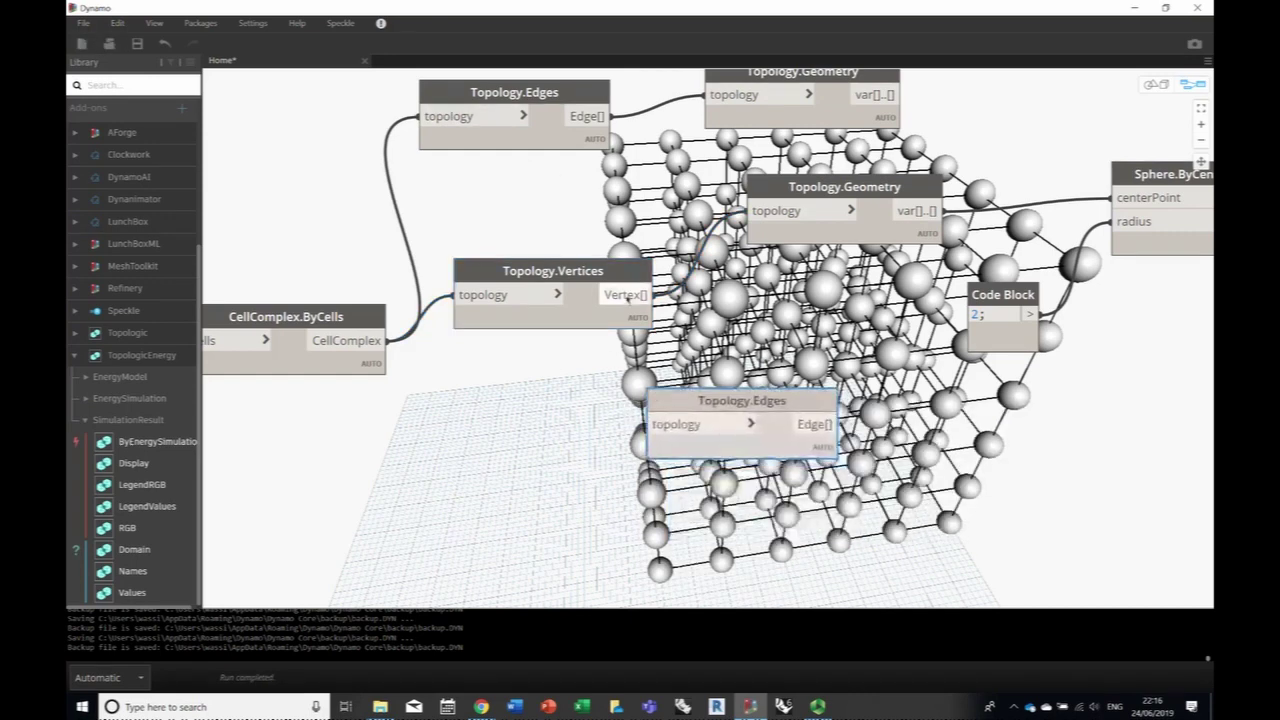
left_click_drag(645, 295, 660, 424)
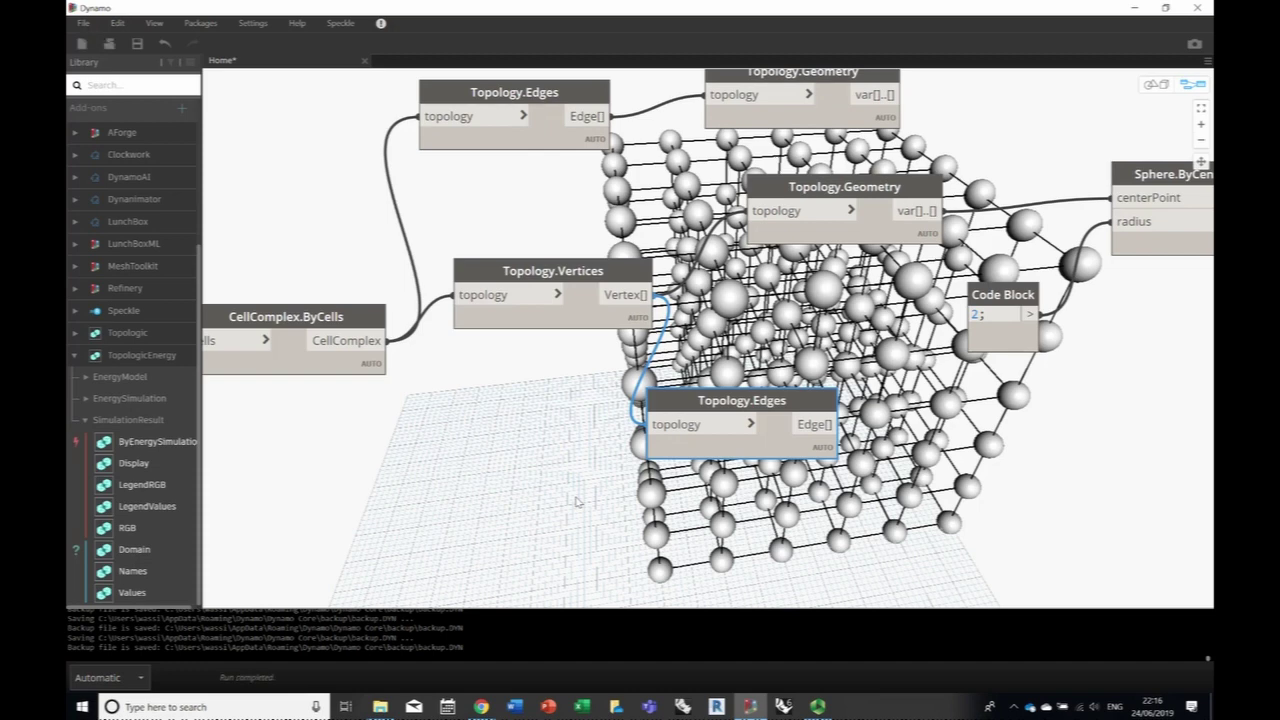
mouse_move(822, 424)
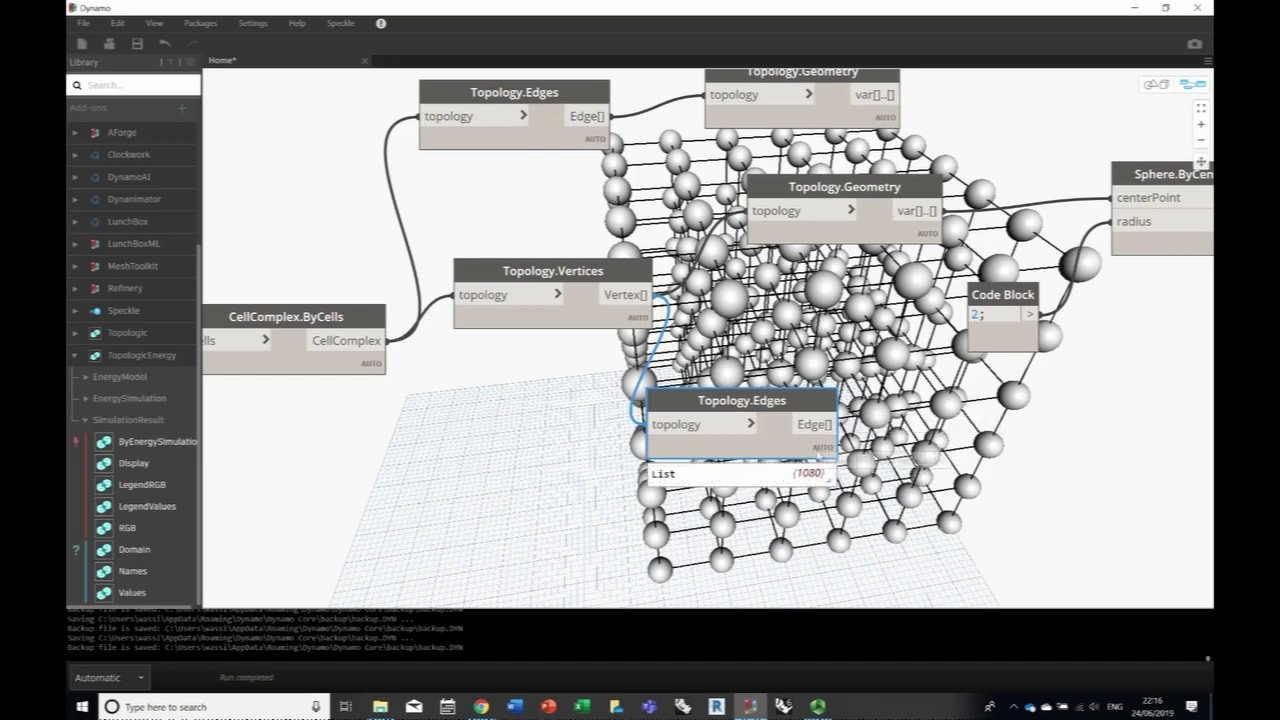
mouse_move(815, 475)
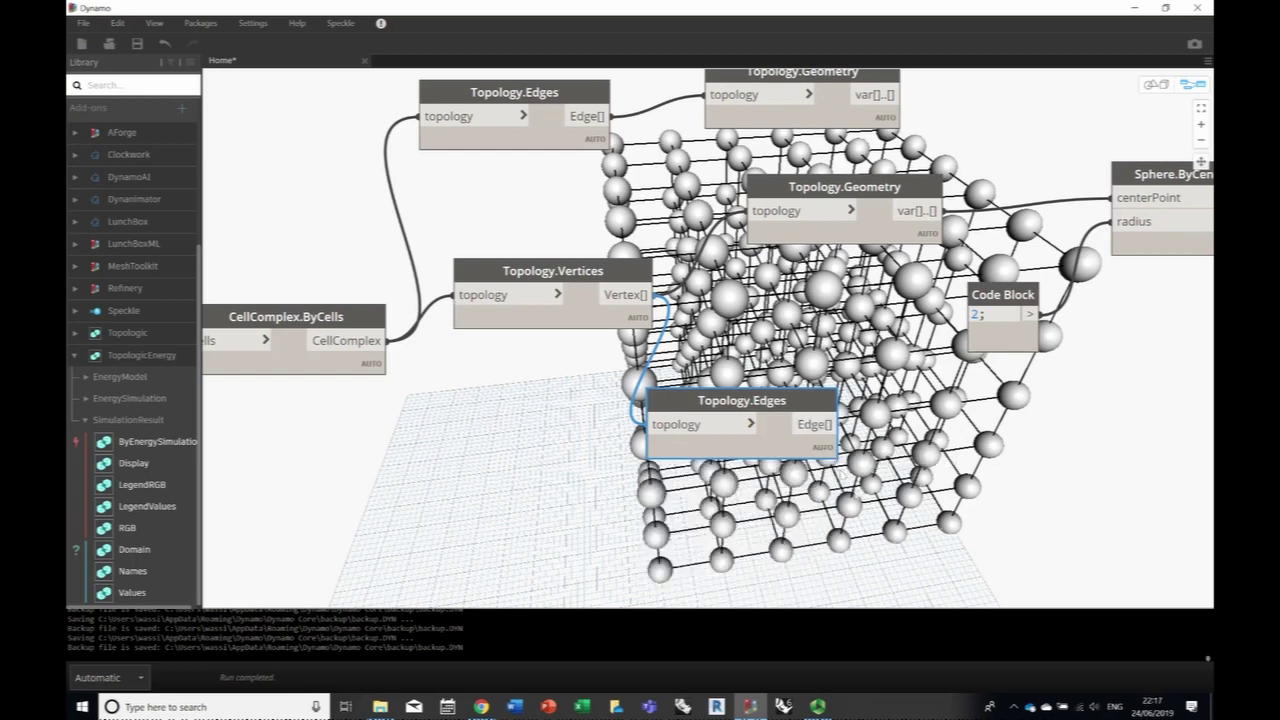
- Add a List.Count node and connect the Edge[] output of the second Topology.Edges node to its list input
middle_click_drag(853, 491, 552, 383)
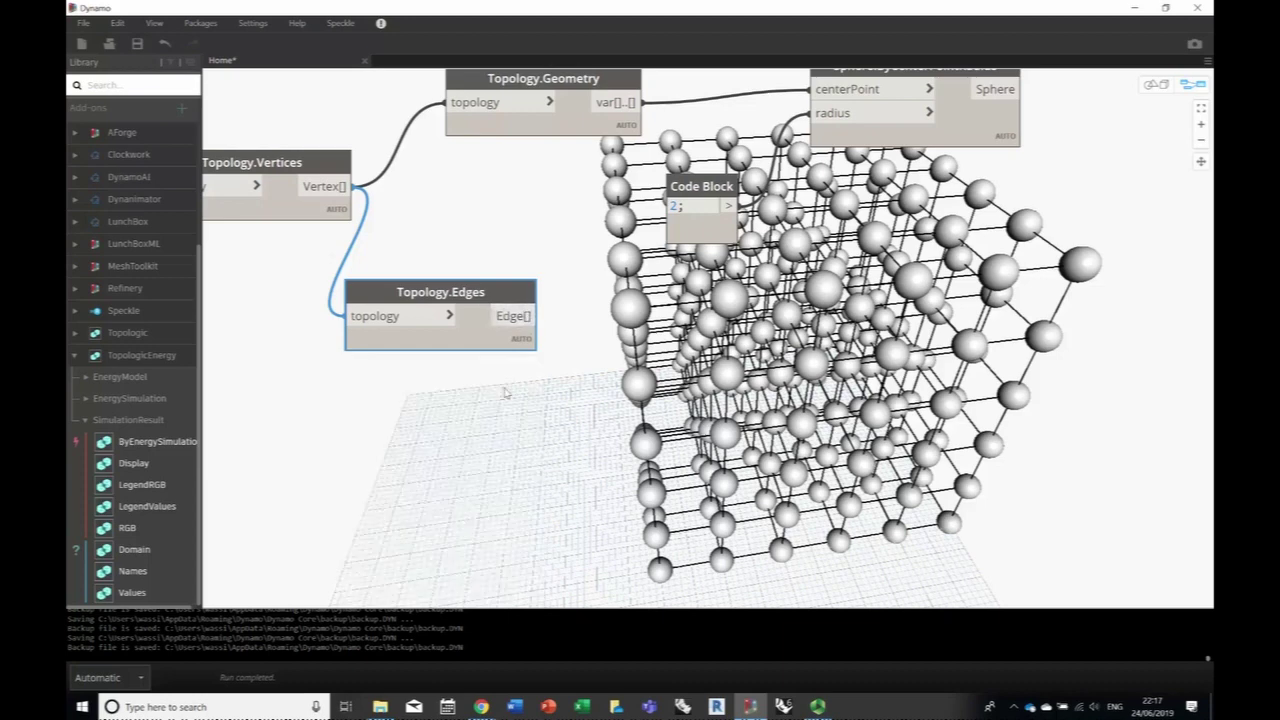
right_click(614, 406)
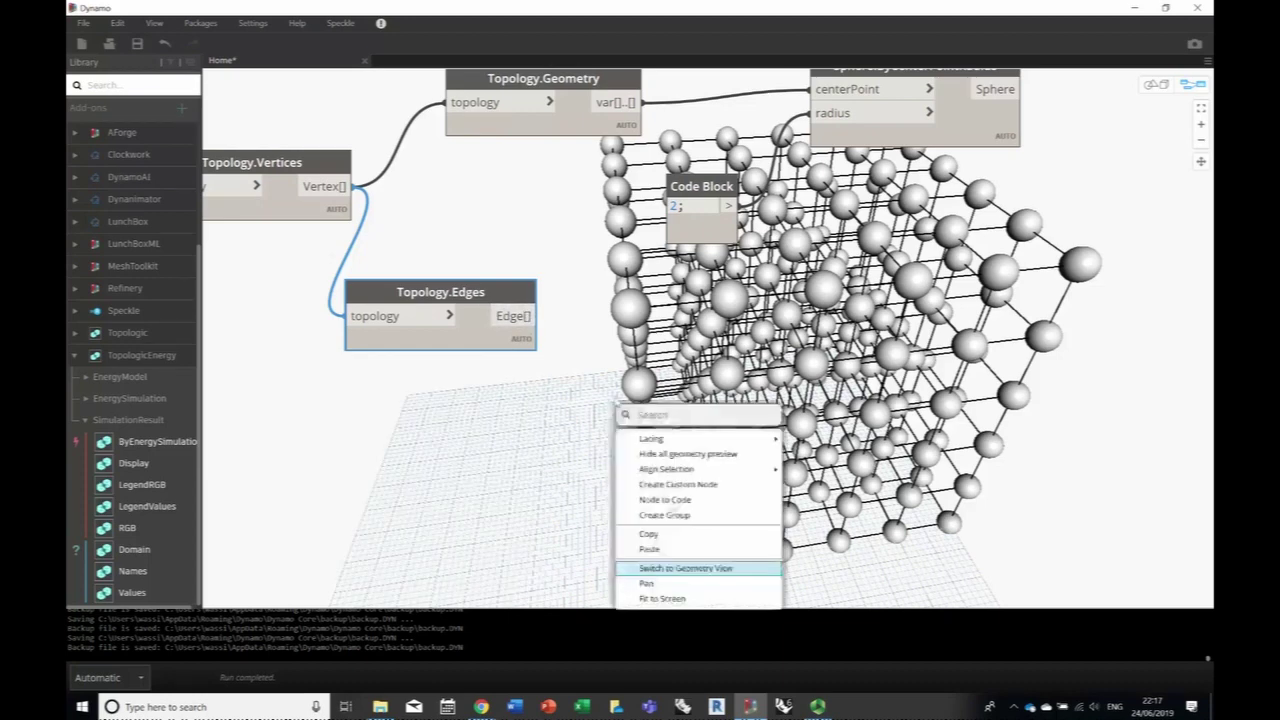
type("List.")
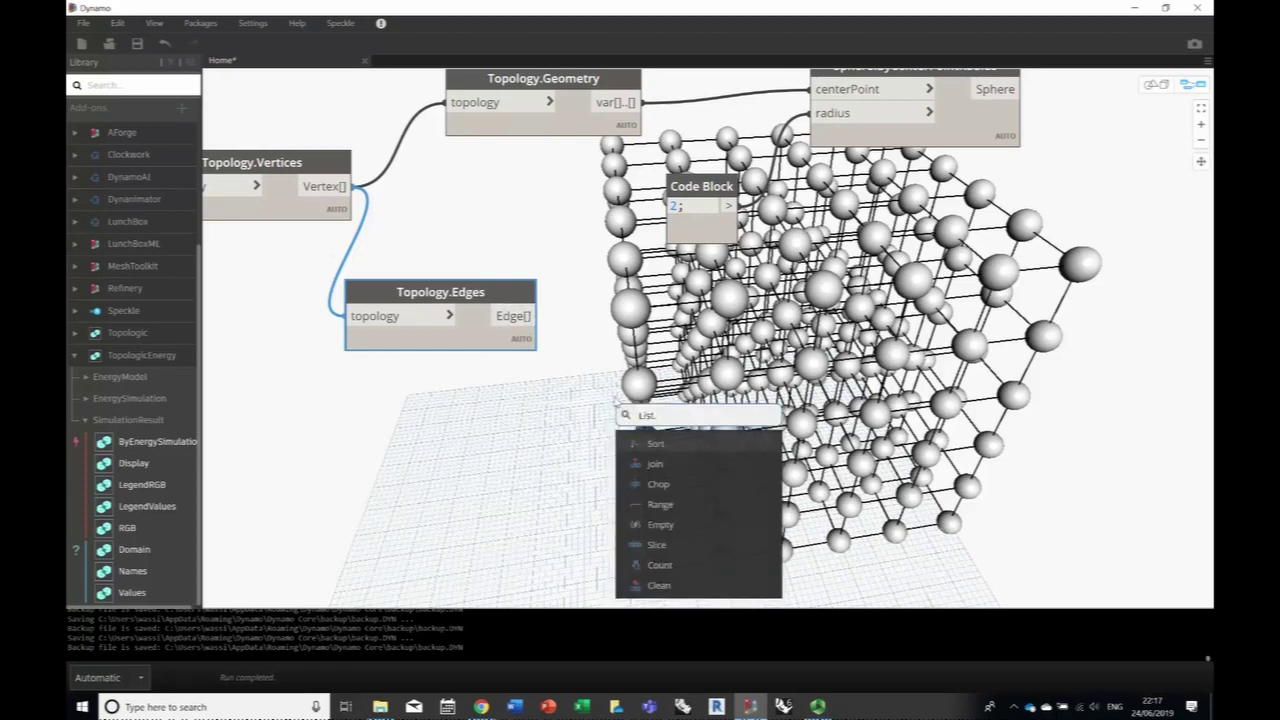
type("Count")
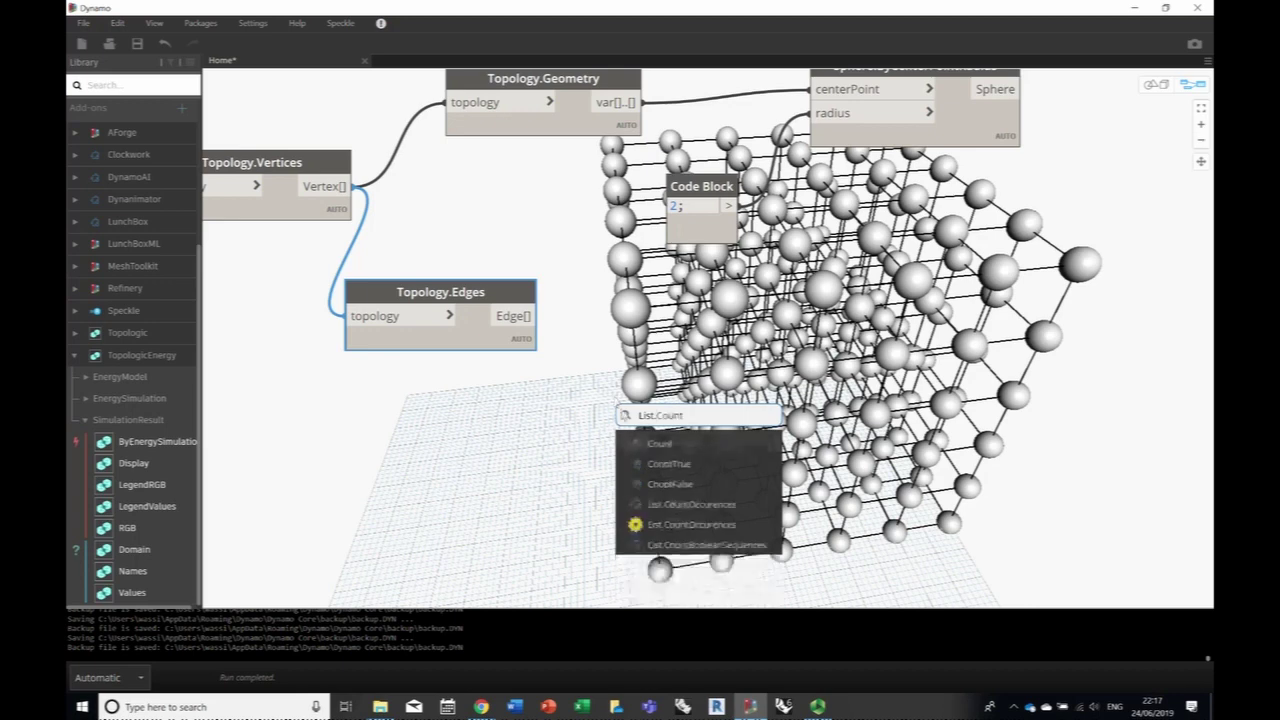
left_click(654, 445)
left_click_drag(661, 451, 611, 343)
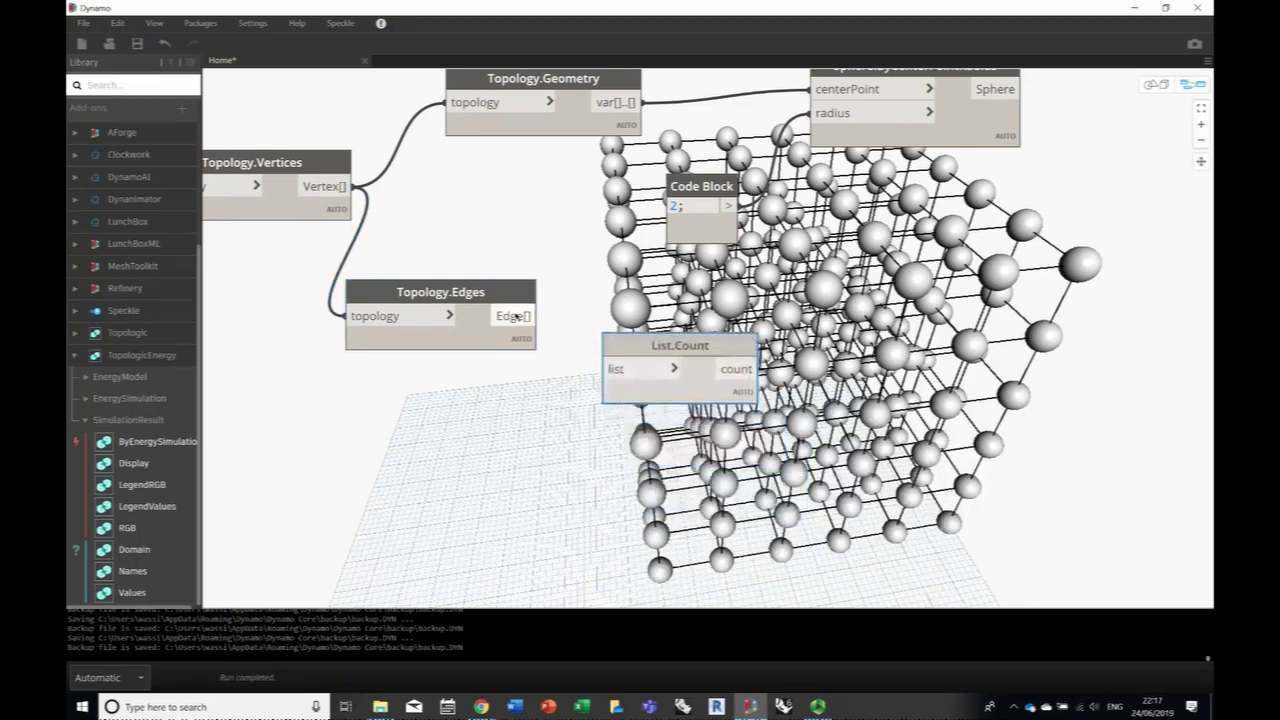
left_click_drag(518, 316, 614, 369)
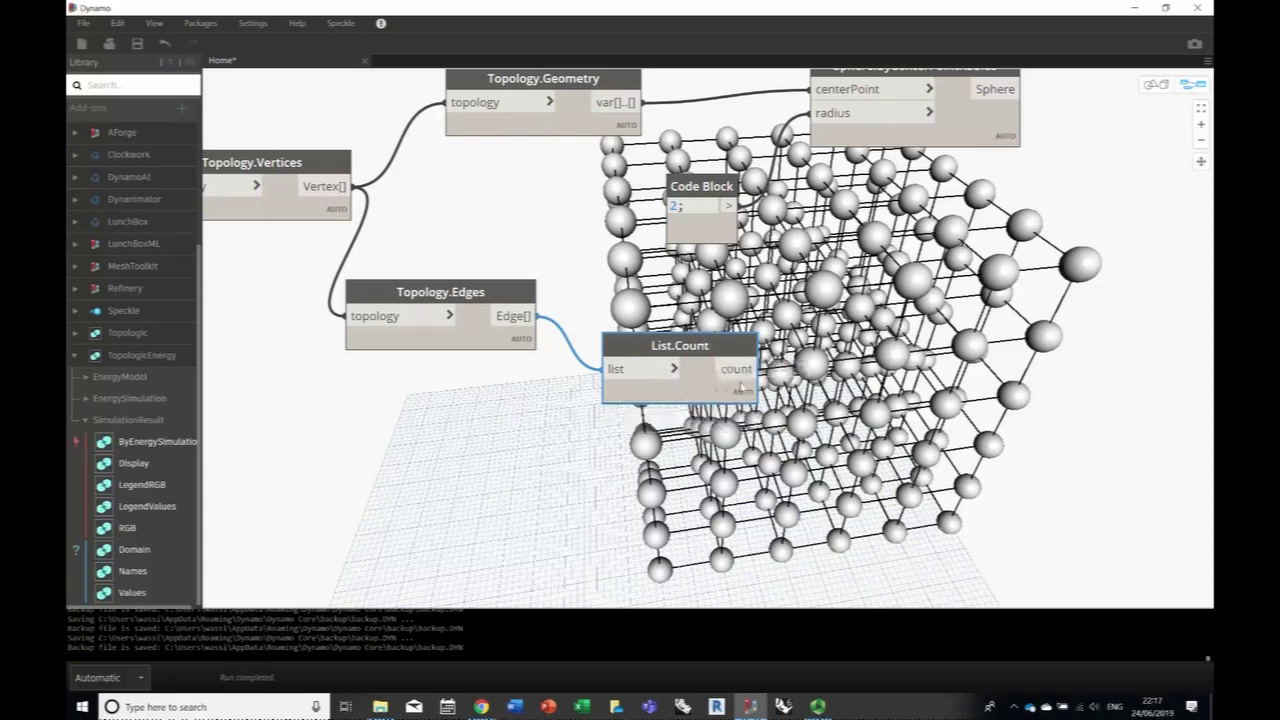
- Change the lacing of the List.Count node so it counts each vertex's edge list separately, and preview its output
mouse_move(740, 385)
right_click(738, 396)
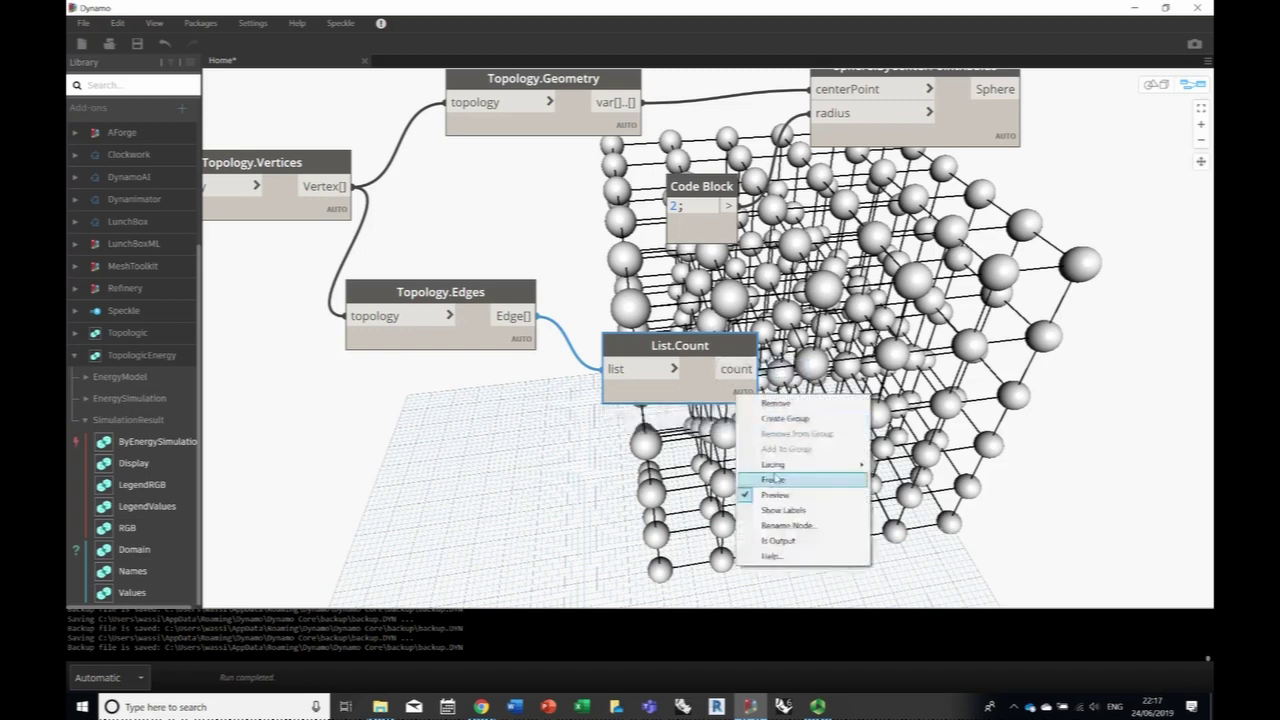
mouse_move(790, 467)
left_click(906, 495)
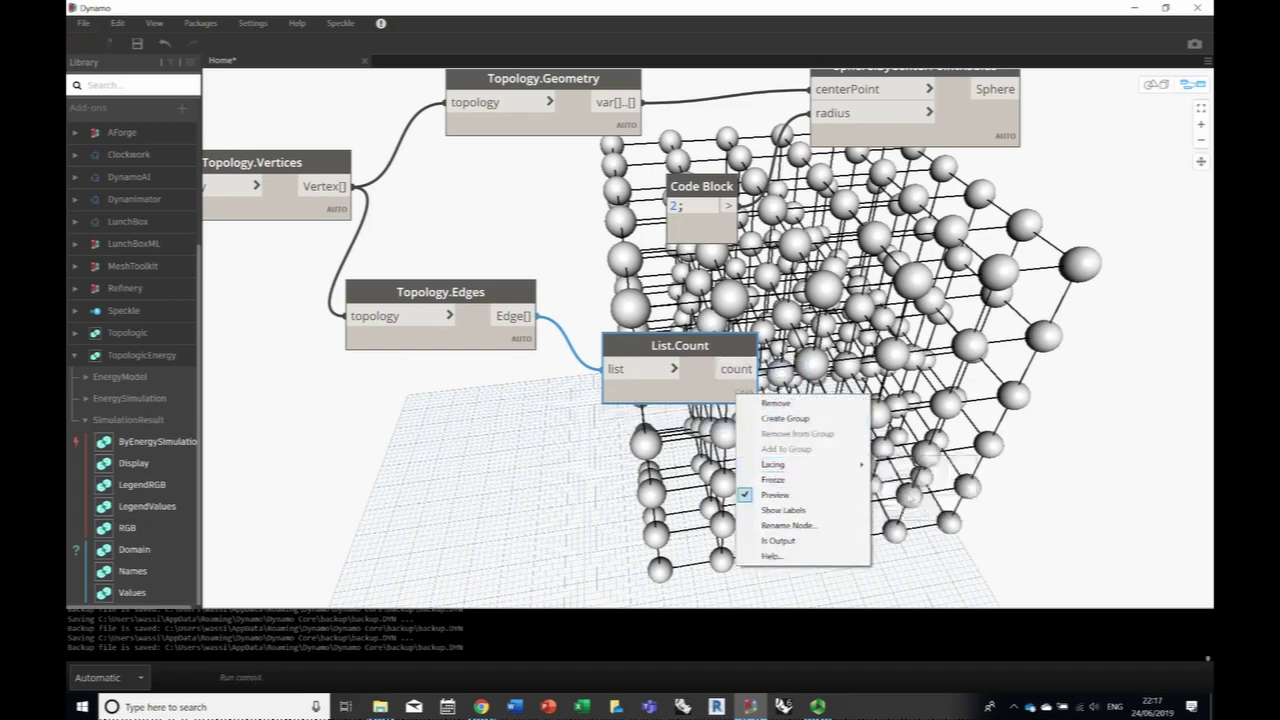
mouse_move(753, 374)
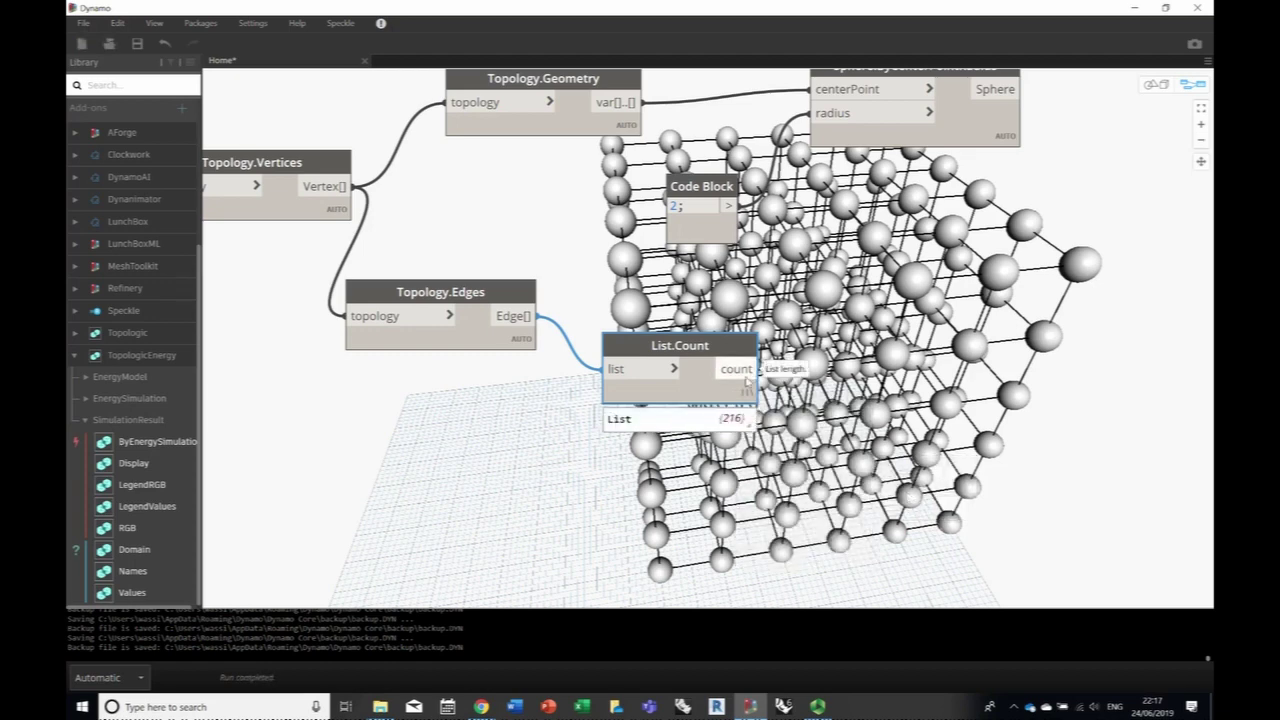
- Add a multiplication (*) node to the right of List.Count, below the Sphere.ByCenterPointRadius node
mouse_move(738, 420)
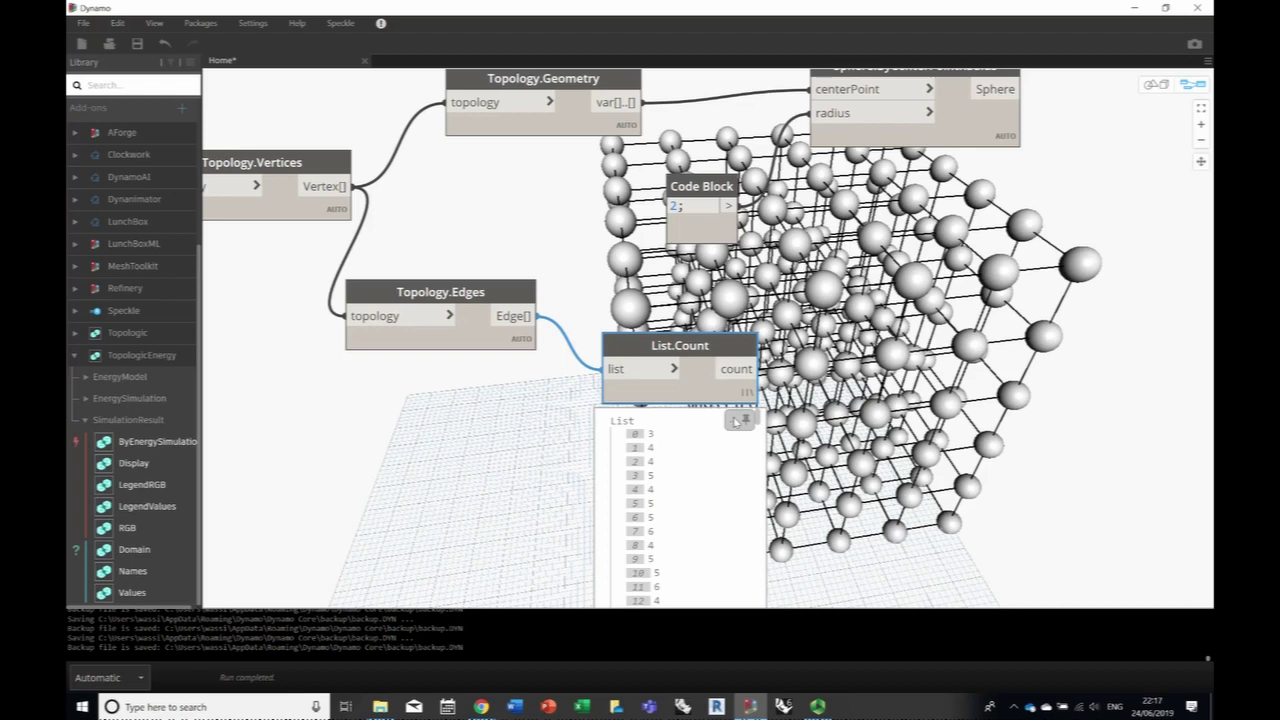
middle_click_drag(849, 371, 698, 473)
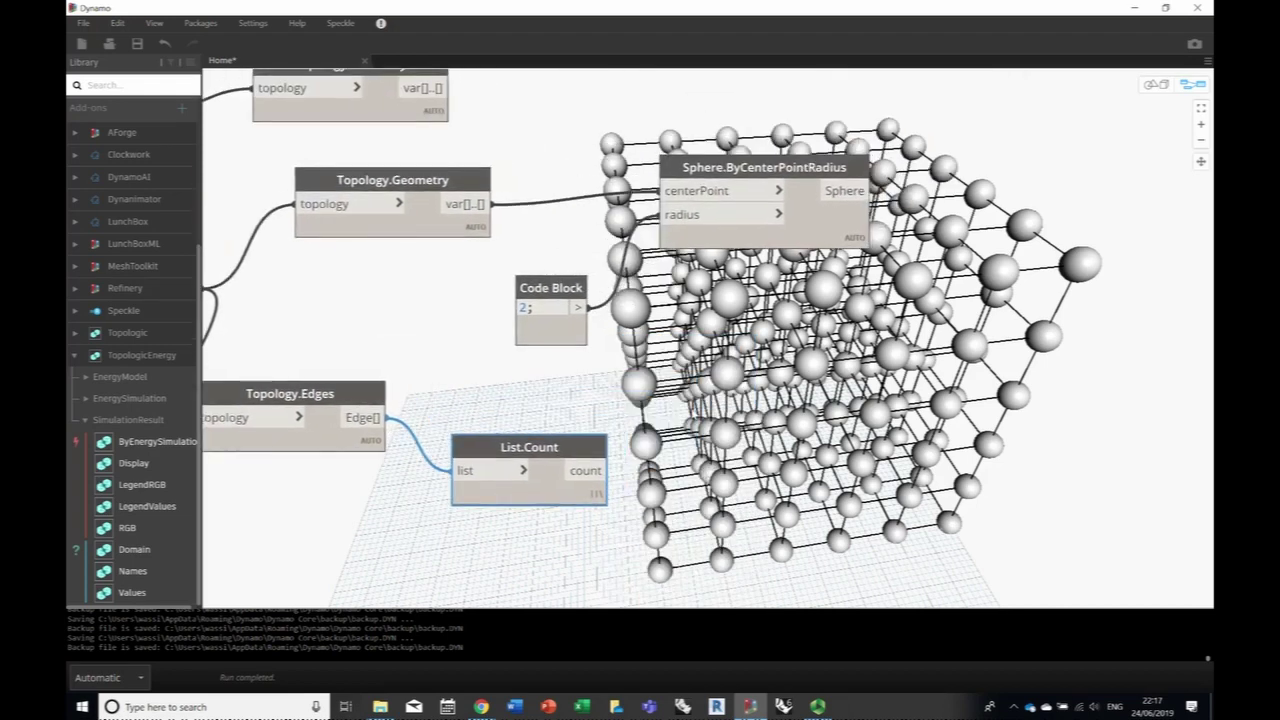
right_click(698, 413)
type("*")
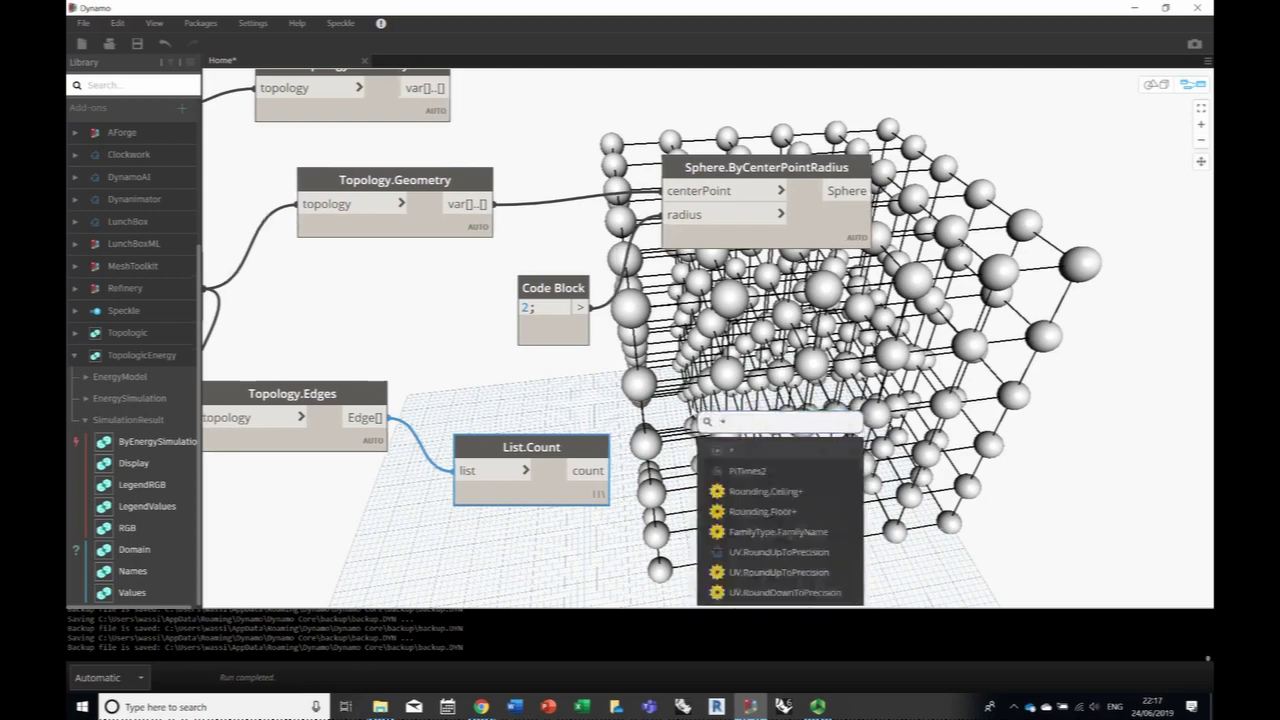
key("Return")
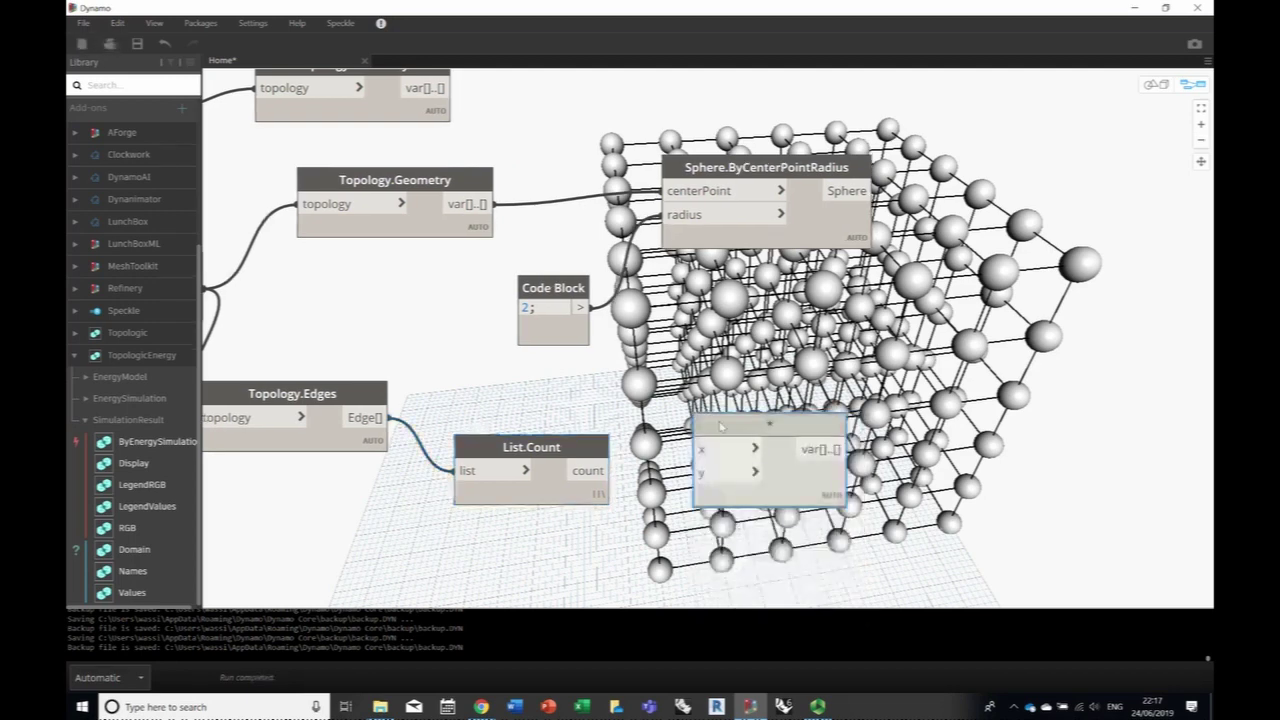
left_click_drag(723, 425, 803, 385)
- Place the Code Block below the multiplication node, set its value to 0.5, and connect it to the y input
left_click_drag(580, 289, 722, 507)
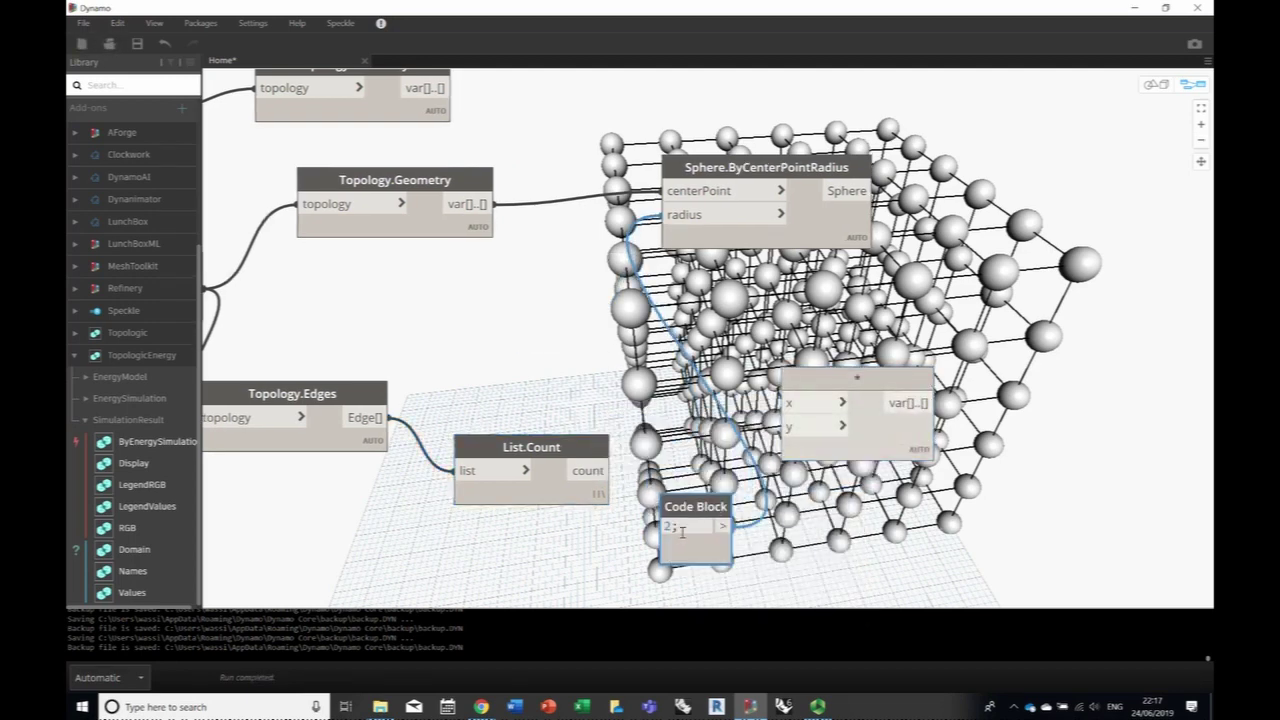
double_click(668, 527)
type("0.5")
left_click(736, 535)
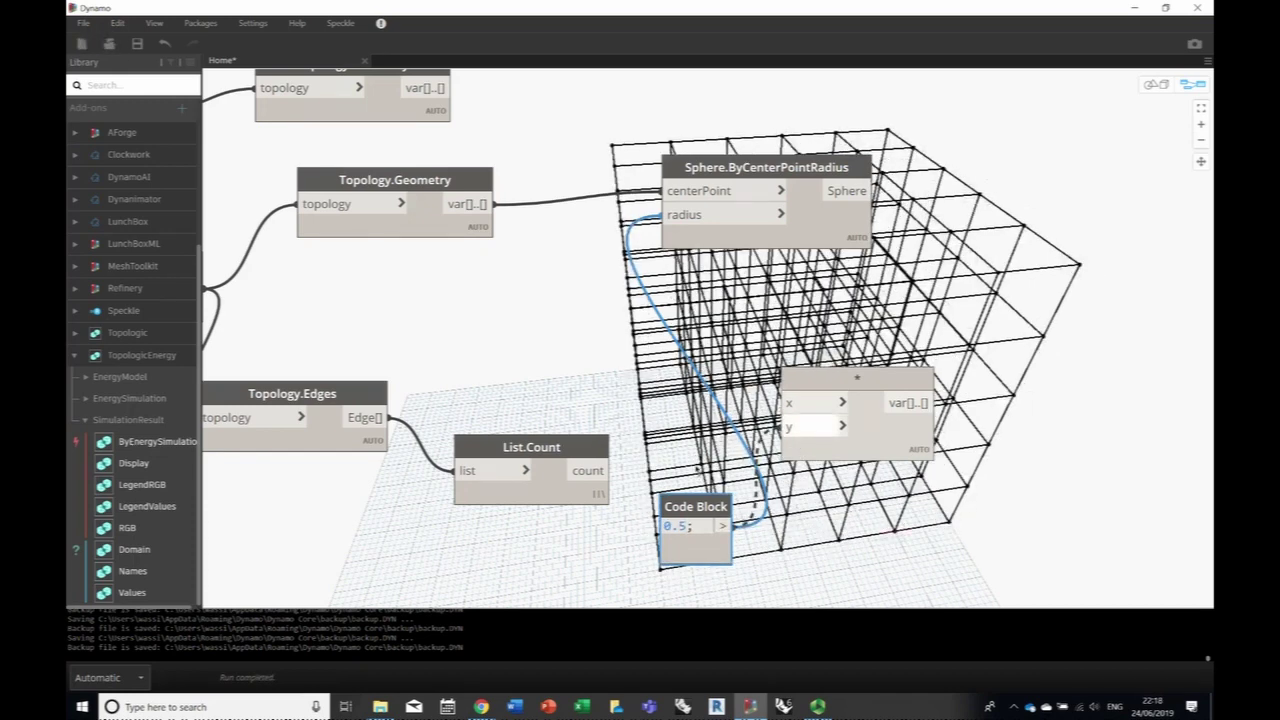
left_click(789, 427)
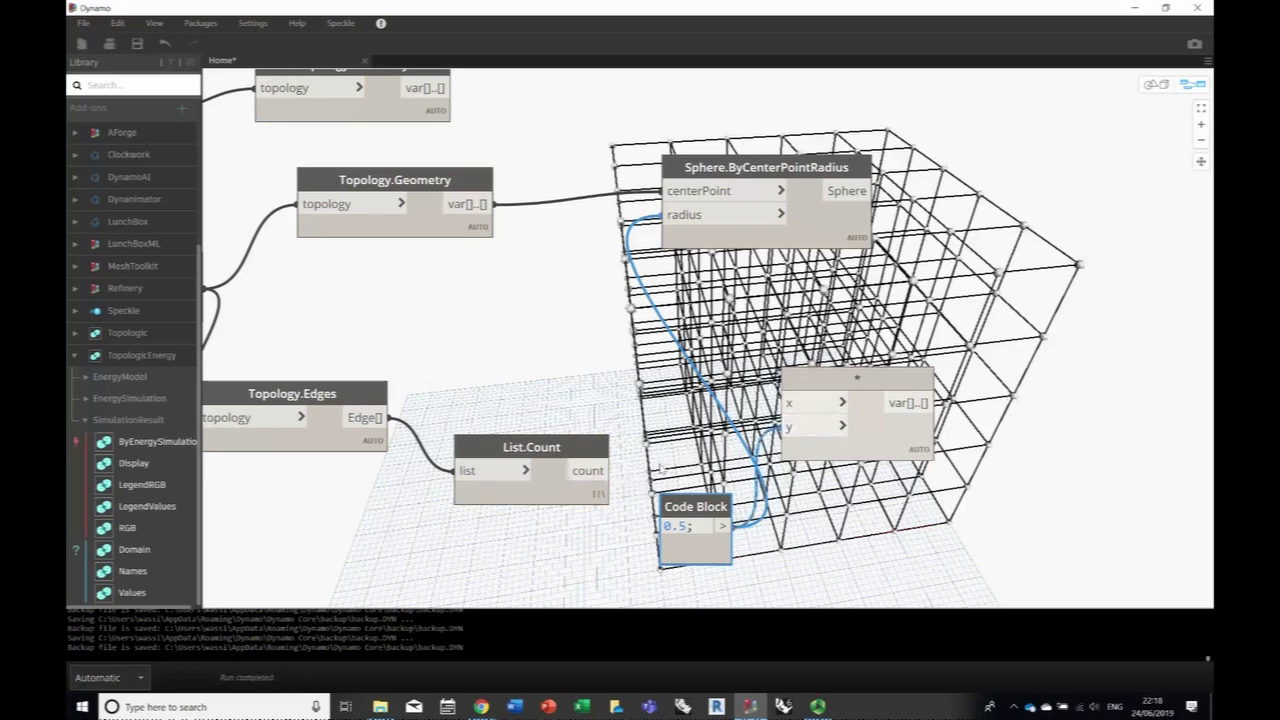
- Connect the List.Count output to the multiplication node's x input, and the product to the radius input of Sphere.ByCenterPointRadius
left_click(595, 472)
left_click(797, 405)
left_click_drag(866, 384, 850, 410)
mouse_move(903, 503)
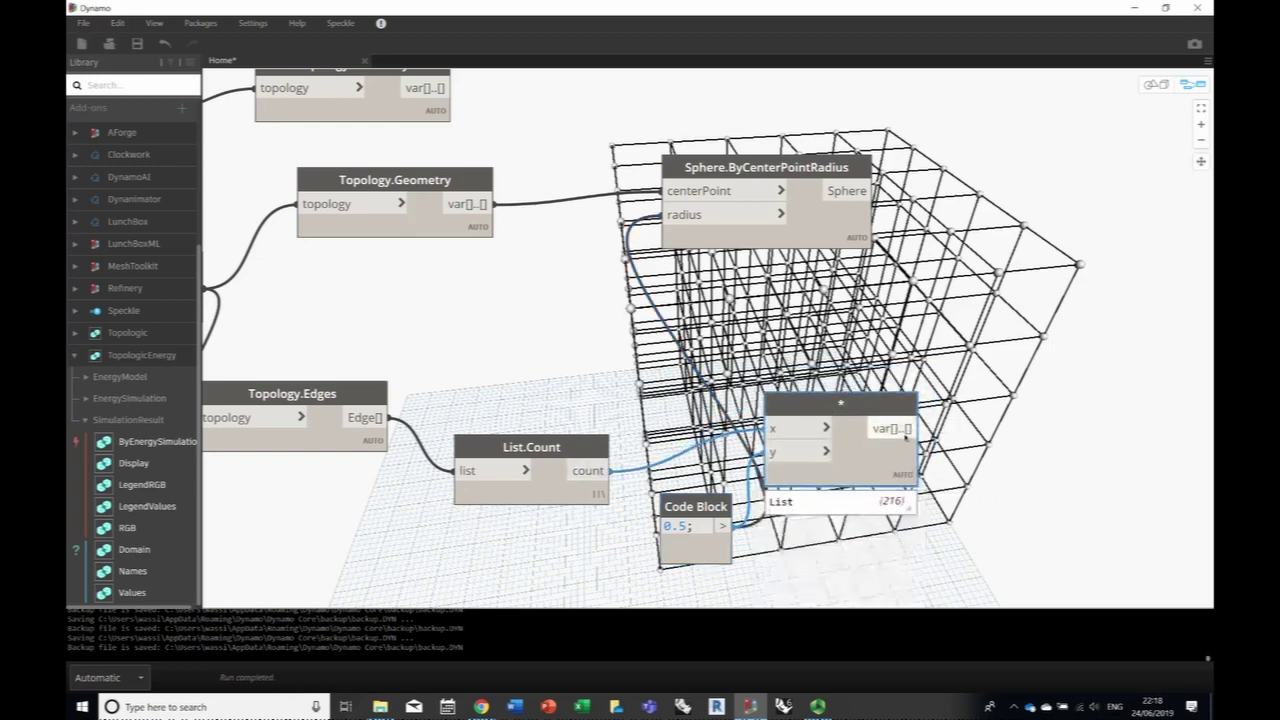
left_click(680, 214)
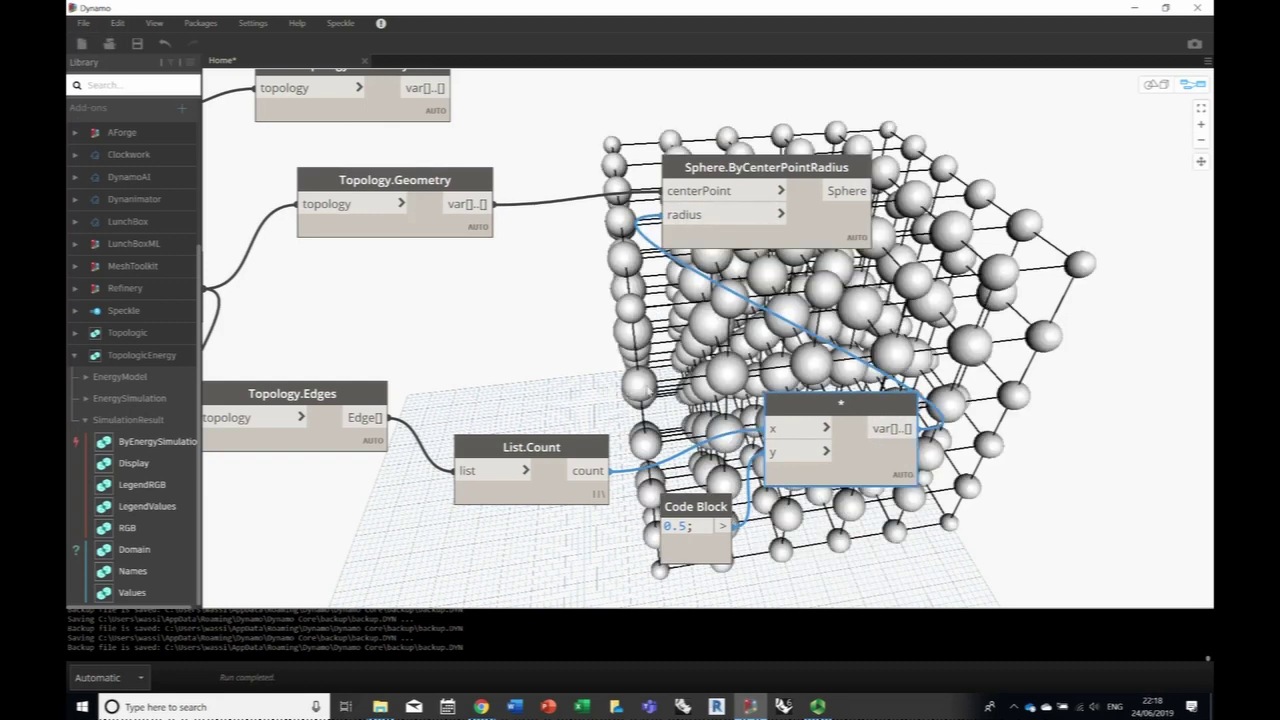
scroll(1040, 178, "up", 3)
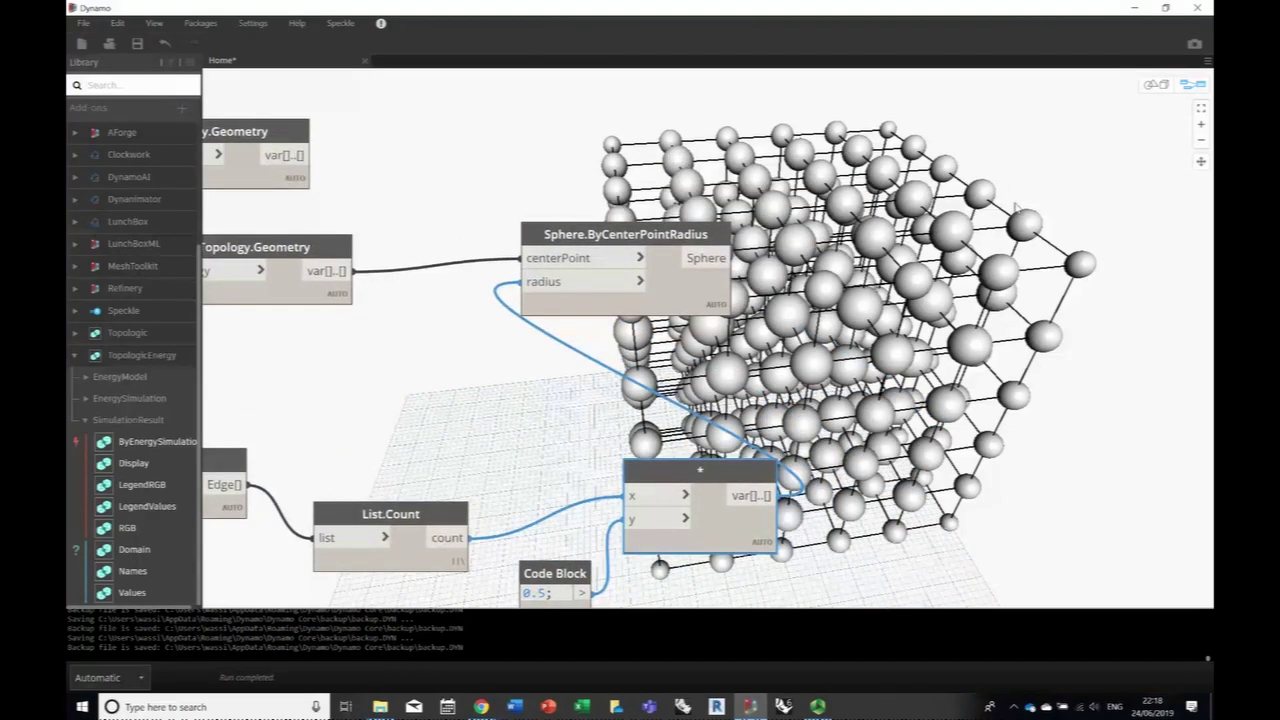
- Examine the spheres scaled by edge count up close in the geometry view, finishing back in the graph view
left_click(1155, 86)
right_click_drag(857, 244, 885, 236)
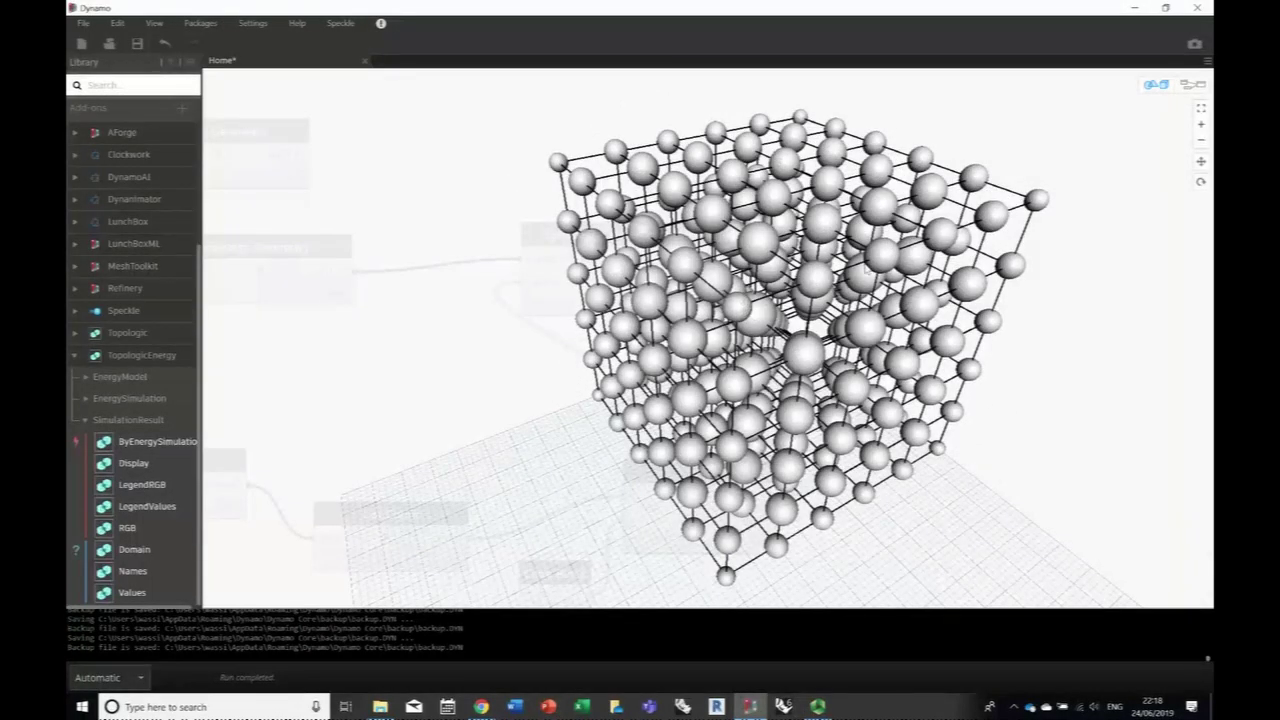
scroll(758, 240, "up", 3)
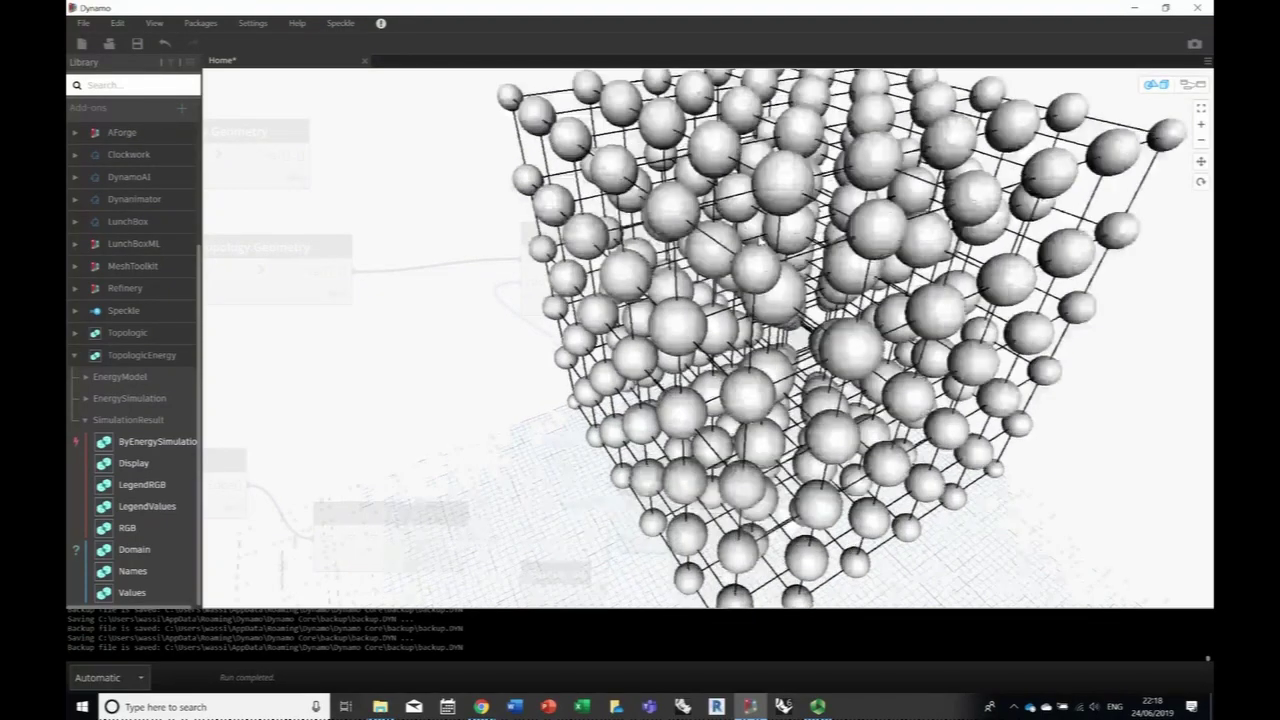
right_click_drag(912, 240, 899, 270)
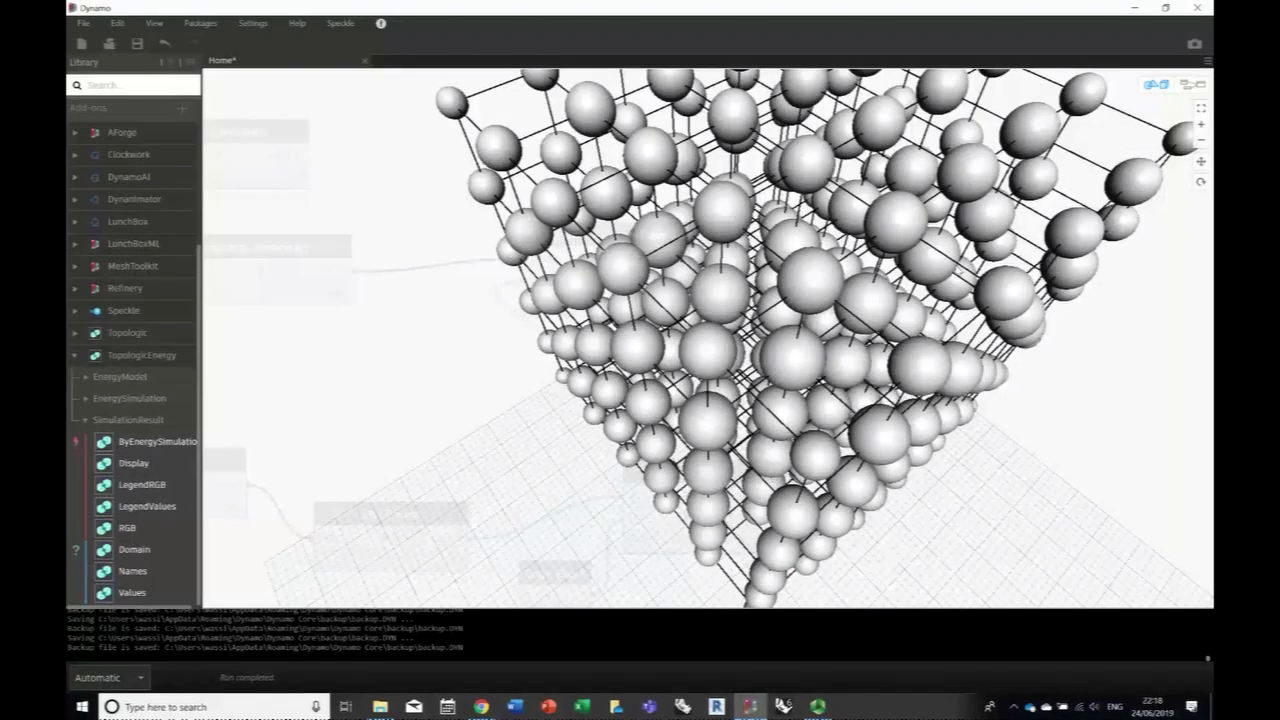
left_click(1193, 86)
- Delete the Topology.Geometry node fed by the upper Topology.Edges node, and move that Topology.Edges node up
middle_click_drag(785, 365, 947, 293)
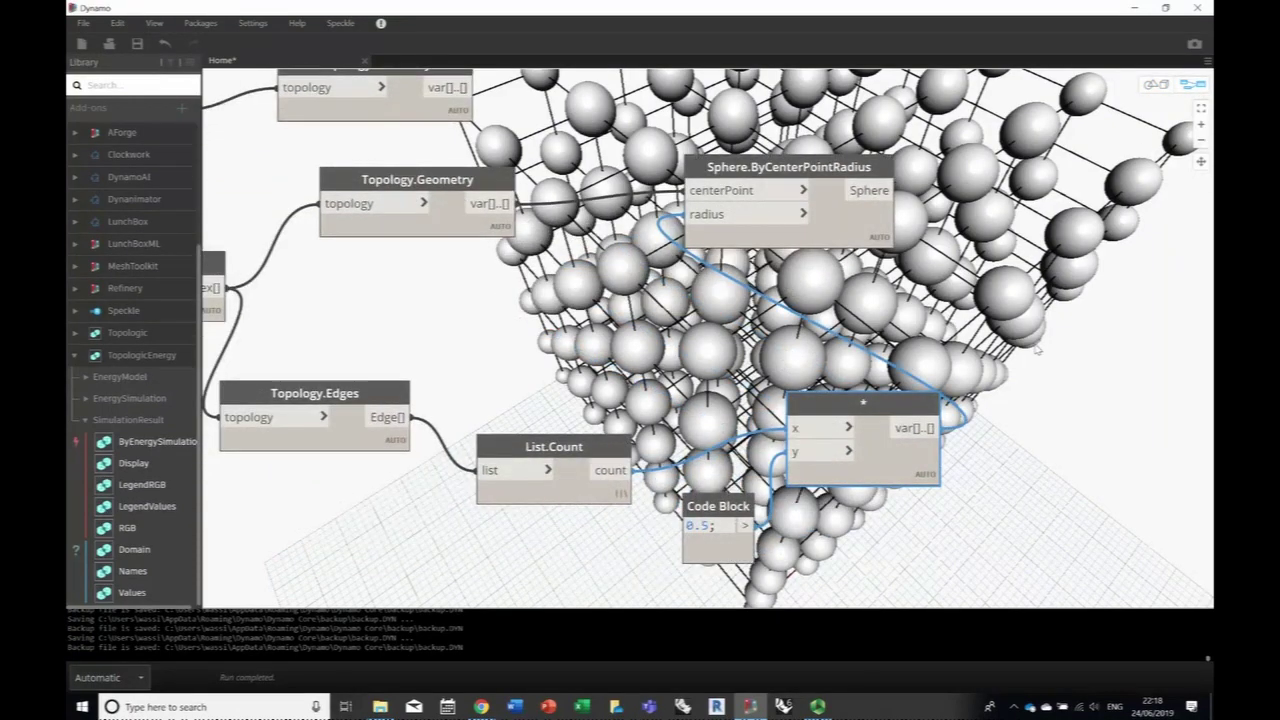
middle_click_drag(517, 372, 664, 439)
middle_click_drag(548, 404, 625, 514)
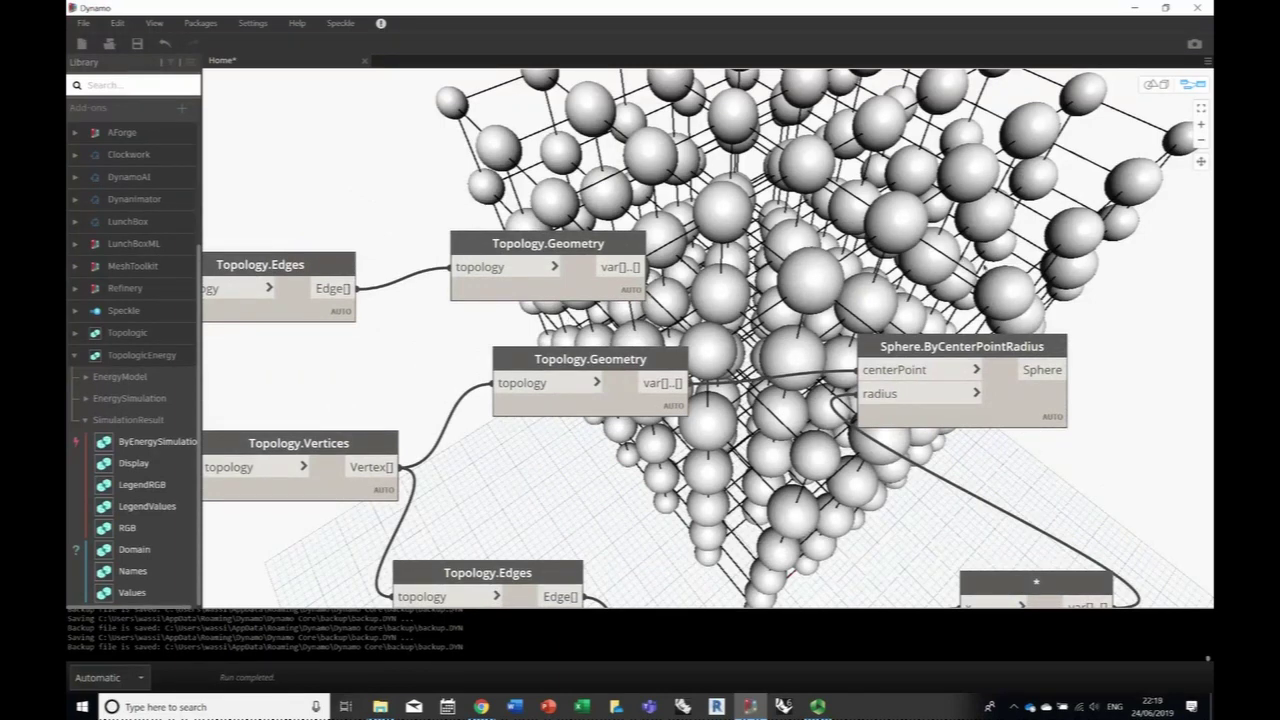
middle_click_drag(877, 292, 1105, 370)
middle_click_drag(659, 441, 617, 500)
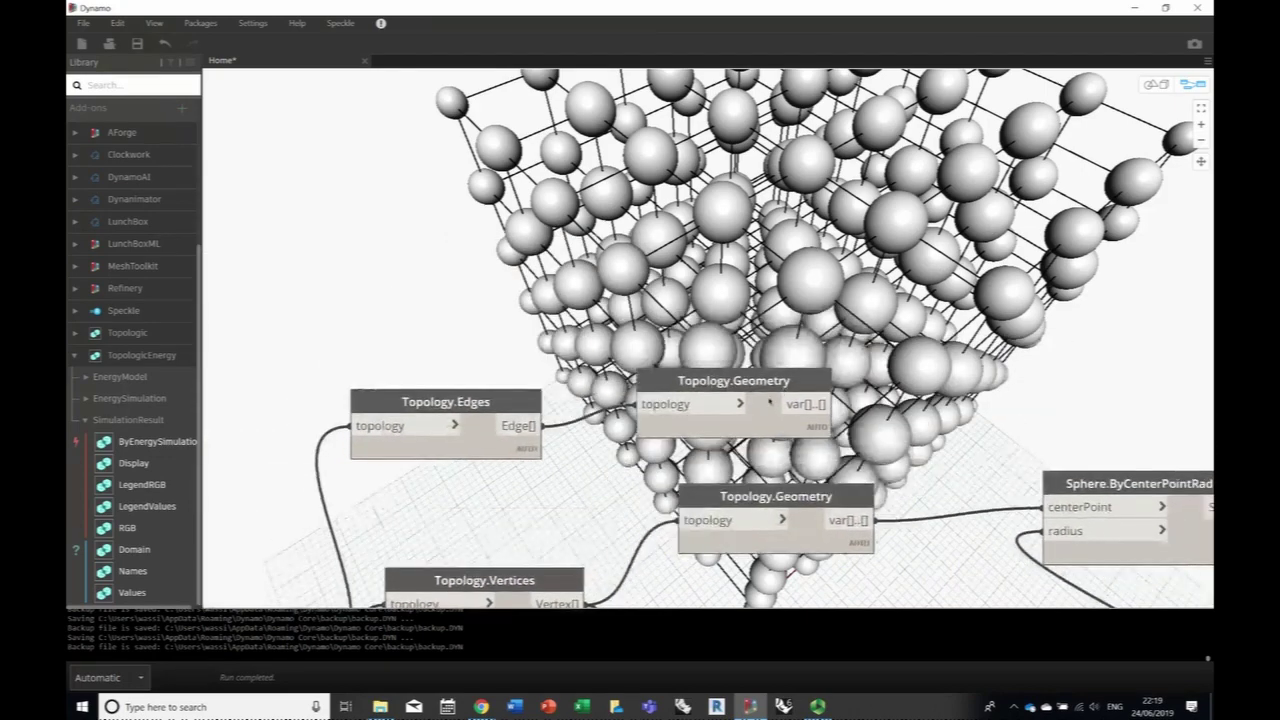
left_click_drag(769, 400, 868, 272)
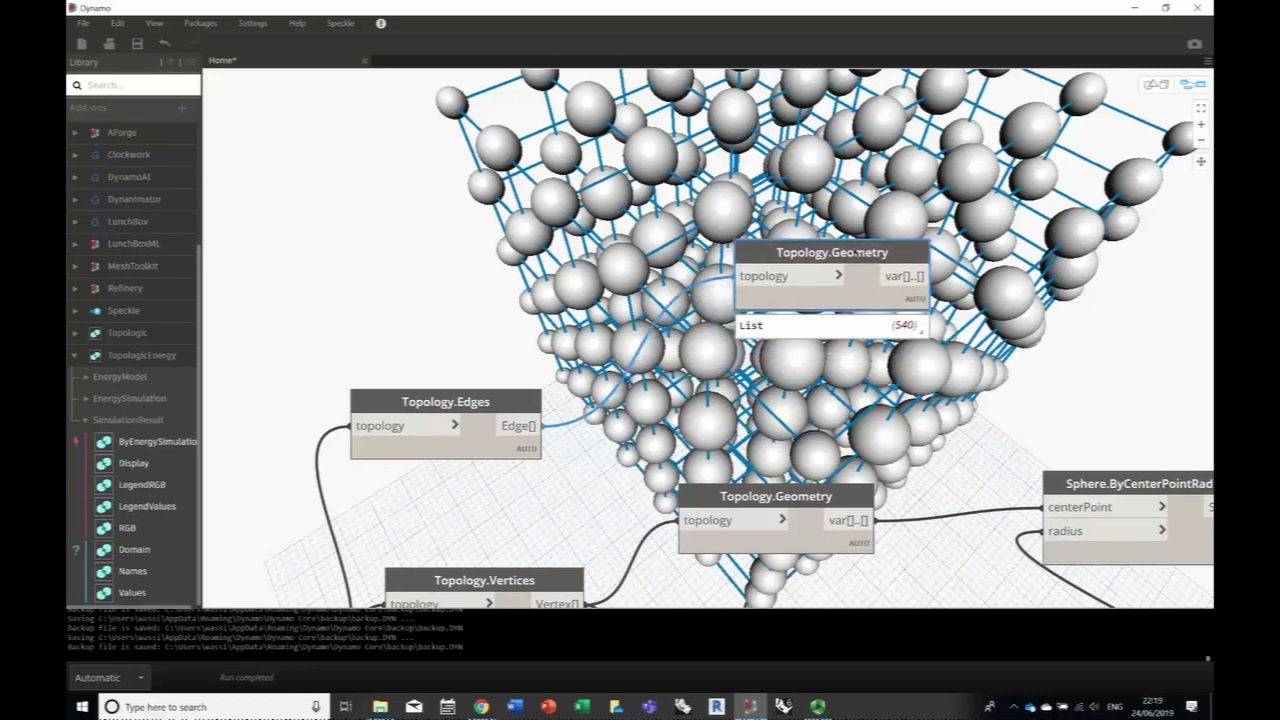
key("Delete")
left_click_drag(541, 401, 545, 242)
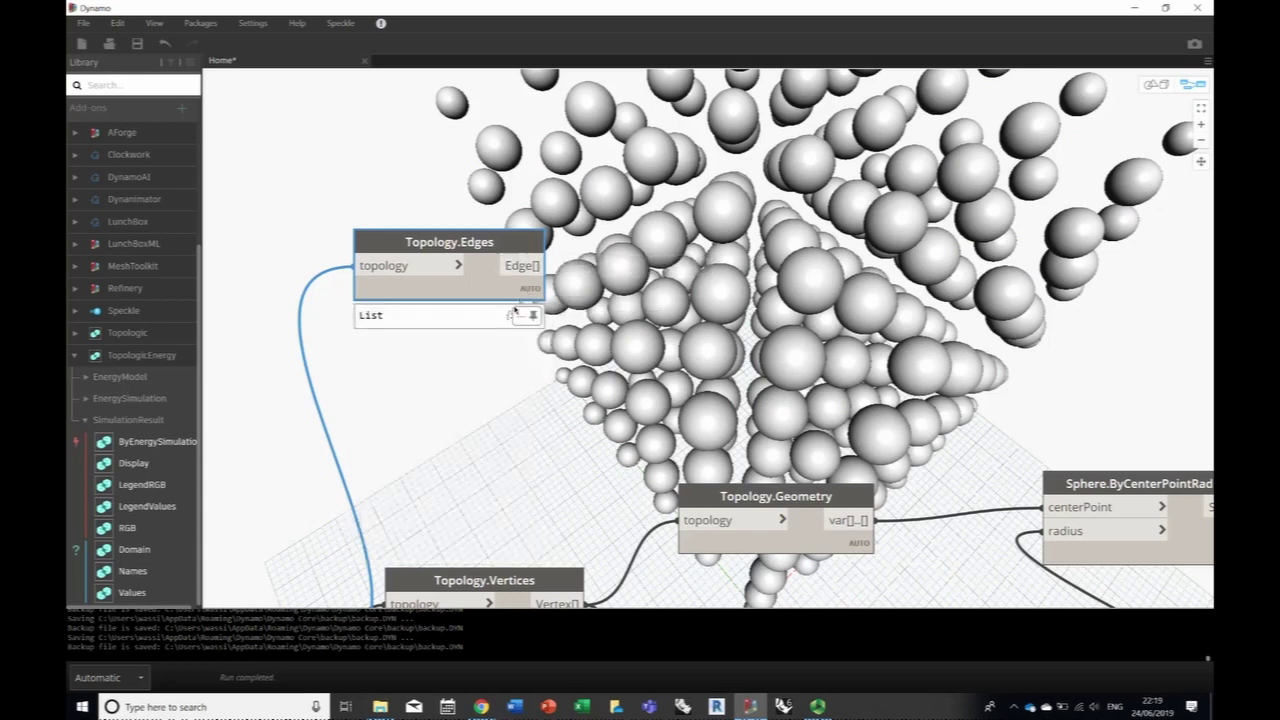
mouse_move(515, 315)
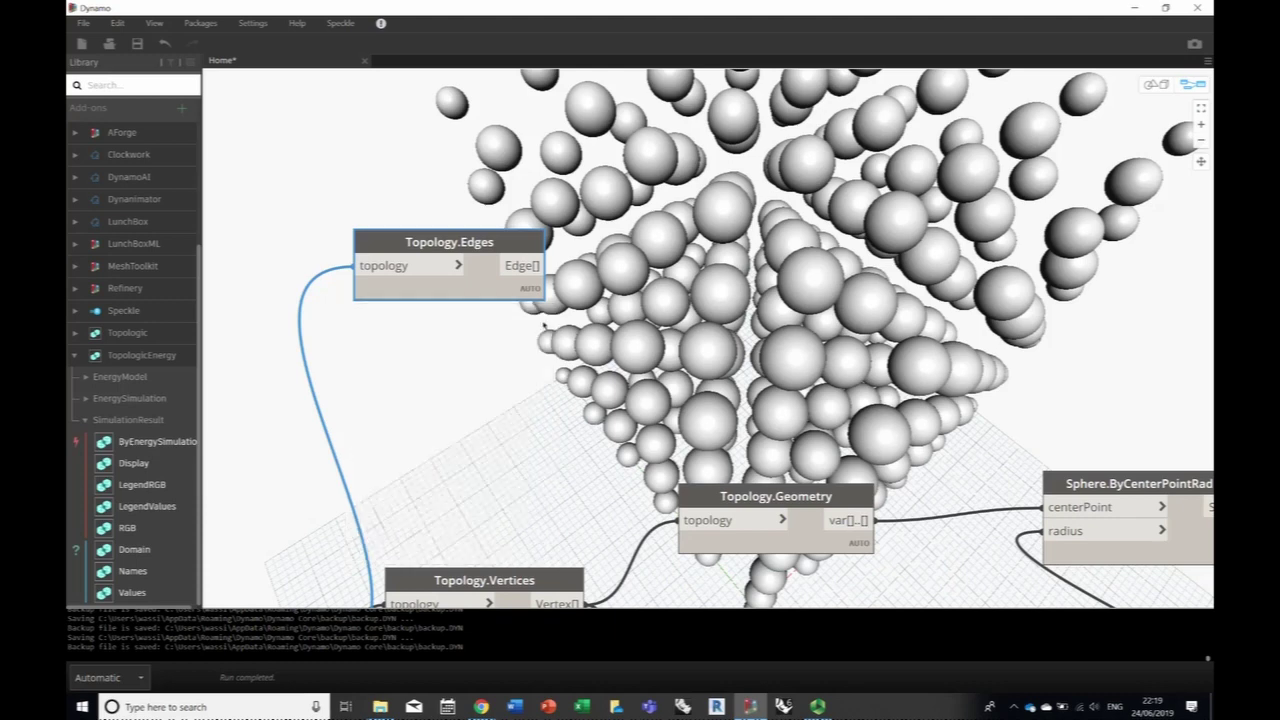
- Add the Topologic Edge.StartVertex node and connect the upper Topology.Edges node's Edge[] output to its edge input
middle_click_drag(560, 262, 505, 356)
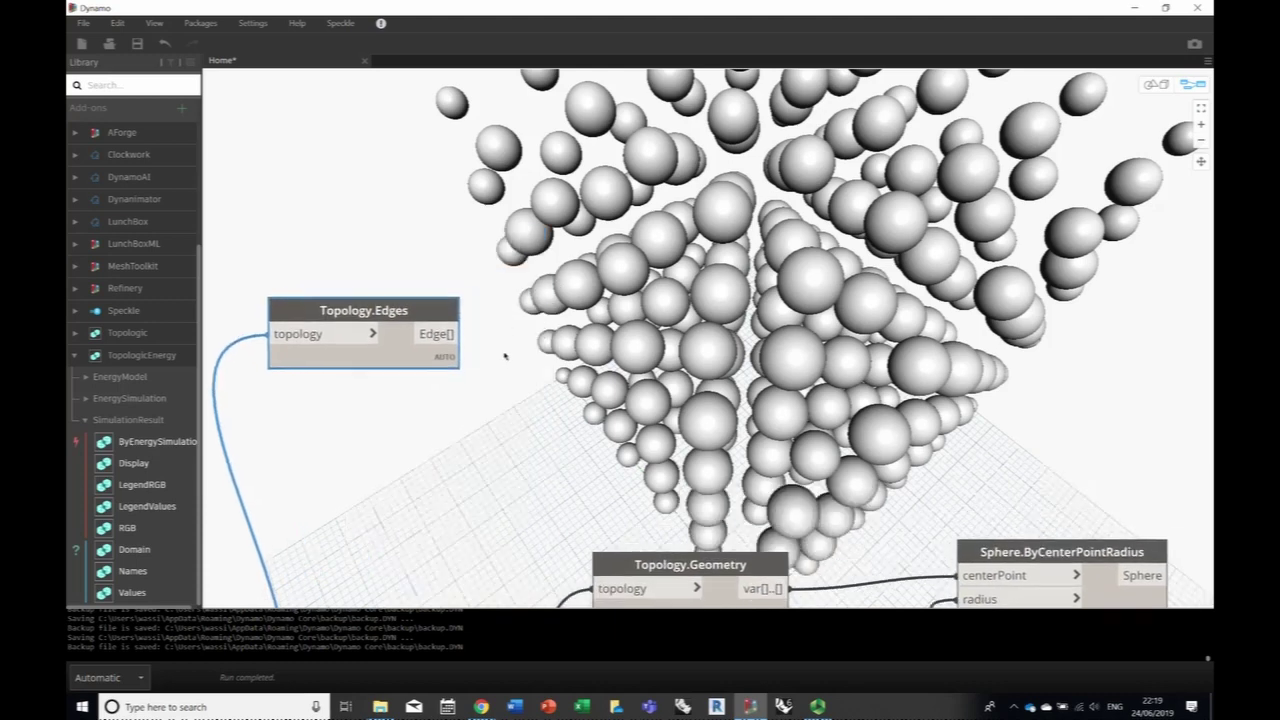
right_click(620, 277)
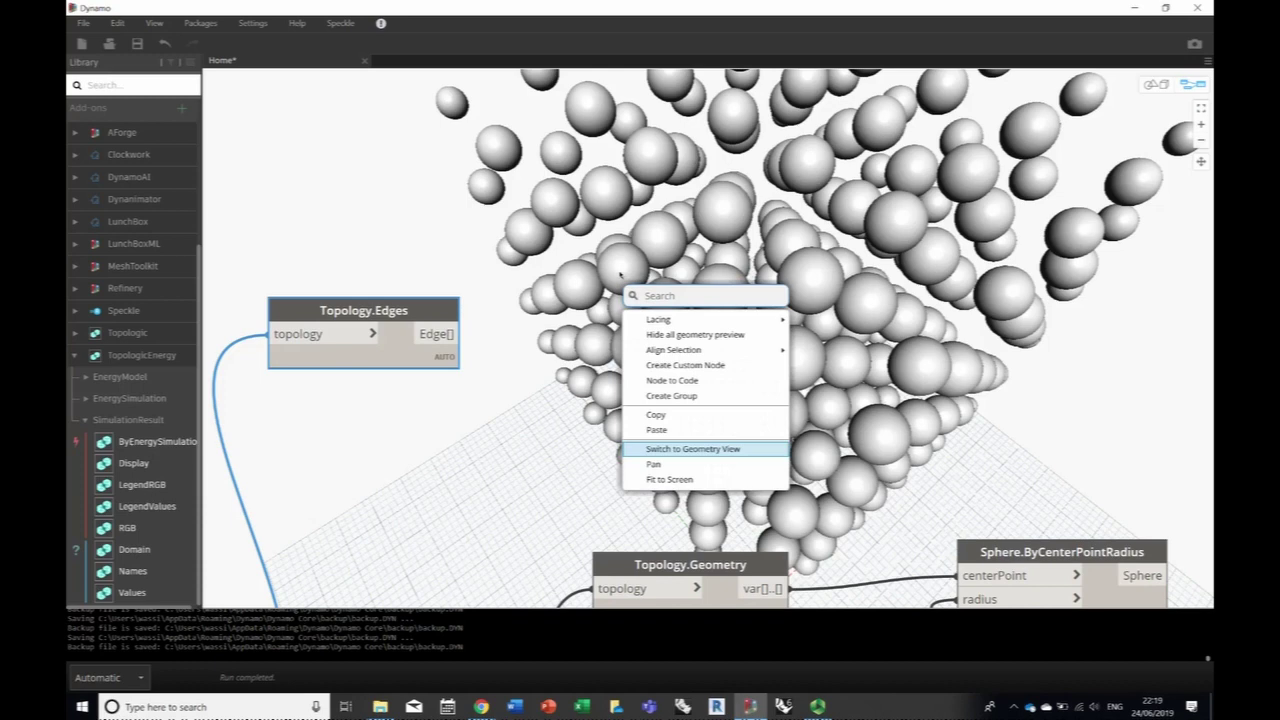
type("Edge.")
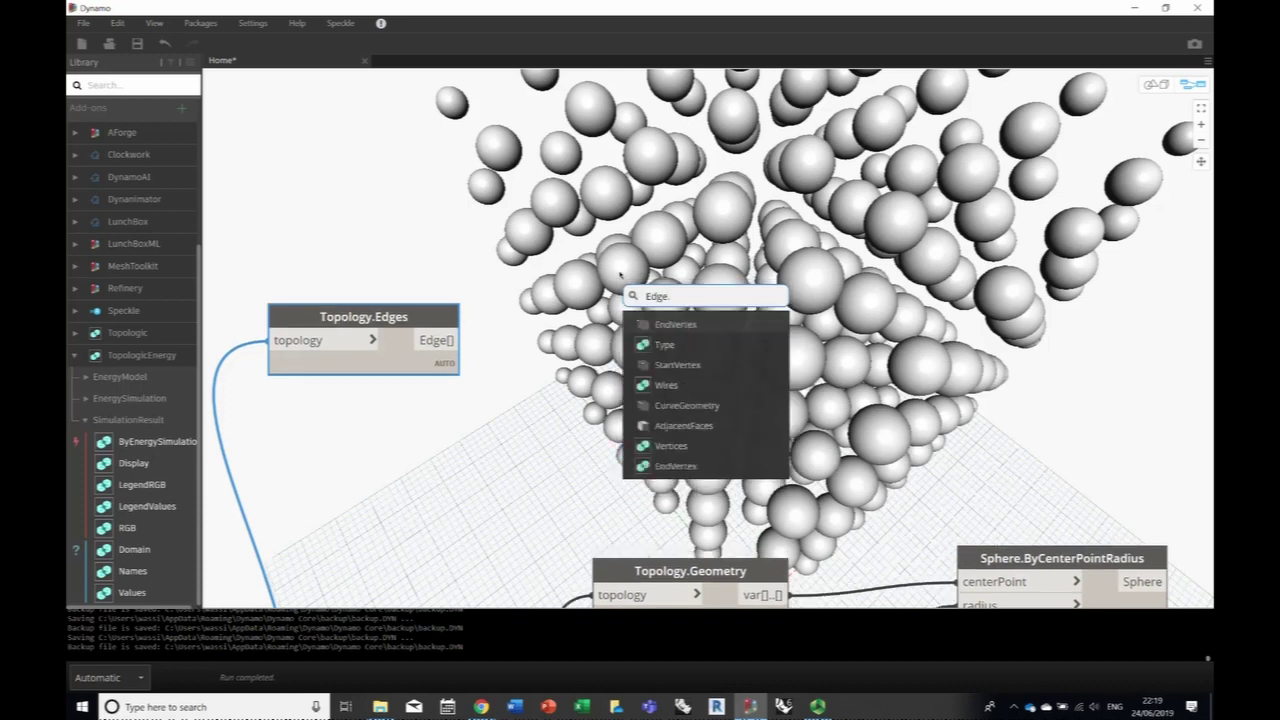
type("Star")
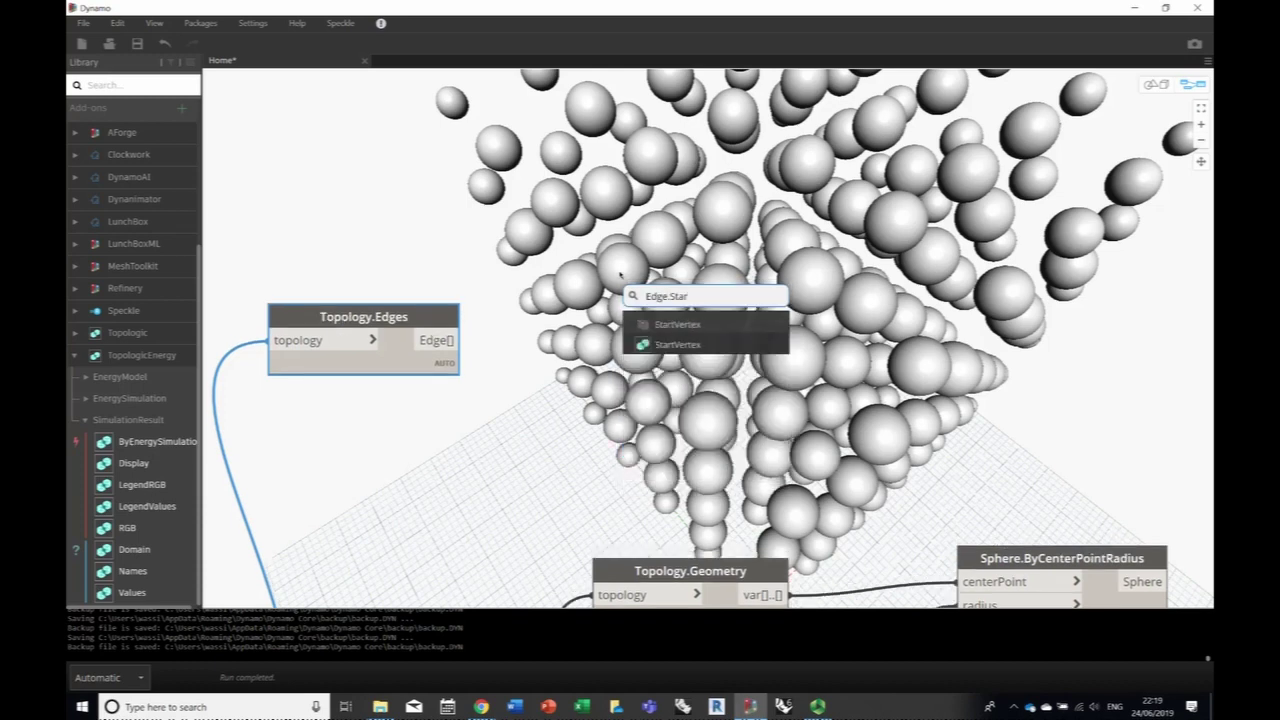
left_click(675, 345)
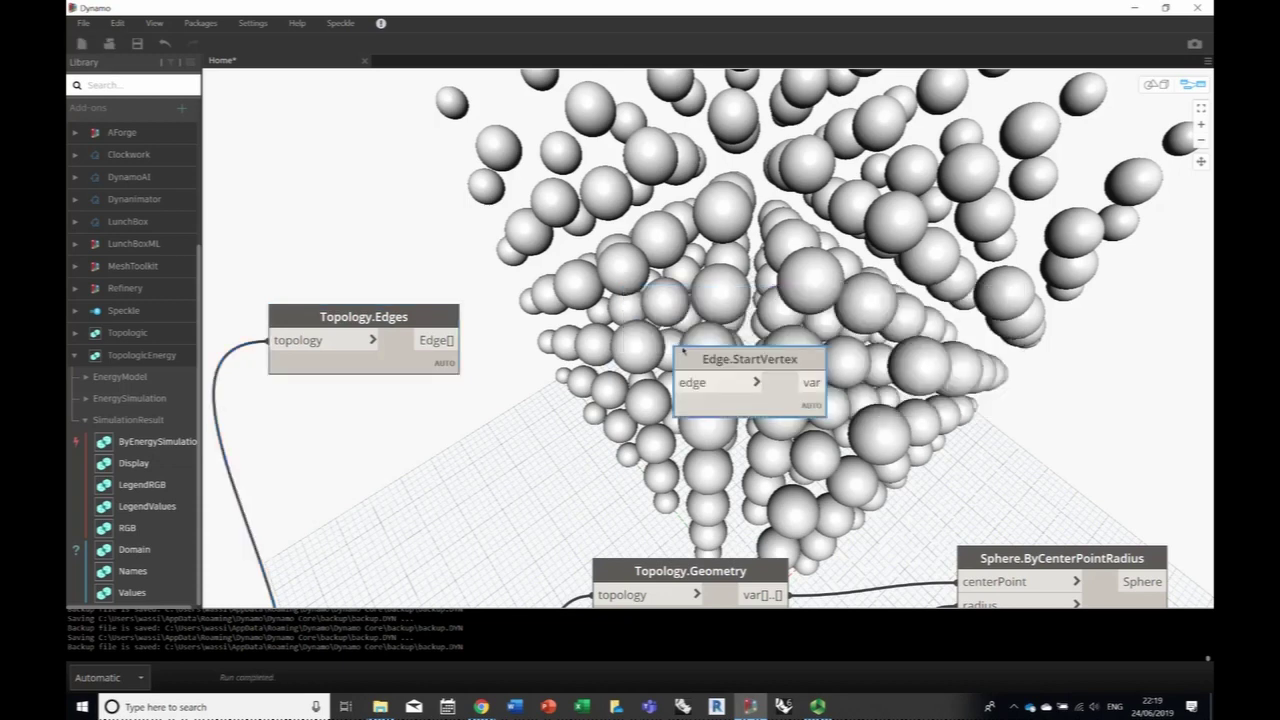
left_click_drag(790, 355, 640, 225)
left_click(441, 341)
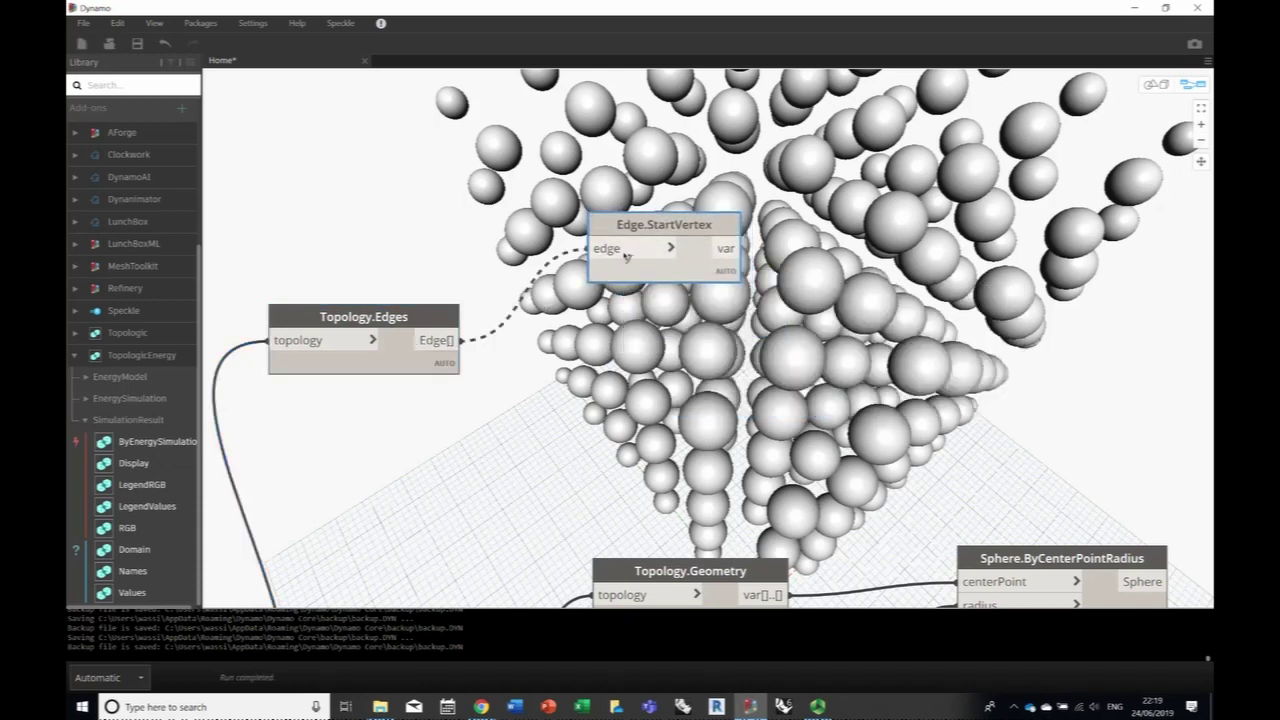
left_click(593, 248)
- Add the Topologic Edge.EndVertex node below Edge.StartVertex, connect the same Edge[] output to it, and preview both nodes' outputs
right_click(604, 333)
type("Ed")
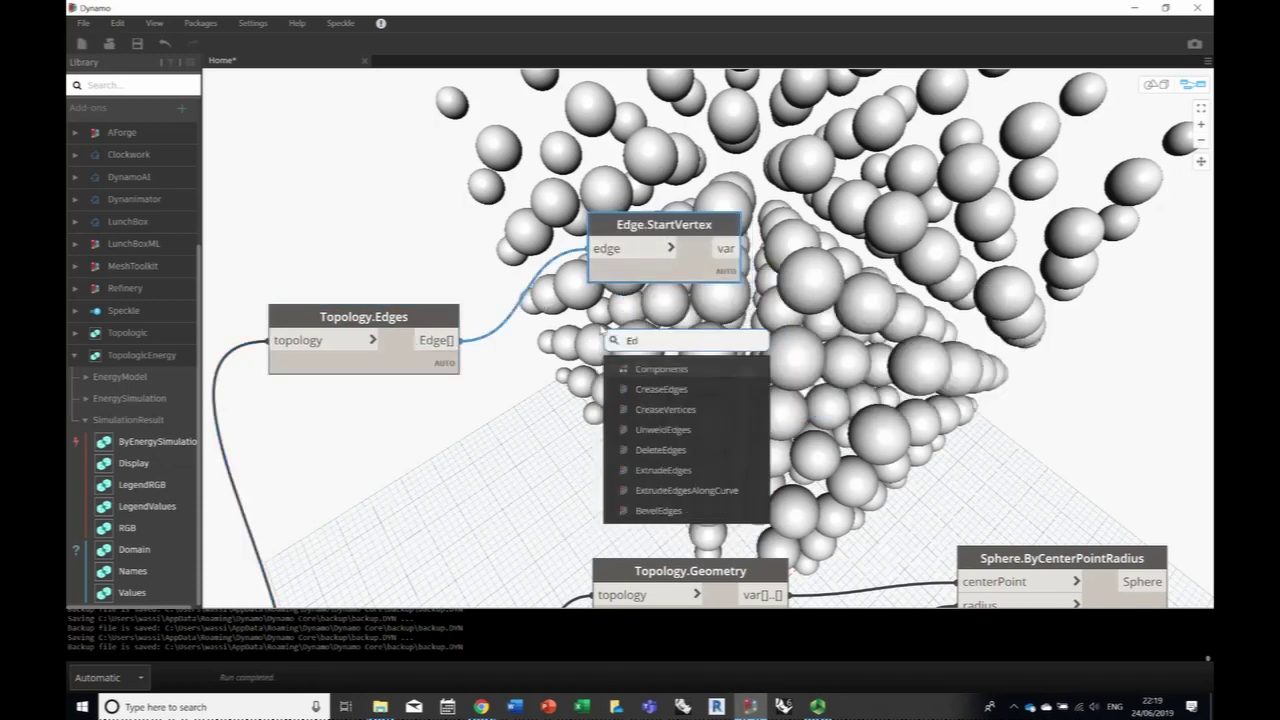
type("ge.End")
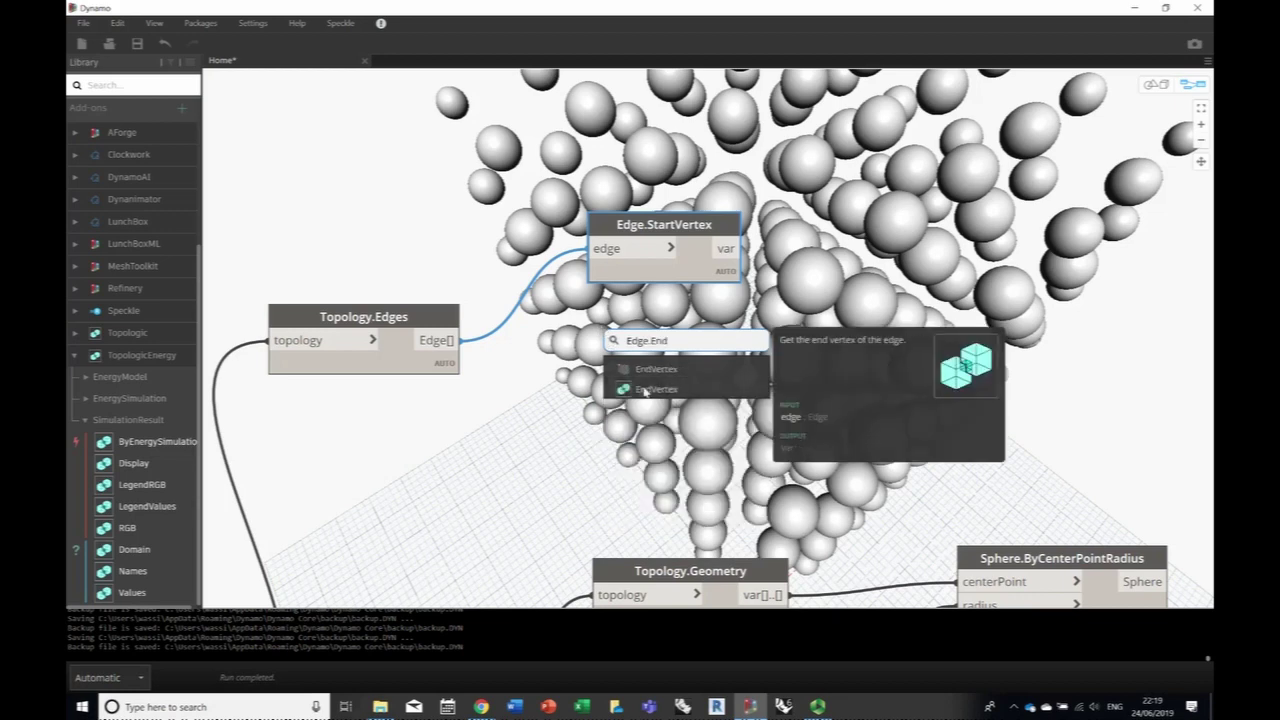
left_click(646, 389)
left_click_drag(660, 398, 599, 333)
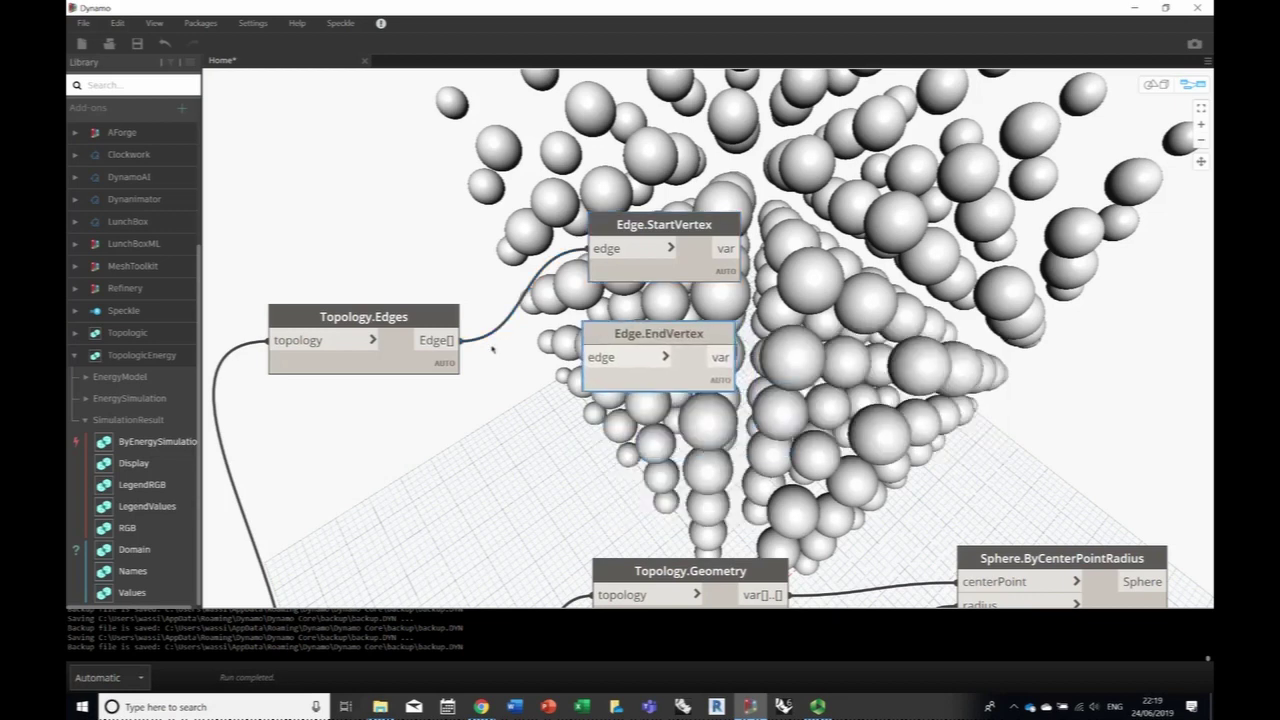
left_click(439, 341)
left_click(602, 357)
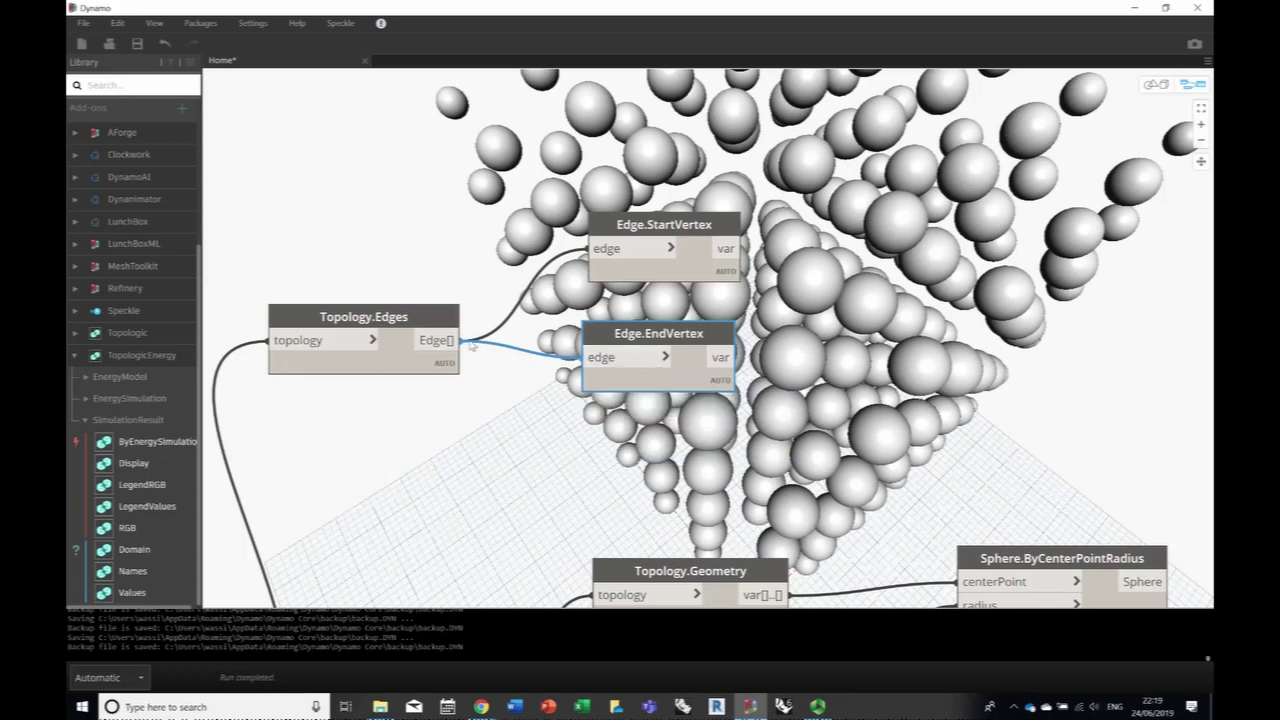
mouse_move(440, 398)
mouse_move(728, 298)
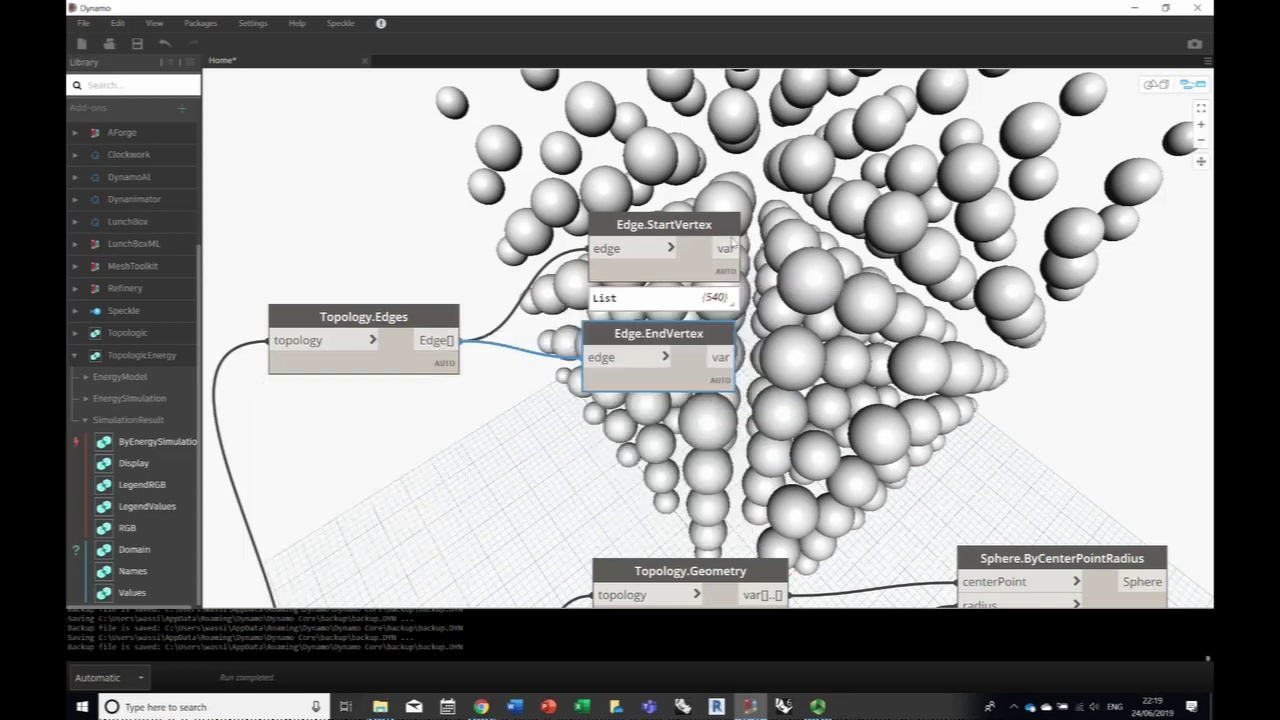
mouse_move(716, 413)
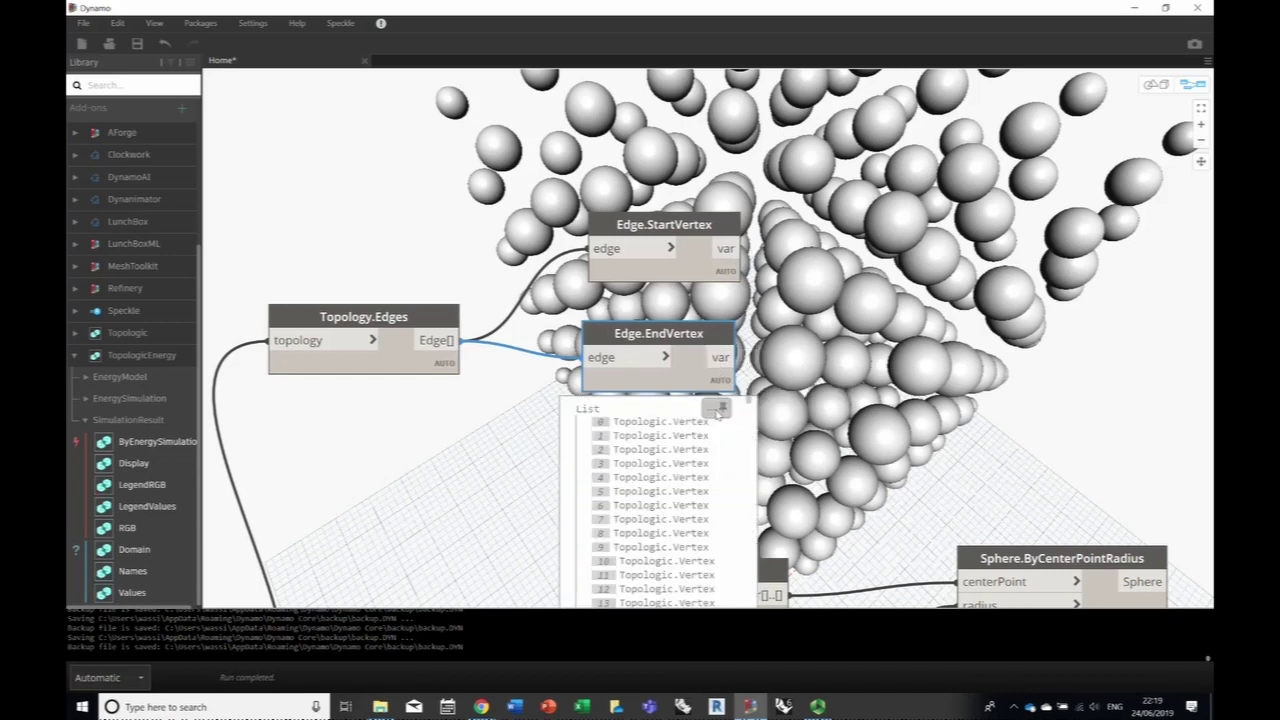
- Align the Edge.StartVertex node above Edge.EndVertex and add a Topologic Vertex.Z node beside Edge.StartVertex
middle_click_drag(797, 355, 563, 376)
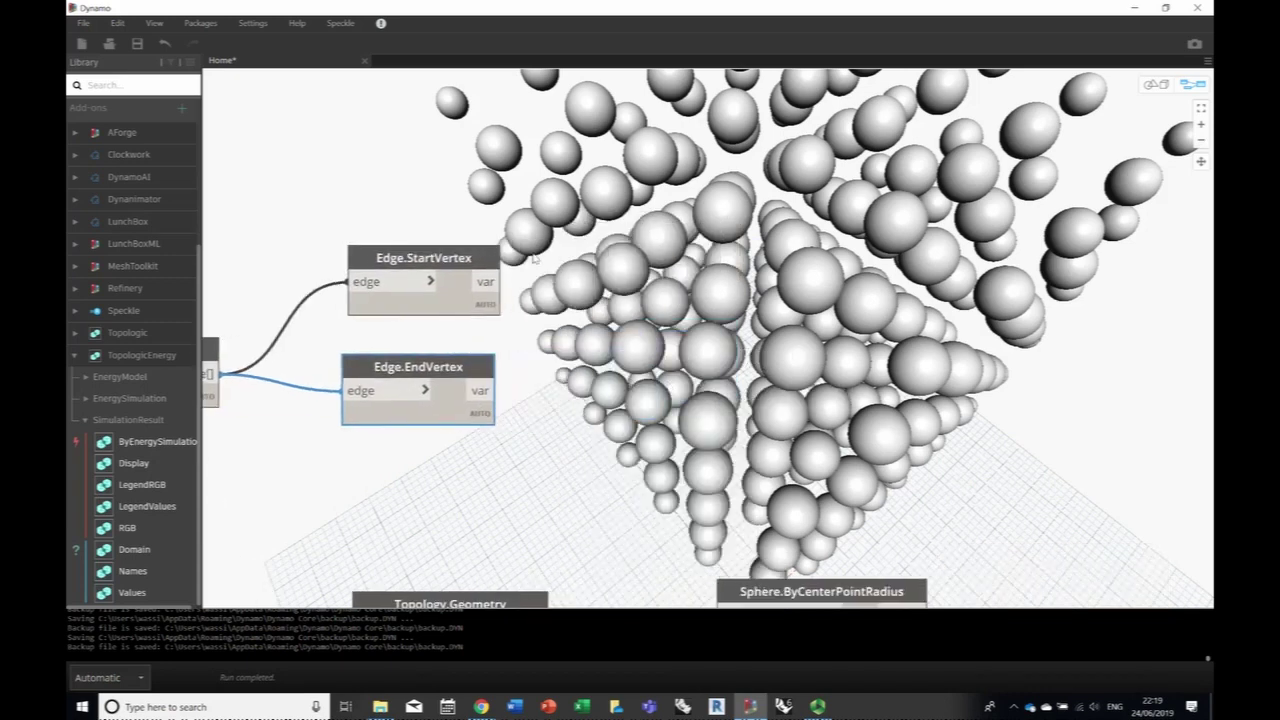
mouse_move(481, 260)
left_mouse_down()
mouse_move(439, 262)
mouse_move(475, 263)
left_mouse_up()
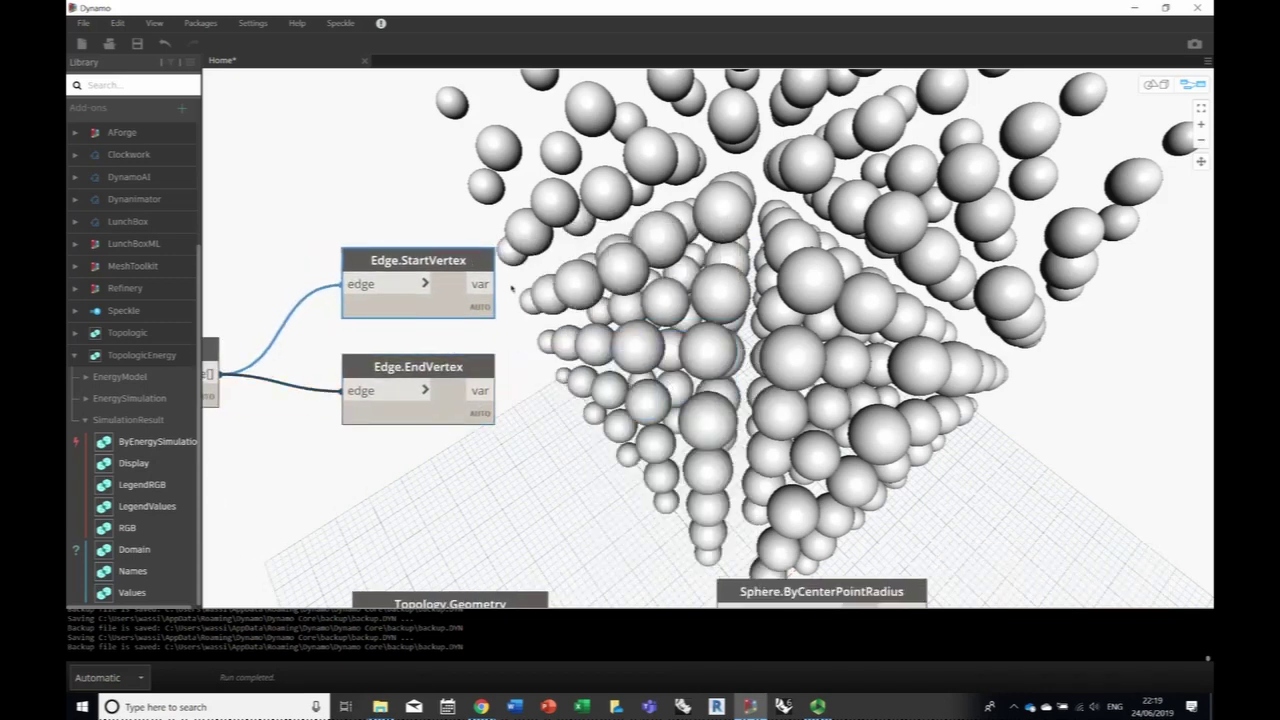
right_click(617, 298)
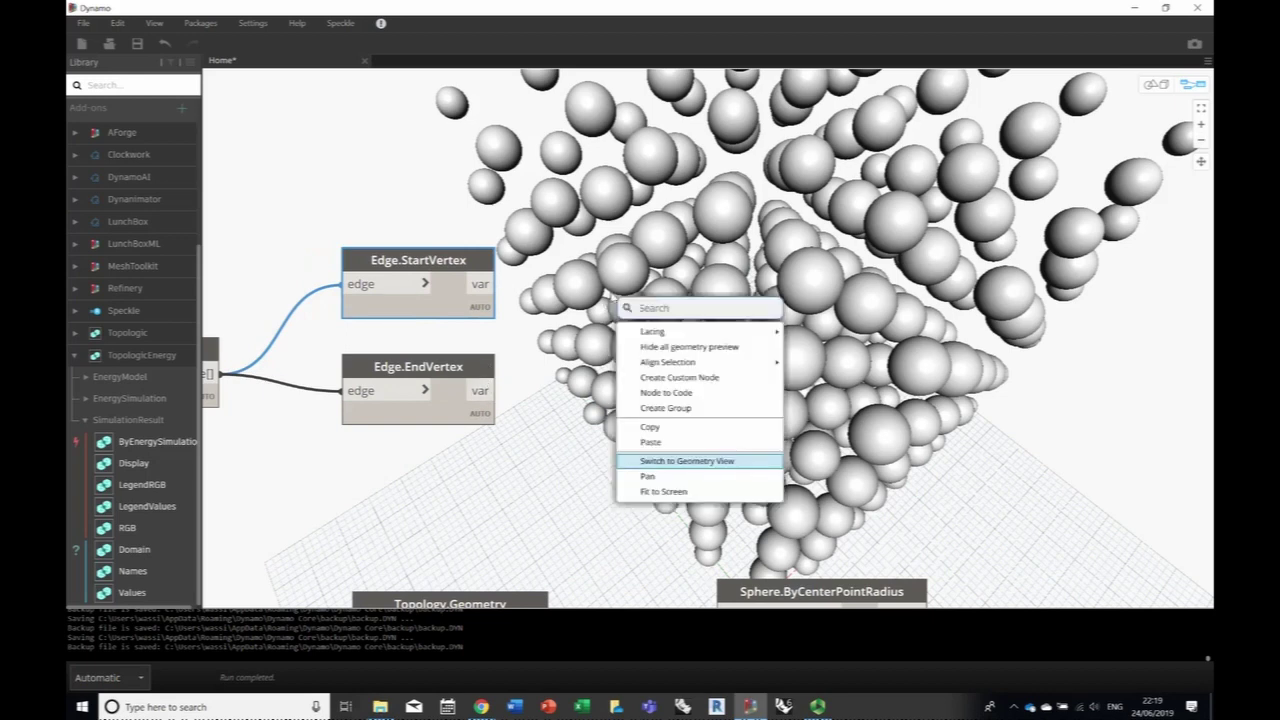
type("Vect")
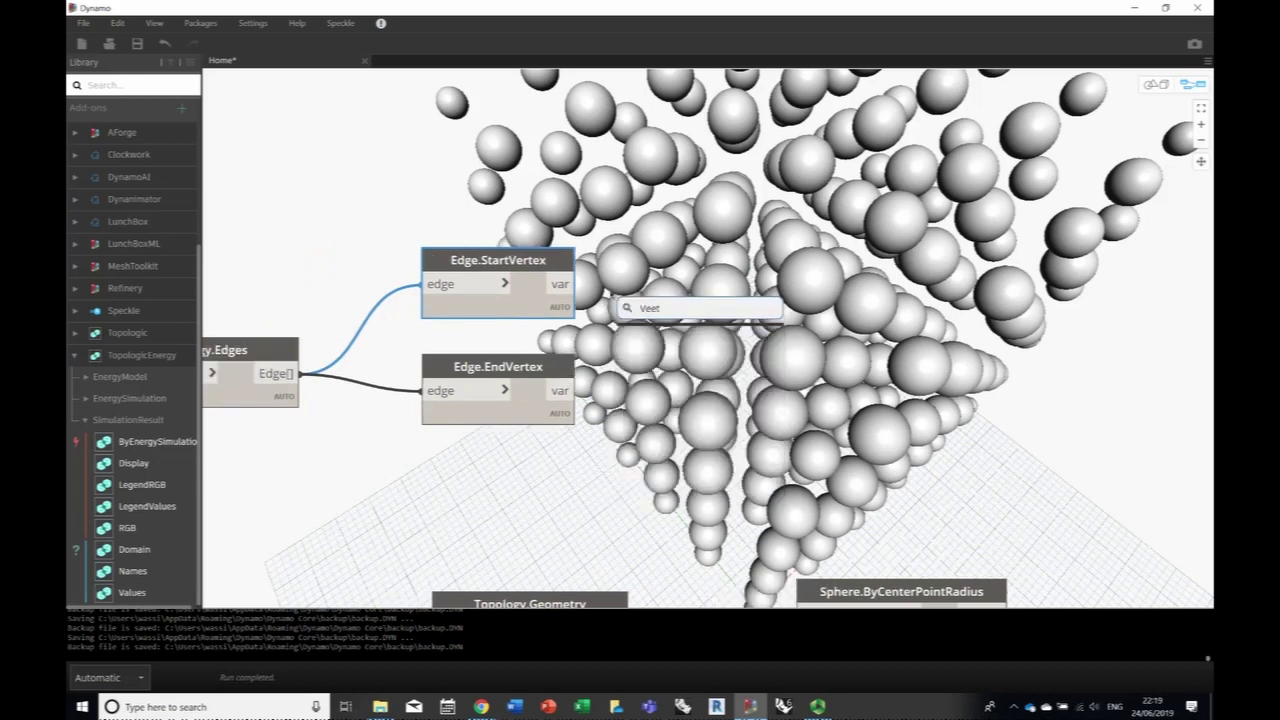
key("BackSpace")
key("BackSpace")
type("rtex.")
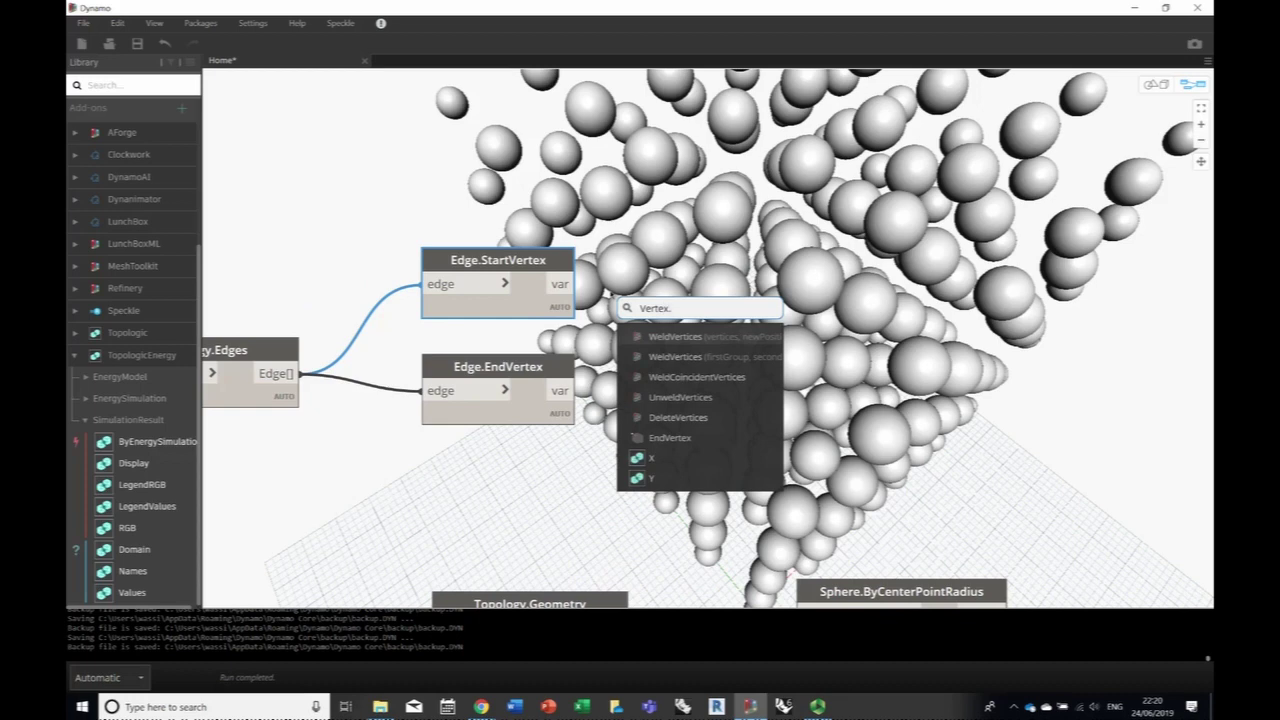
type("Z")
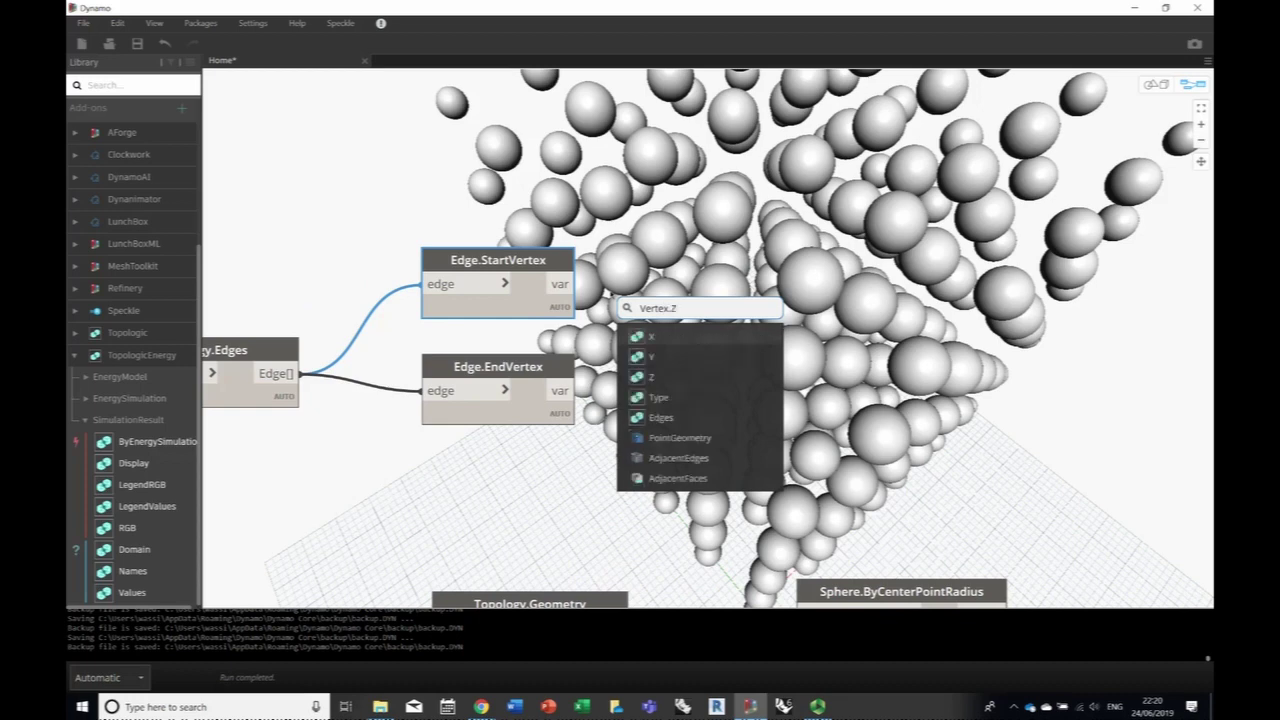
left_click(652, 378)
left_click_drag(674, 389, 651, 257)
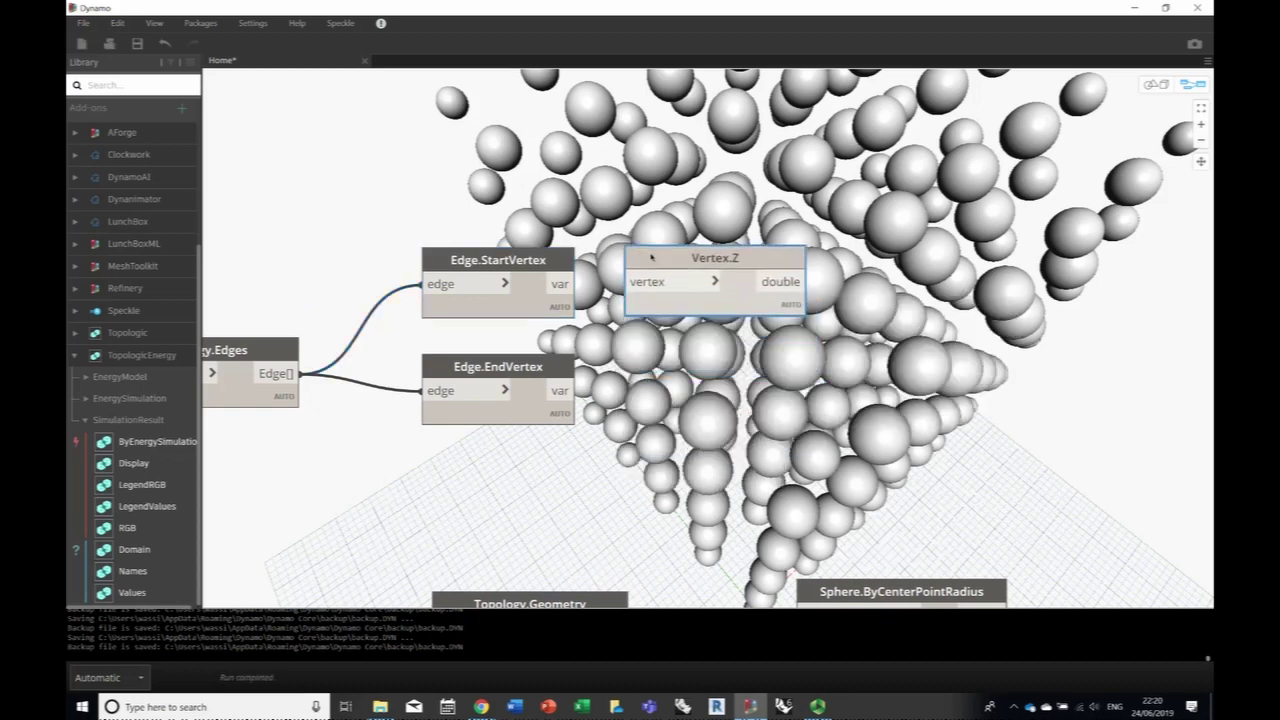
- Duplicate Vertex.Z below the original, connect Edge.StartVertex to the upper copy and Edge.EndVertex to the lower, and preview their outputs
key("ctrl+c")
key("ctrl+v")
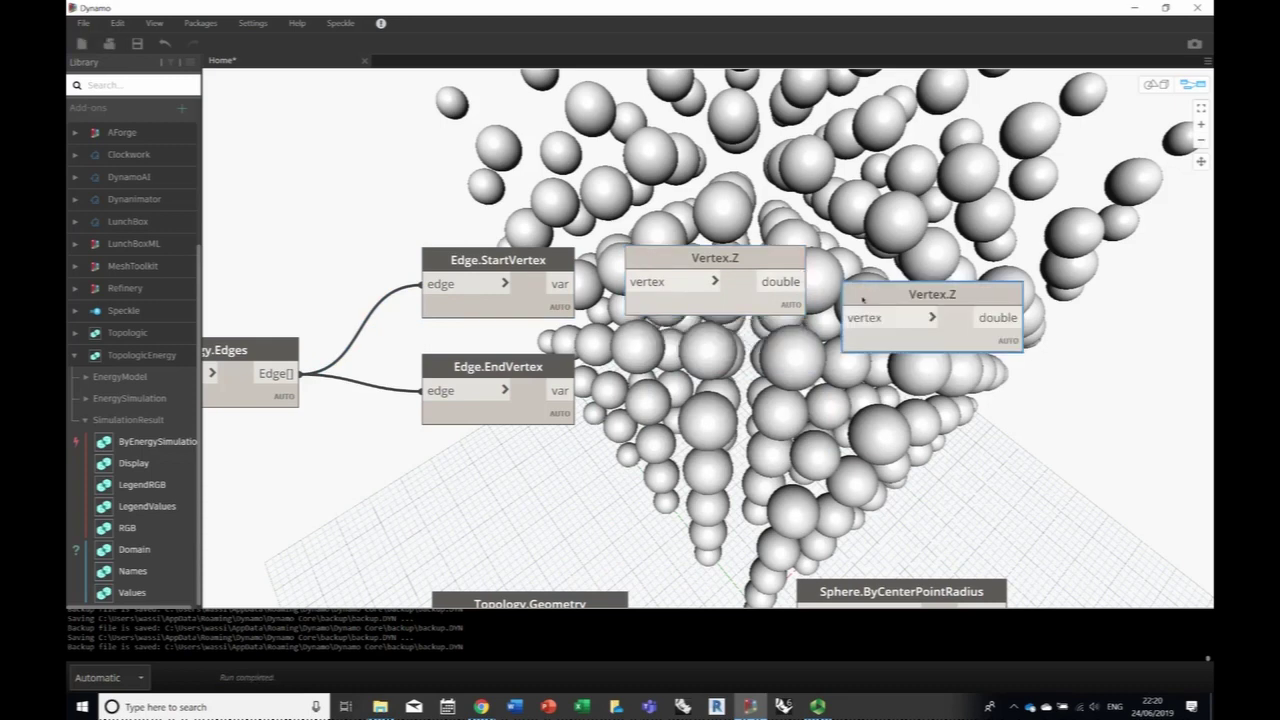
left_click_drag(863, 288, 637, 362)
left_click_drag(558, 283, 633, 282)
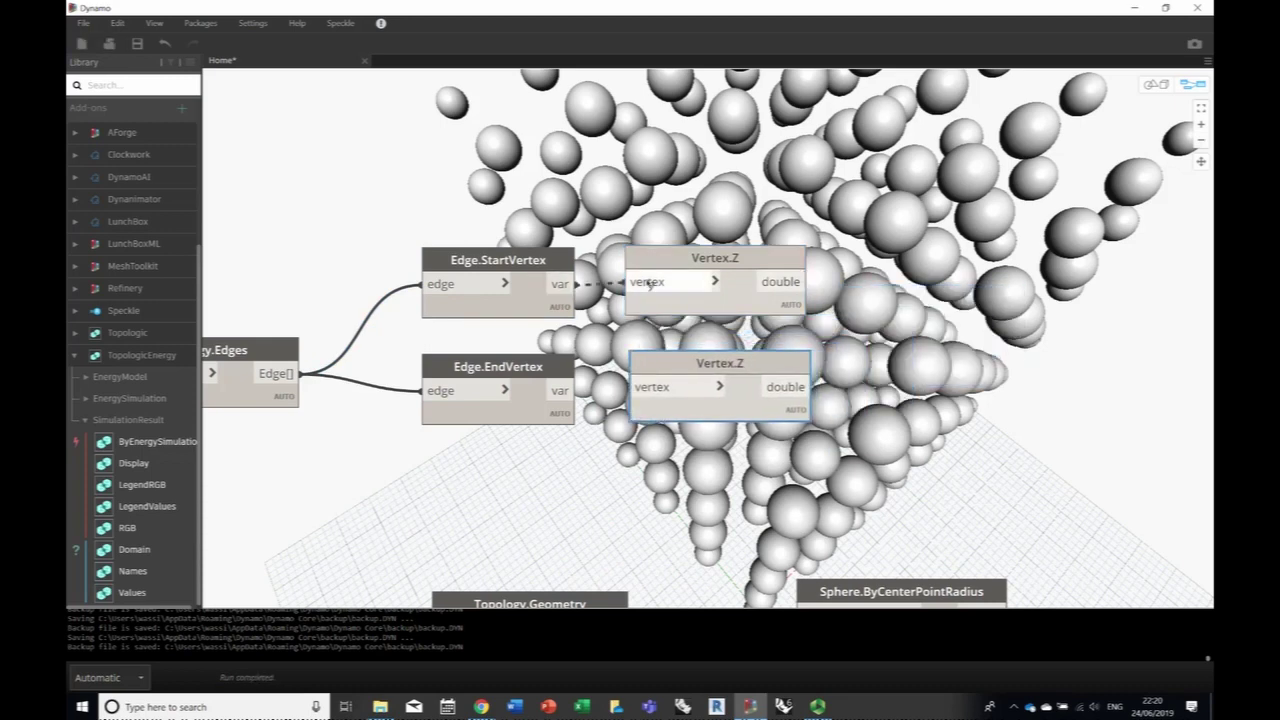
left_click_drag(560, 390, 636, 387)
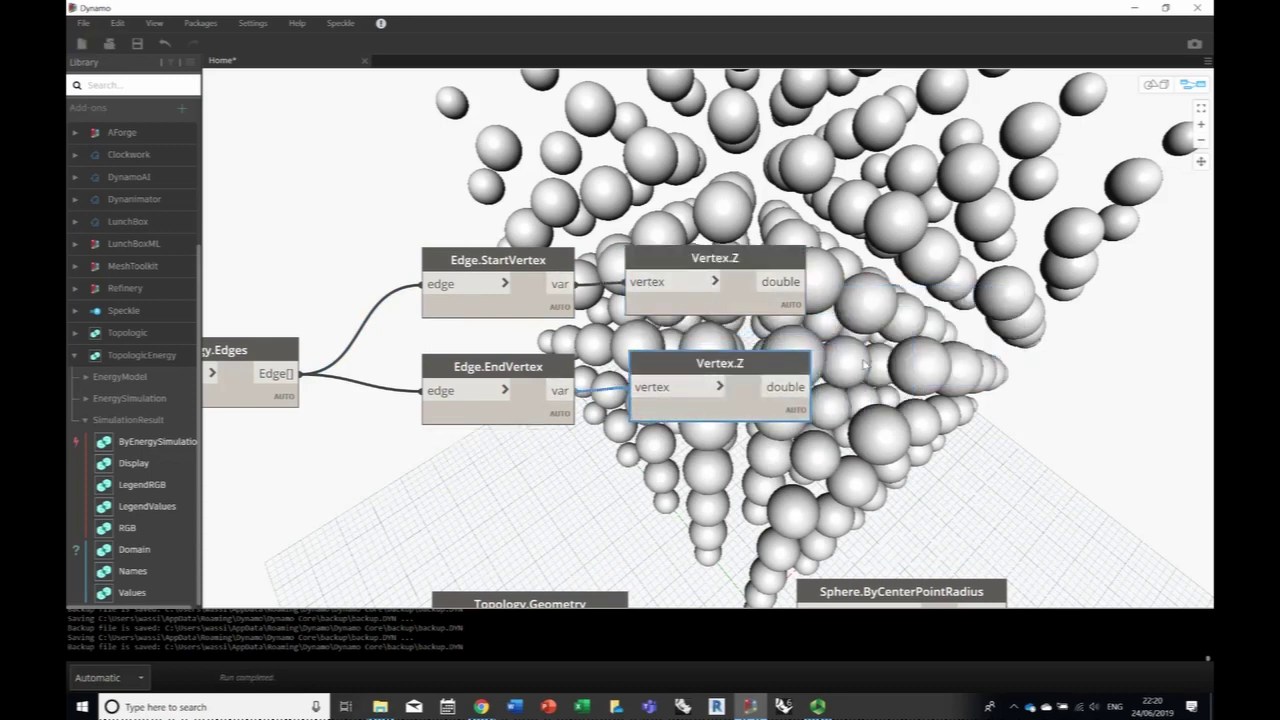
middle_click_drag(870, 355, 693, 333)
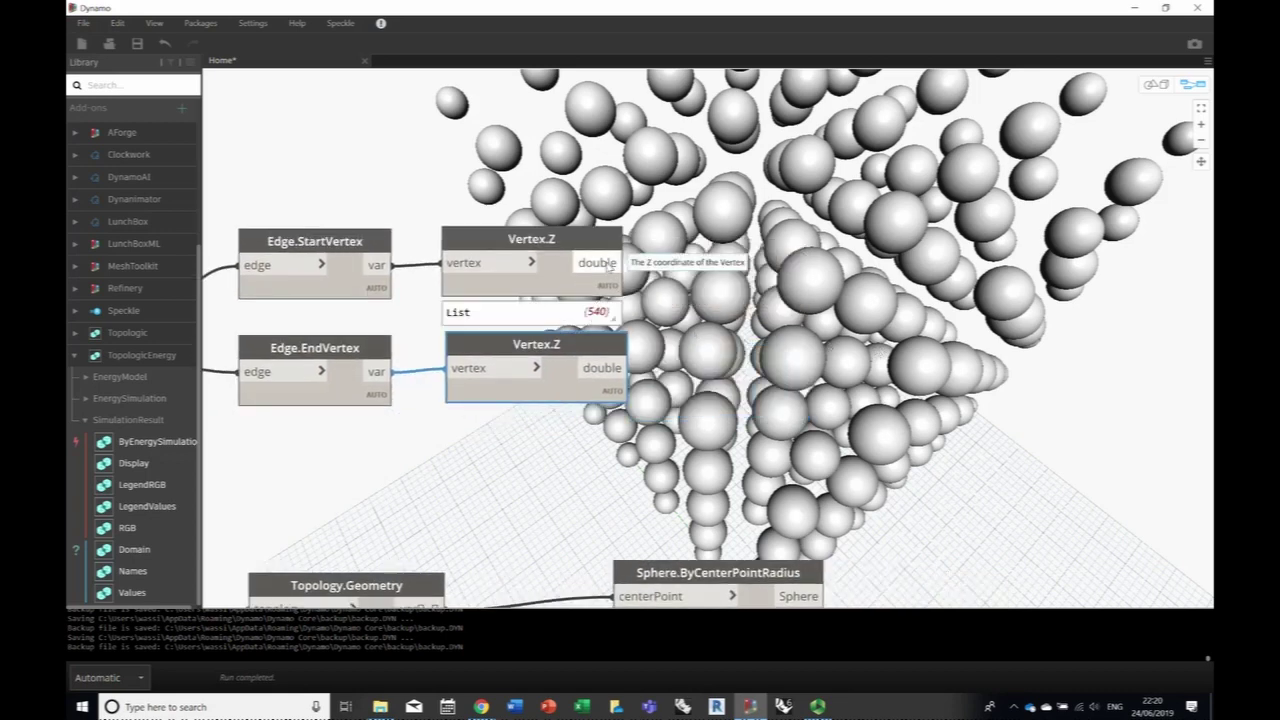
mouse_move(604, 312)
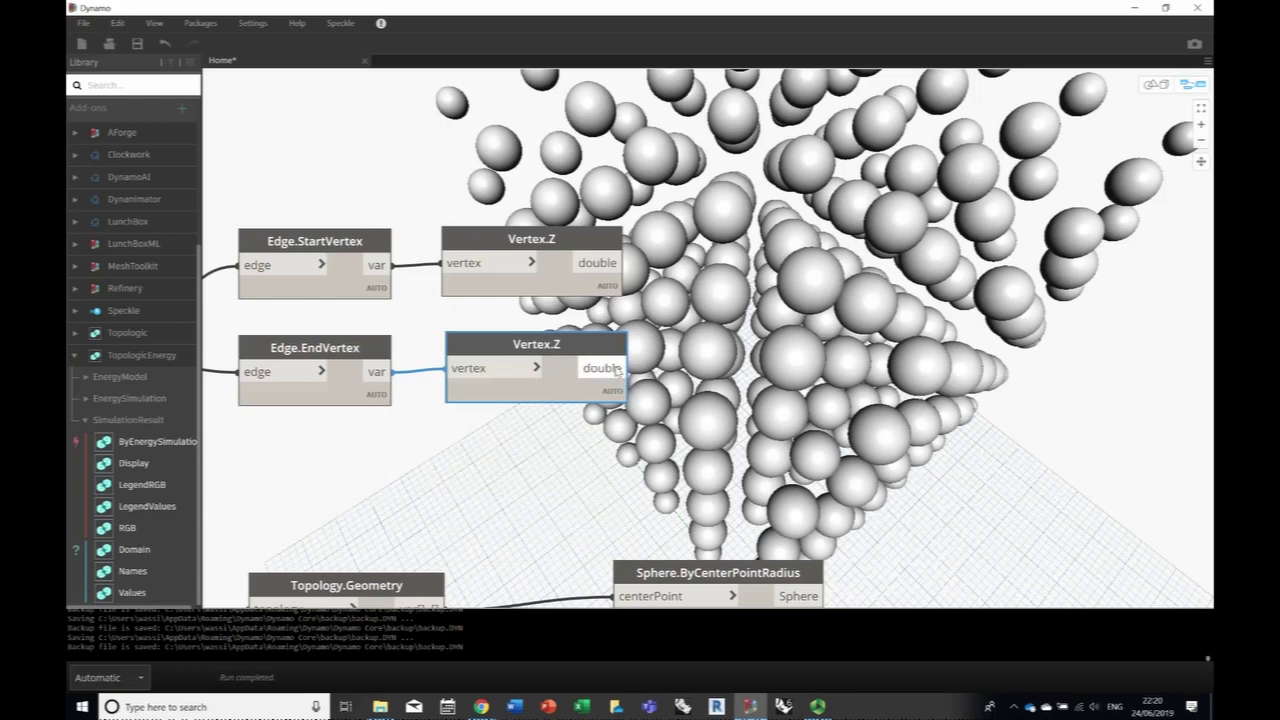
mouse_move(612, 404)
- Add an == node, connect the upper Vertex.Z output to x and the lower to y, and preview the comparison
middle_click_drag(688, 335, 609, 376)
right_click(670, 371)
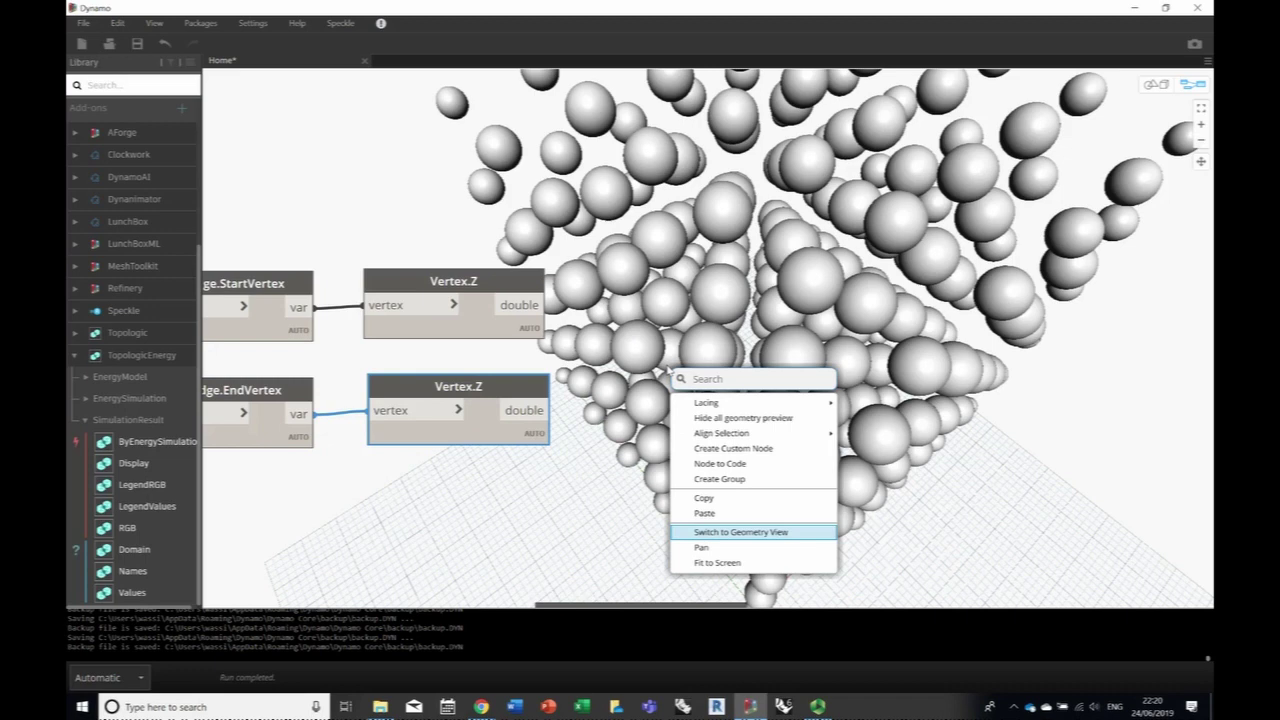
type("==")
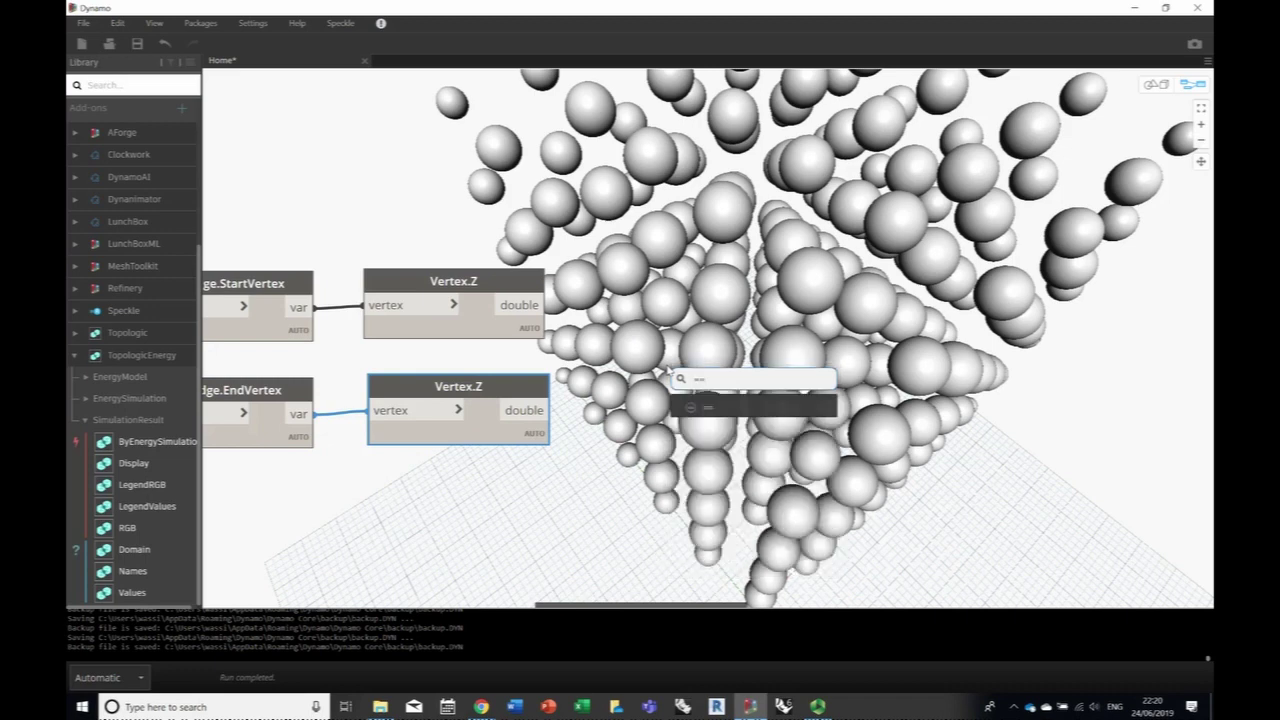
left_click(708, 418)
left_click_drag(730, 417, 681, 326)
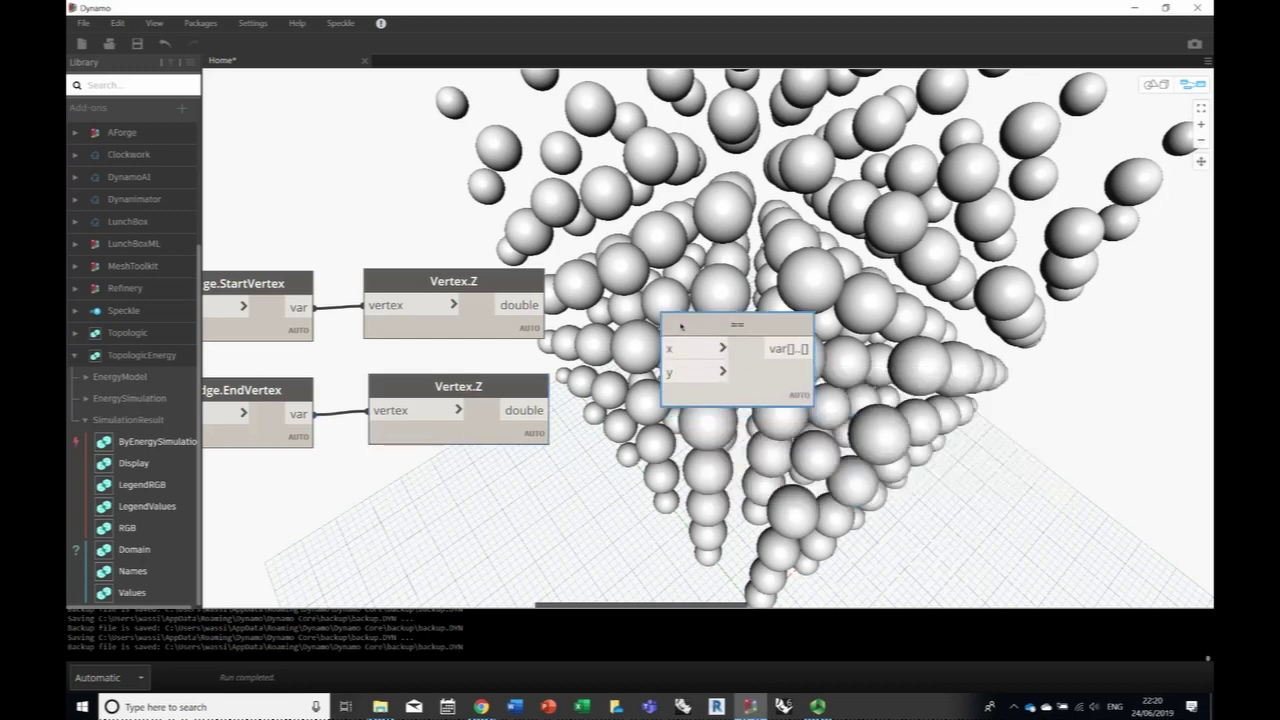
left_click_drag(519, 305, 668, 347)
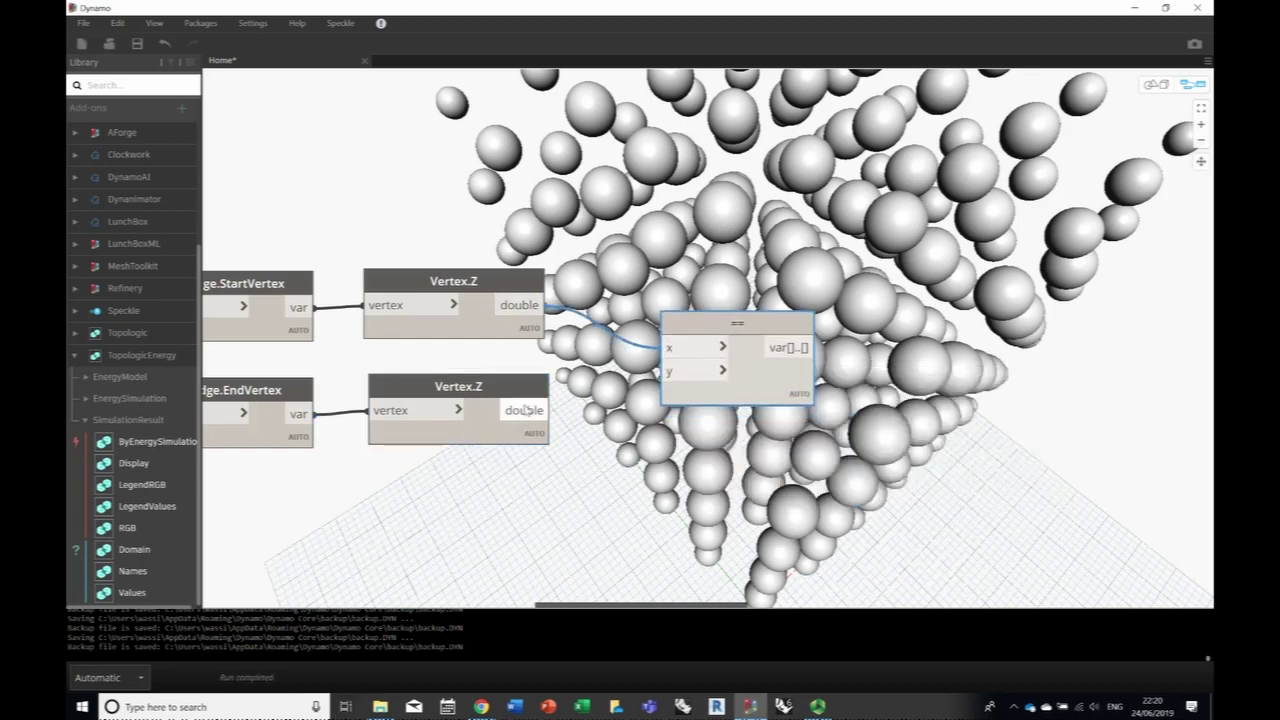
left_click_drag(526, 410, 668, 371)
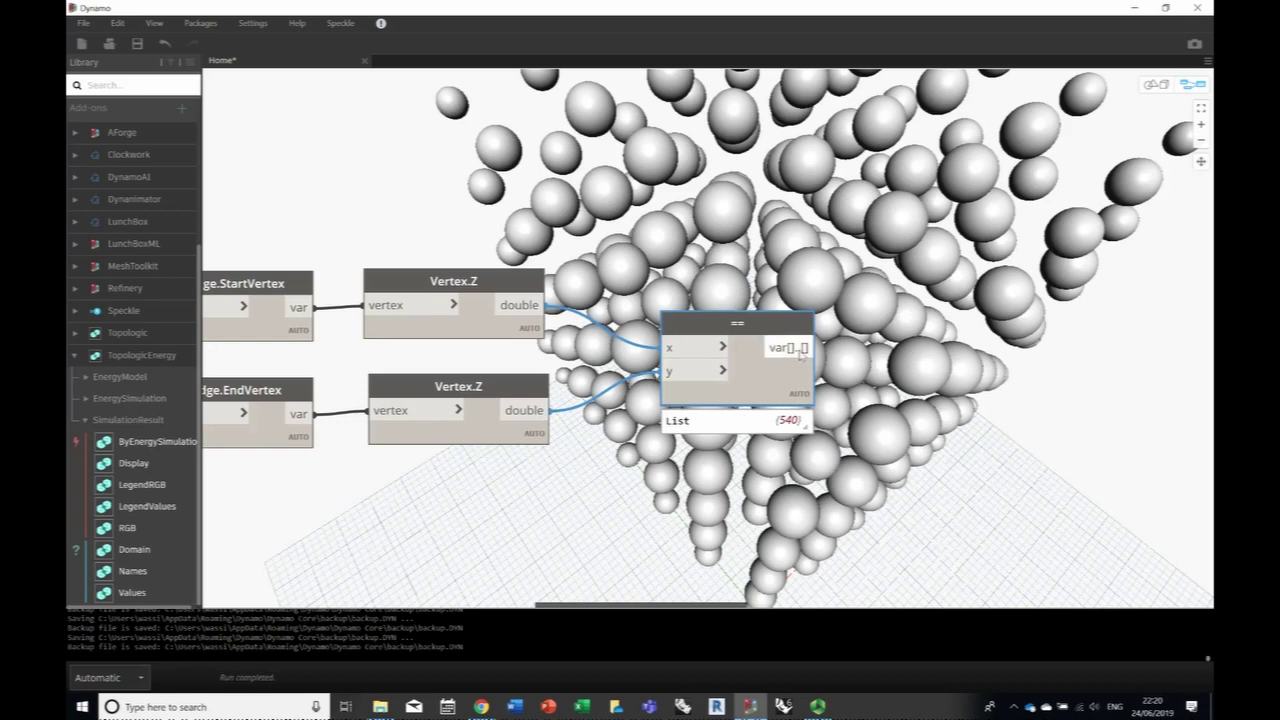
mouse_move(803, 430)
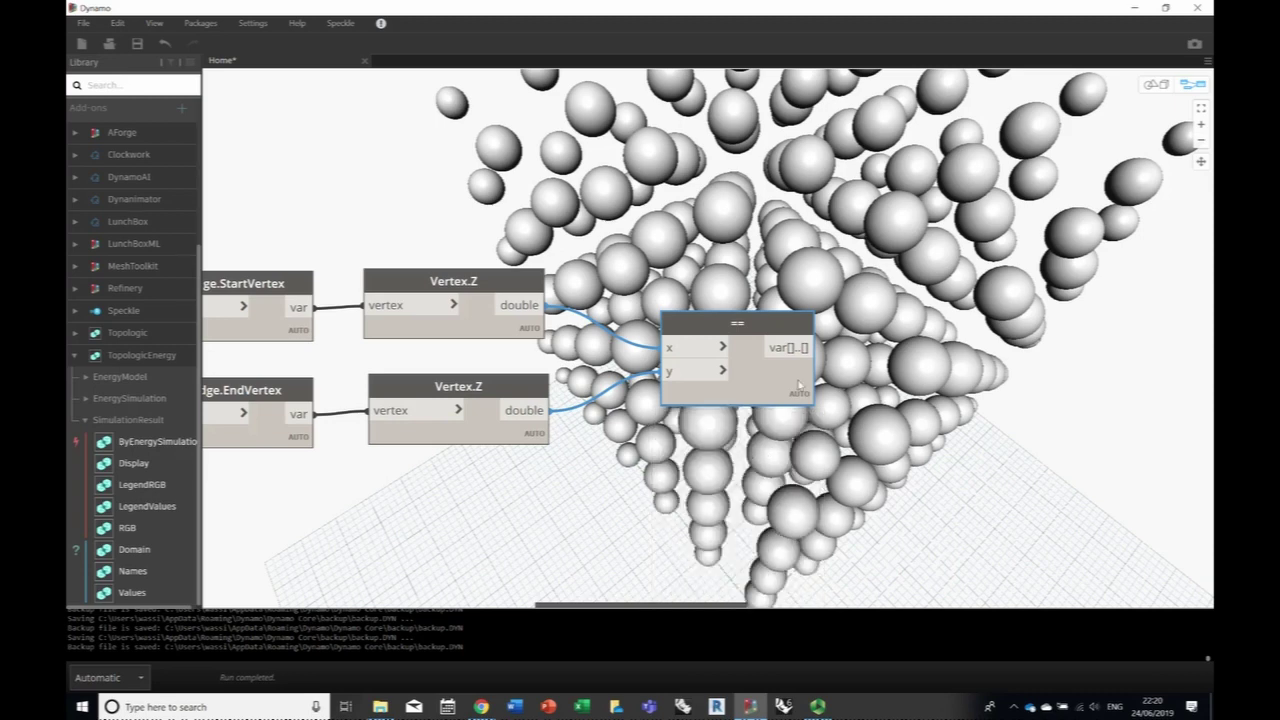
- Add a List.FilterByBoolMask node and place it above and beyond the == node
middle_click_drag(756, 409, 847, 467)
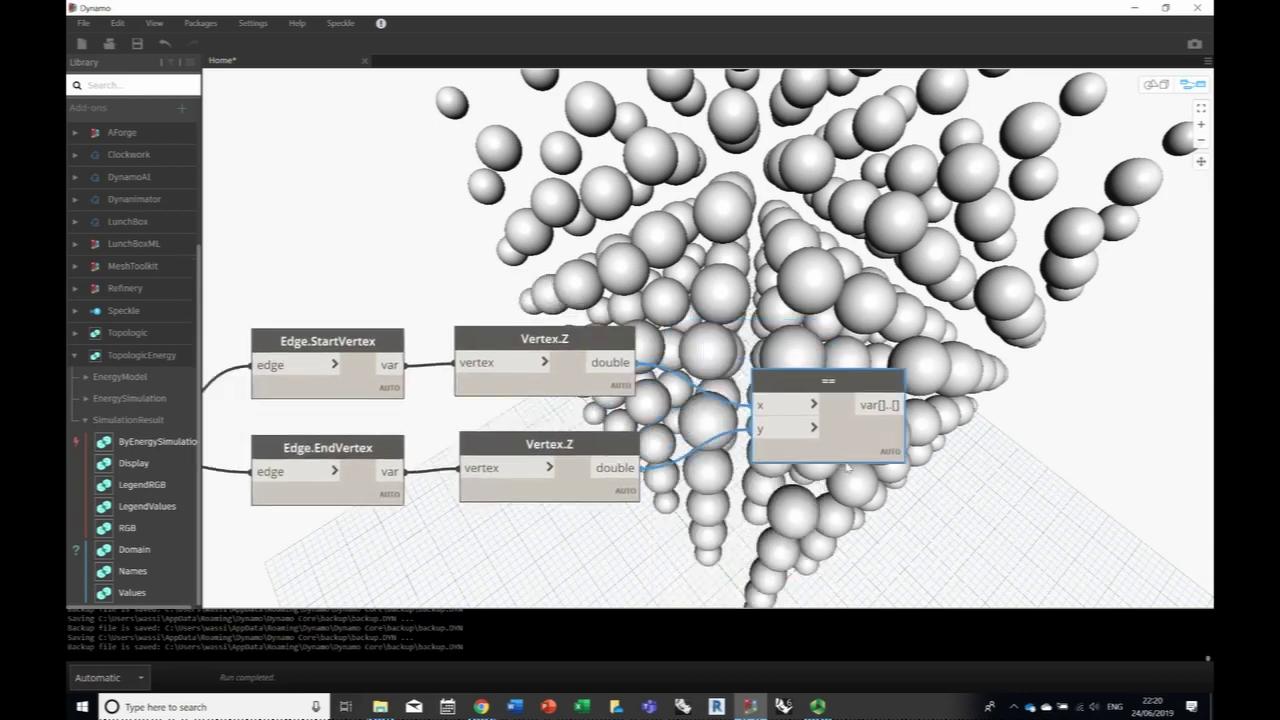
middle_click_drag(704, 278, 797, 341)
scroll(841, 373, "down", 3)
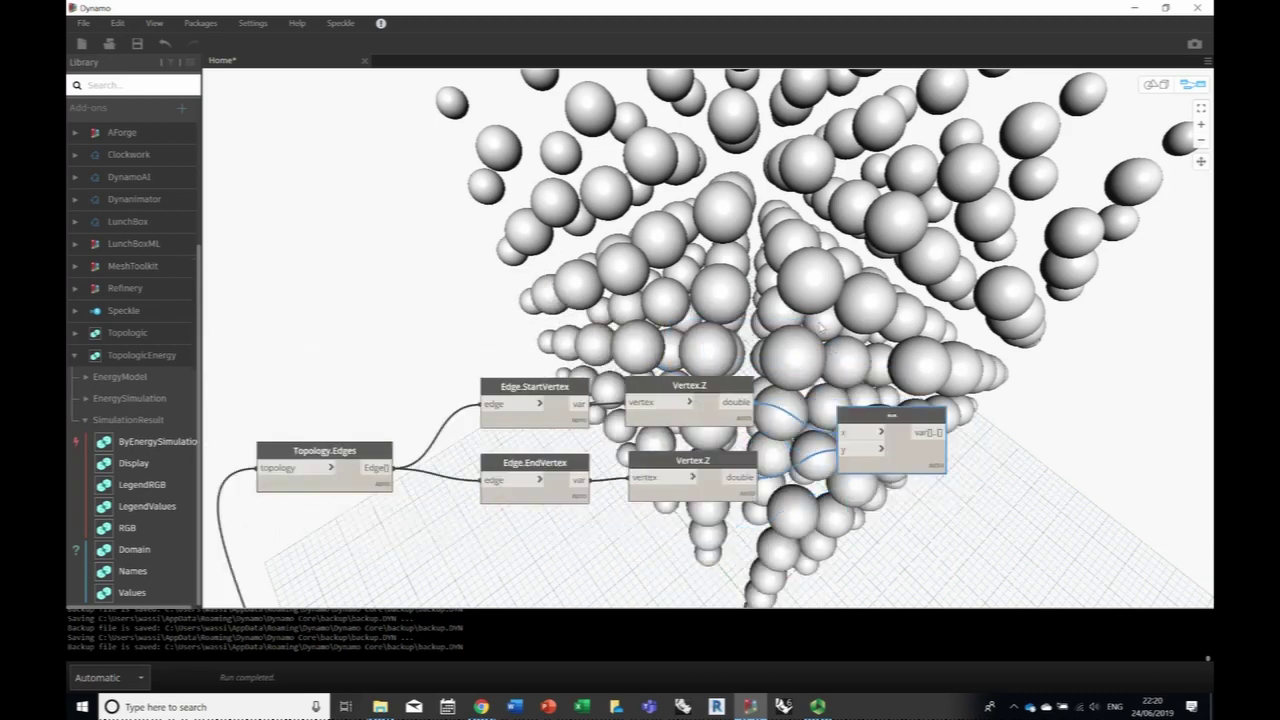
right_click(820, 327)
type("boo")
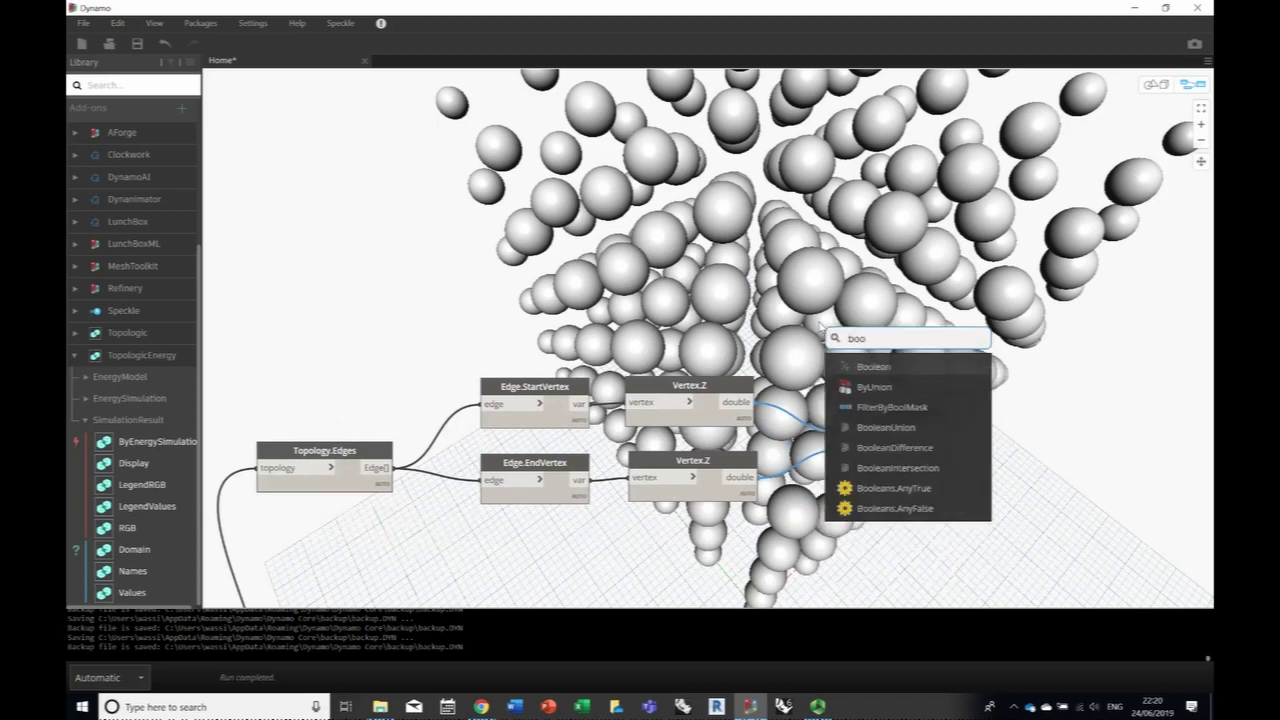
type("lean")
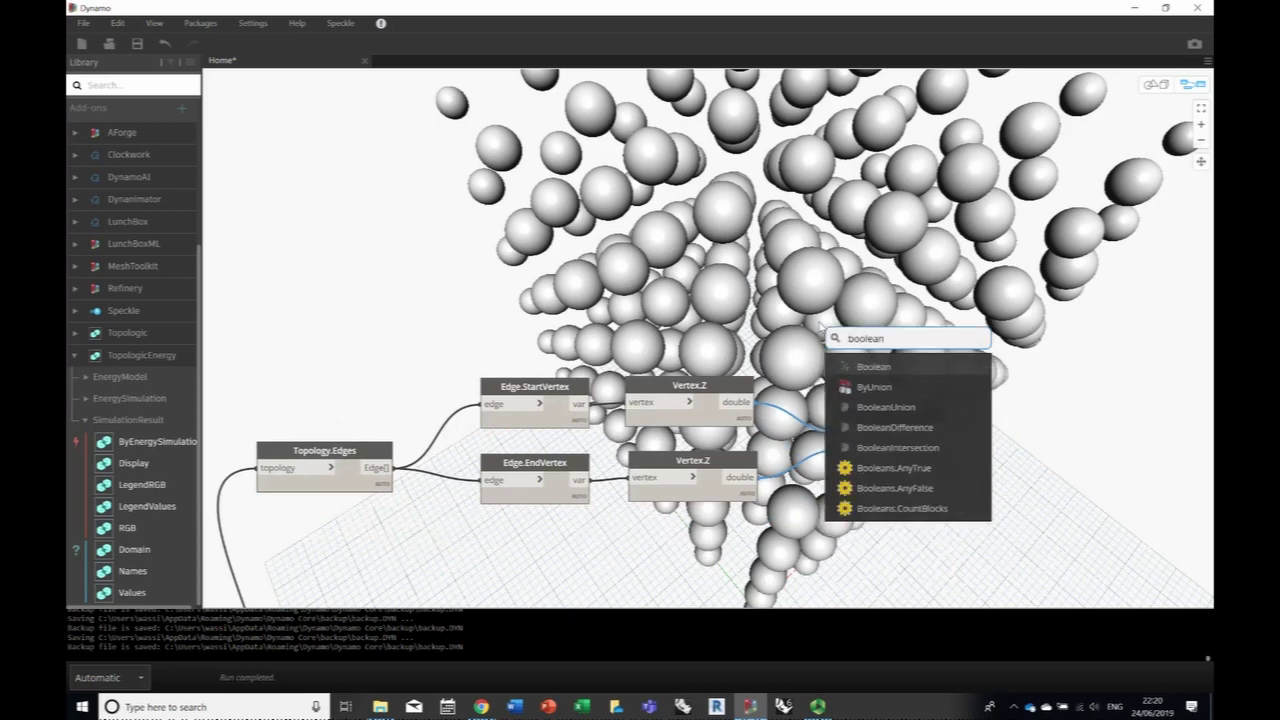
key("BackSpace")
key("BackSpace")
key("BackSpace")
key("BackSpace")
key("BackSpace")
key("BackSpace")
type("filter")
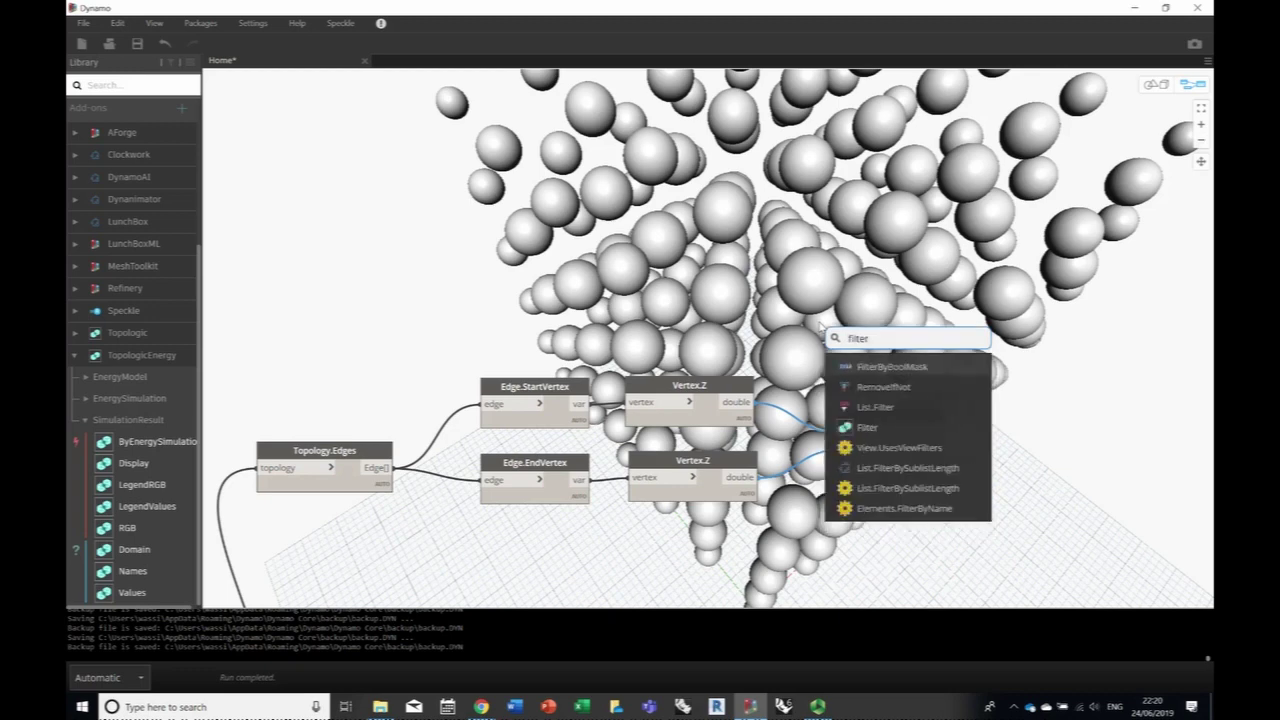
left_click(906, 367)
left_click_drag(930, 380, 1010, 310)
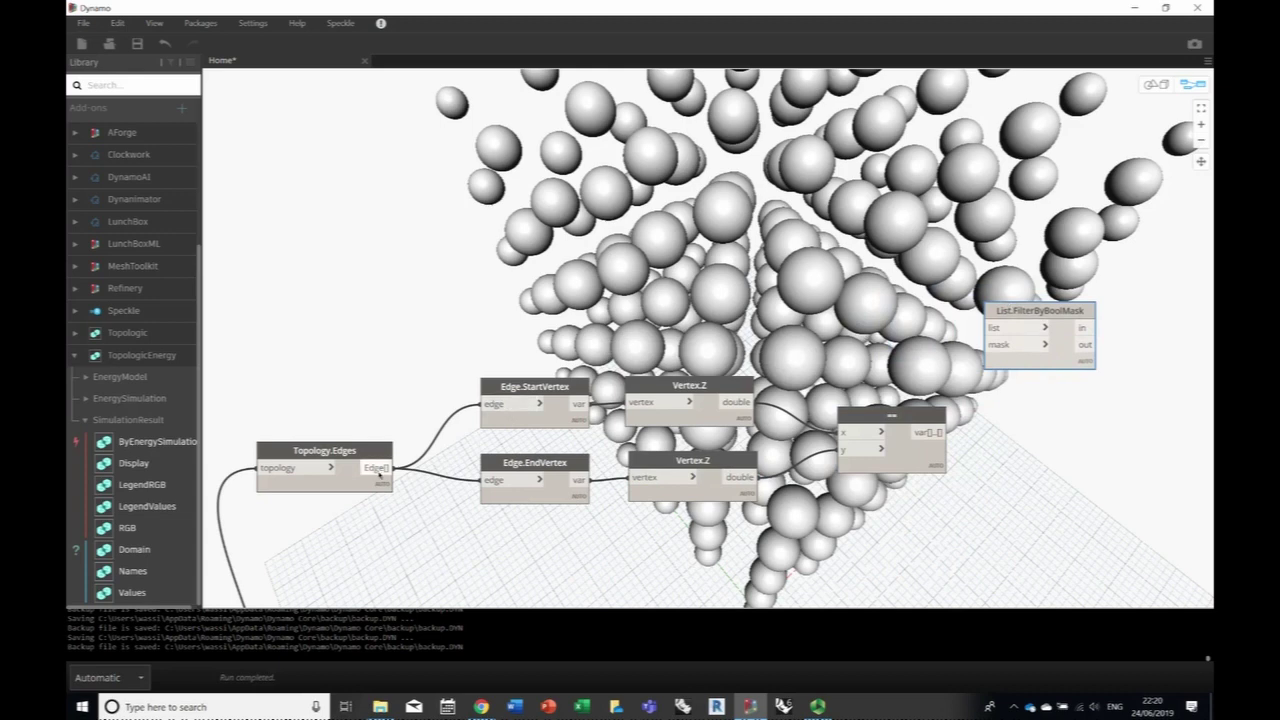
- Connect the Topology.Edges output to the list input of List.FilterByBoolMask and the == output to its mask input
left_click(378, 467)
left_click(993, 327)
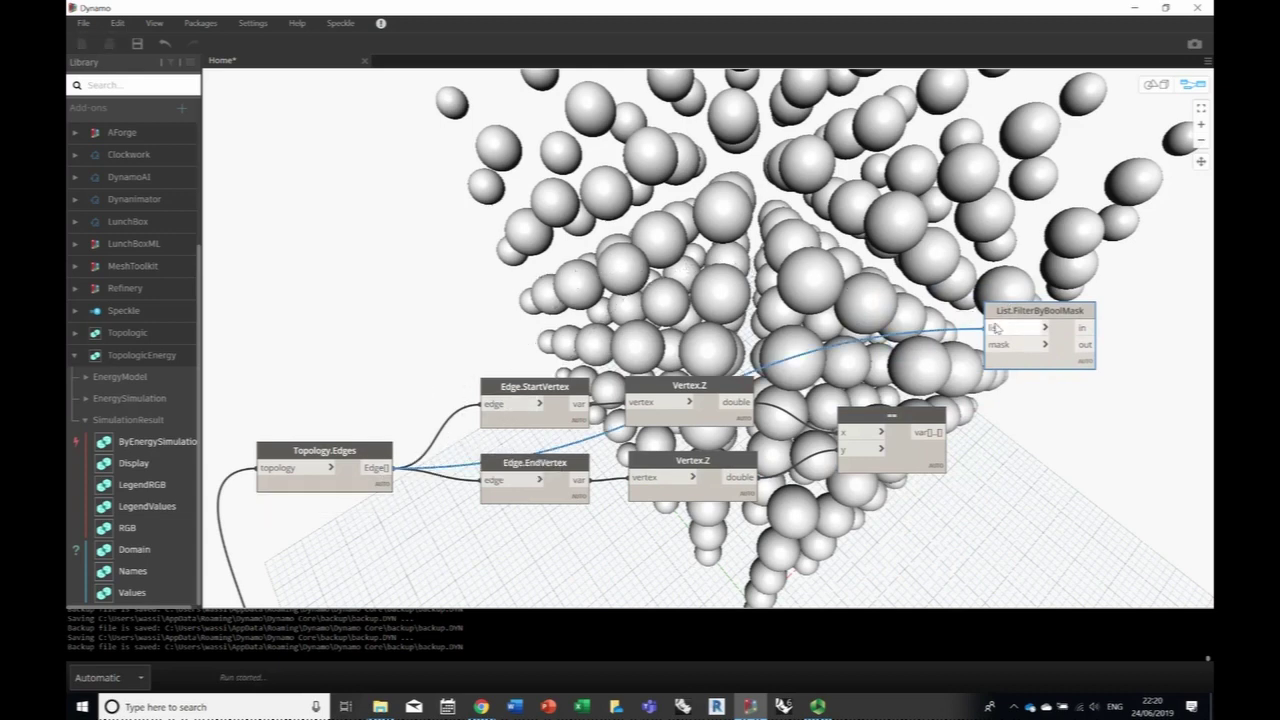
left_click(930, 435)
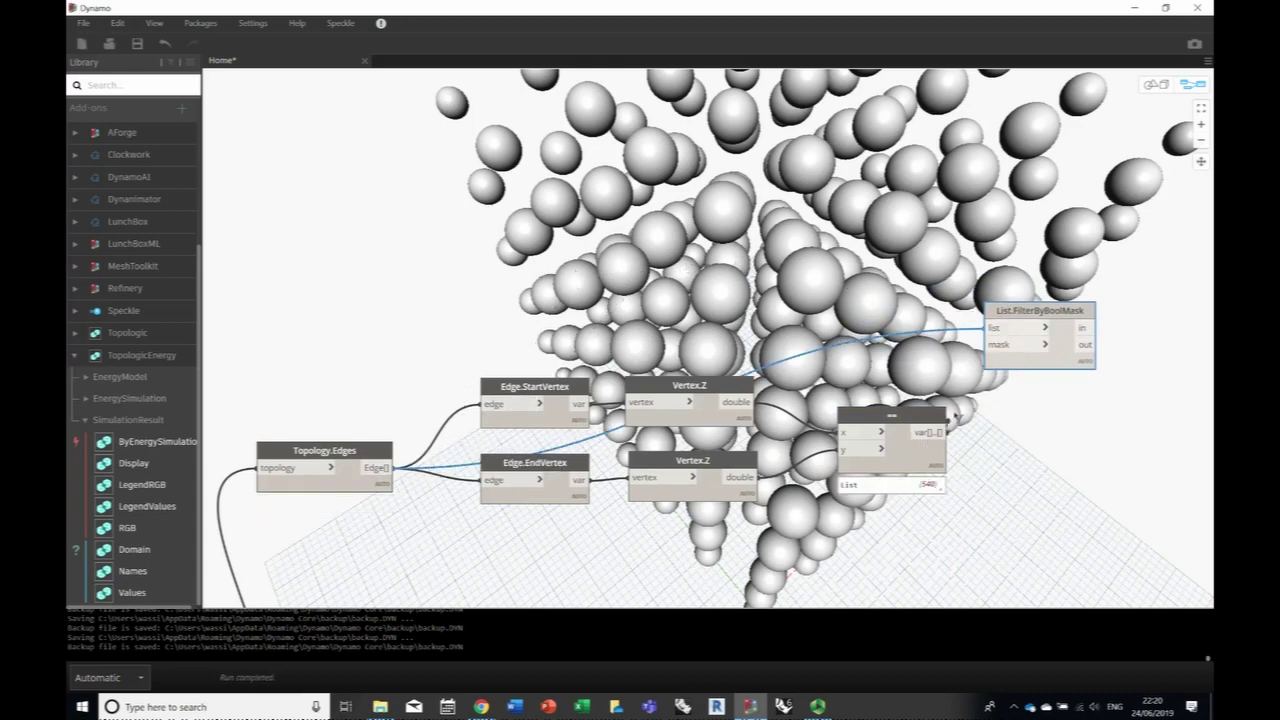
left_click(993, 344)
middle_click_drag(1022, 460, 585, 503)
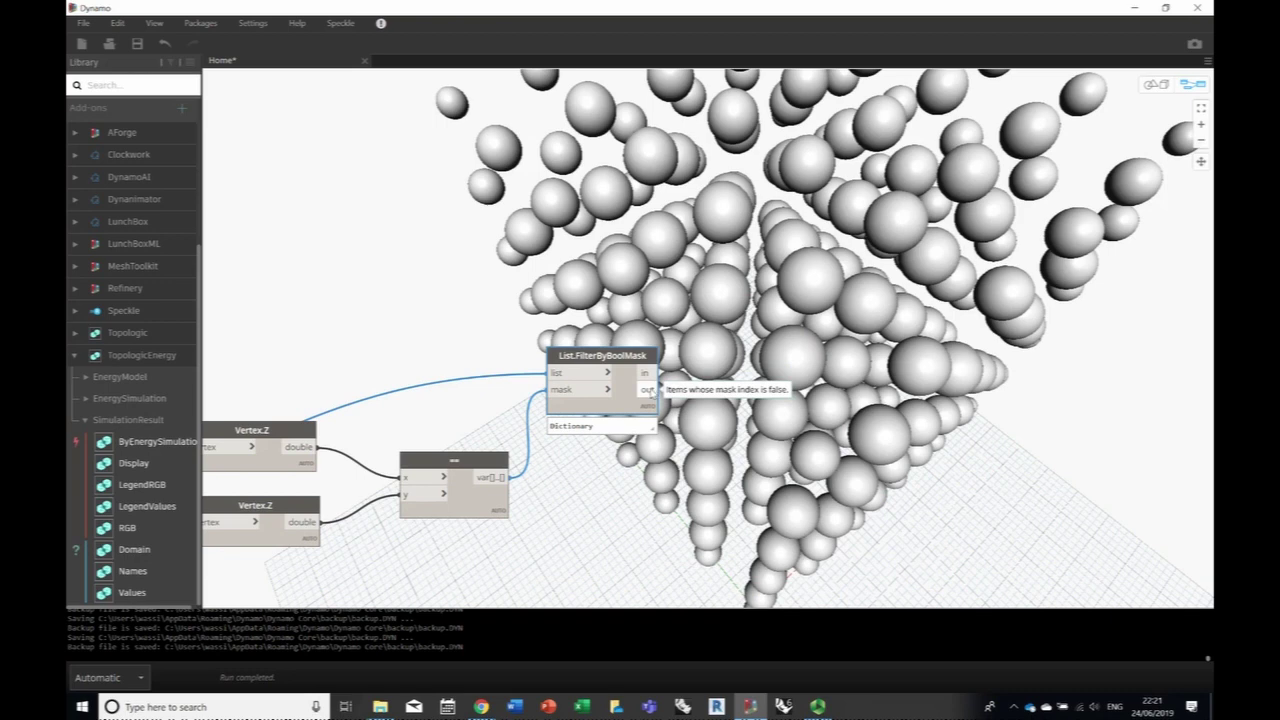
- Add a Topology.Geometry node beside List.FilterByBoolMask and connect the filter's in output to its topology input
middle_click_drag(763, 362, 639, 386)
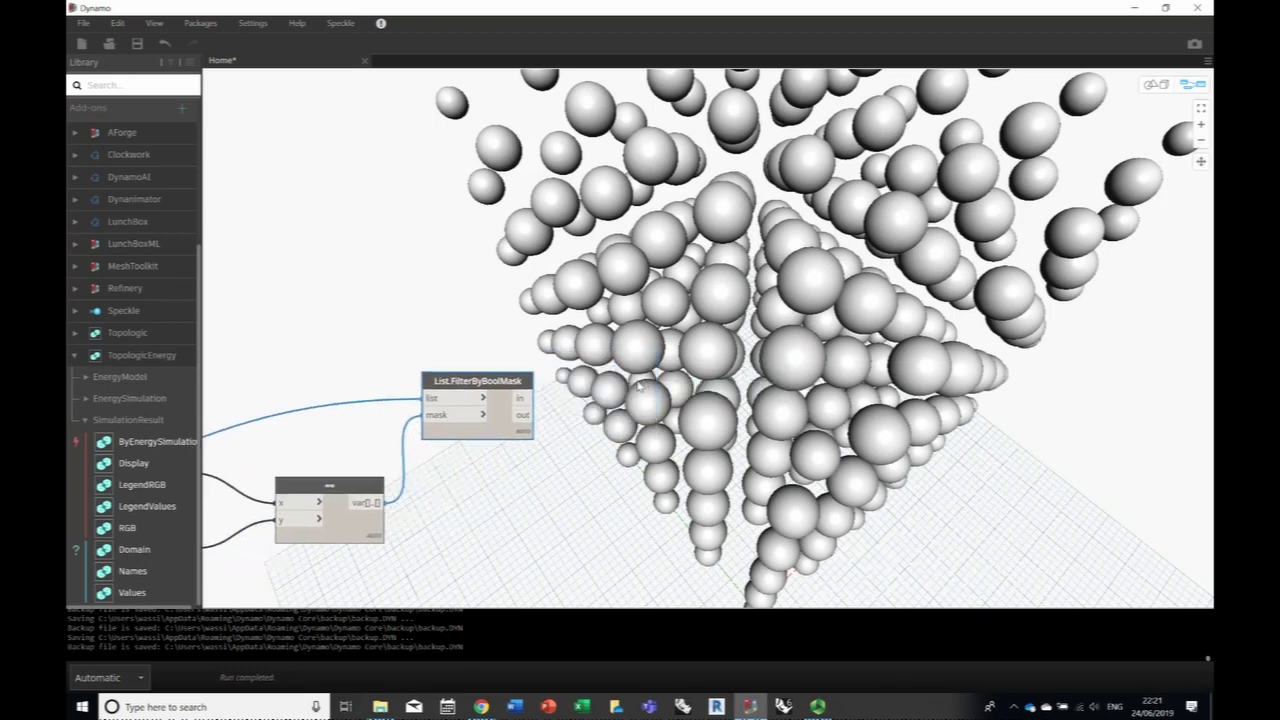
right_click(641, 384)
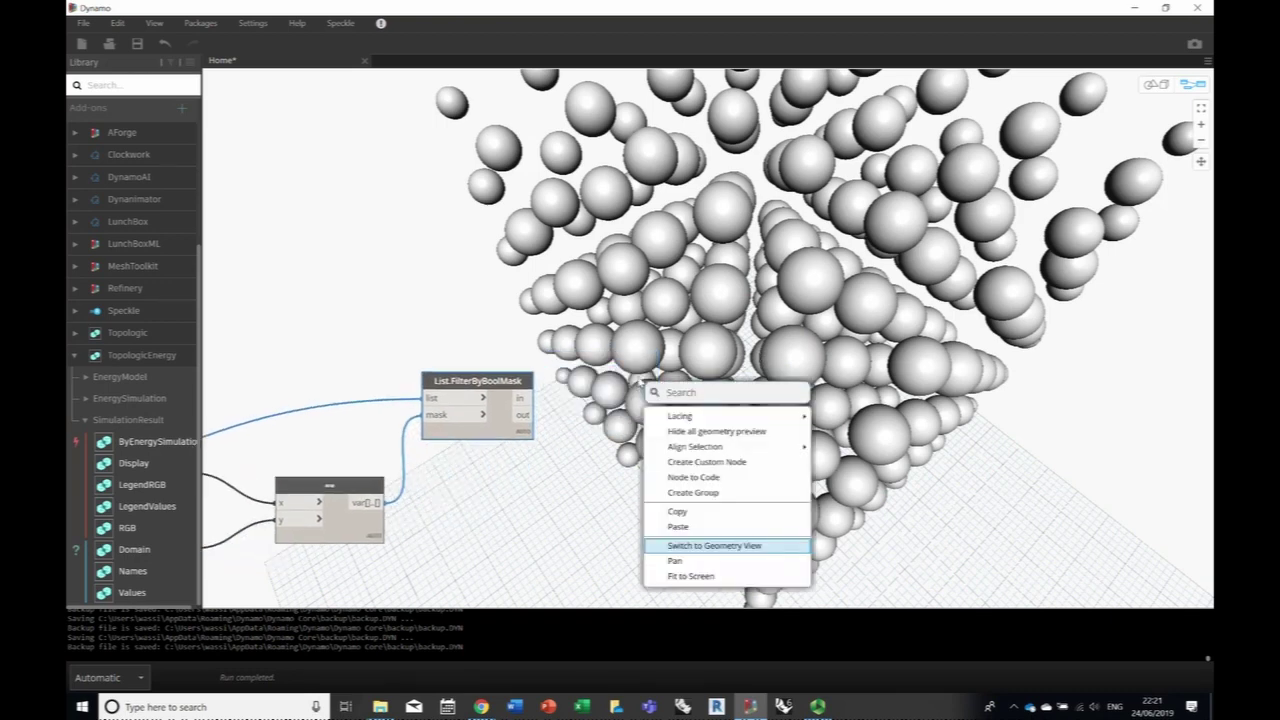
type("topology.G")
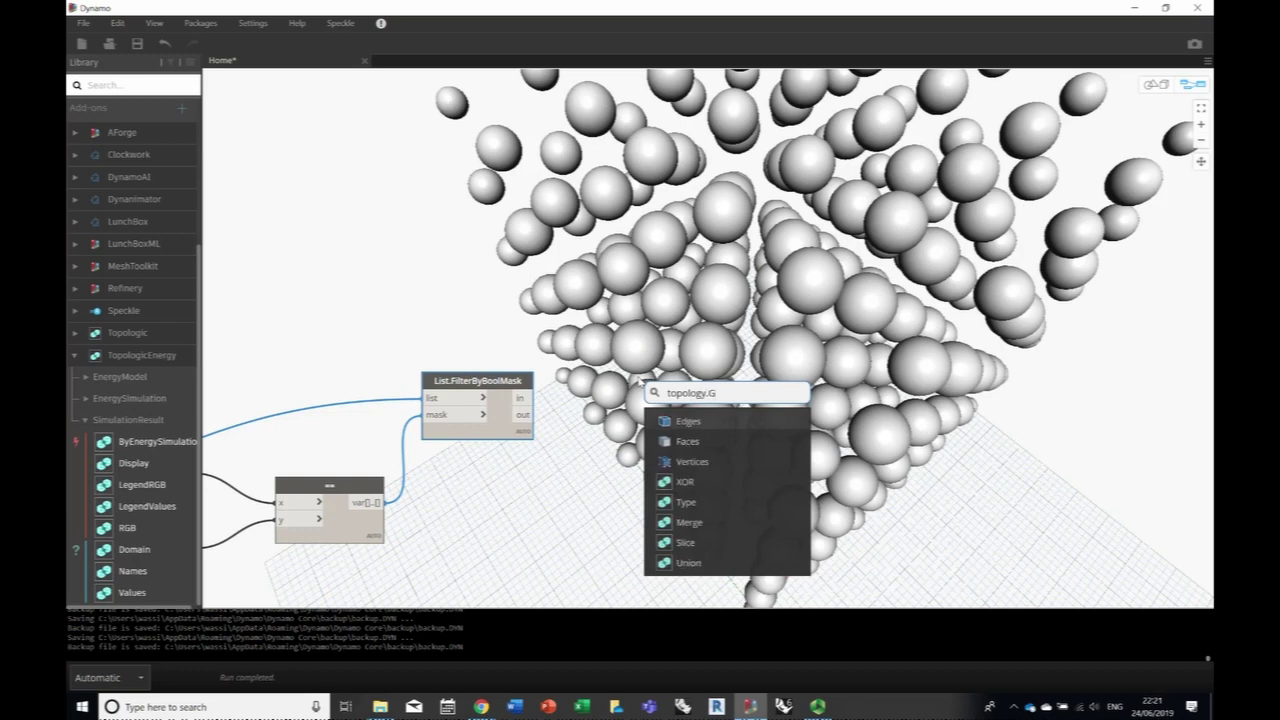
type("eom")
left_click(667, 421)
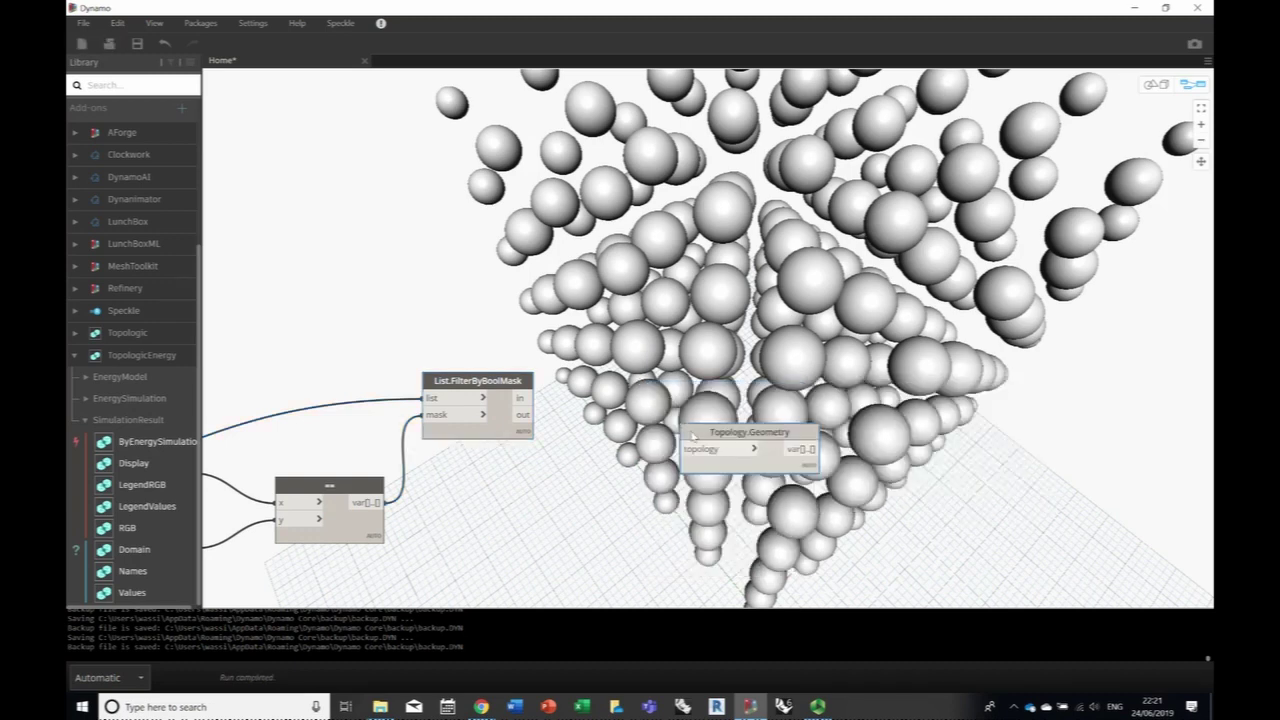
left_click_drag(702, 427, 642, 348)
left_click(520, 397)
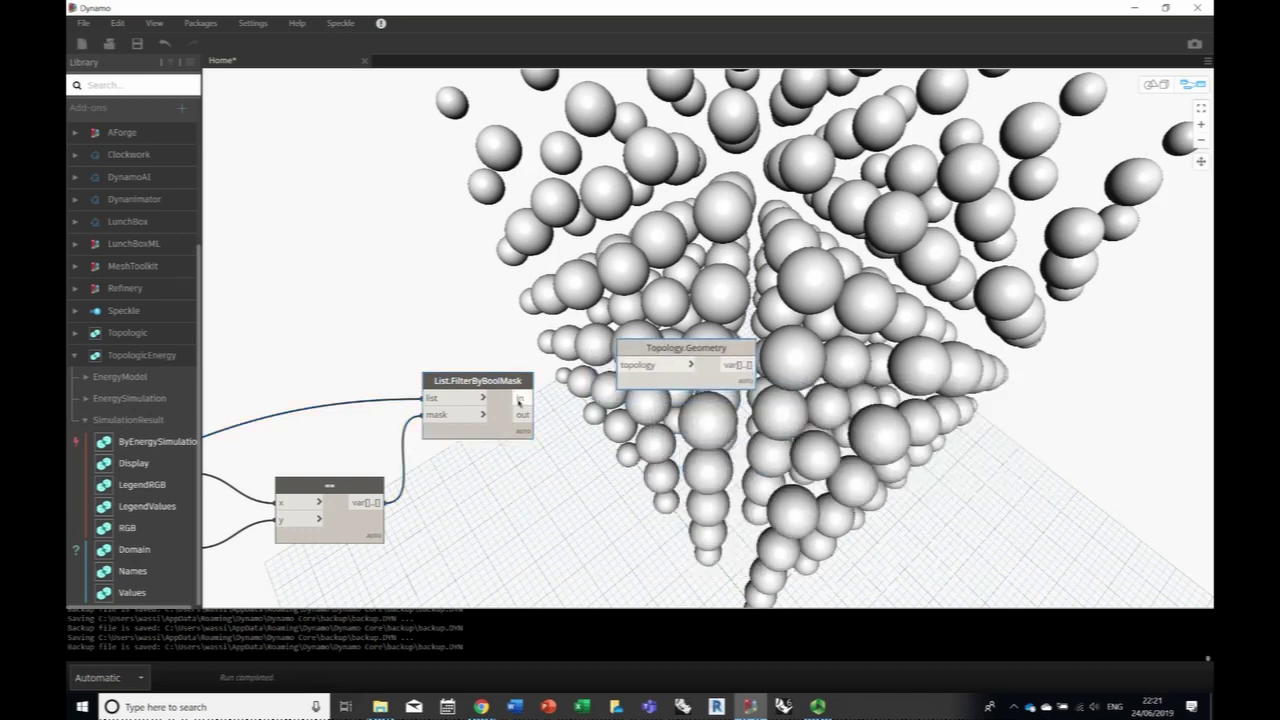
left_click(636, 367)
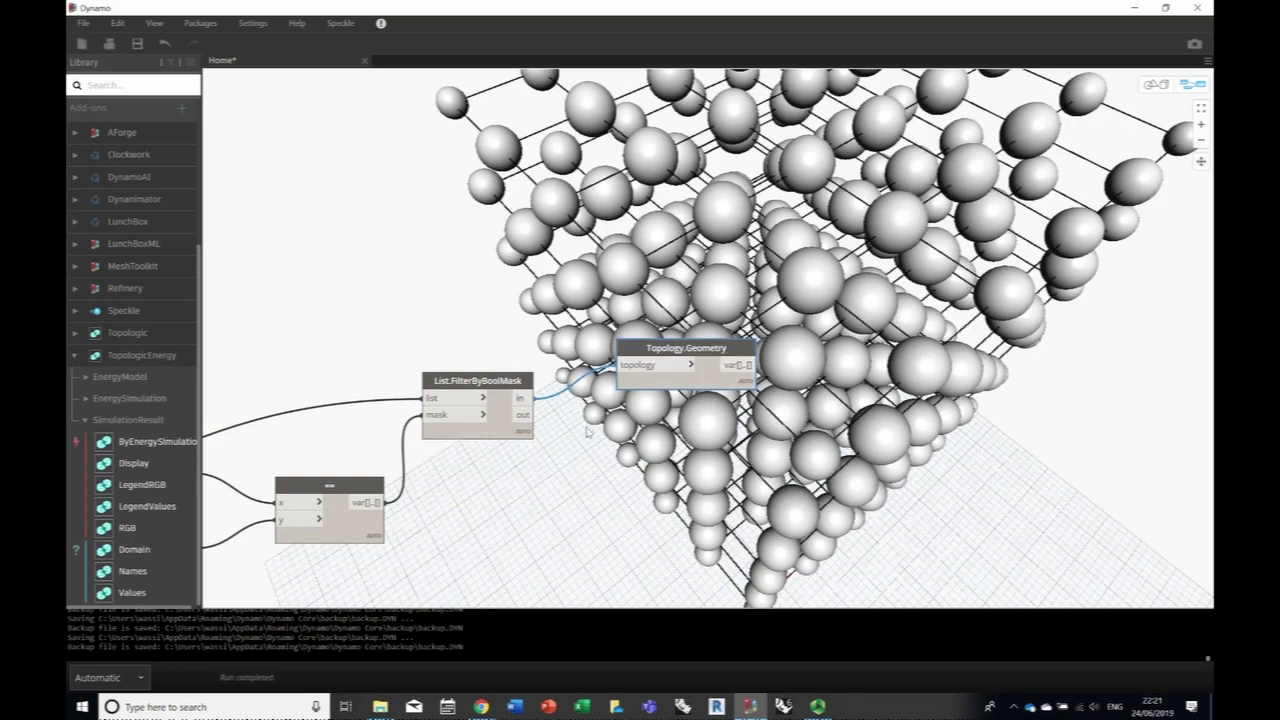
- Rewire the topology input of the Topology.Geometry node beside List.FilterByBoolMask to the filter's out output instead of in
middle_click_drag(854, 398, 748, 432)
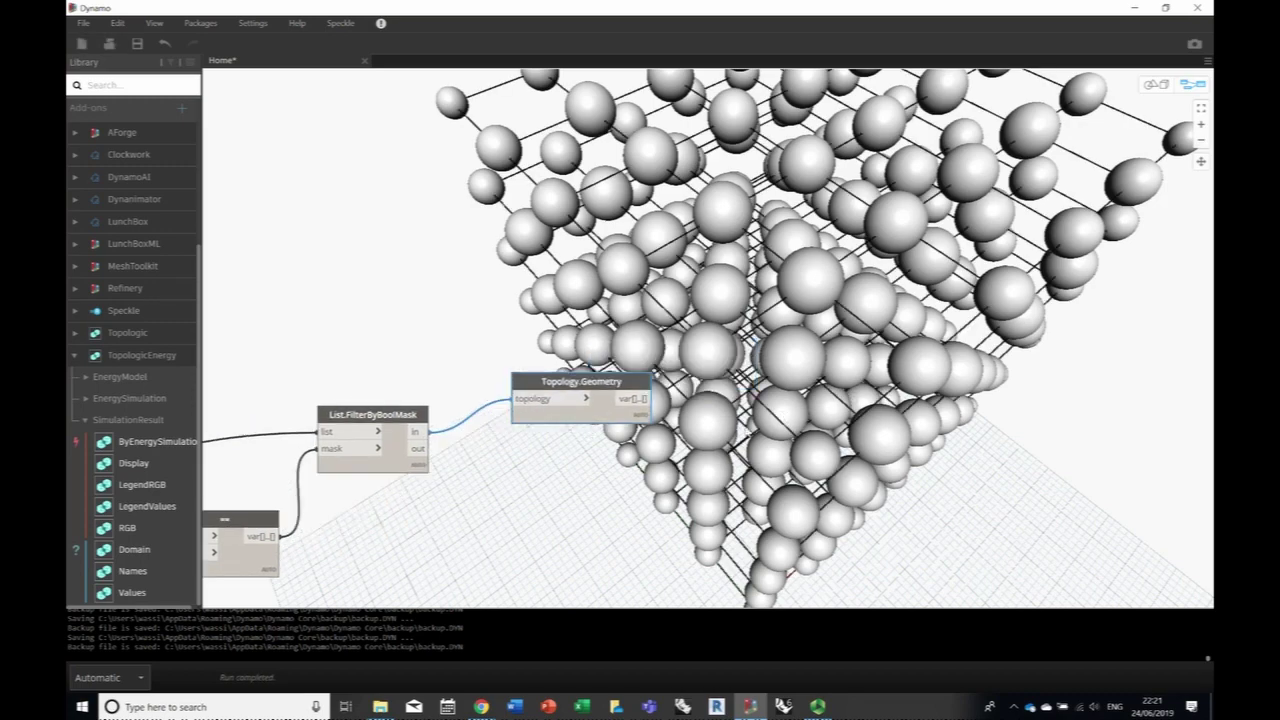
left_click(1150, 84)
scroll(765, 336, "down", 6)
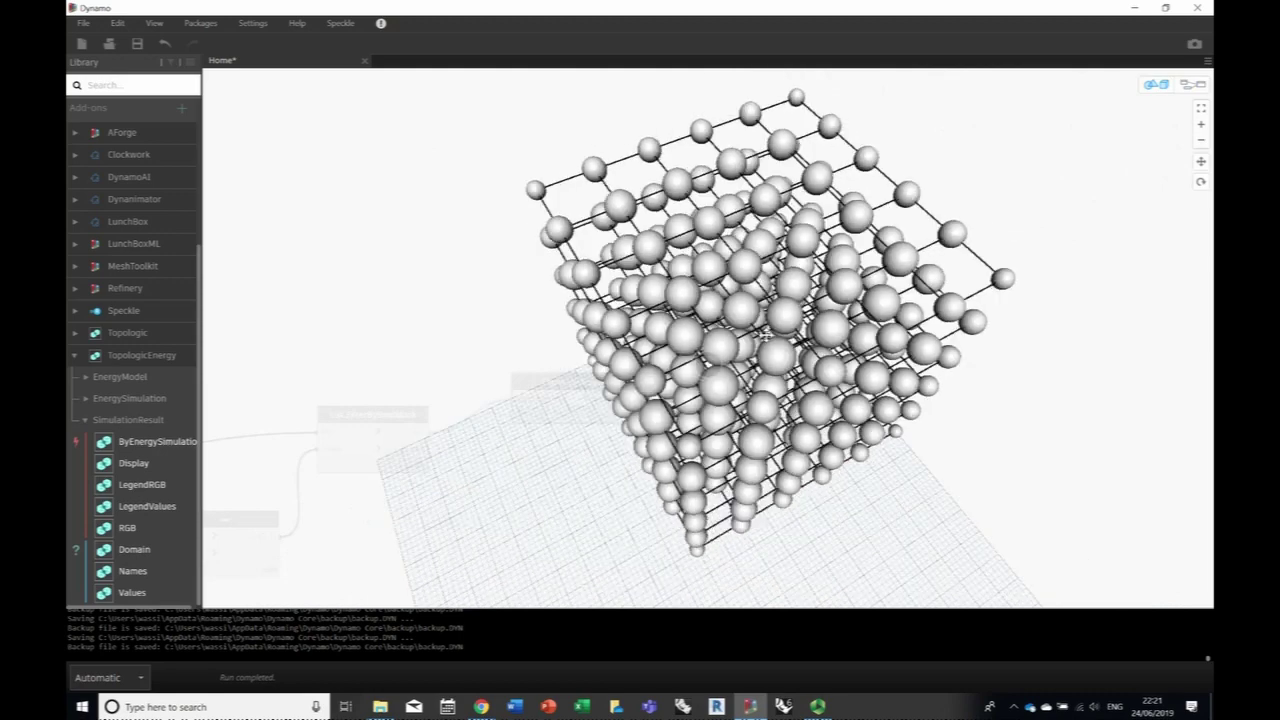
right_click_drag(765, 336, 928, 261)
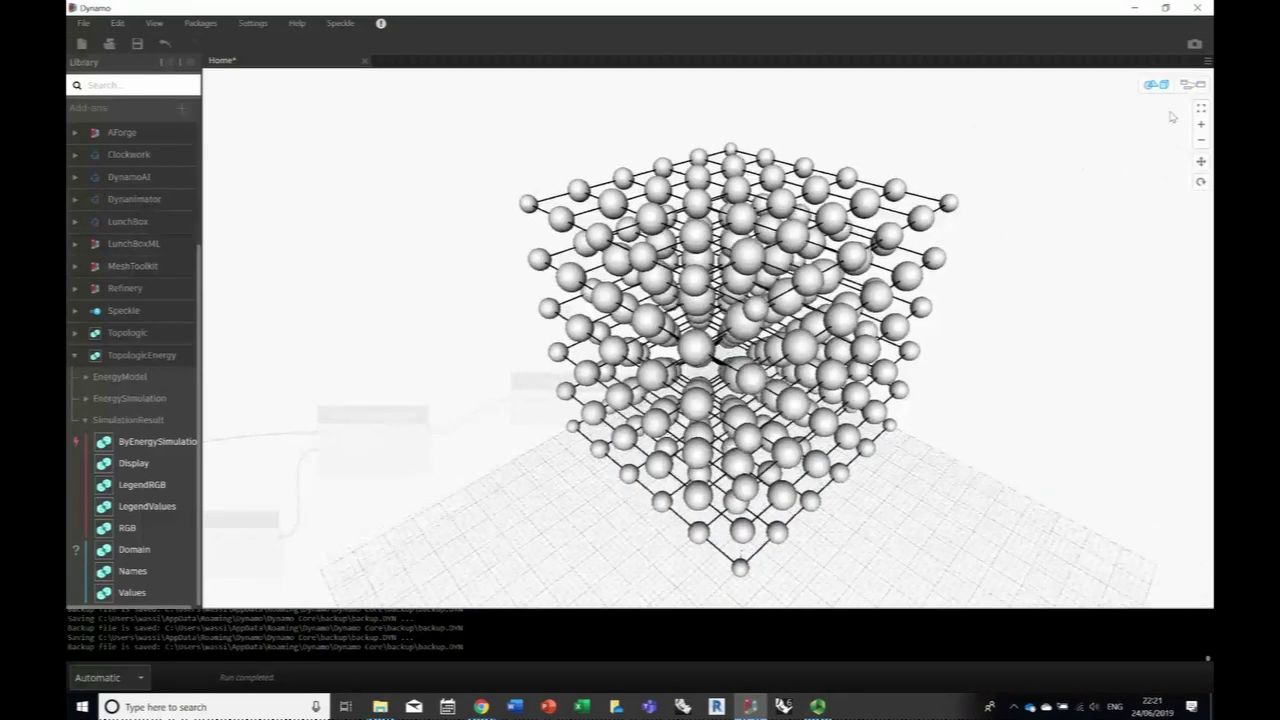
left_click(1192, 84)
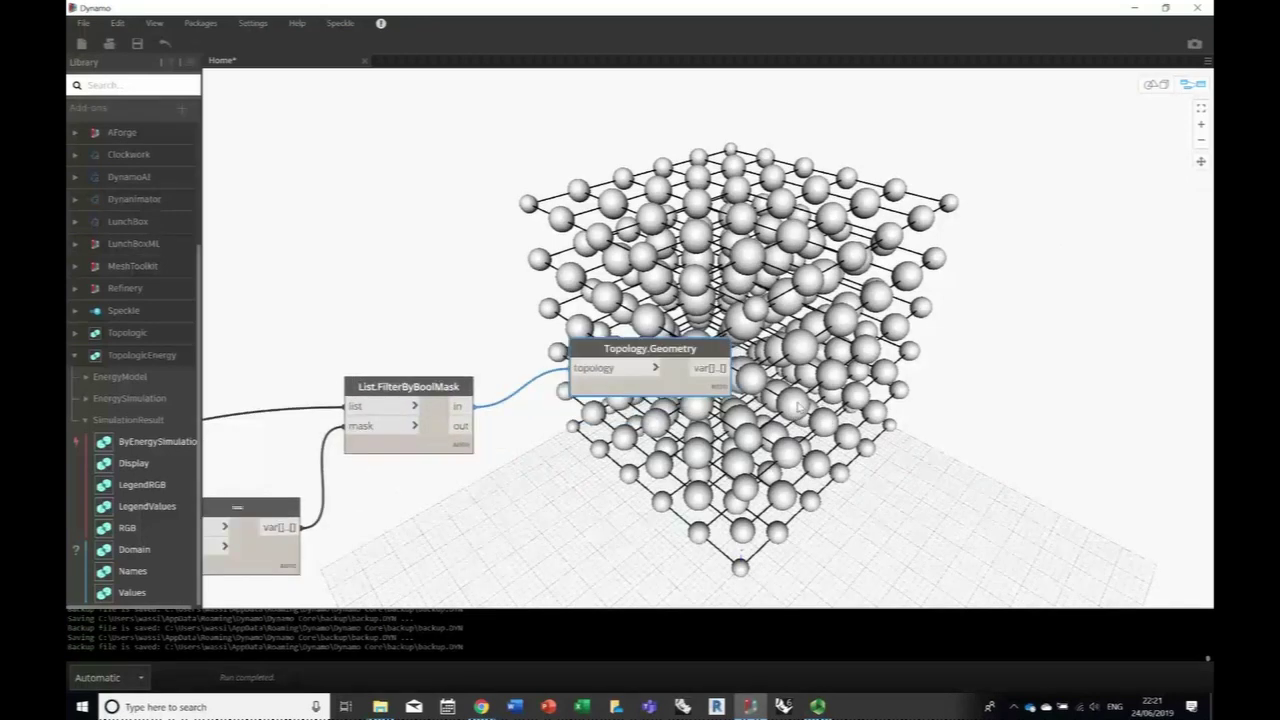
scroll(800, 404, "up", 1)
left_click_drag(600, 340, 600, 307)
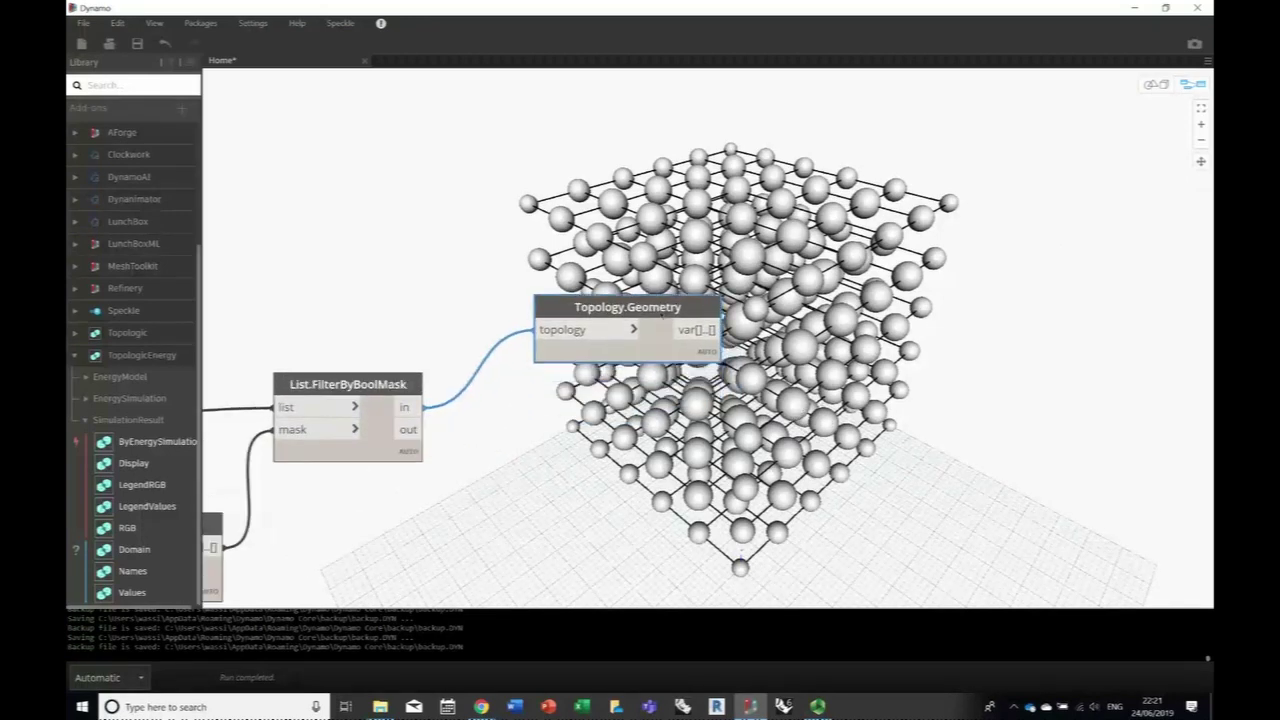
right_click(662, 338)
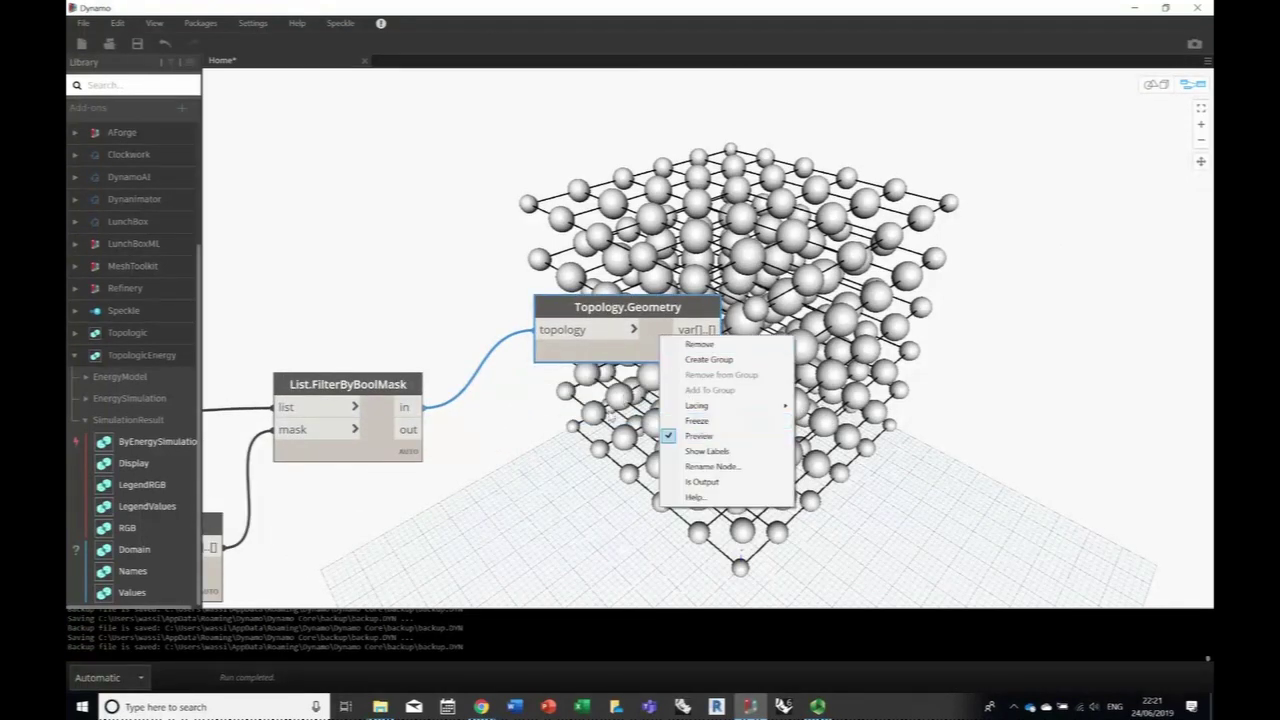
left_click_drag(653, 310, 671, 340)
left_click(468, 423)
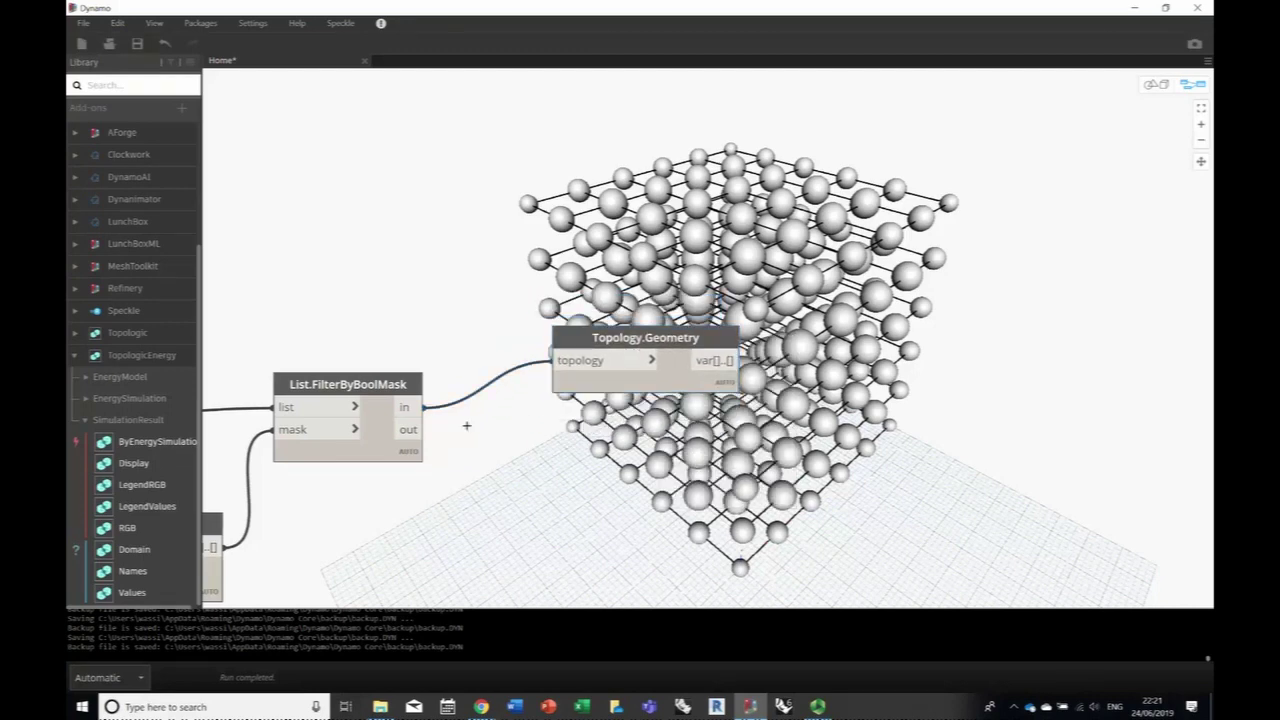
left_click_drag(410, 430, 563, 363)
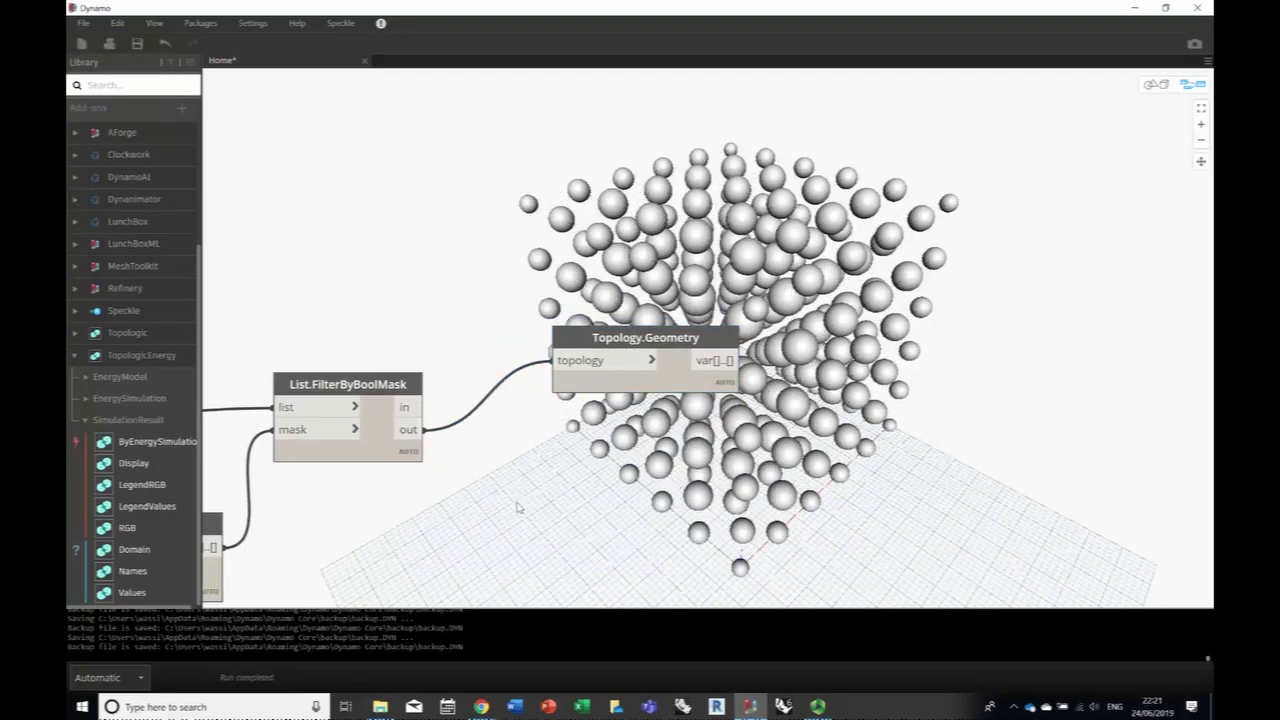
- Turn off the geometry preview of the Sphere.ByCenterPointRadius node
left_click(1152, 87)
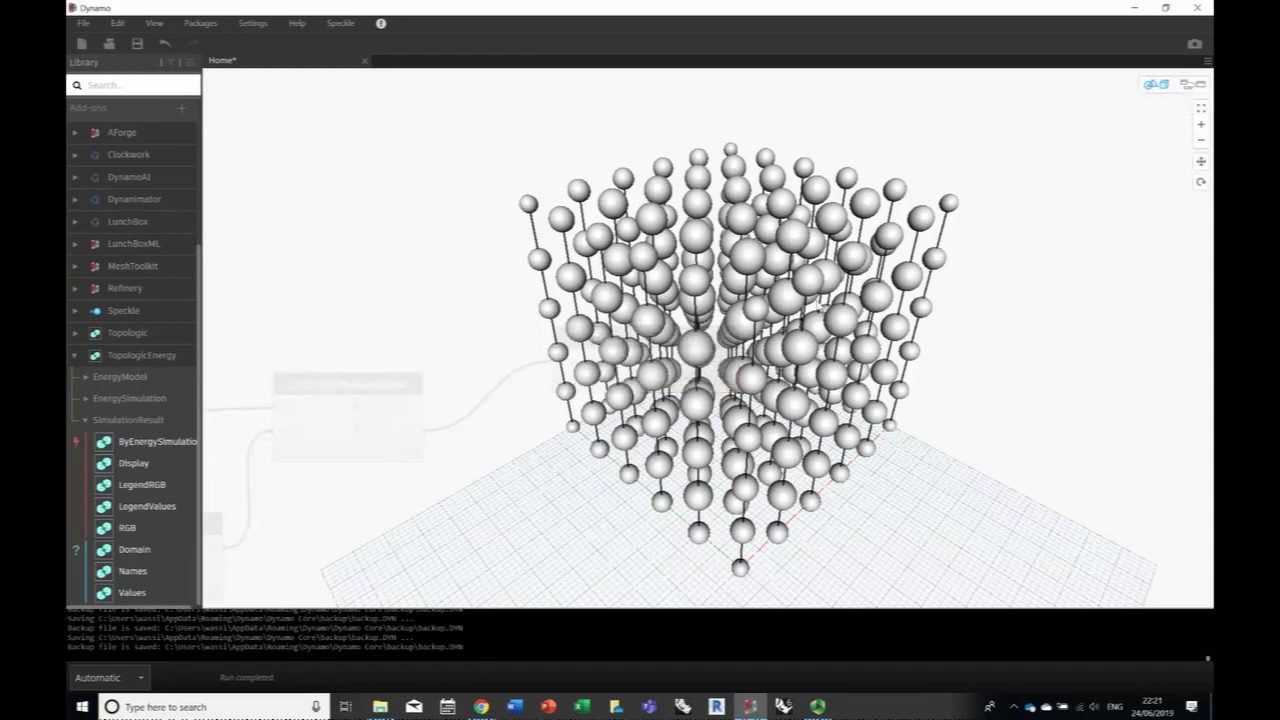
mouse_move(819, 306)
right_mouse_down()
mouse_move(796, 362)
mouse_move(716, 252)
mouse_move(796, 296)
right_mouse_up()
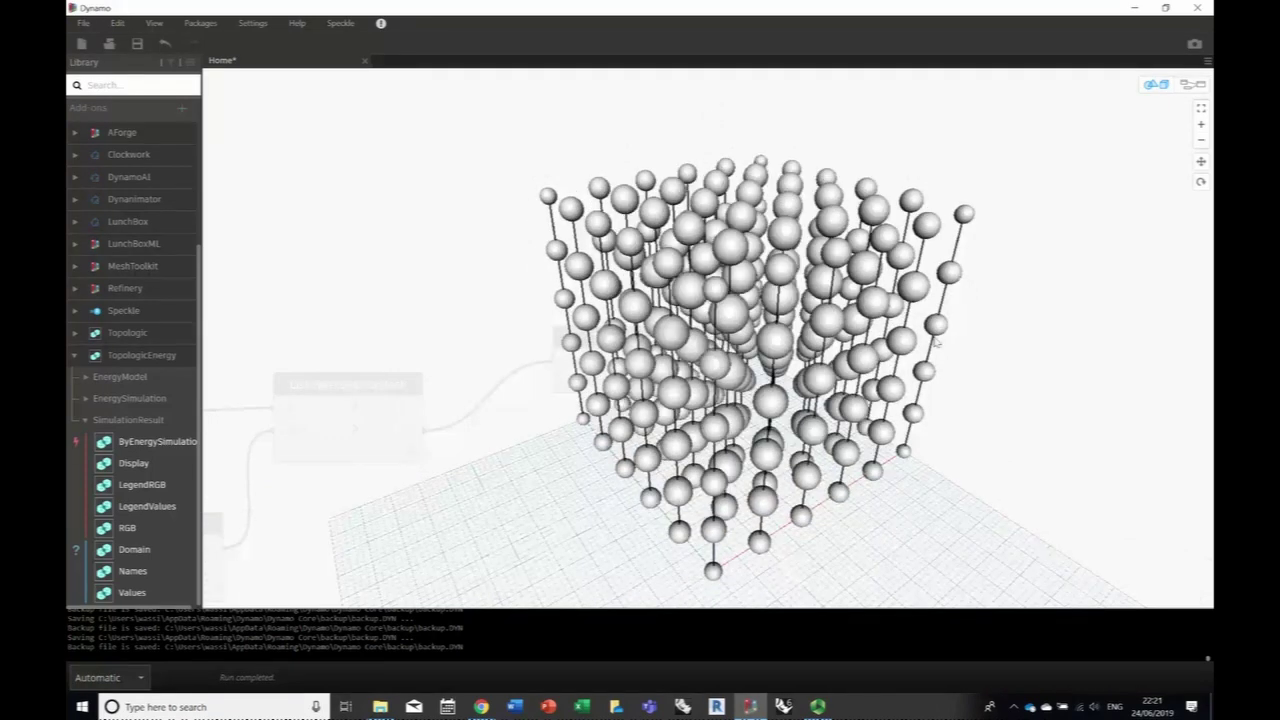
scroll(948, 343, "down", 2)
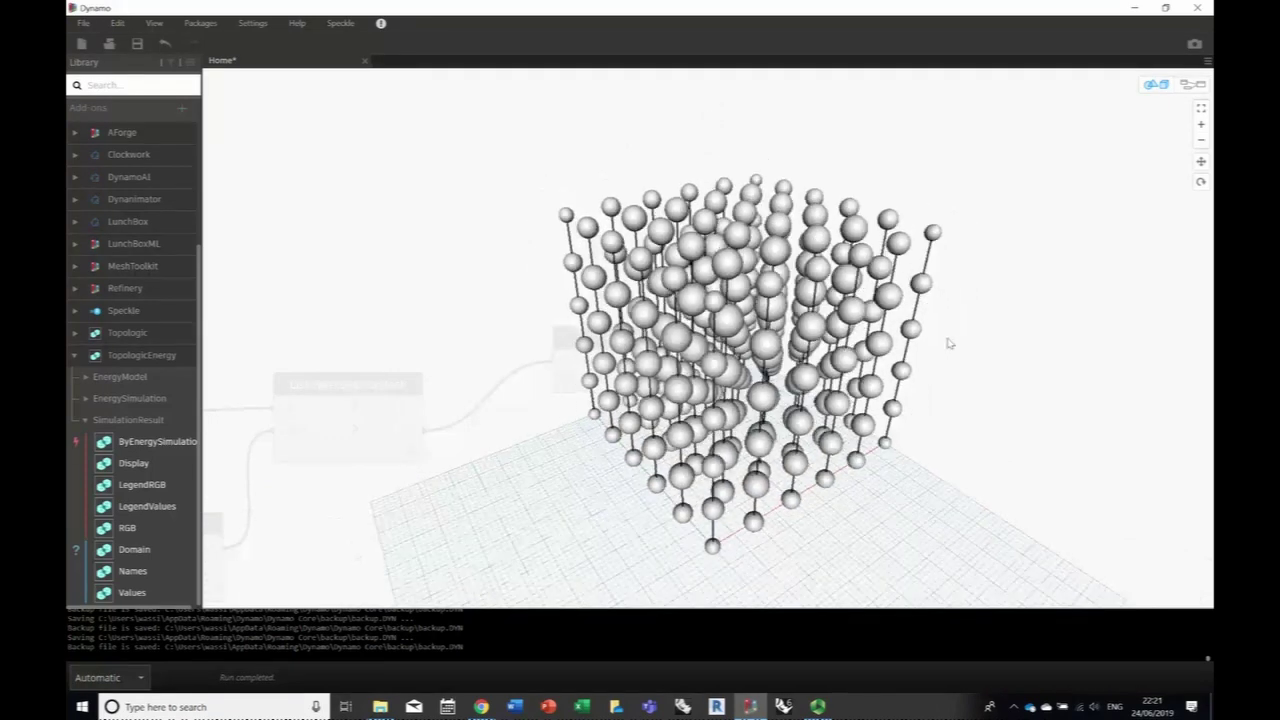
left_click(1187, 86)
middle_click_drag(598, 444, 870, 358)
scroll(850, 362, "down", 5)
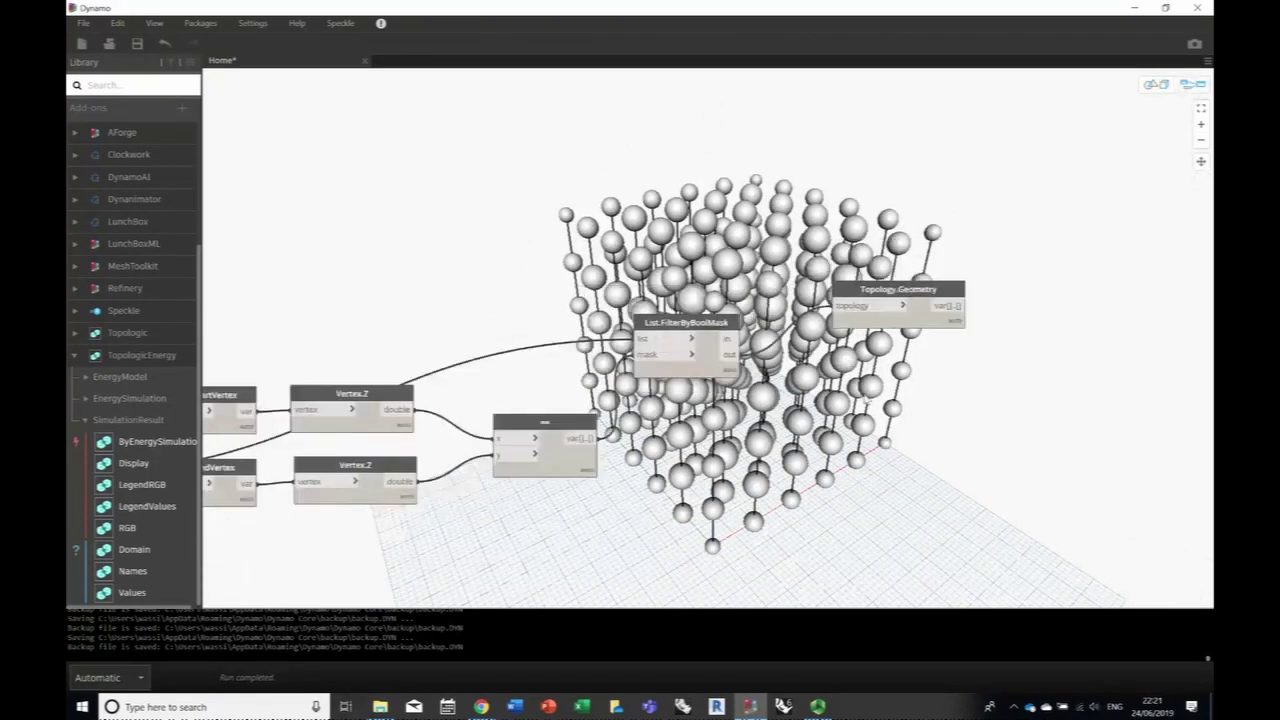
middle_click_drag(490, 406, 773, 357)
middle_click_drag(403, 493, 314, 208)
scroll(642, 332, "up", 1)
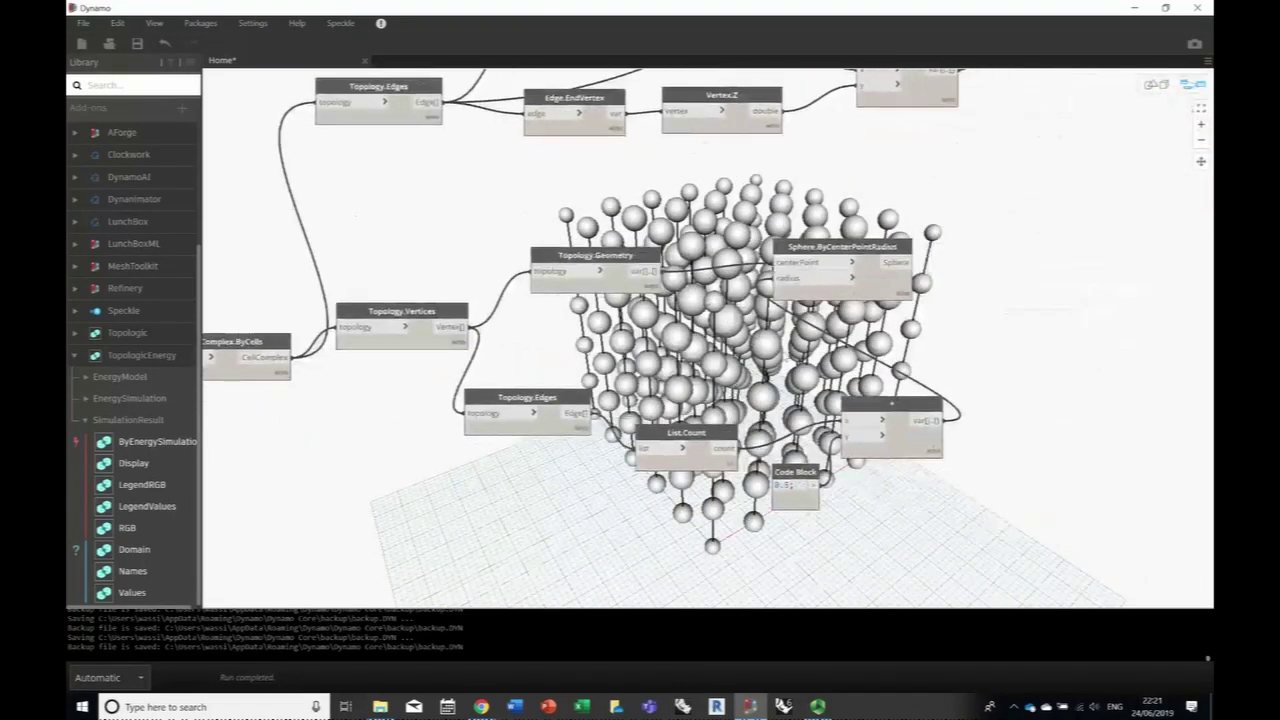
right_click(871, 289)
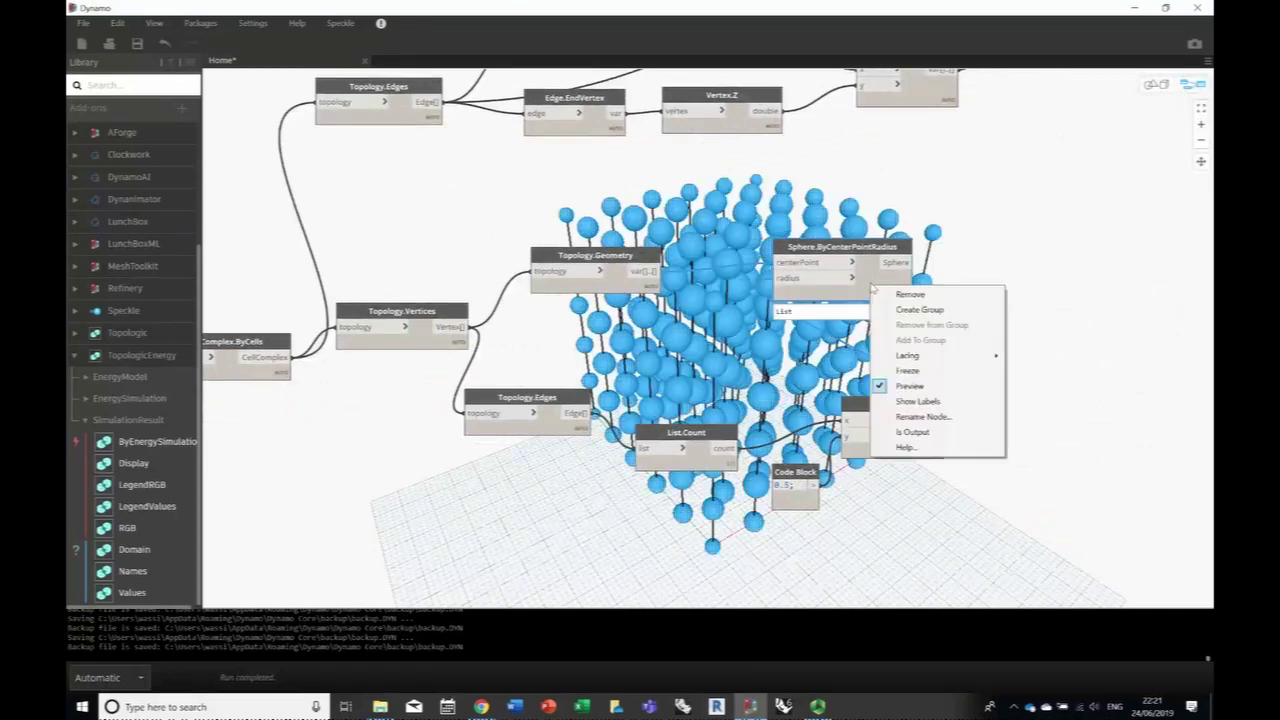
left_click(909, 385)
- Turn off the geometry preview of the Topology.Geometry node fed by List.FilterByBoolMask
middle_click_drag(836, 194, 751, 481)
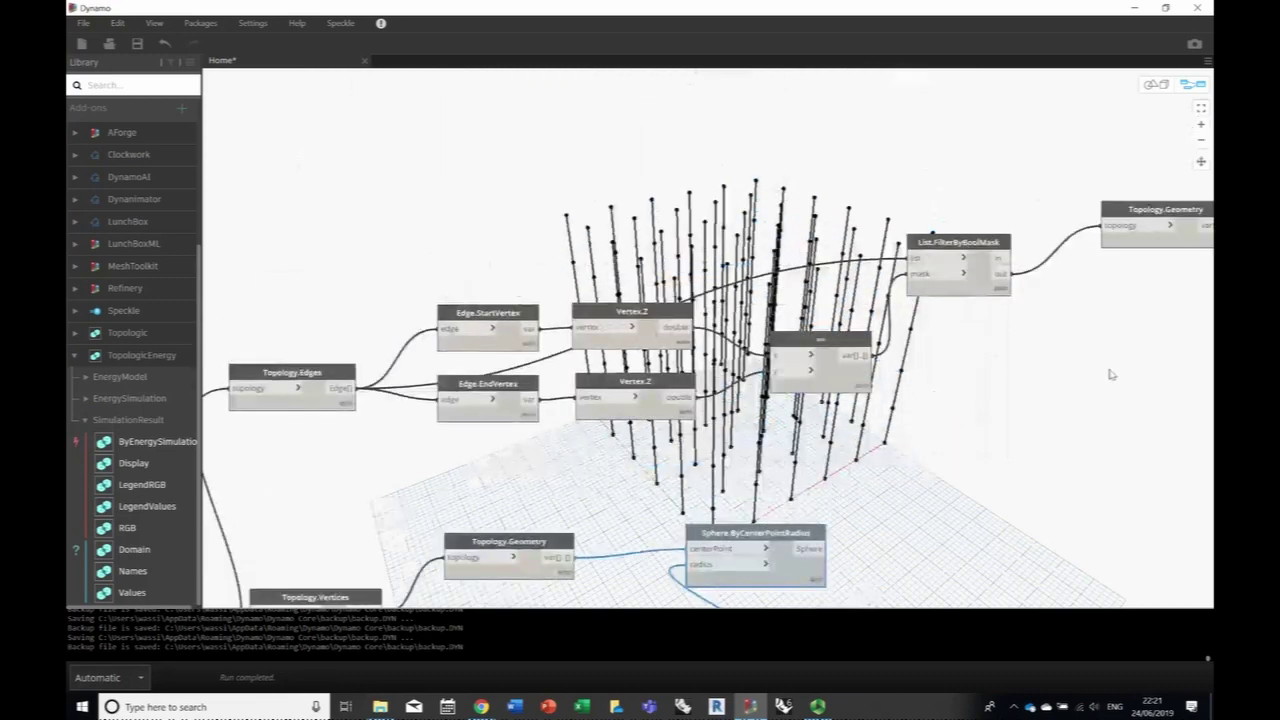
middle_click_drag(1113, 375, 999, 390)
right_click(1066, 256)
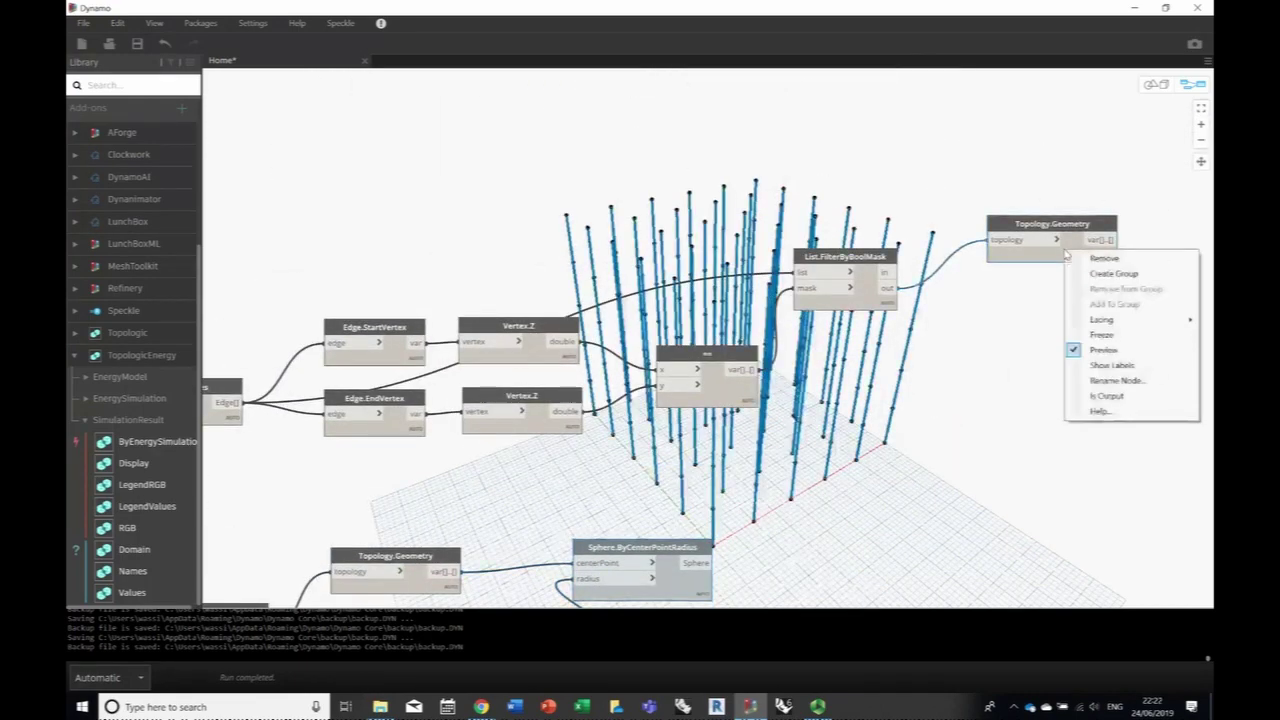
left_click(1102, 349)
- Add a Topology.Faces node below Topology.Vertices and connect the CellComplex.ByCells output to its topology input
middle_click_drag(690, 468, 1080, 295)
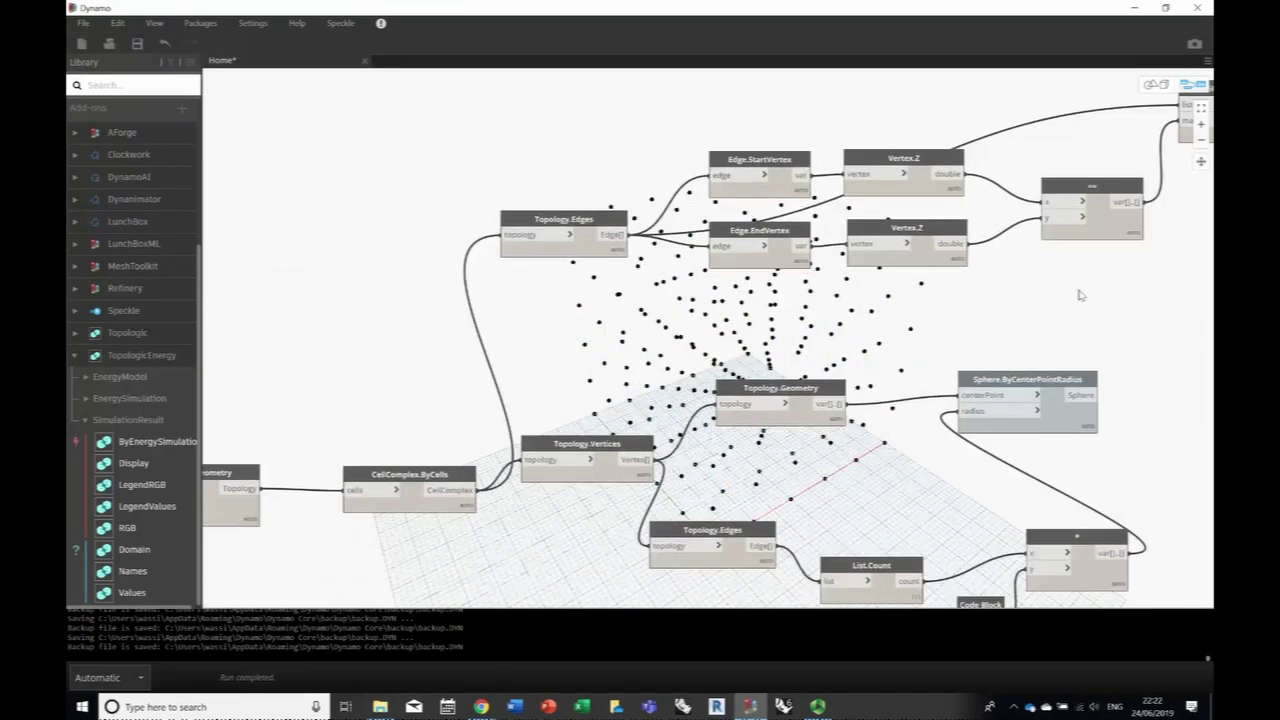
middle_click_drag(593, 391, 629, 189)
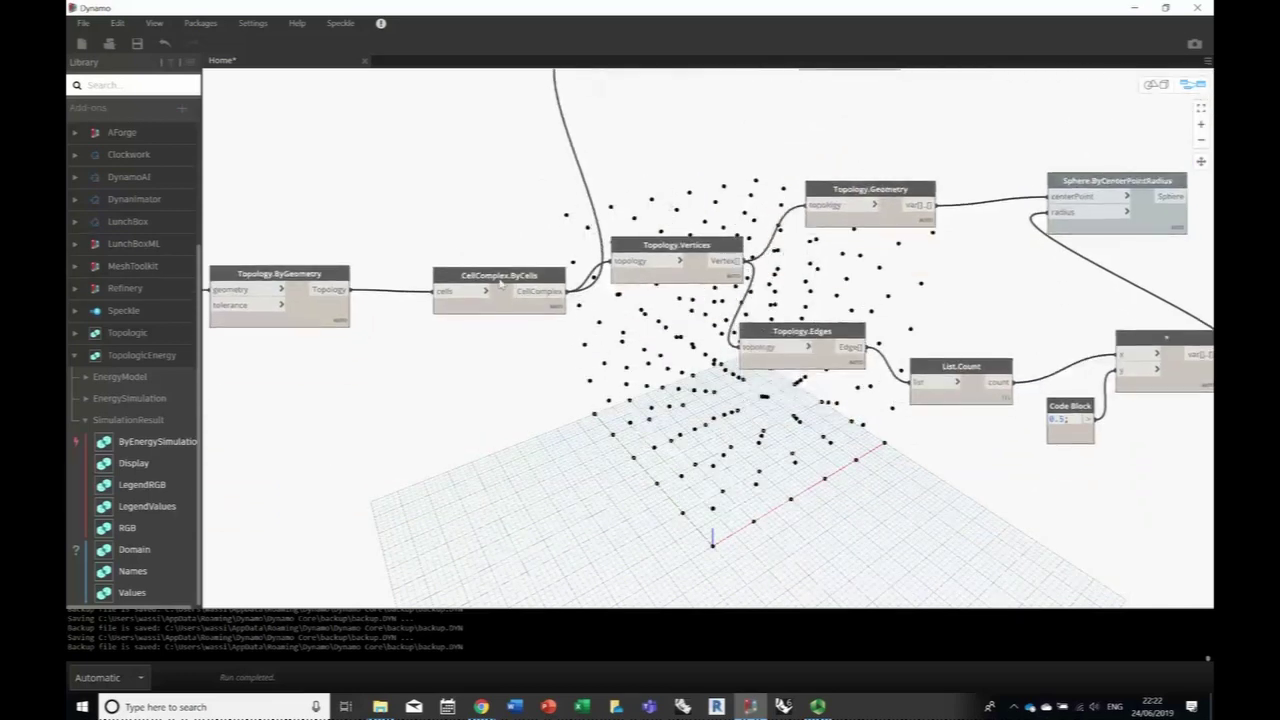
right_click(546, 366)
type("T")
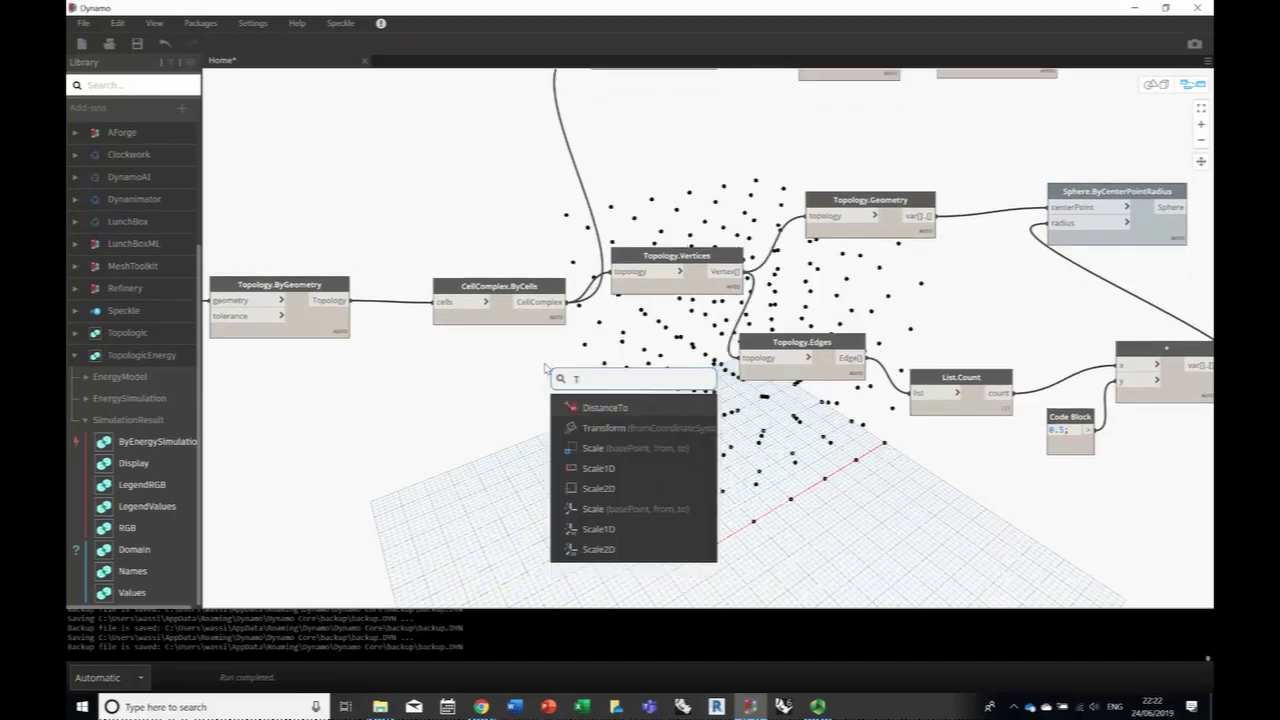
type("opology.F")
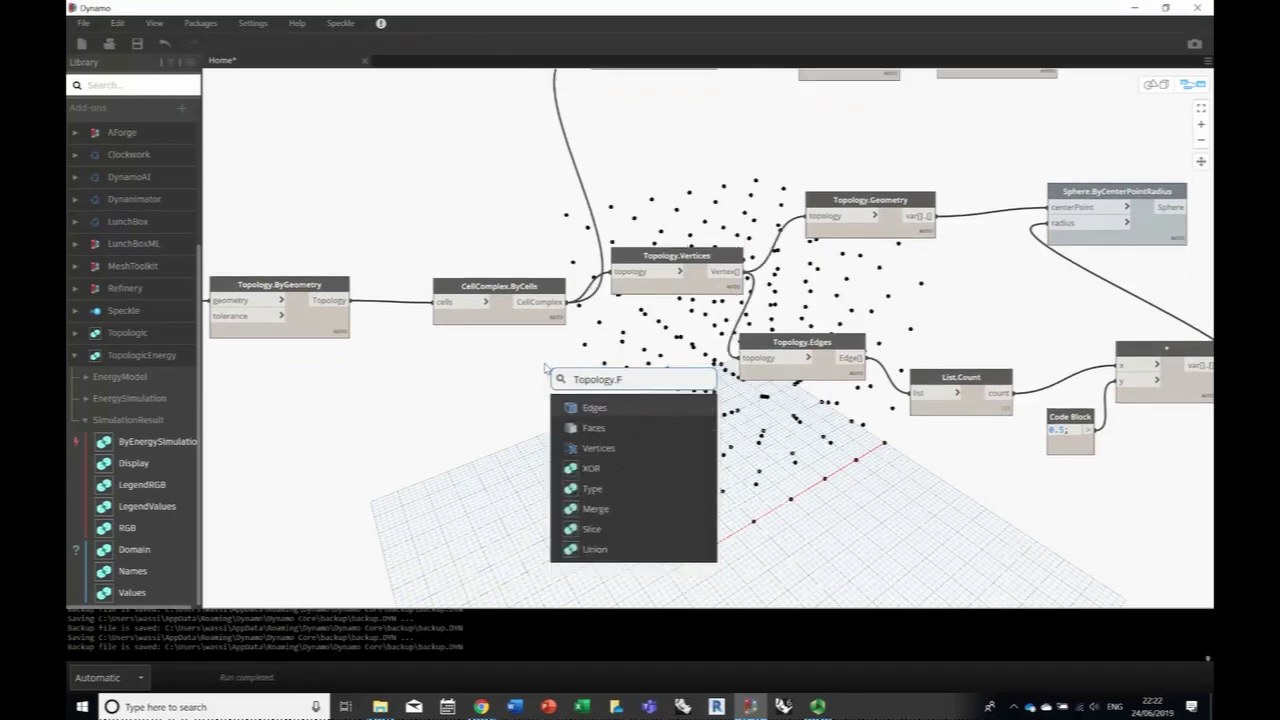
type("aces")
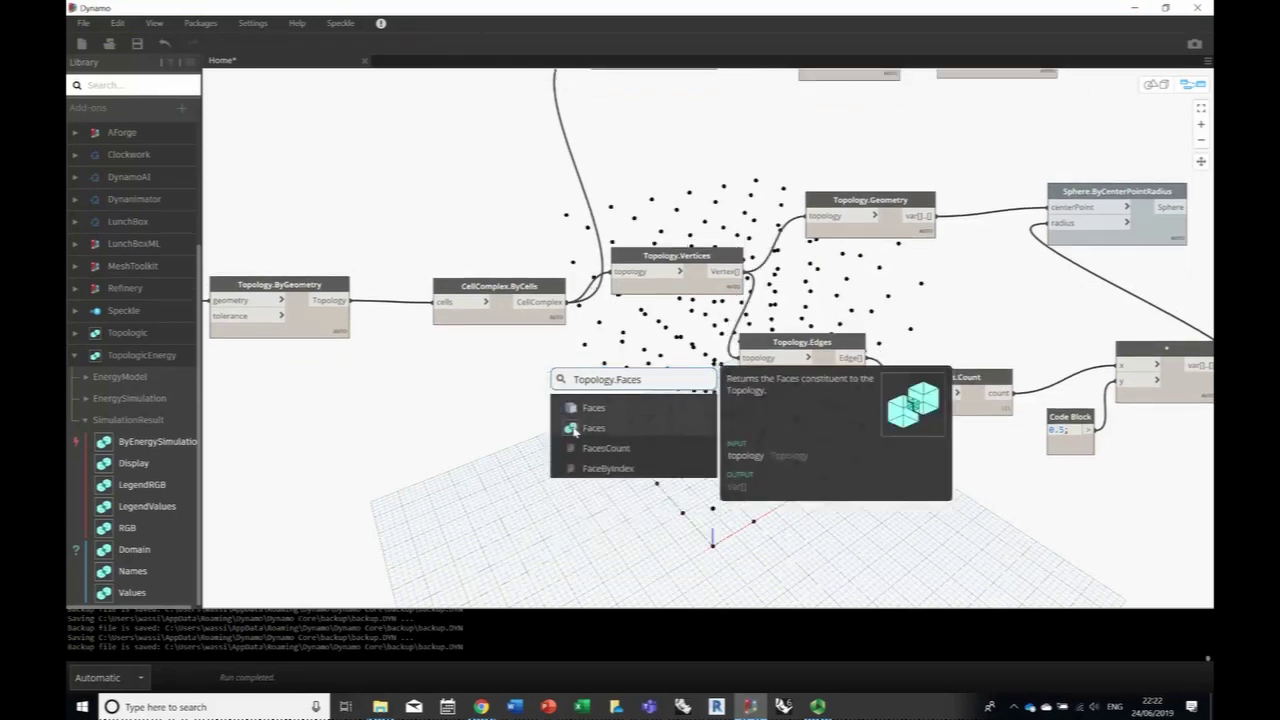
left_click(574, 428)
left_click_drag(561, 302, 576, 453)
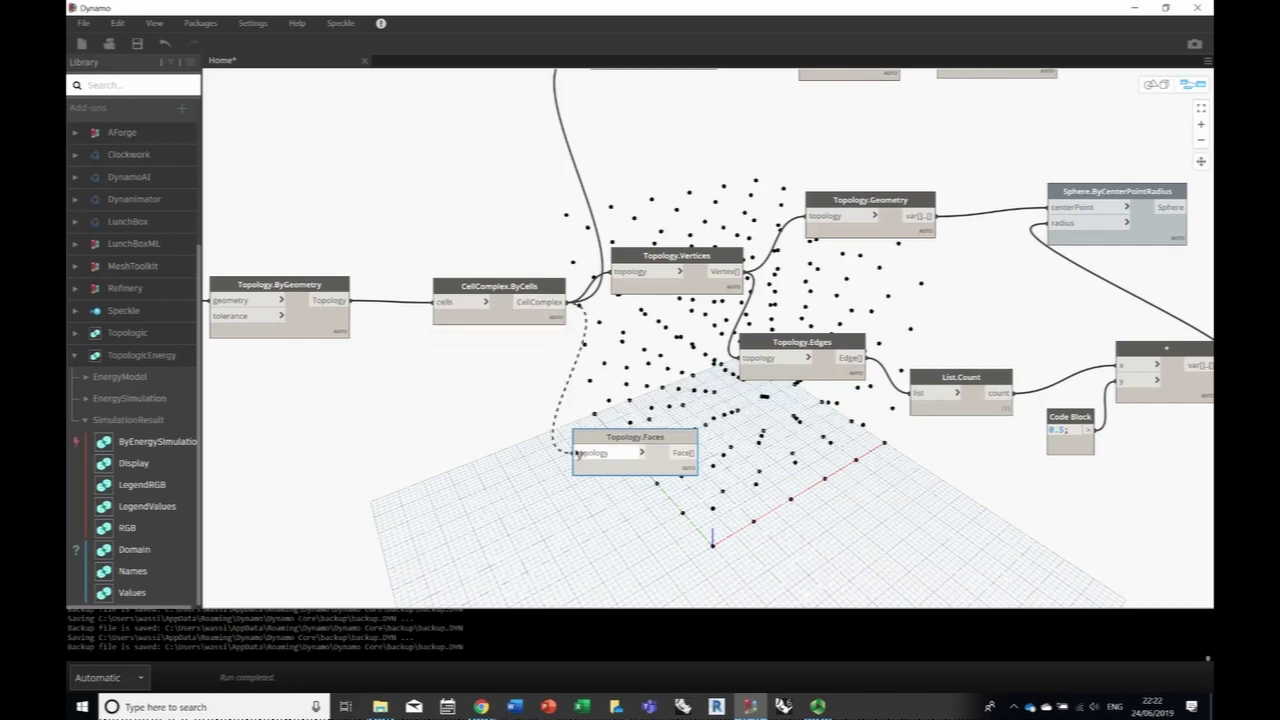
left_click(576, 453)
- Add a Topology.Geometry node below and beyond Topology.Faces and connect the Face[] output to its topology input
middle_click_drag(659, 441, 580, 370)
right_click(692, 501)
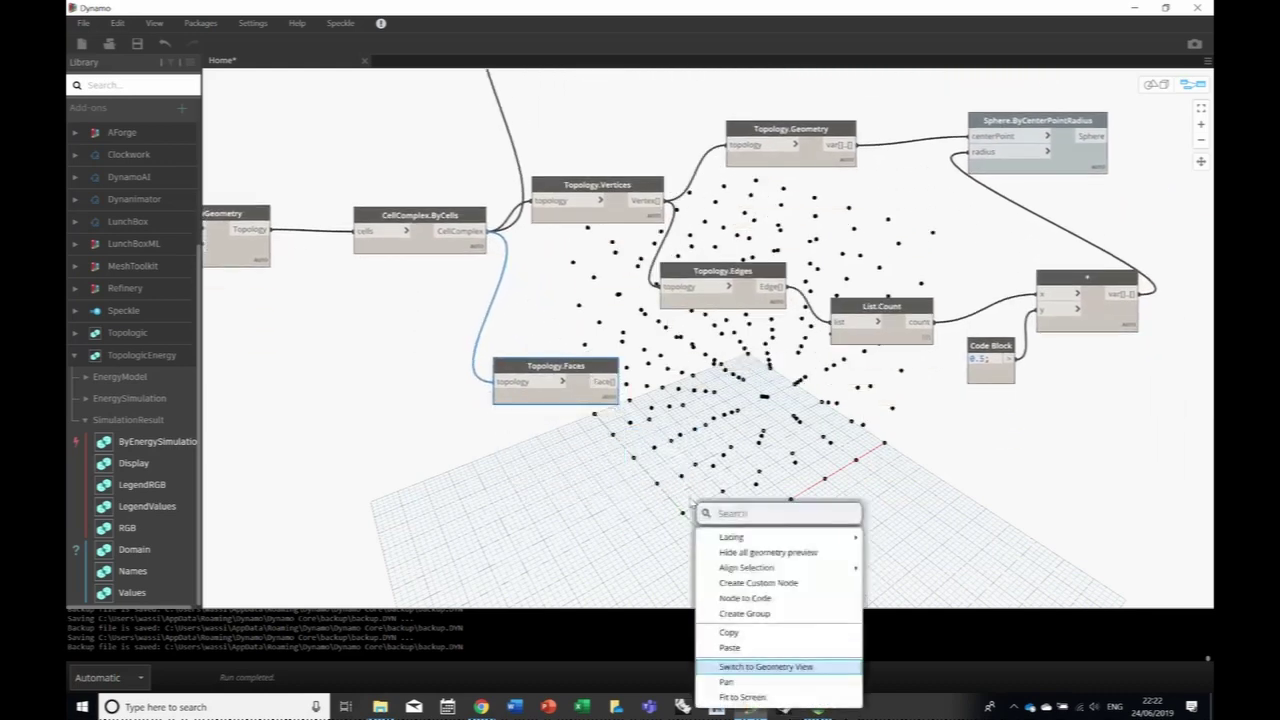
type("Topology")
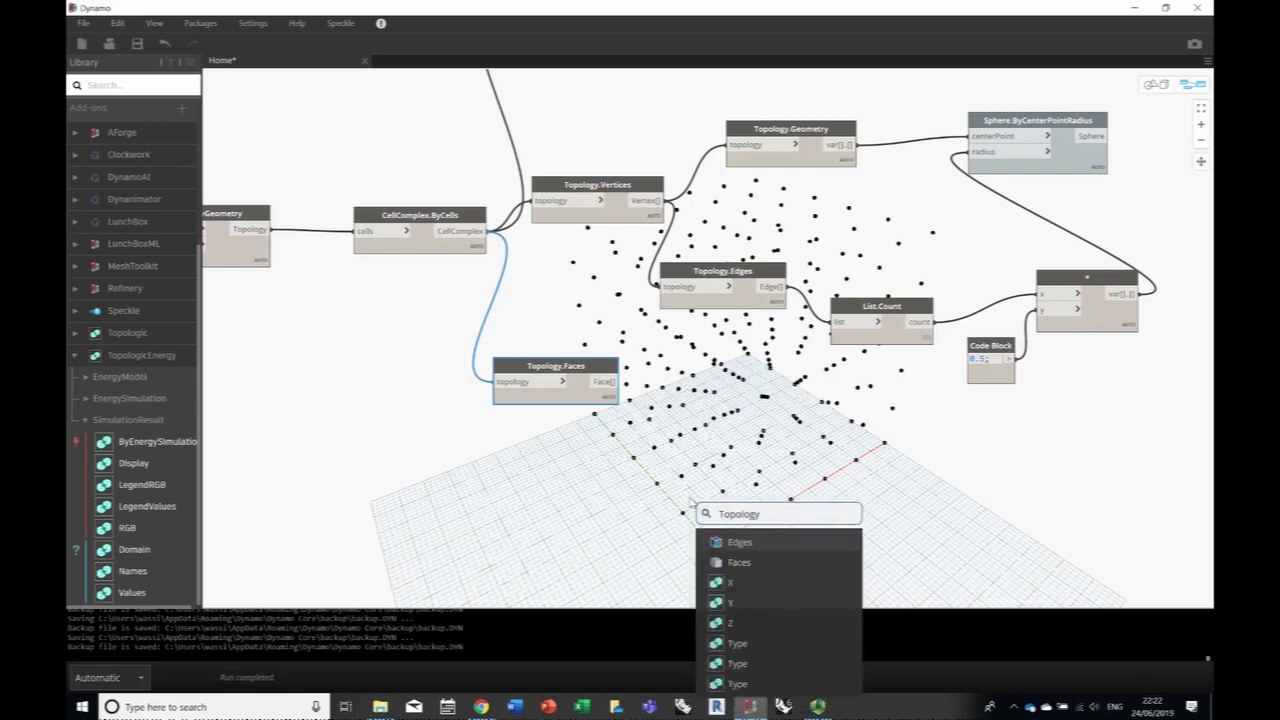
type(".Geom")
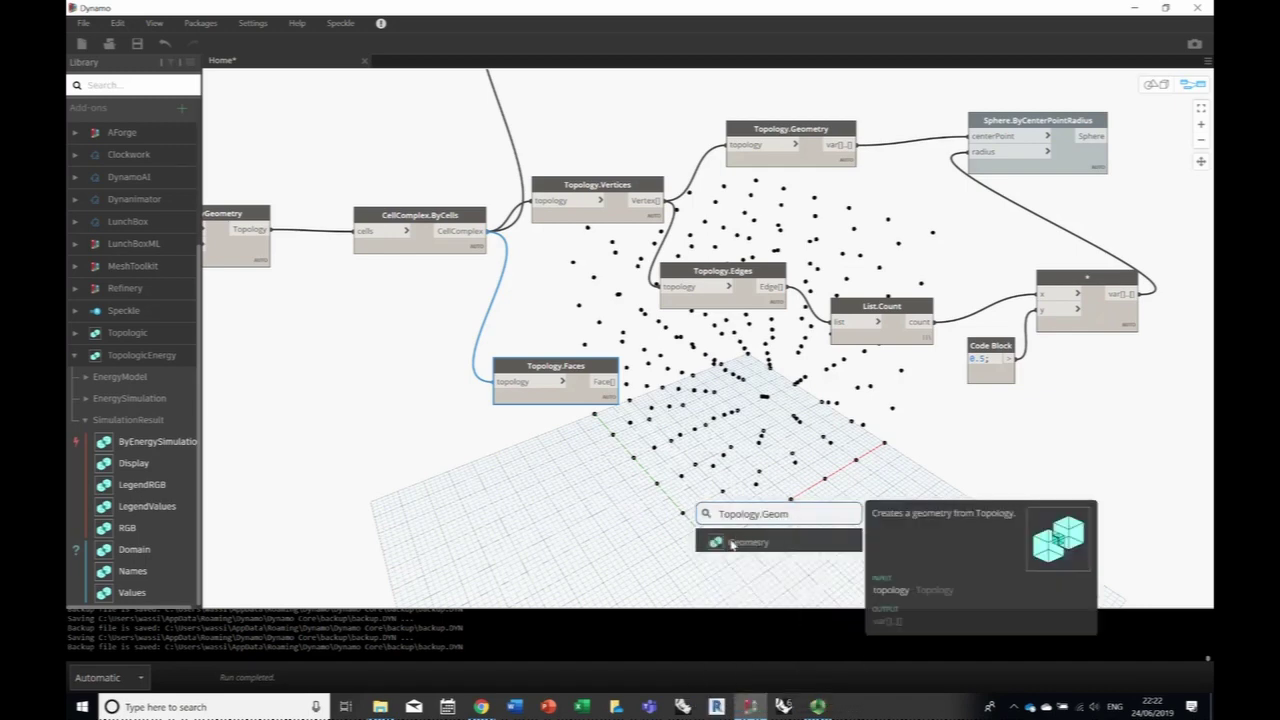
left_click(731, 542)
left_click_drag(731, 545, 708, 457)
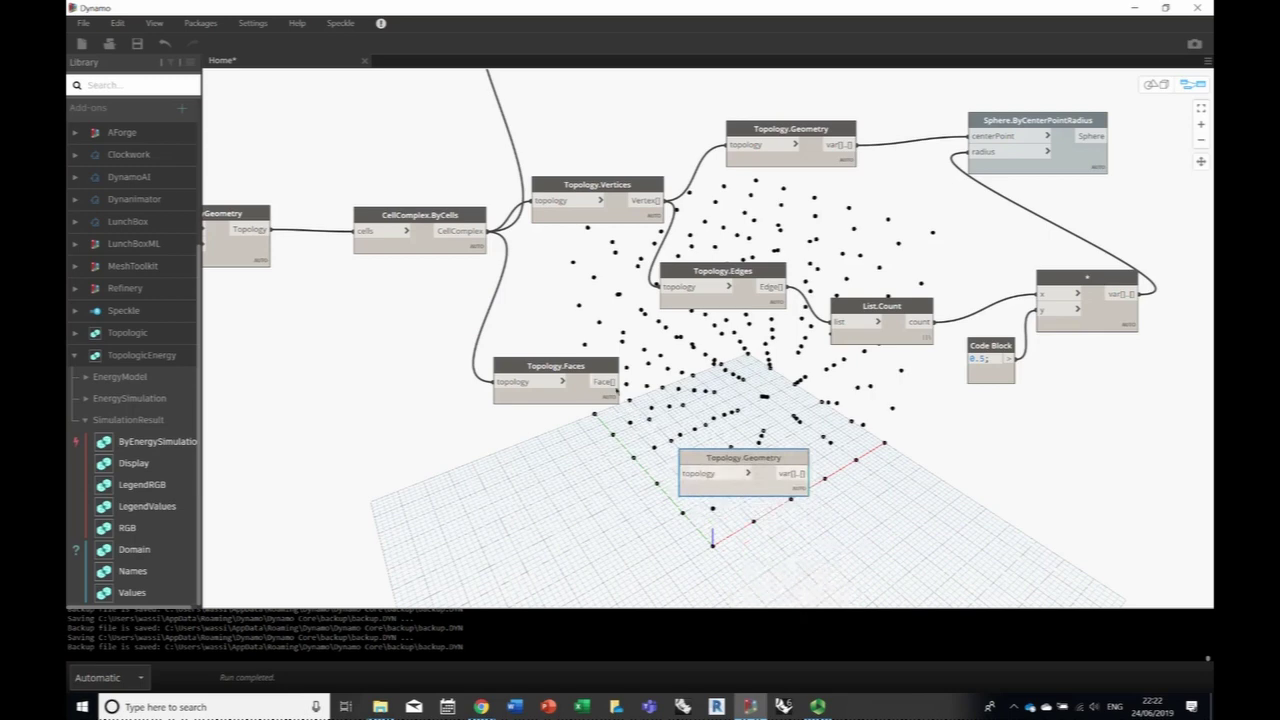
left_click_drag(612, 382, 685, 474)
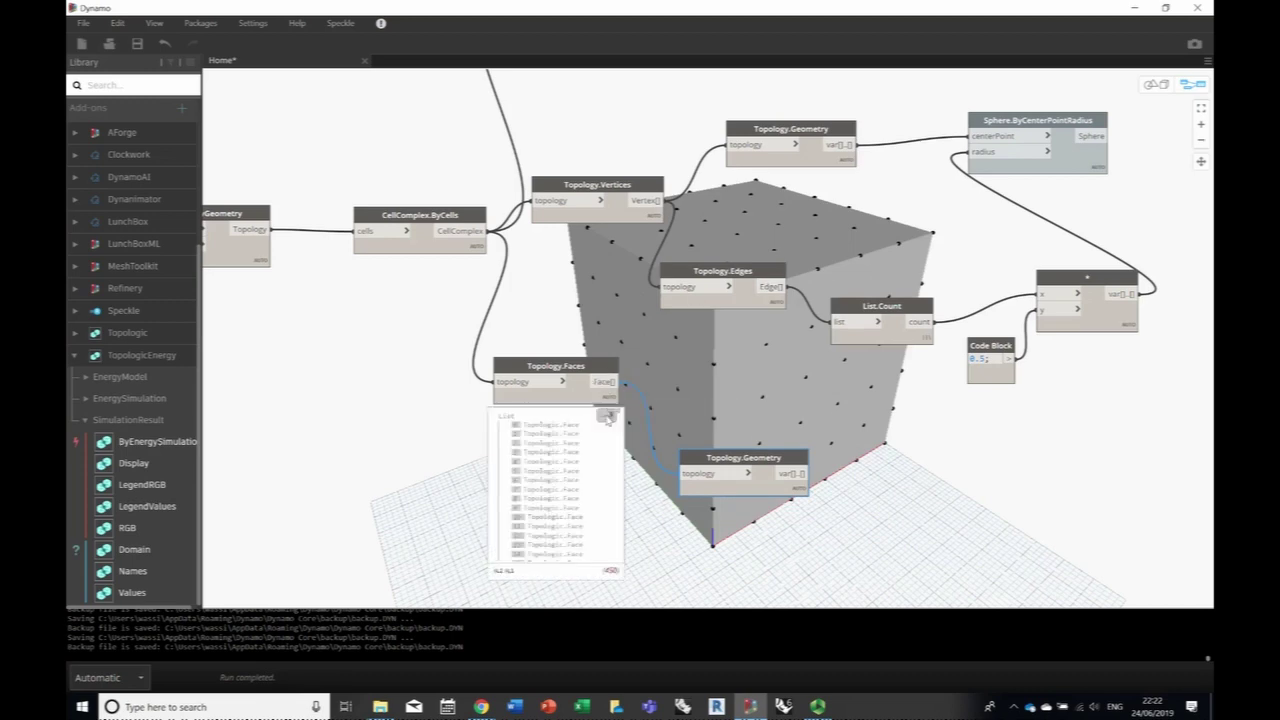
- Preview the outputs of Topology.Faces and its Topology.Geometry node, then delete that Topology.Geometry node
mouse_move(608, 418)
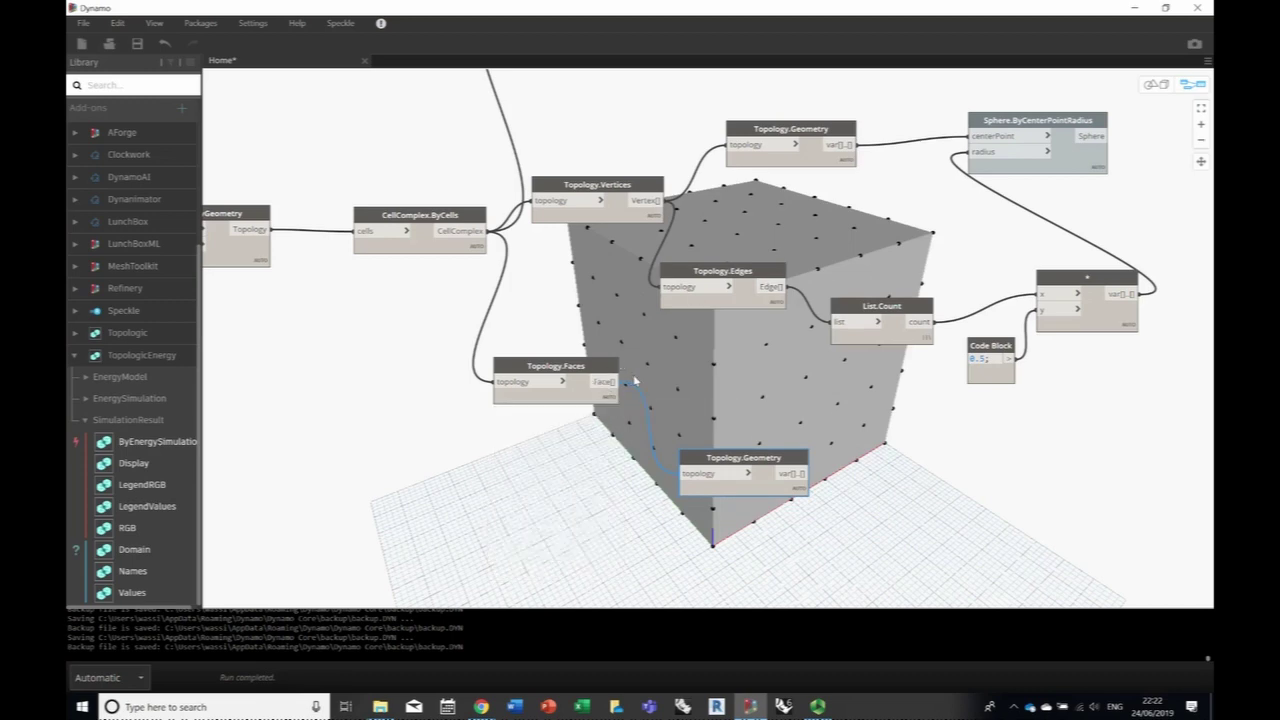
left_click_drag(705, 458, 842, 436)
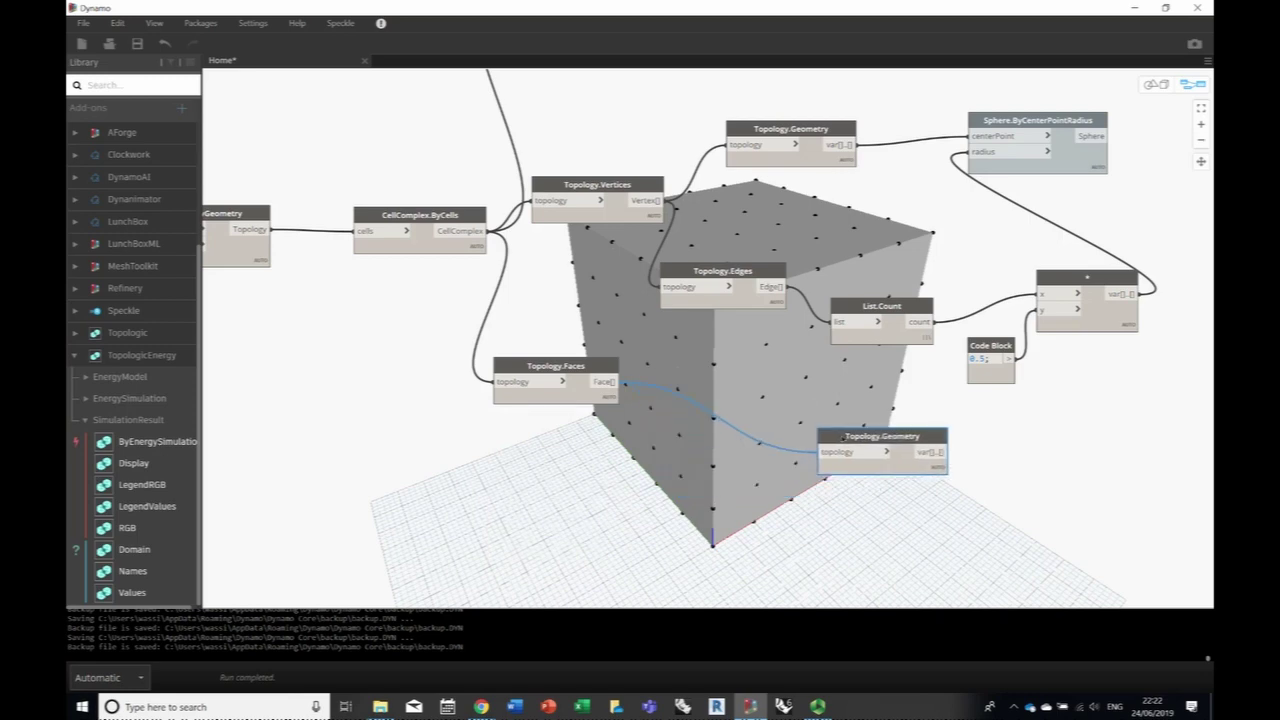
mouse_move(842, 436)
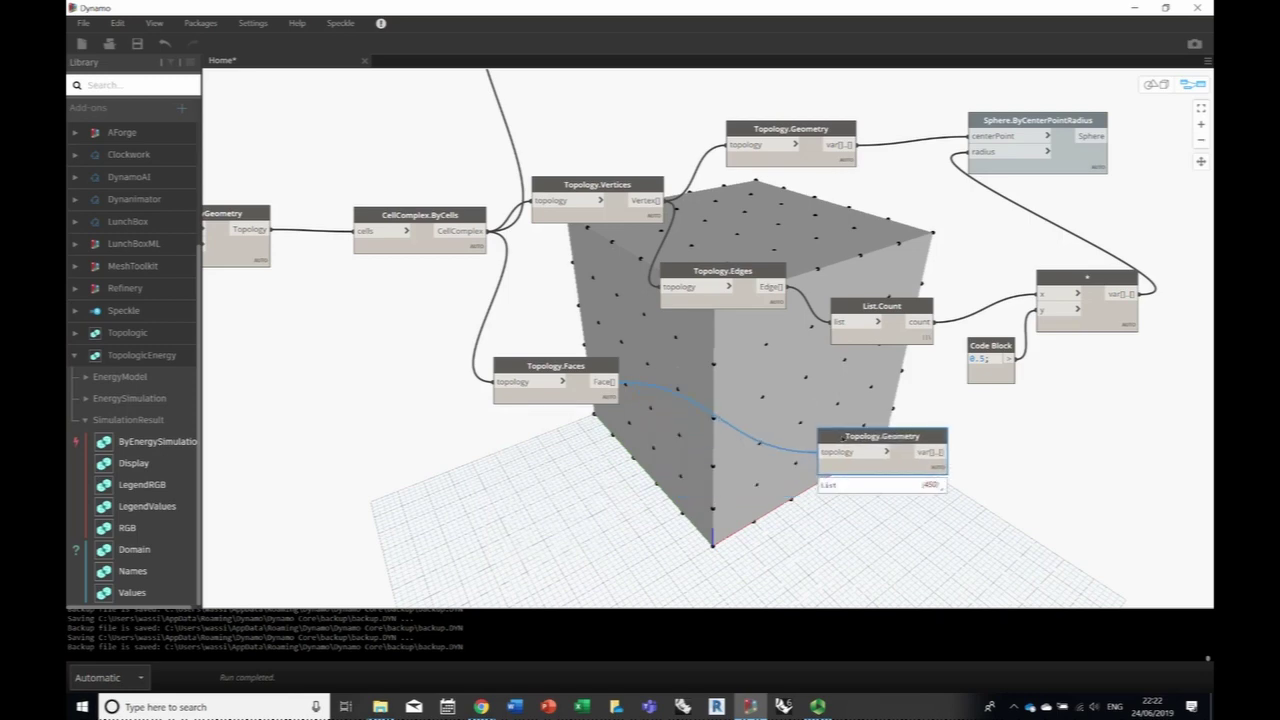
key("Delete")
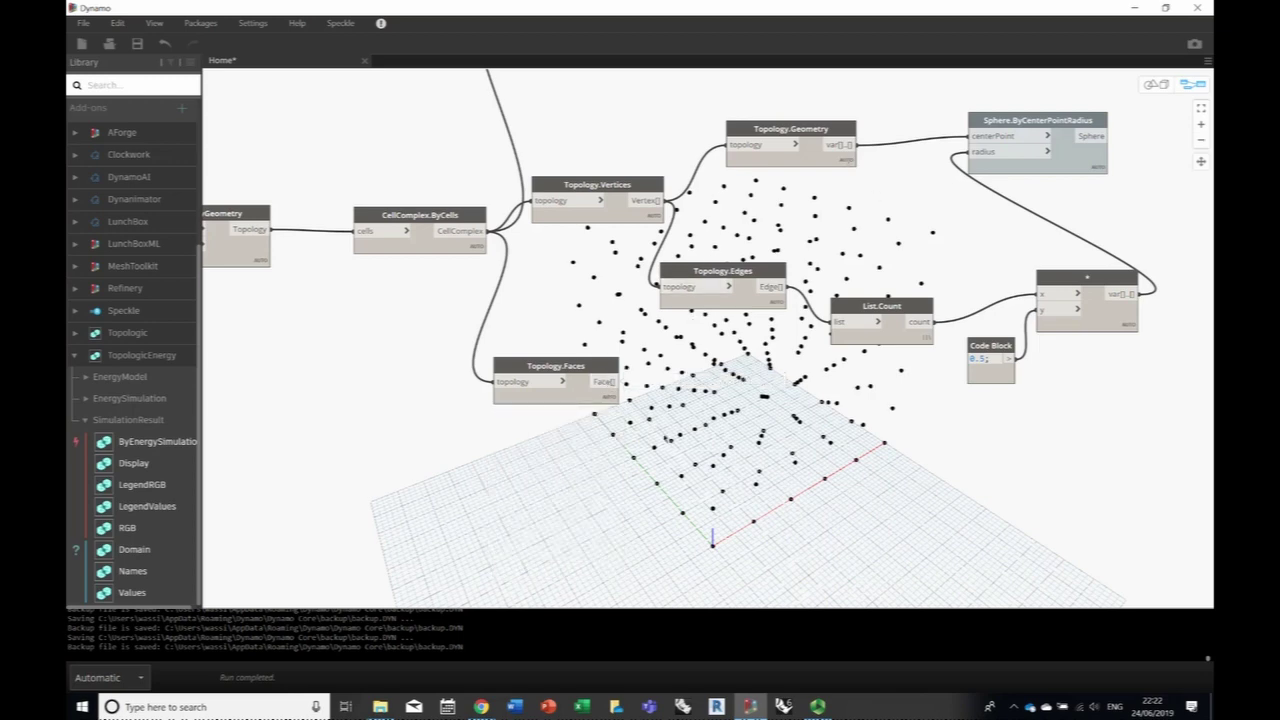
- Add a Topology.Cells node beside Topology.Faces and connect the Face[] output to its topology input
right_click(667, 438)
type("Topol")
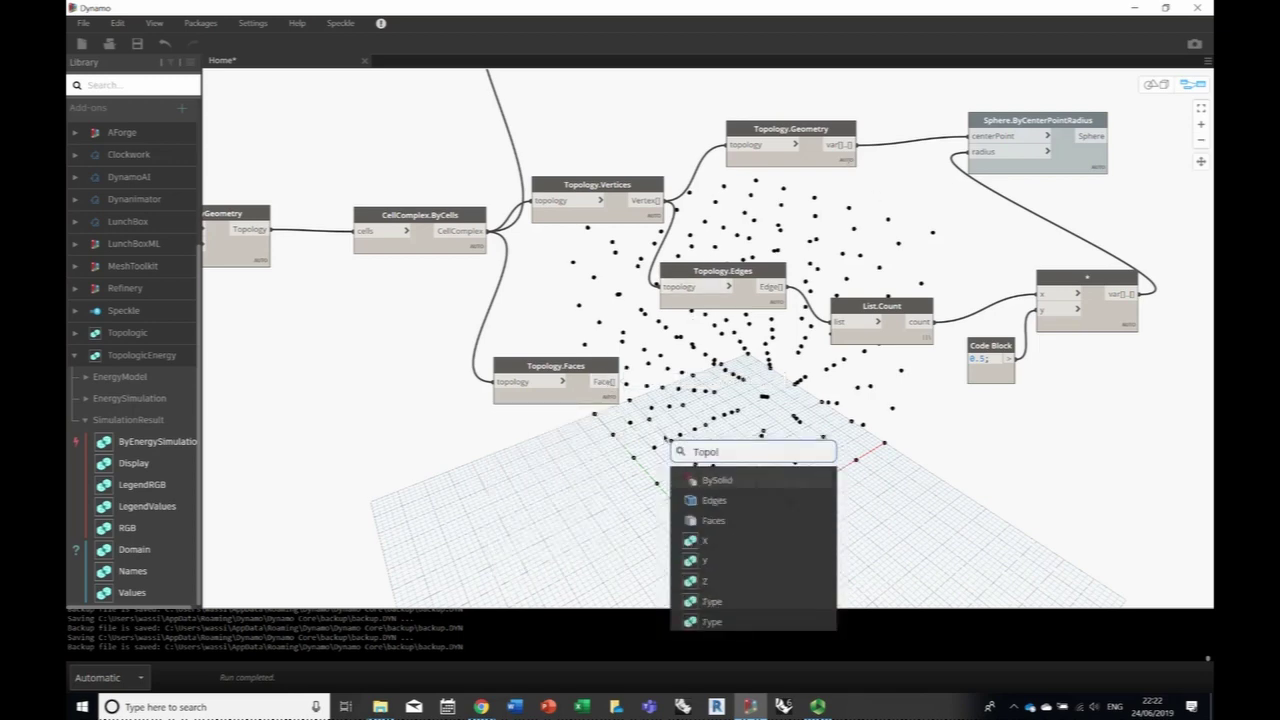
type("ogy.Cells")
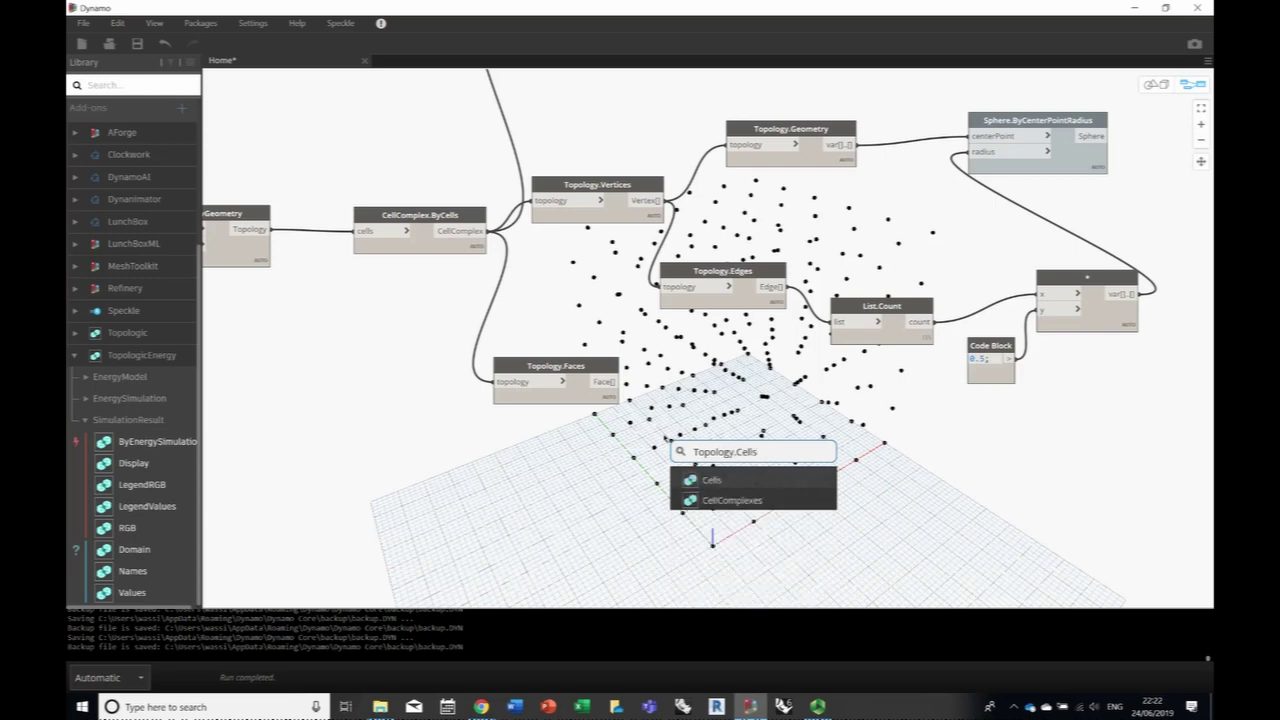
left_click(712, 492)
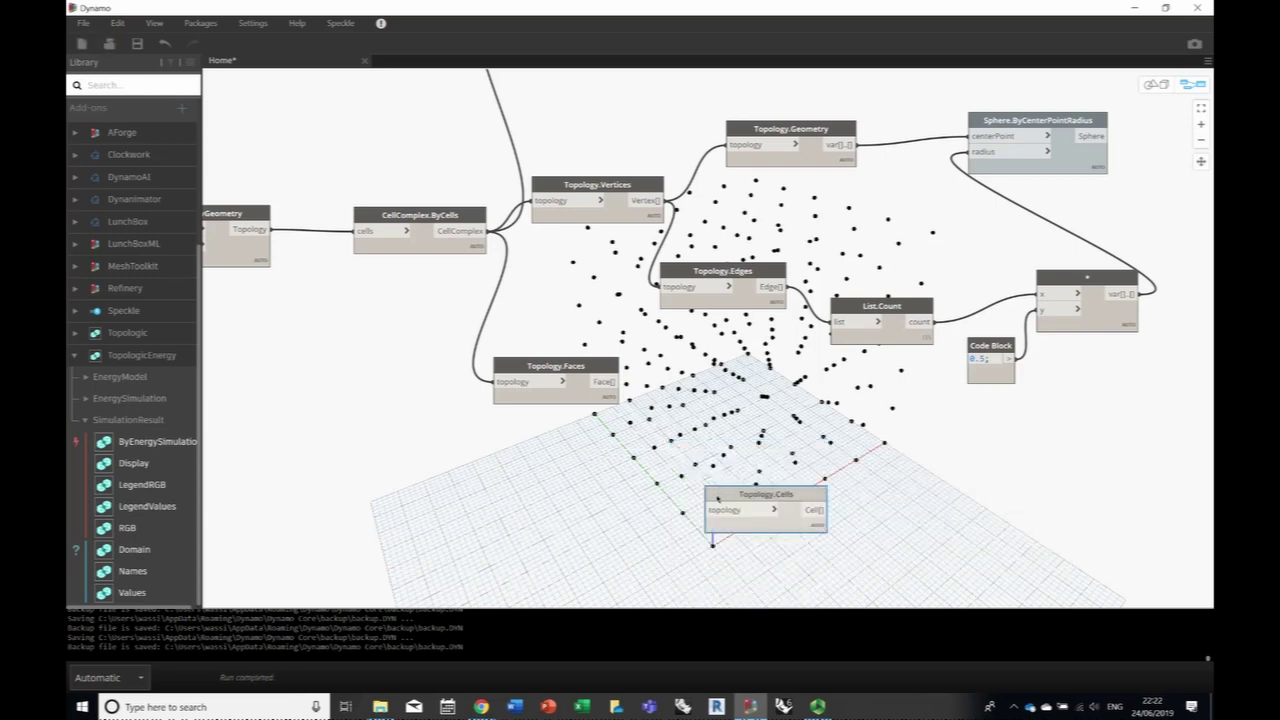
left_click_drag(712, 494, 668, 437)
left_click_drag(612, 381, 668, 445)
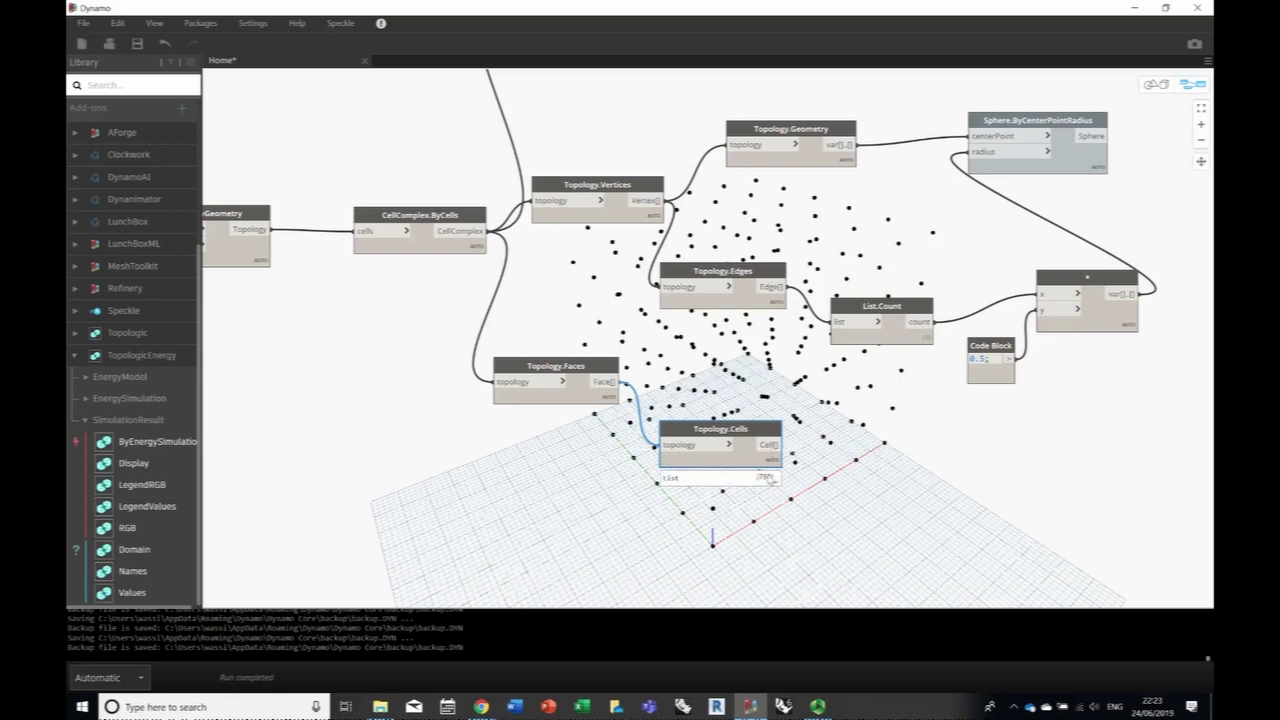
- Add a List.Count node beside Topology.Cells and connect the Cell[] output to its list input
mouse_move(769, 484)
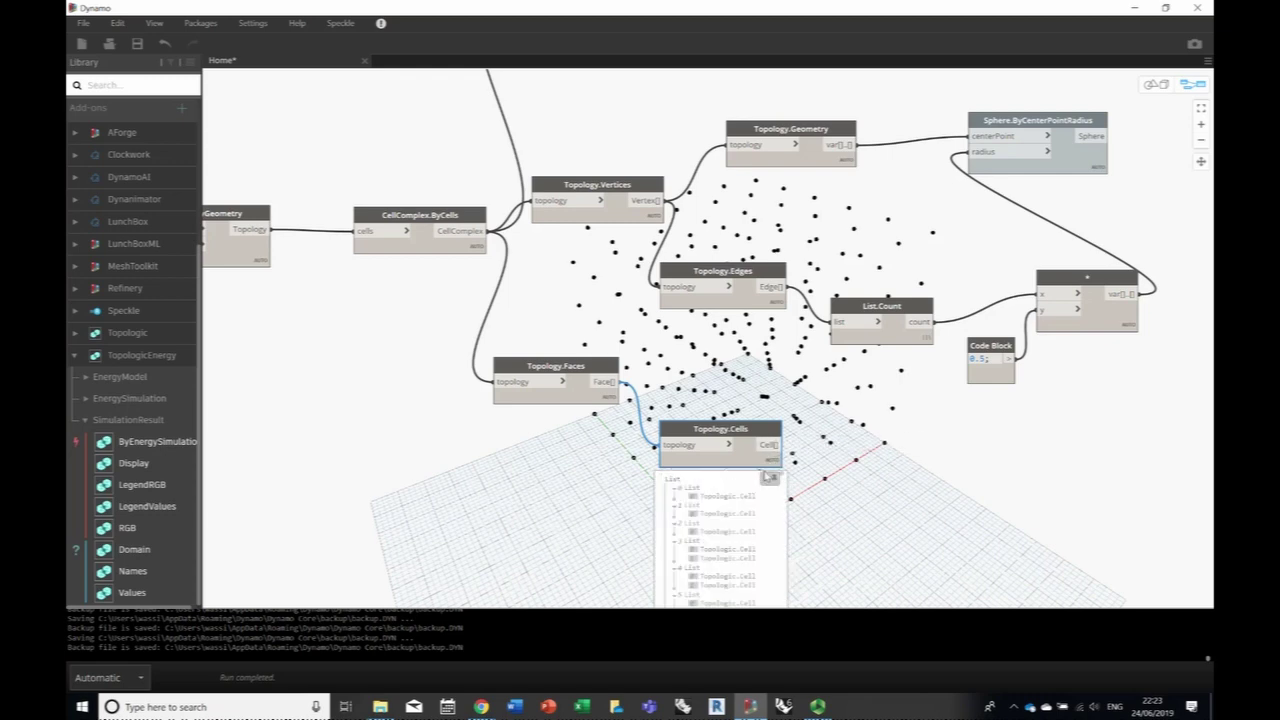
middle_click_drag(829, 473, 619, 446)
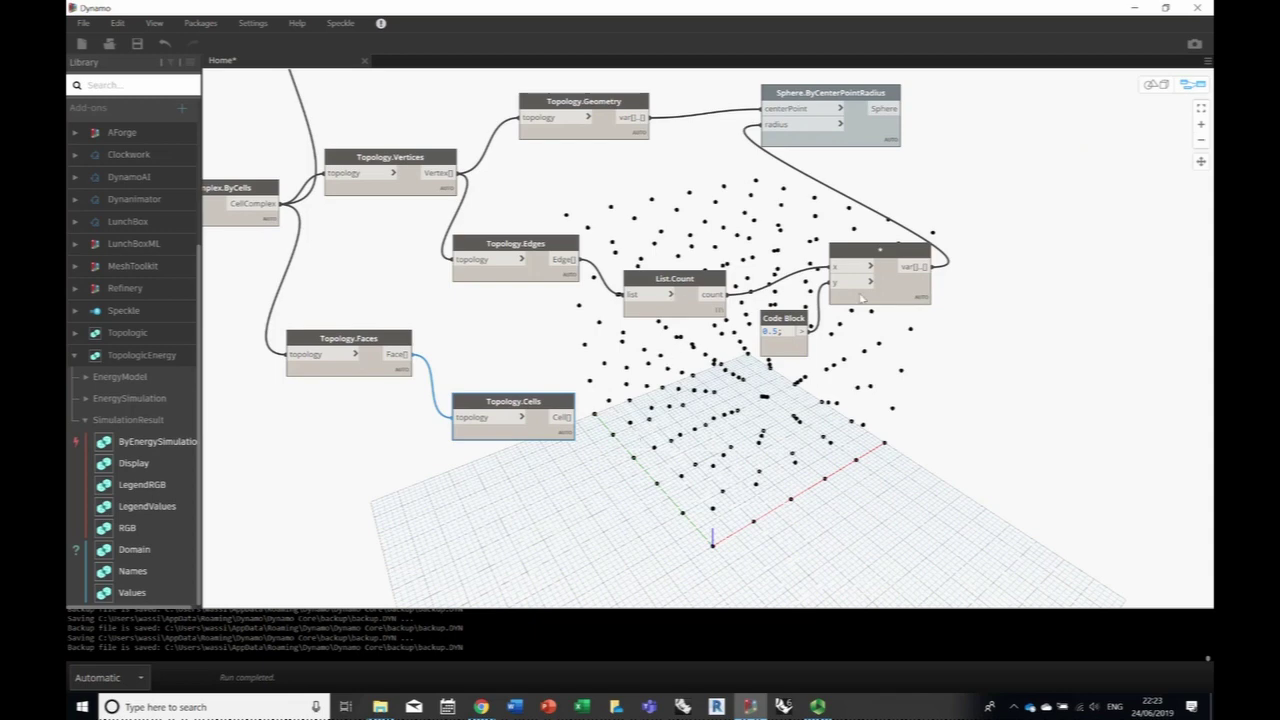
right_click(652, 433)
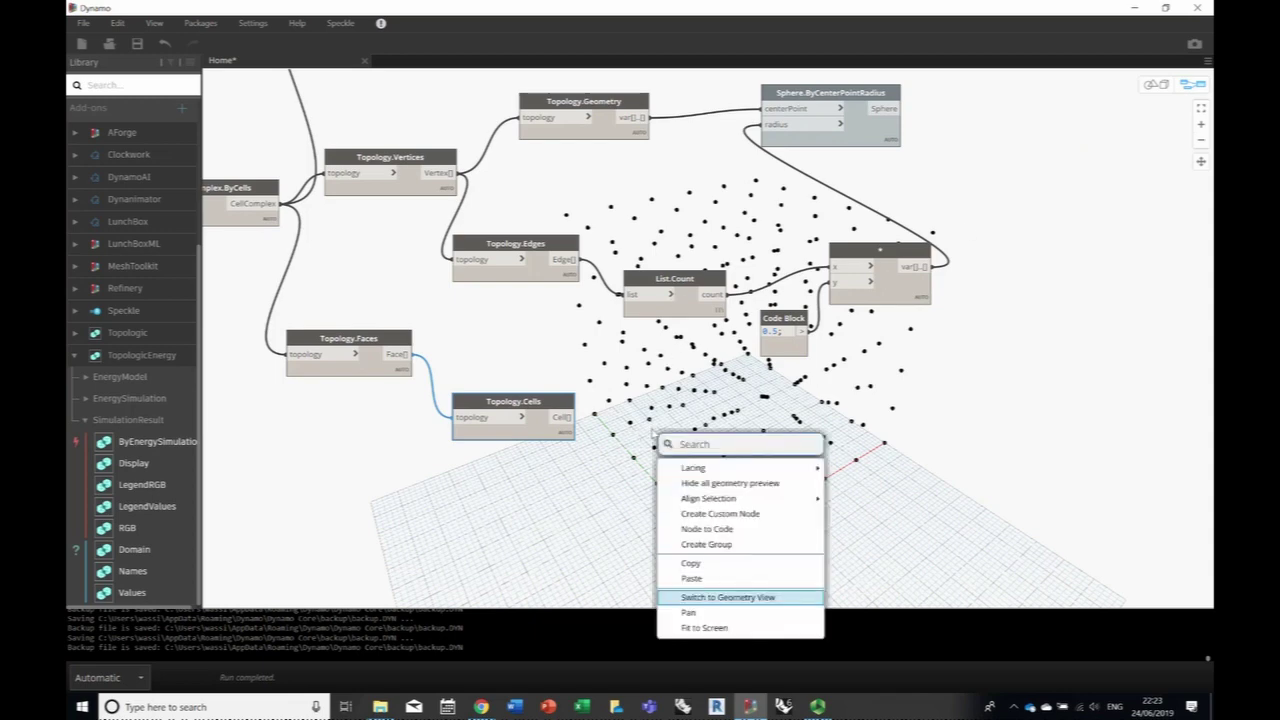
type("List.Count")
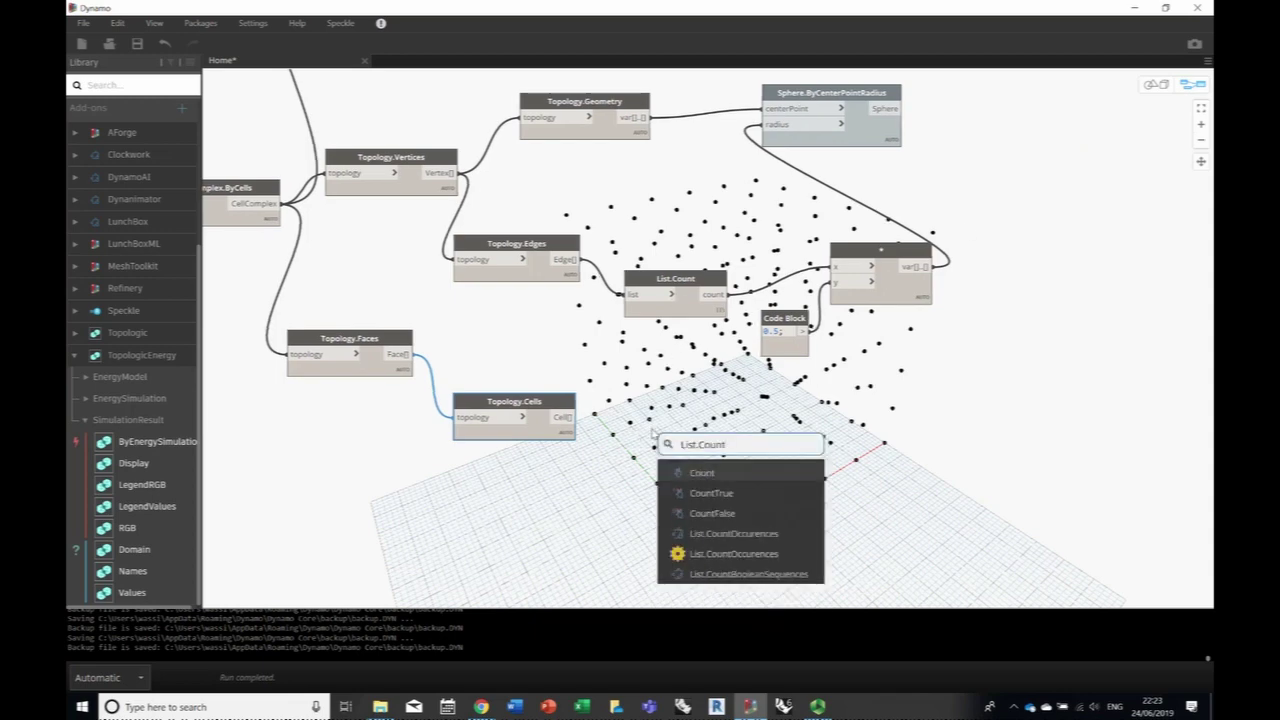
left_click(701, 473)
left_click_drag(704, 487, 636, 444)
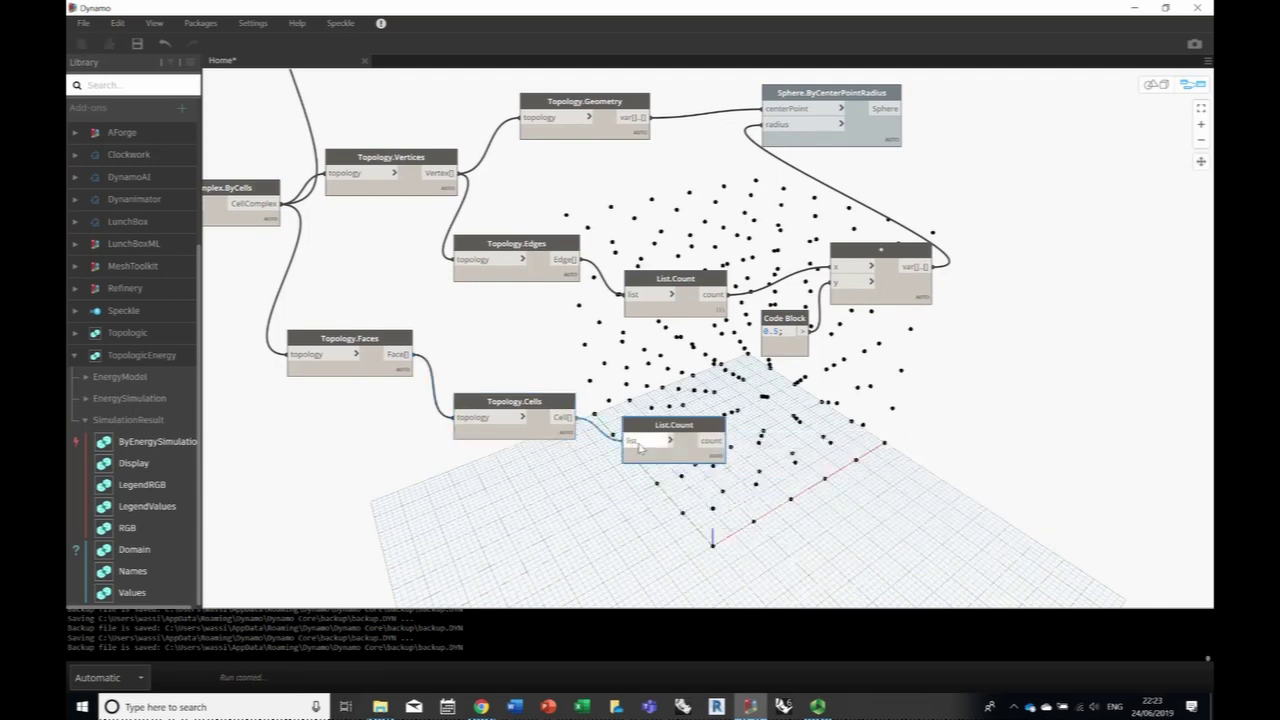
- Set the lacing of the List.Count node fed by Topology.Cells to Longest and preview its output
right_click(714, 455)
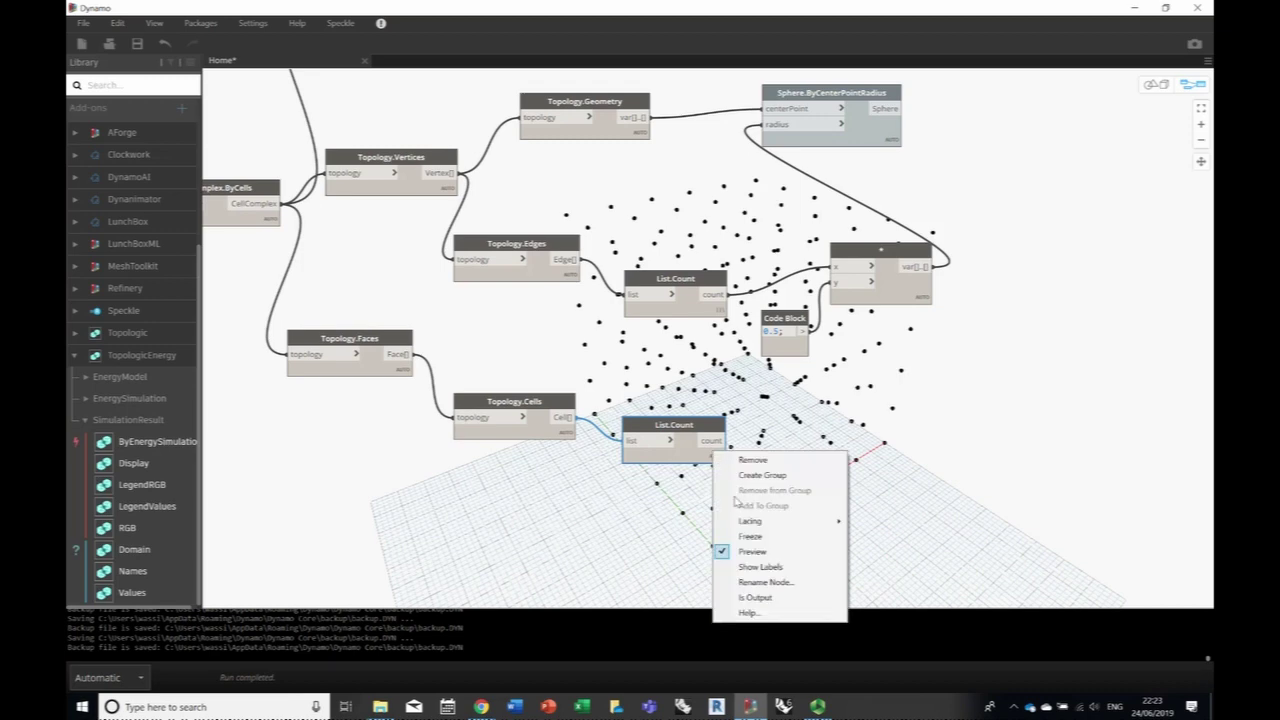
mouse_move(800, 521)
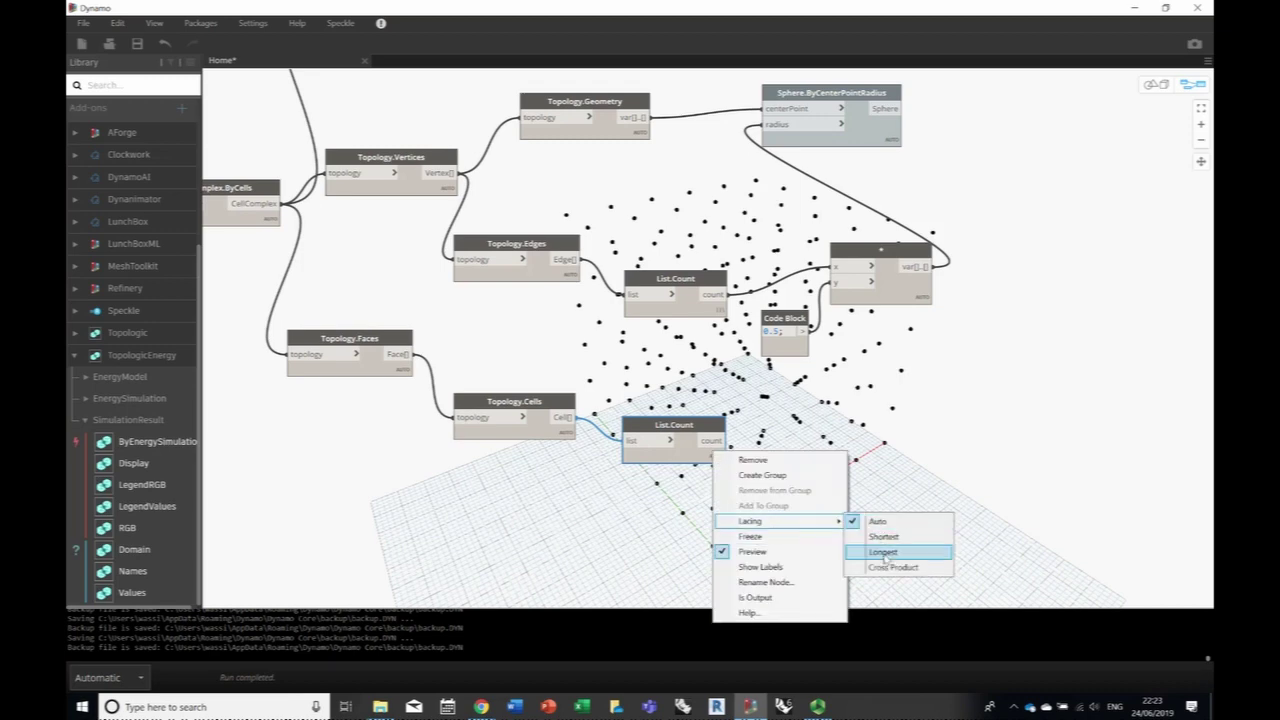
left_click(875, 551)
mouse_move(716, 478)
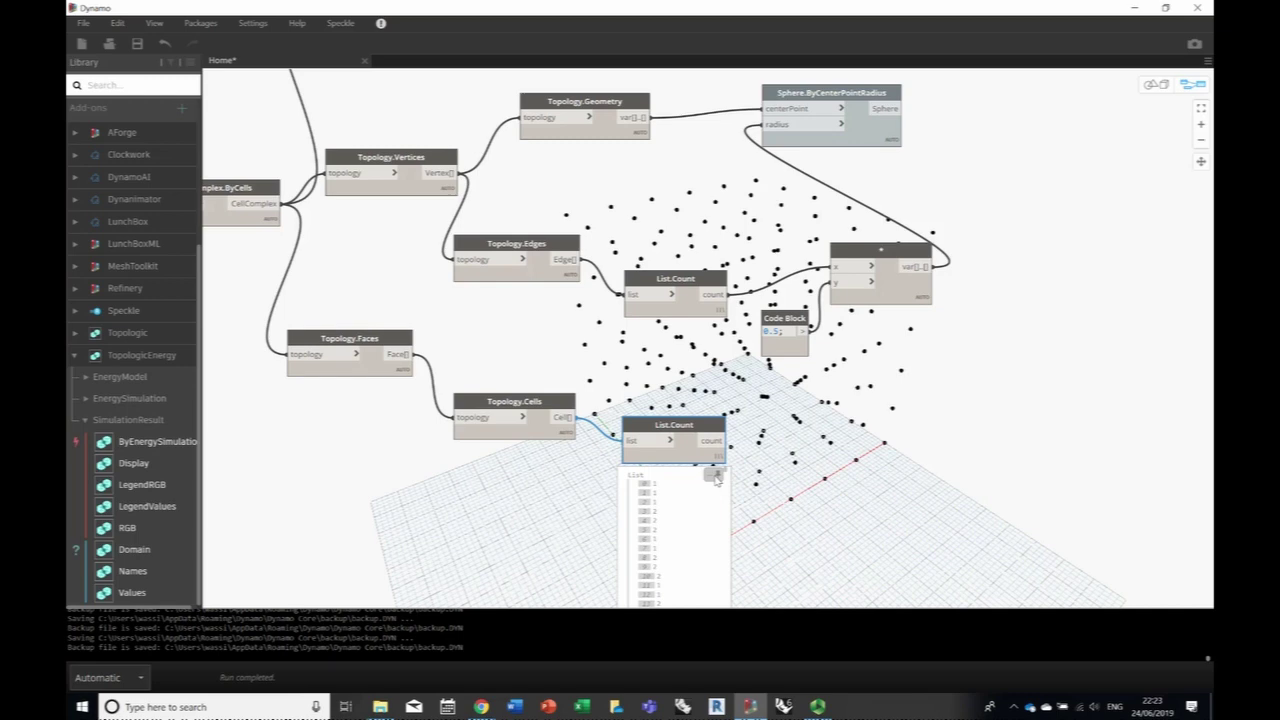
- Add an == comparison node beyond the List.Count node that counts the cells
middle_click_drag(788, 481, 645, 523)
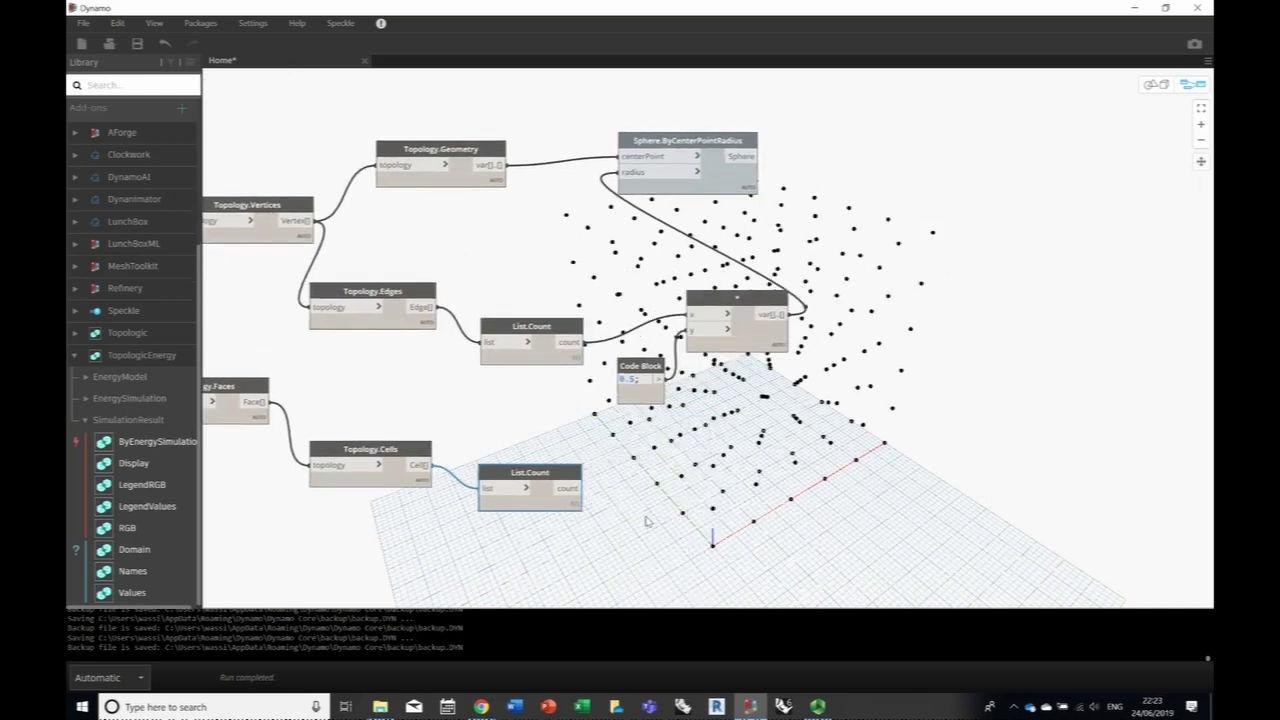
right_click(667, 499)
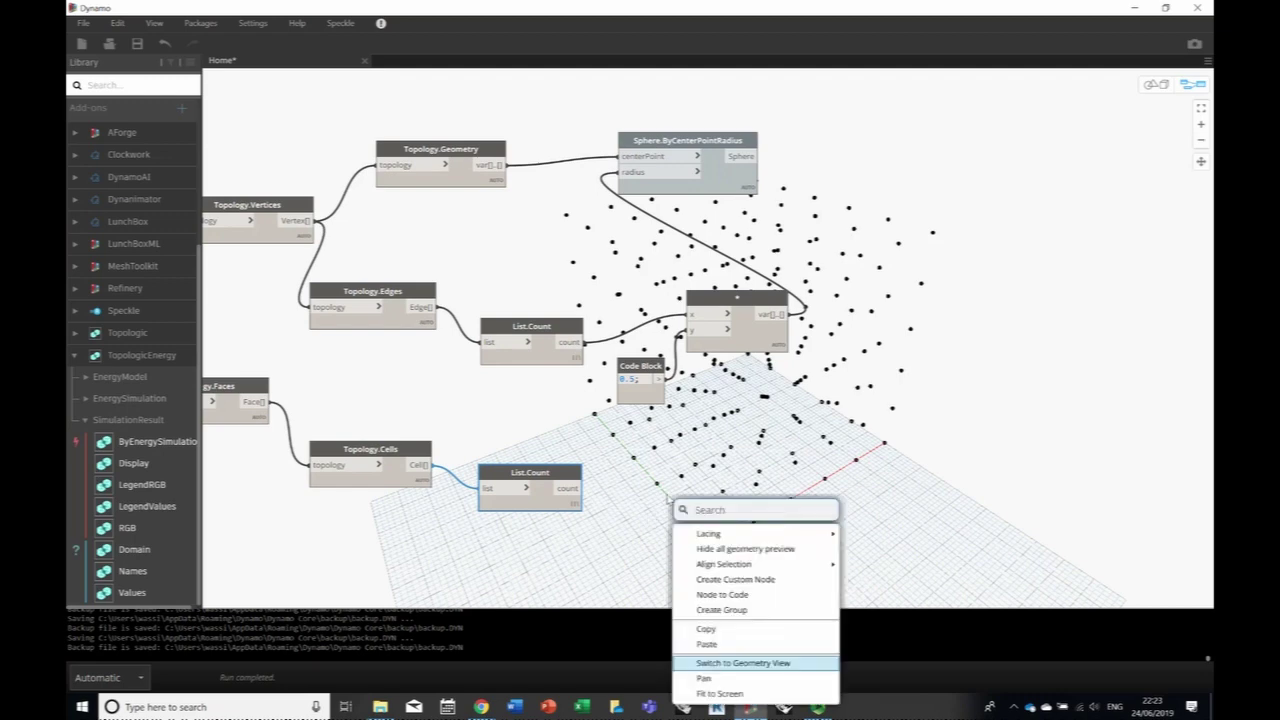
left_click(668, 500)
right_click(664, 481)
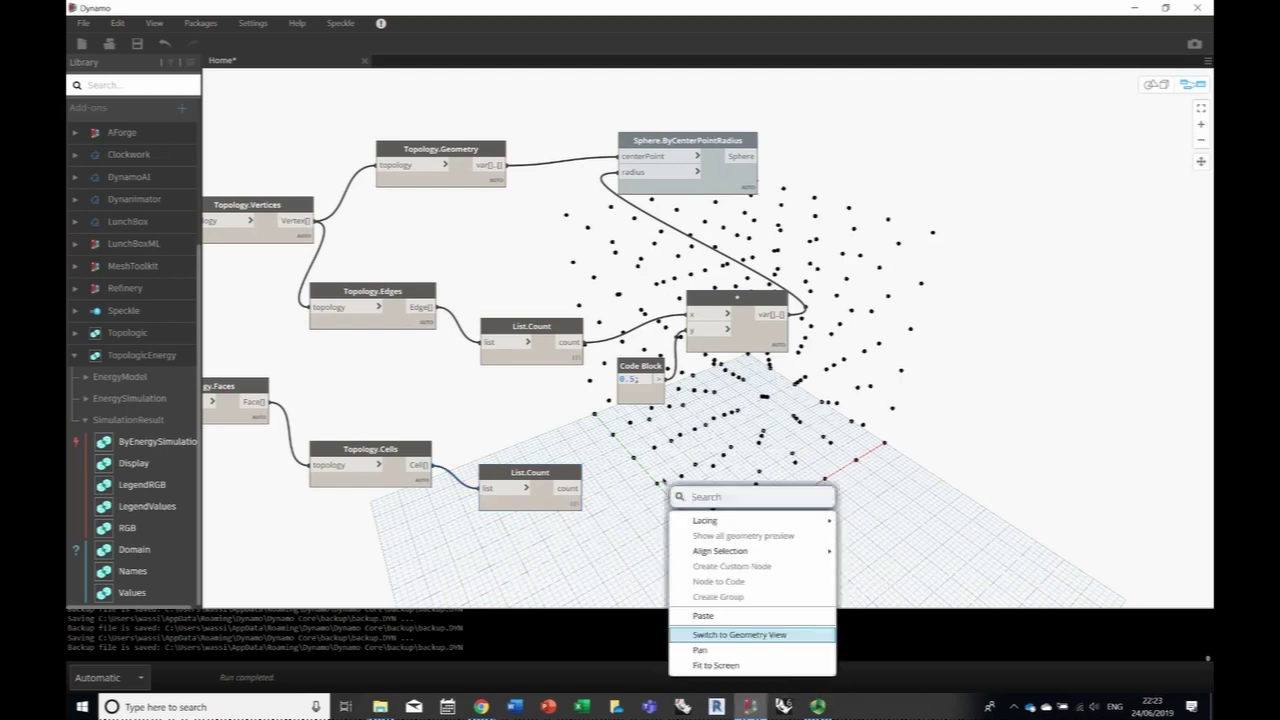
type("==")
key("Return")
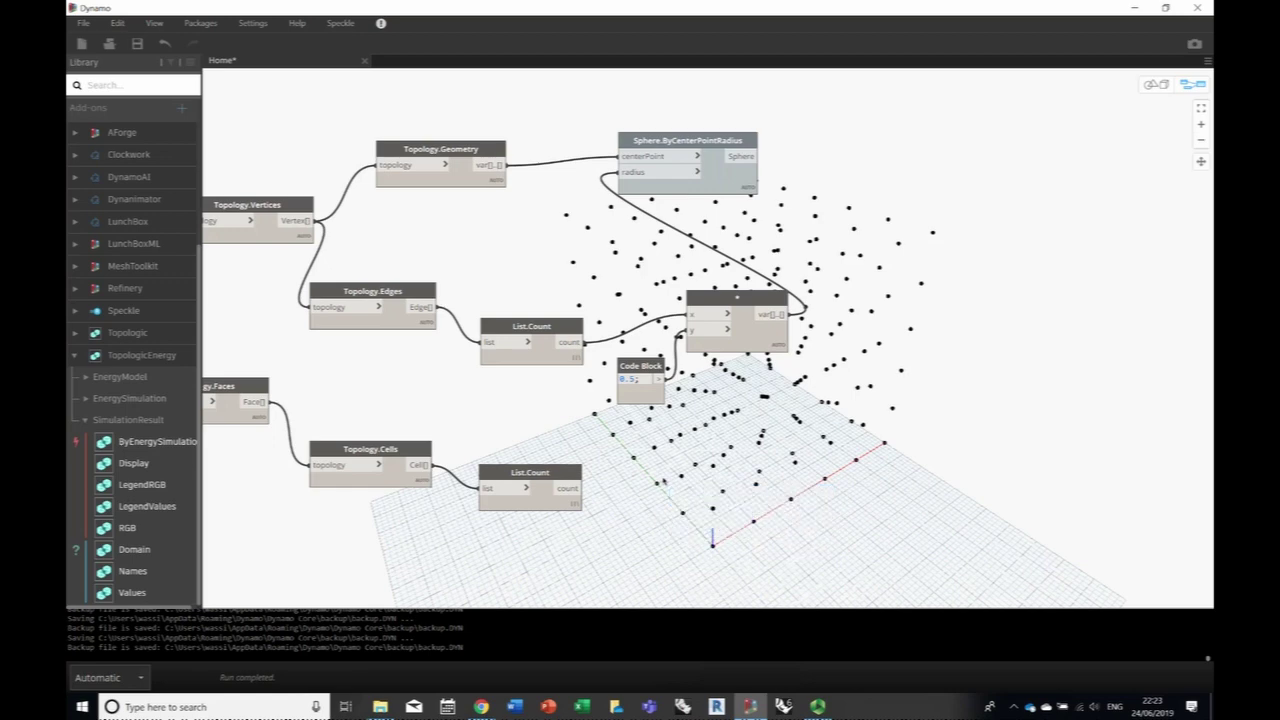
- Add a Code Block containing 2; and connect it to the == node's y input, with the cell count connected to x
right_click(606, 567)
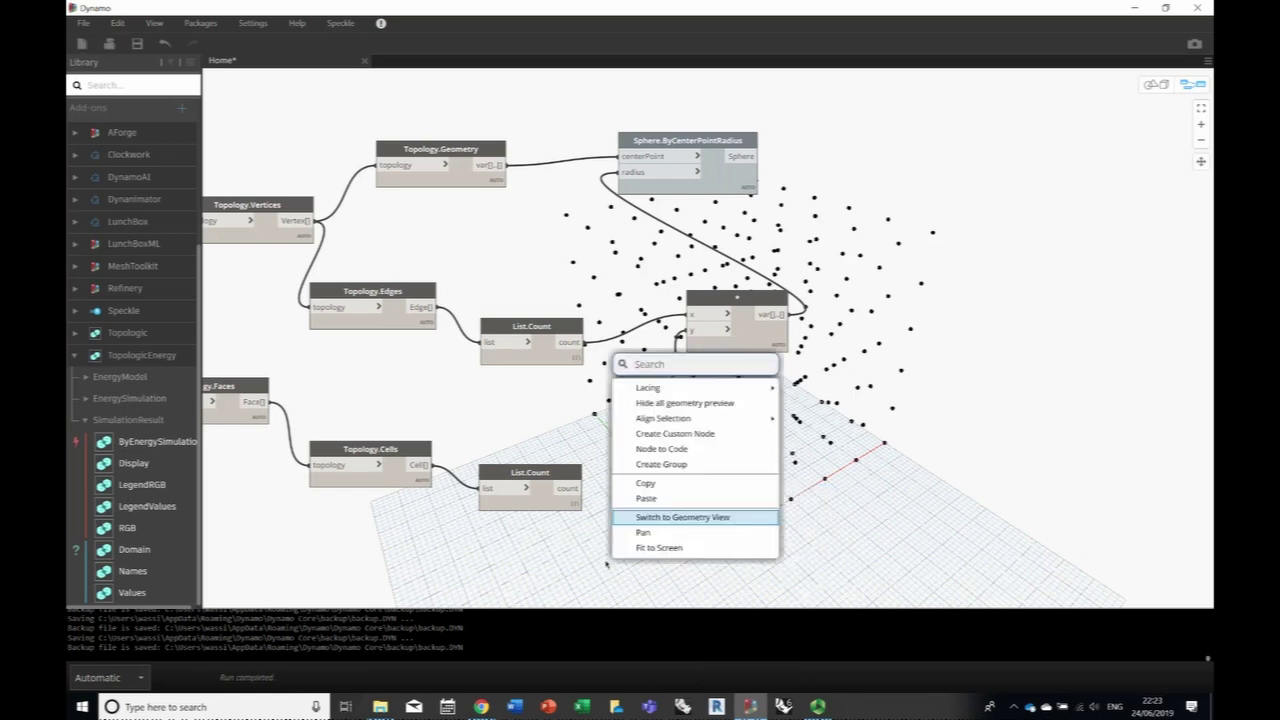
type("code")
key("Return")
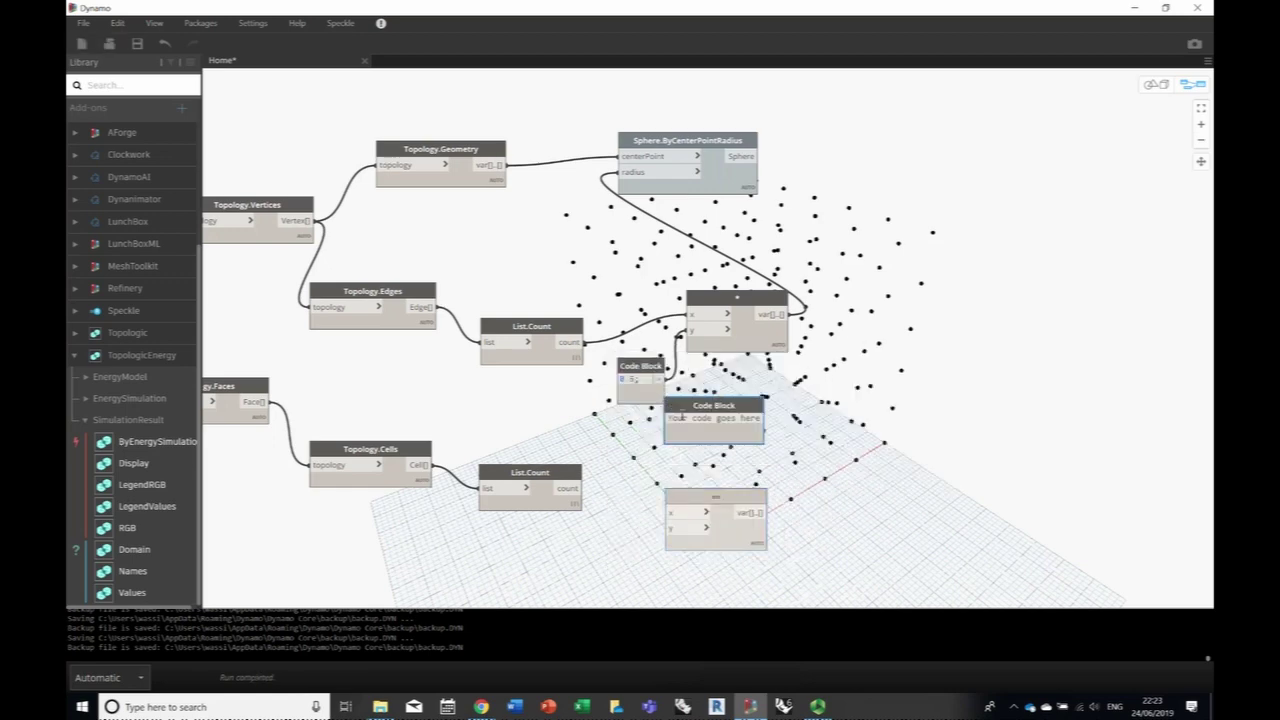
left_click_drag(687, 411, 577, 557)
type("3;")
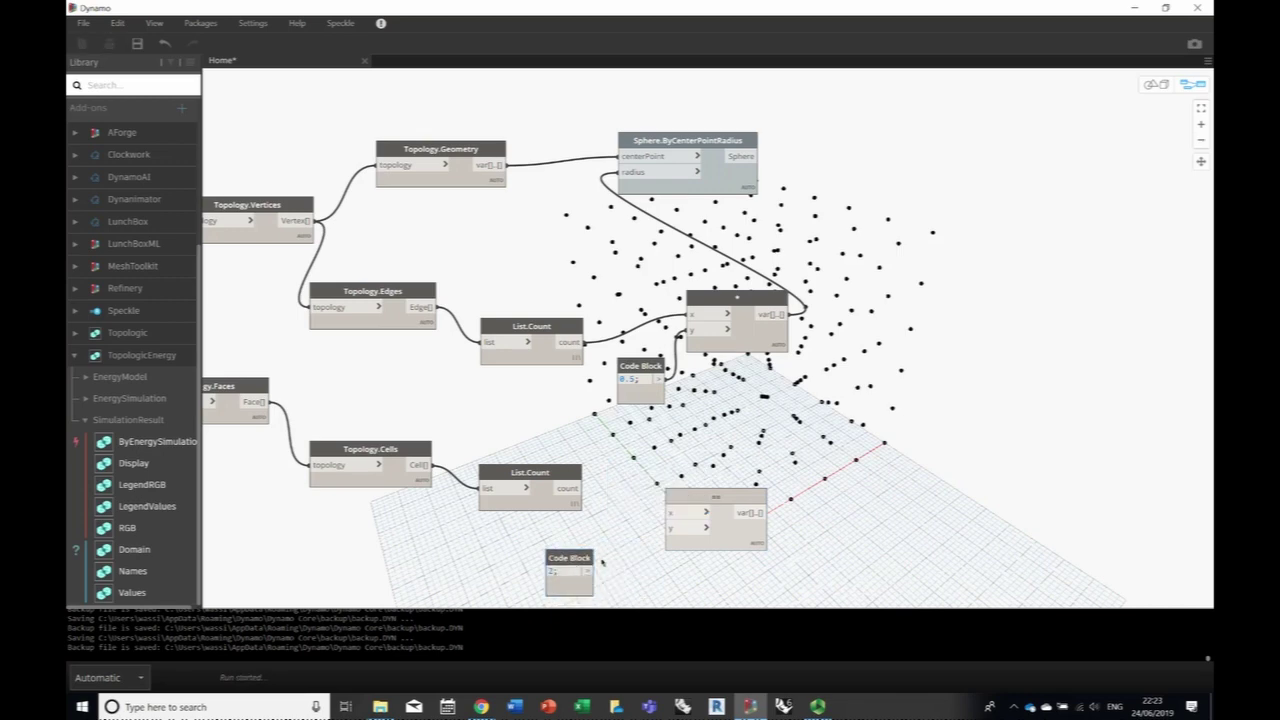
left_click_drag(590, 571, 696, 528)
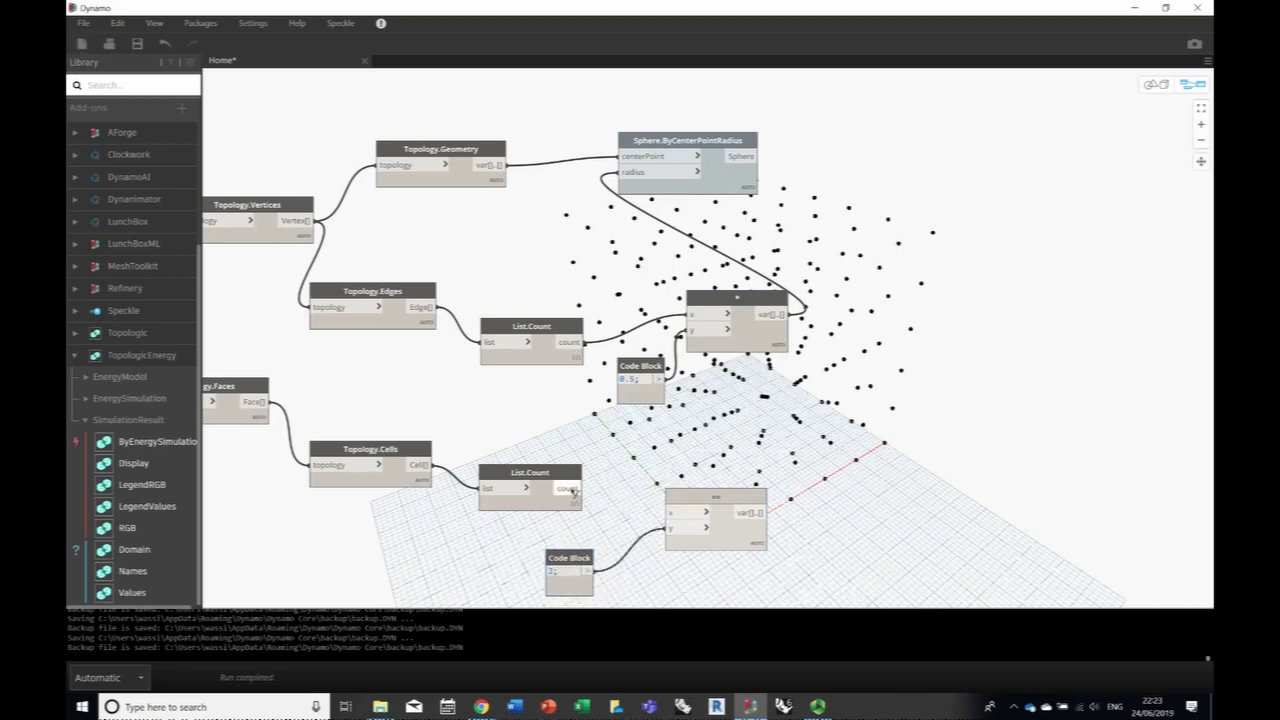
left_click_drag(578, 489, 669, 512)
- Add a List.FilterByBoolMask node beyond the == node, connecting the == output to mask and the Topology.Faces output to list
middle_click_drag(815, 502, 717, 397)
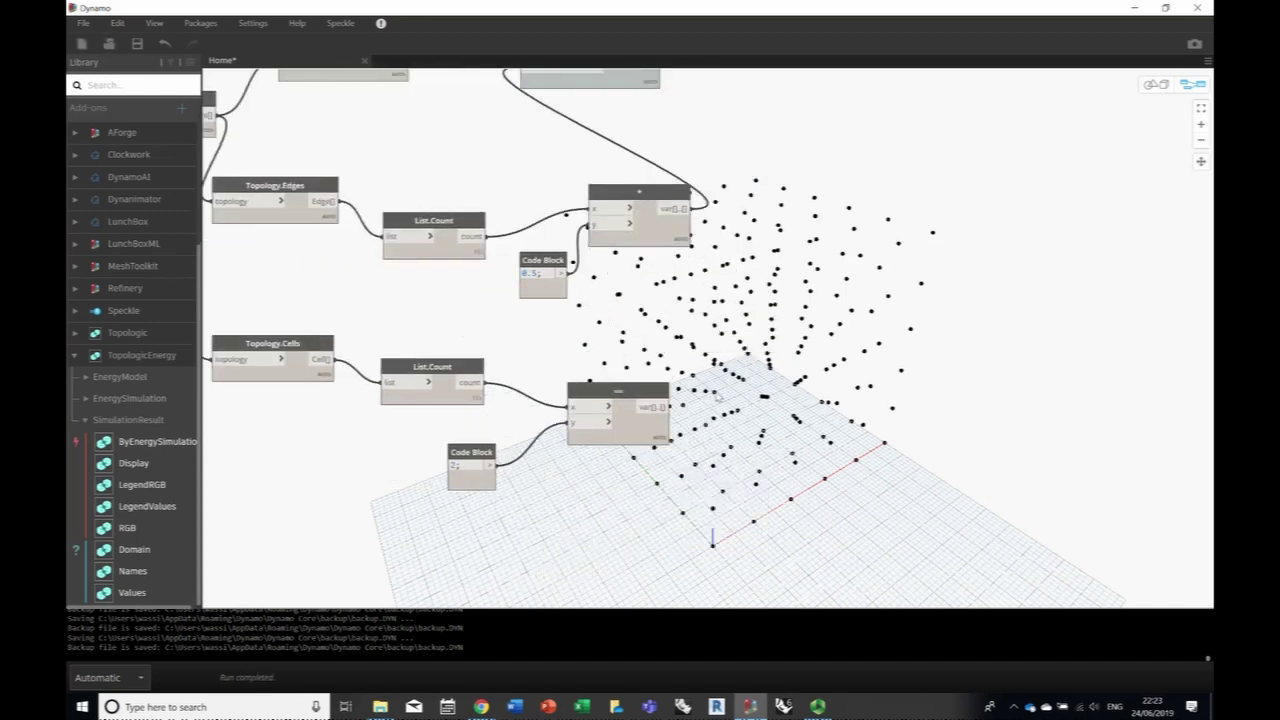
mouse_move(665, 420)
mouse_move(660, 455)
middle_click_drag(650, 420, 777, 469)
right_click(888, 413)
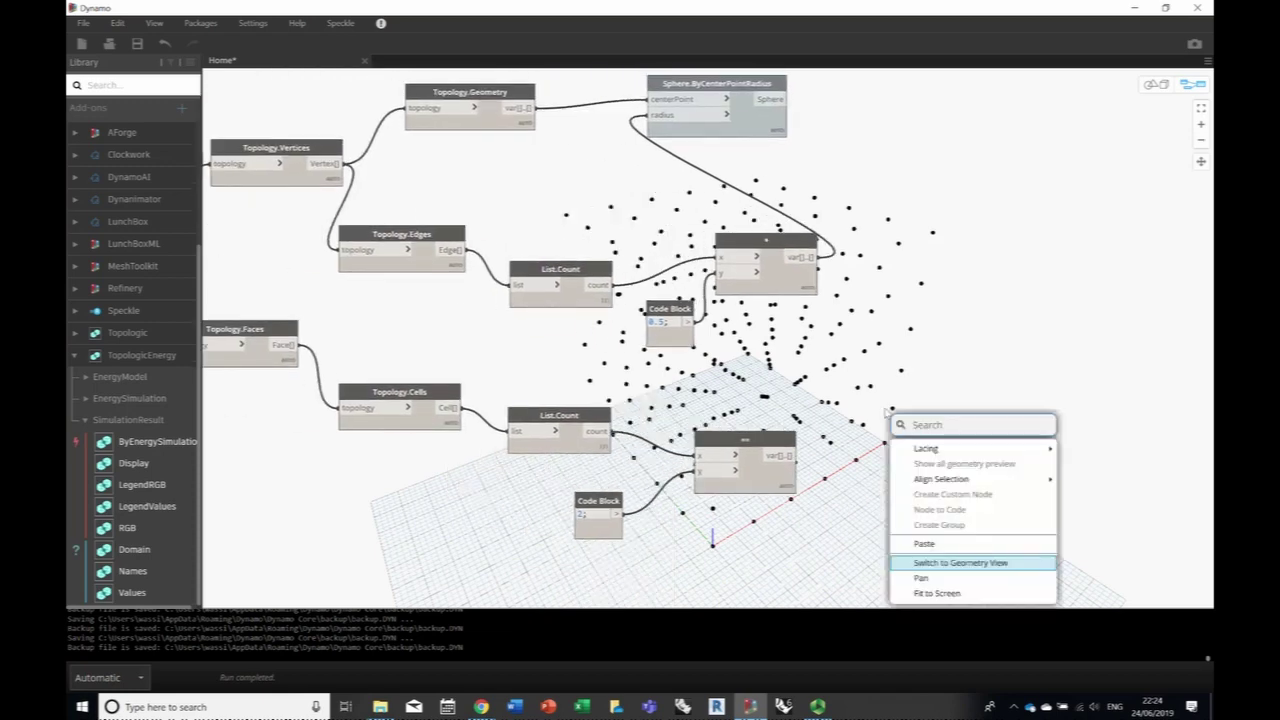
type("filter")
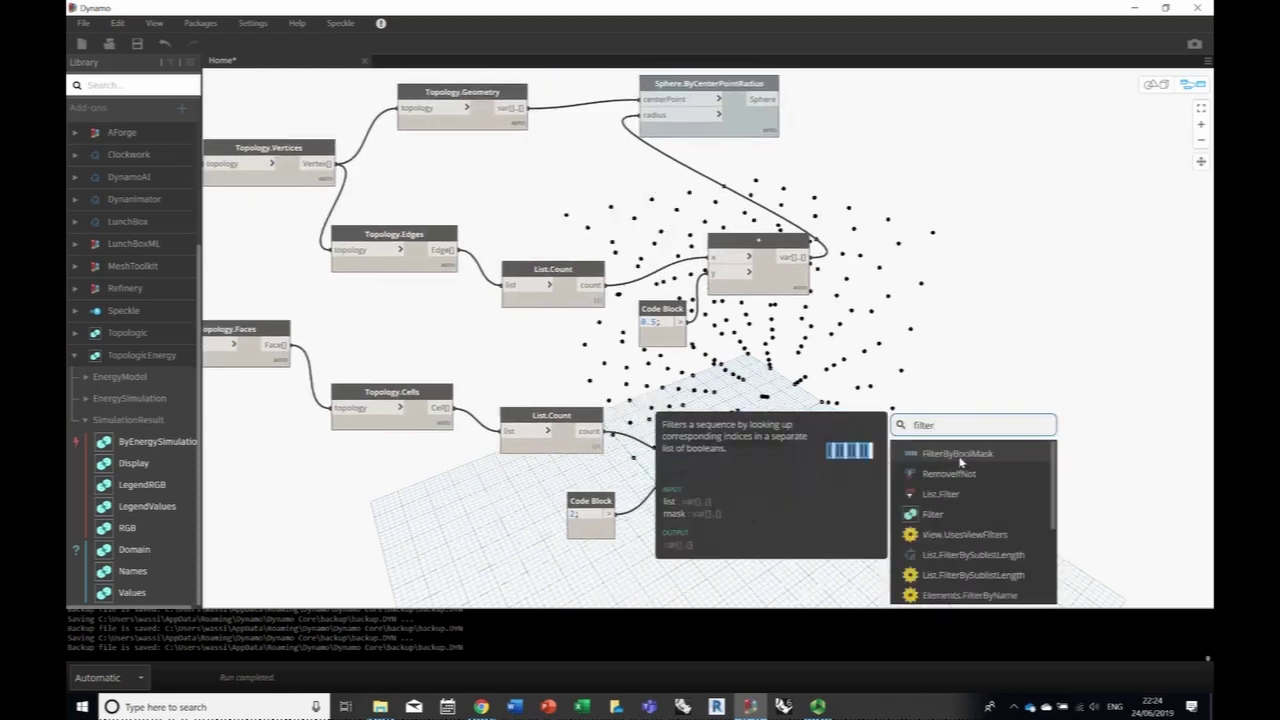
left_click(959, 456)
left_click_drag(959, 458, 889, 401)
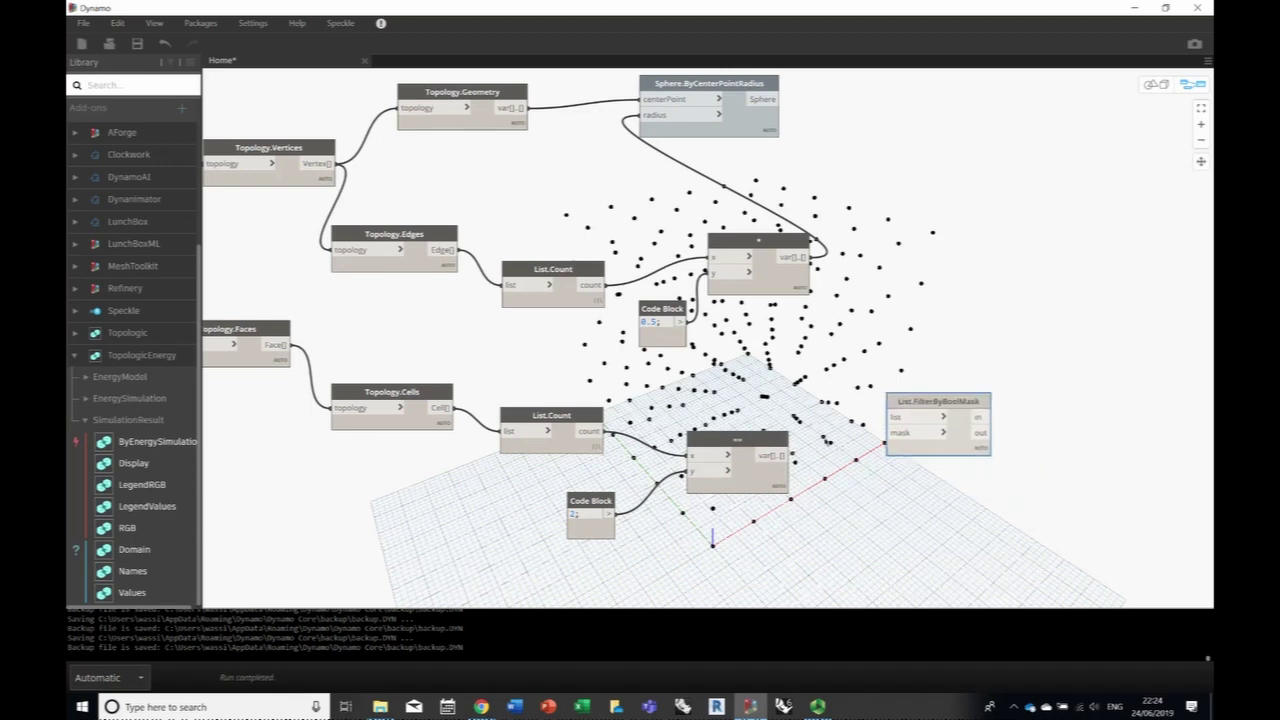
left_click_drag(781, 457, 887, 432)
left_click_drag(278, 345, 895, 416)
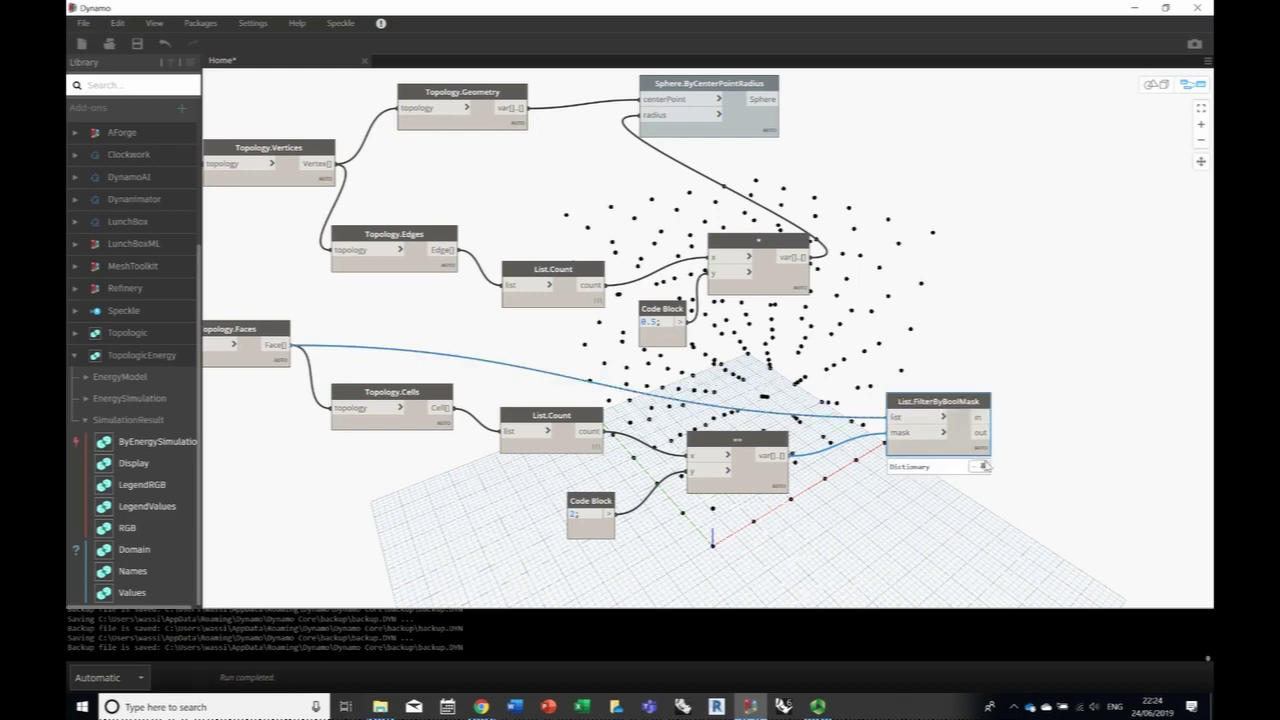
- Add a Topology.Geometry node beyond List.FilterByBoolMask and connect the filter's in output to its topology input
middle_click_drag(965, 460, 634, 469)
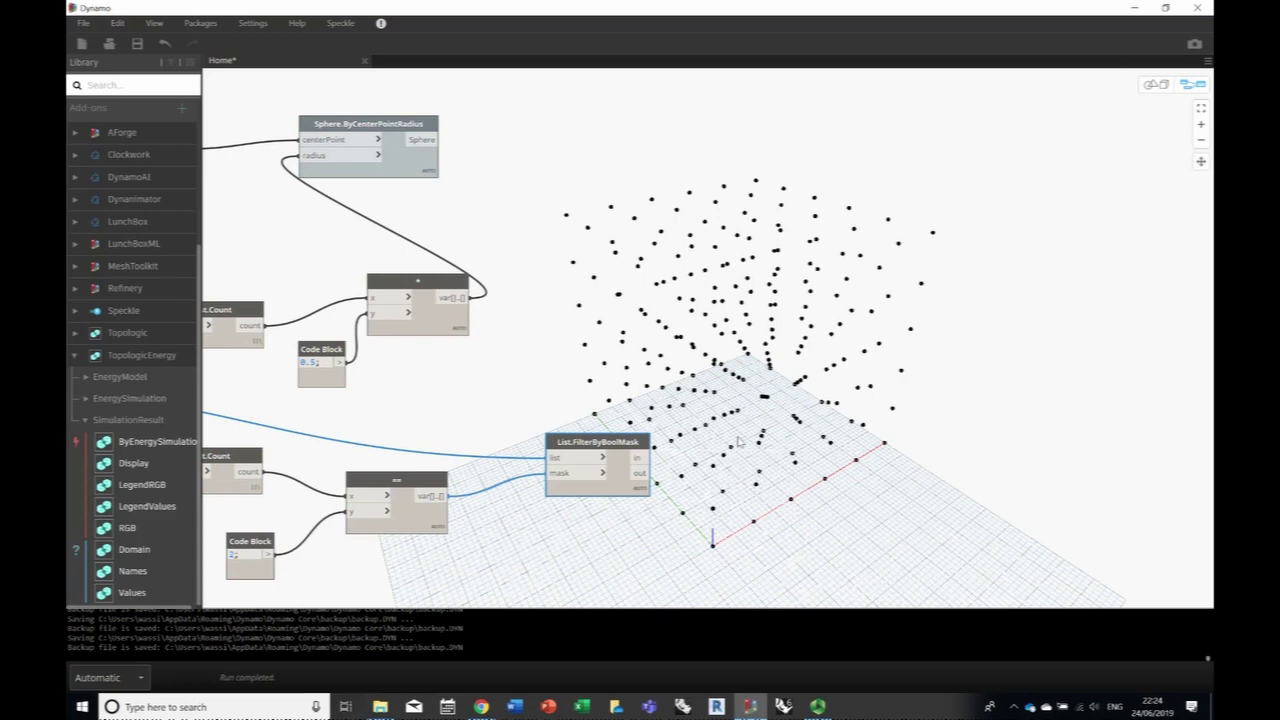
right_click(729, 443)
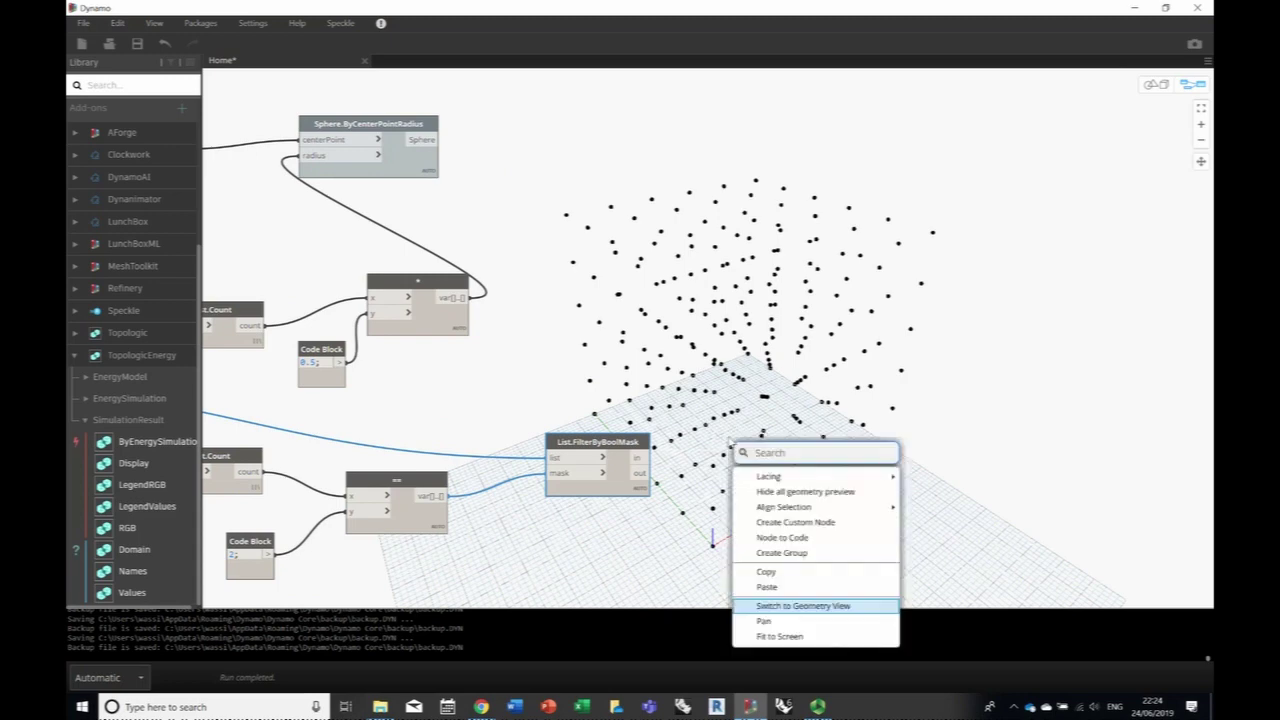
type("Topology.")
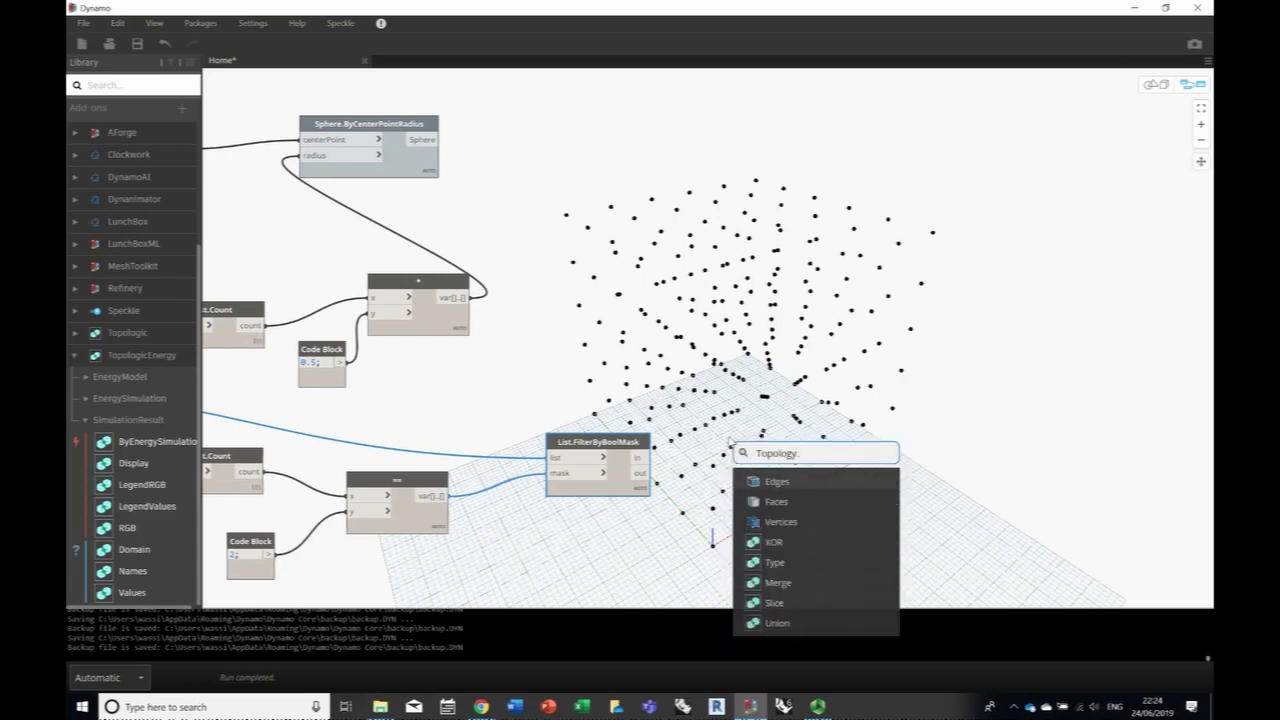
type("Geom")
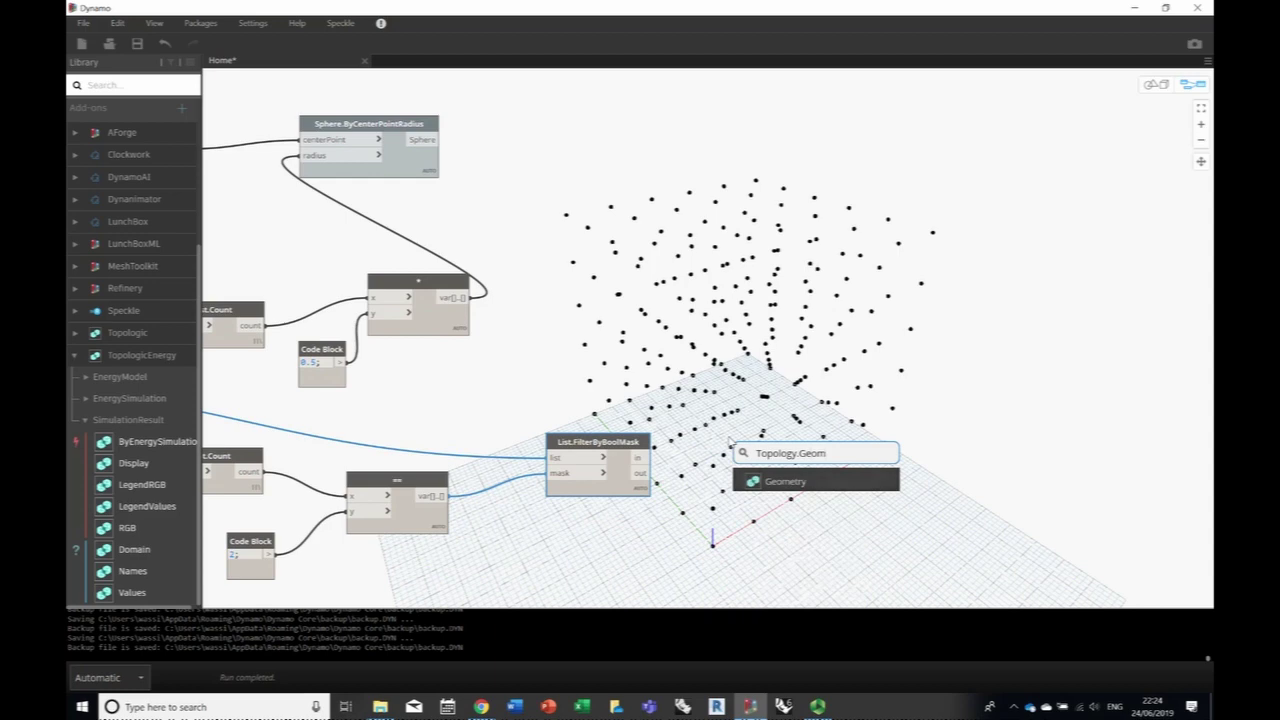
left_click(785, 481)
left_click_drag(812, 498, 775, 414)
left_click_drag(652, 457, 758, 425)
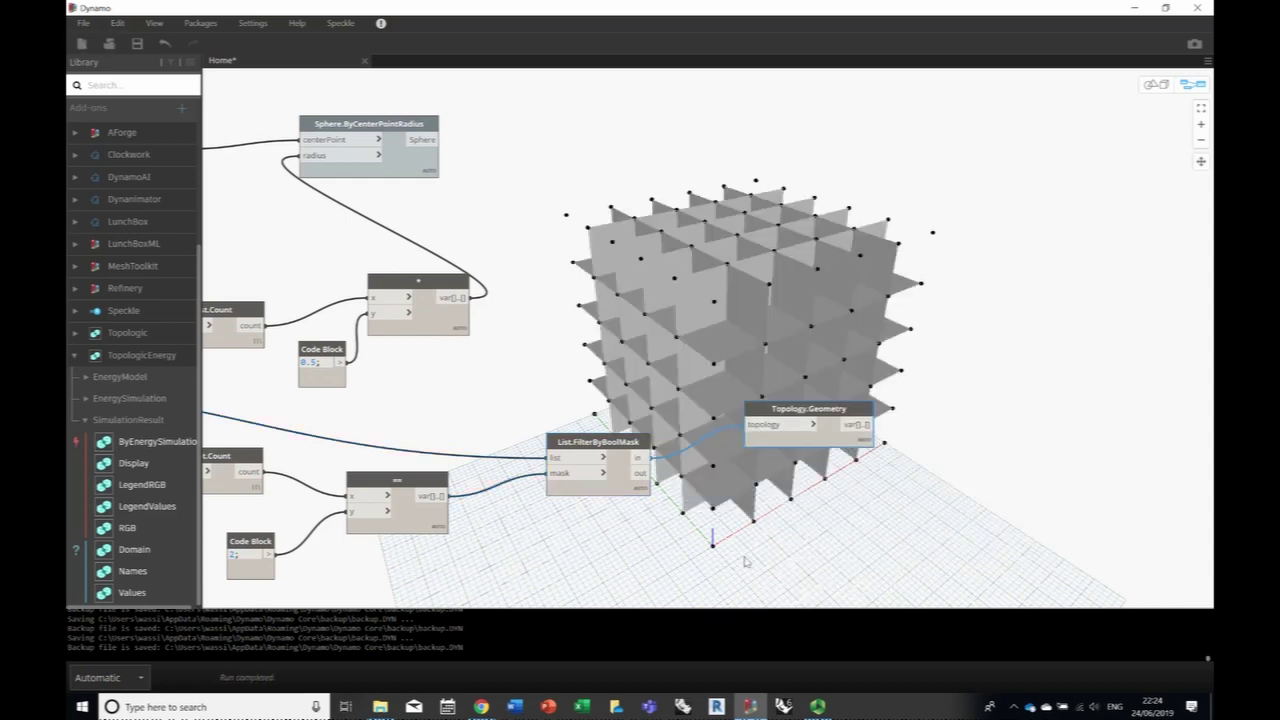
- Orbit the model in the geometry view to examine the faces shared by two cells, and return to the node graph
left_click(1156, 84)
right_click_drag(908, 260, 884, 283)
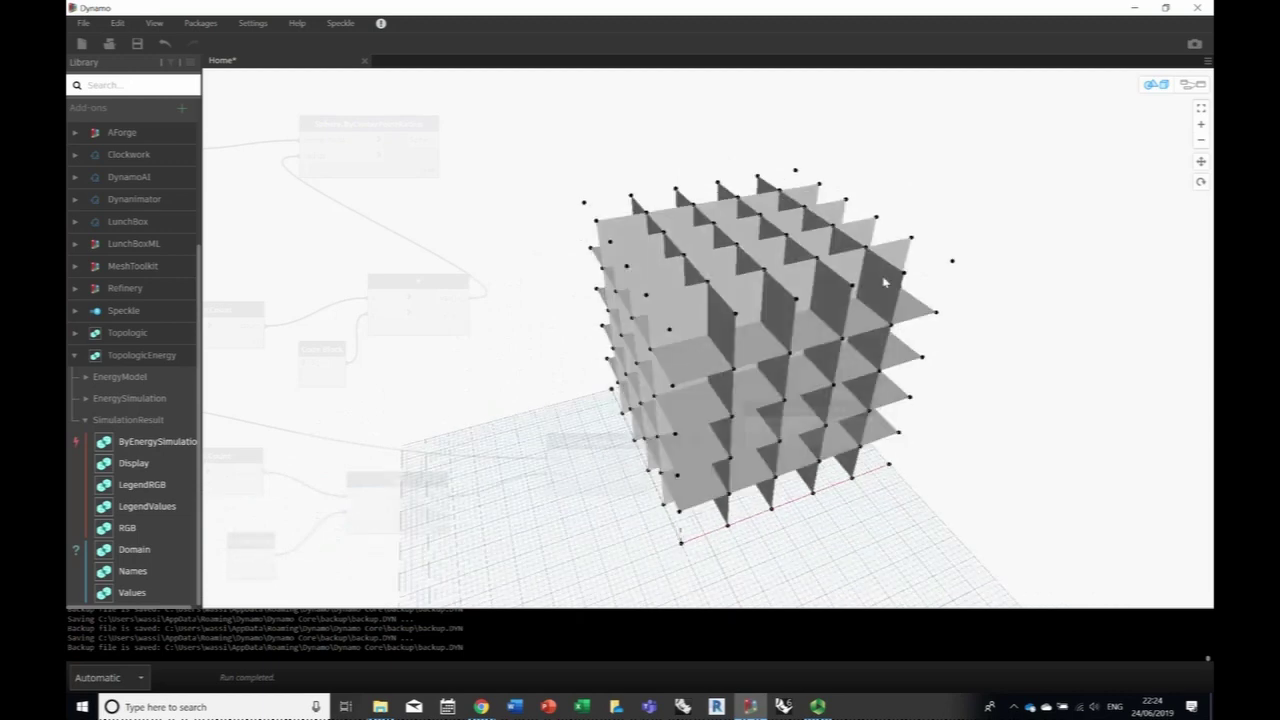
left_click(1192, 84)
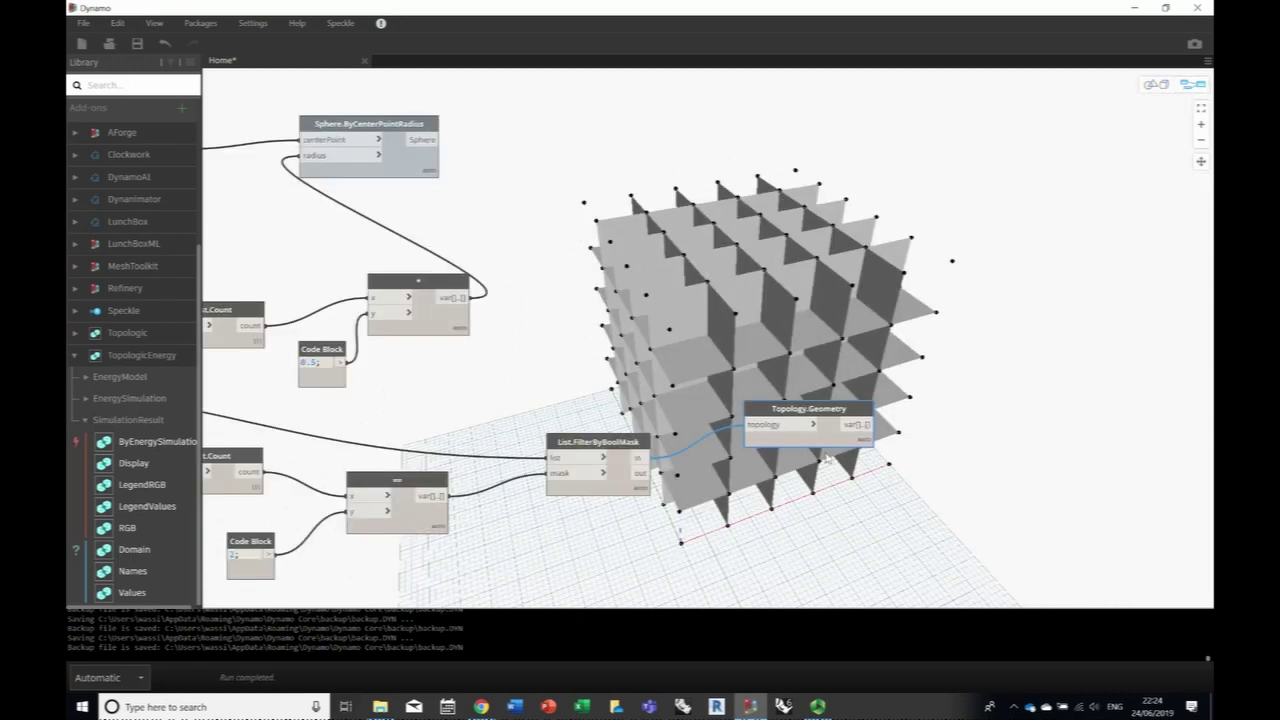
- Feed the last Topology.Geometry node from the filter's out output instead and examine those faces from another angle
left_click(647, 474)
left_click(770, 426)
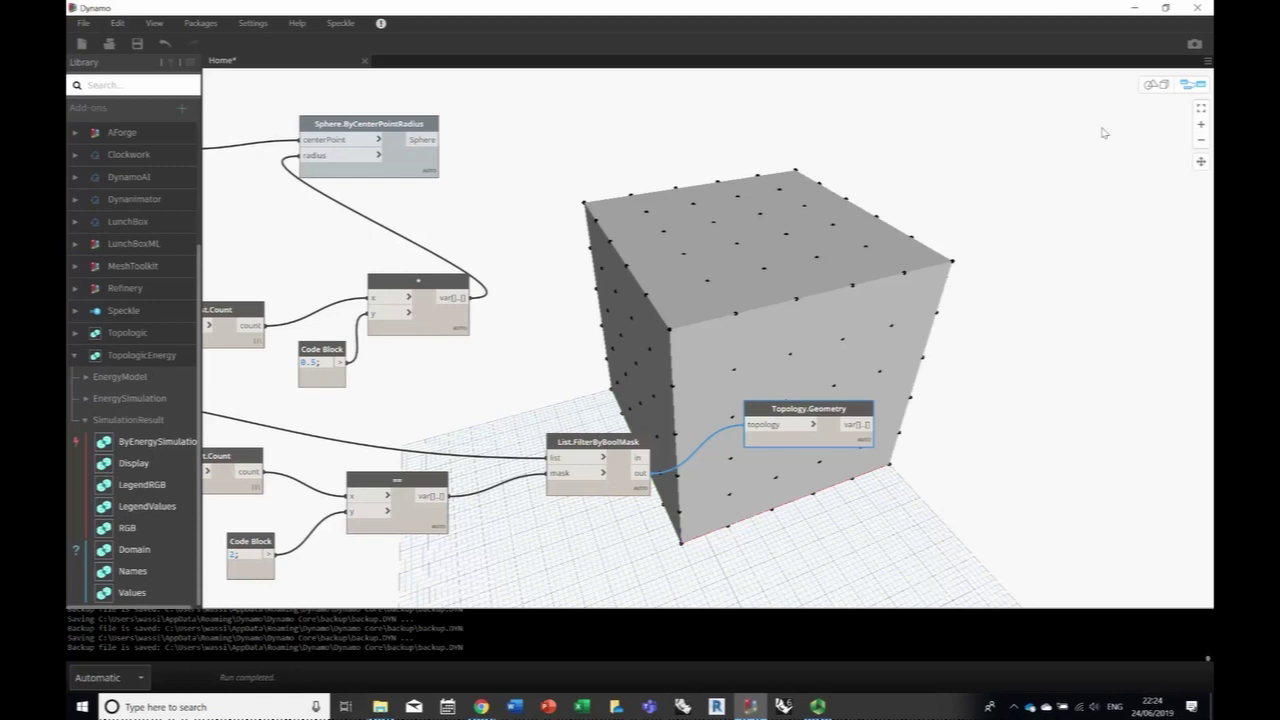
left_click(1156, 84)
right_click_drag(879, 302, 740, 340)
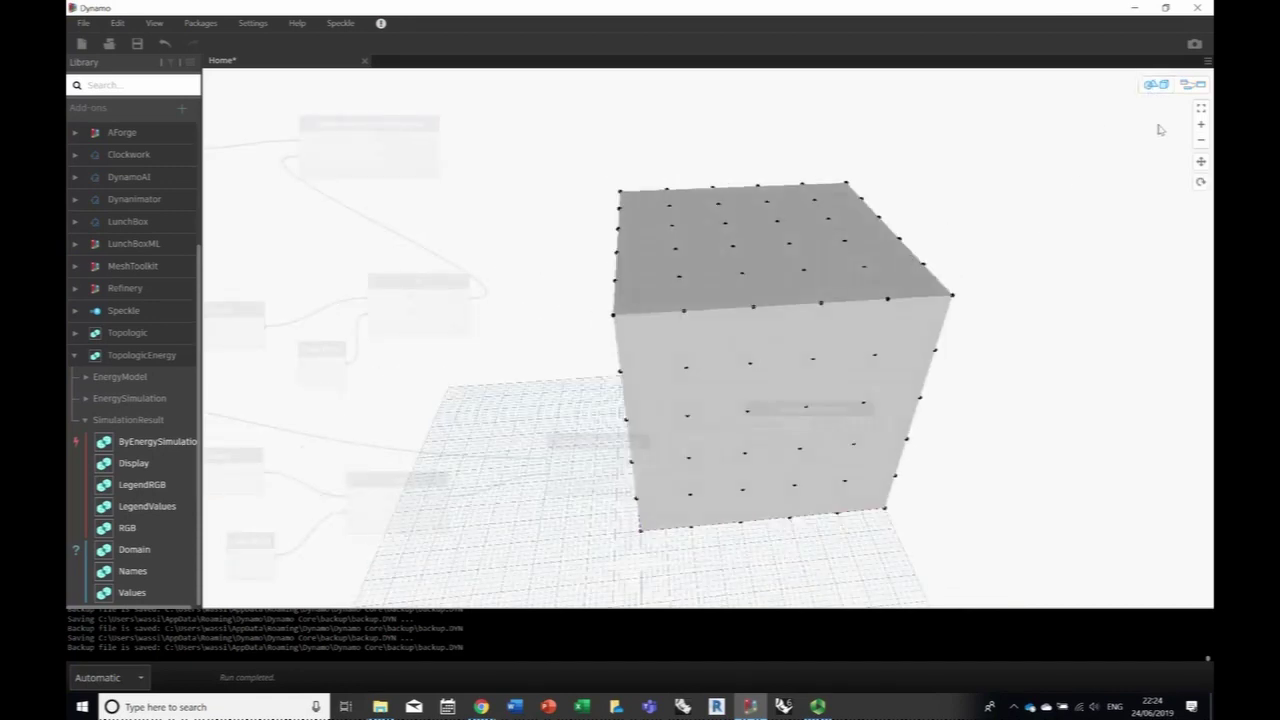
left_click(1193, 84)
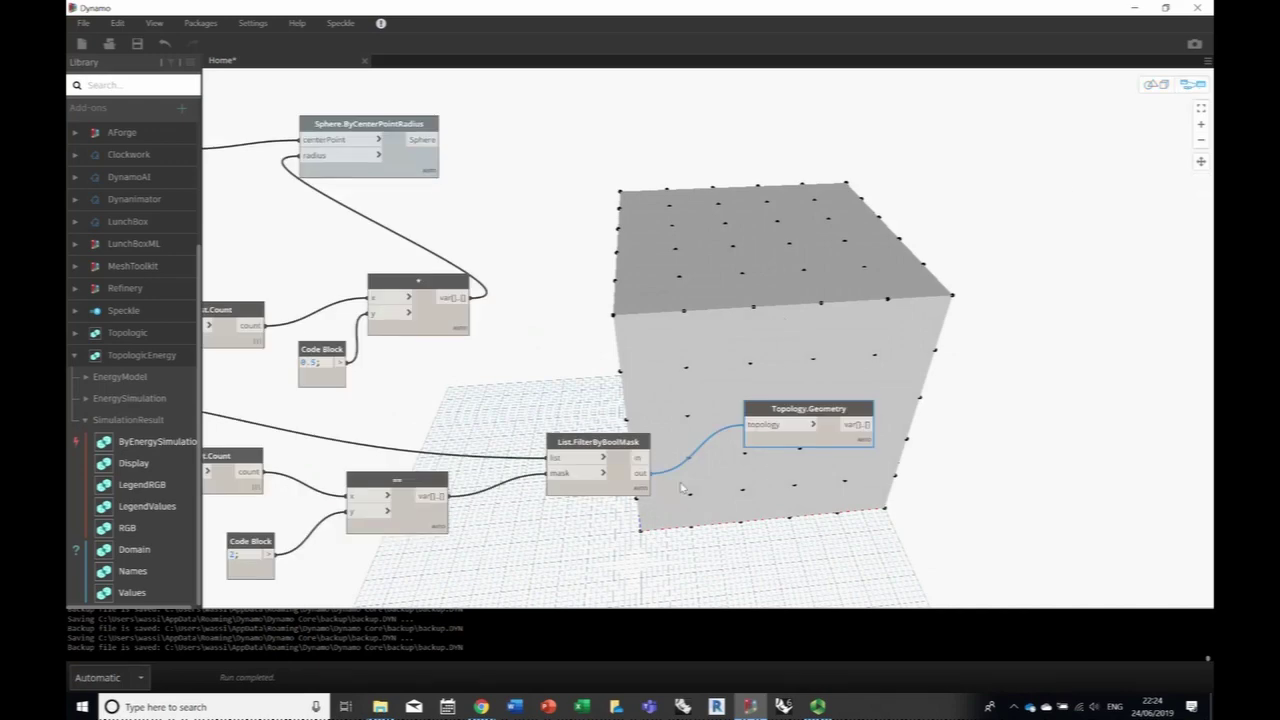
- Connect the filter's in output to the last Topology.Geometry node again and turn off that node's preview
left_click(639, 459)
left_click(767, 427)
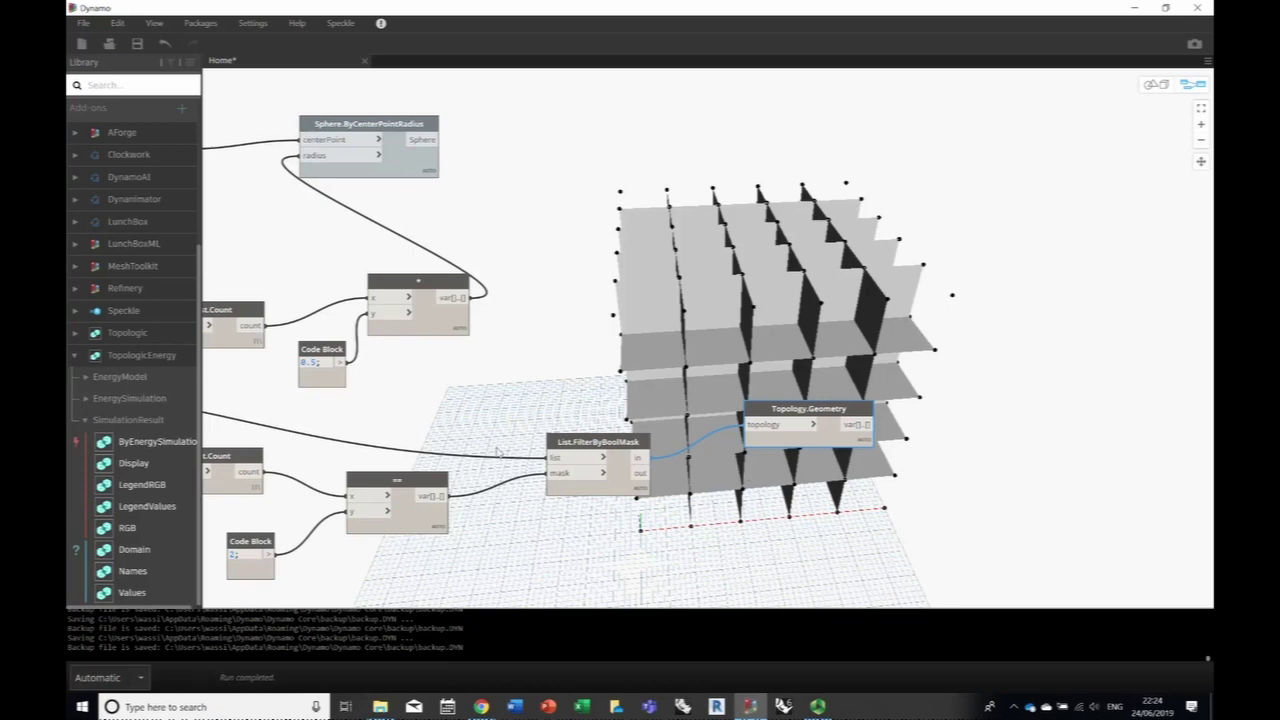
right_click(831, 433)
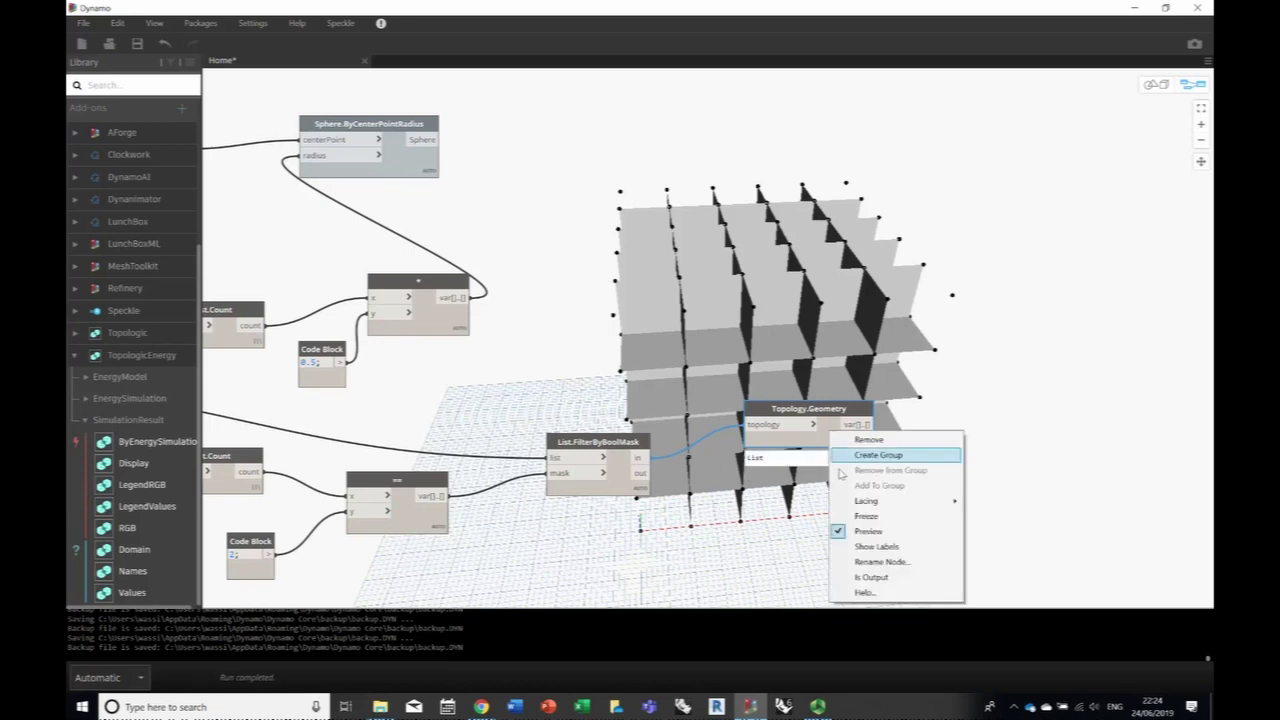
left_click(869, 531)
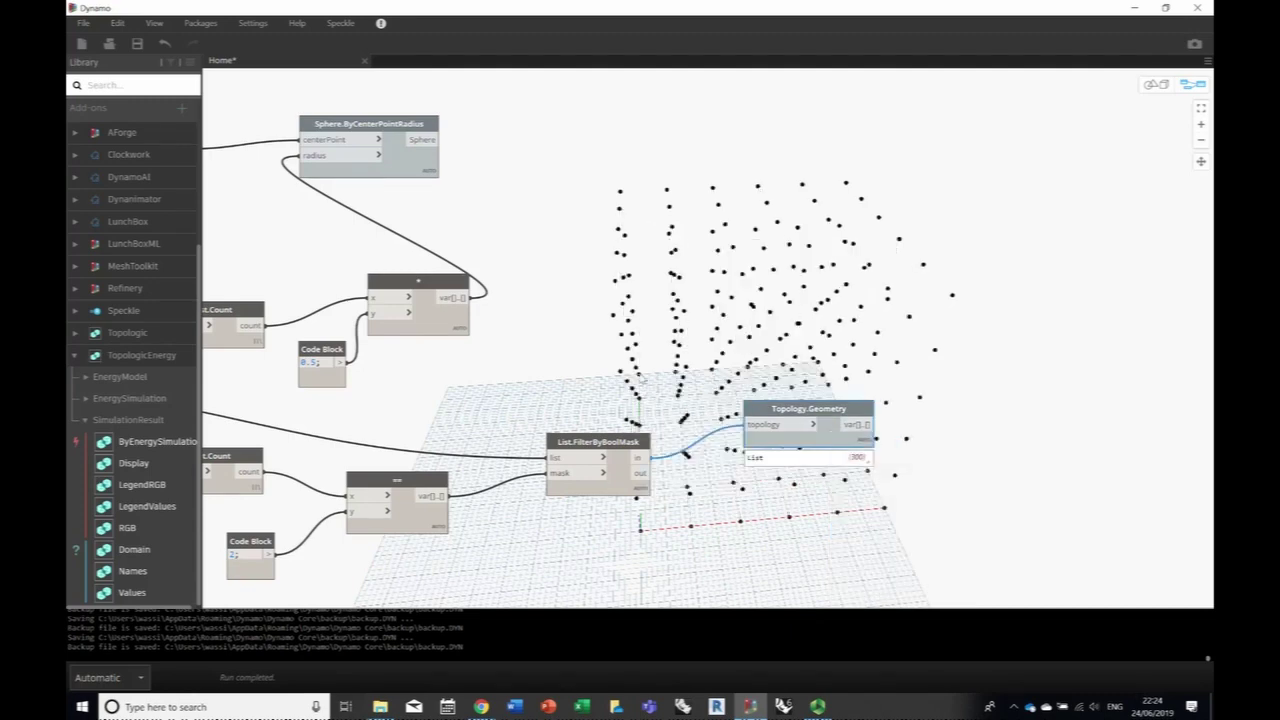
middle_click_drag(520, 389, 798, 350)
scroll(797, 350, "down", 2)
scroll(798, 351, "down", 3)
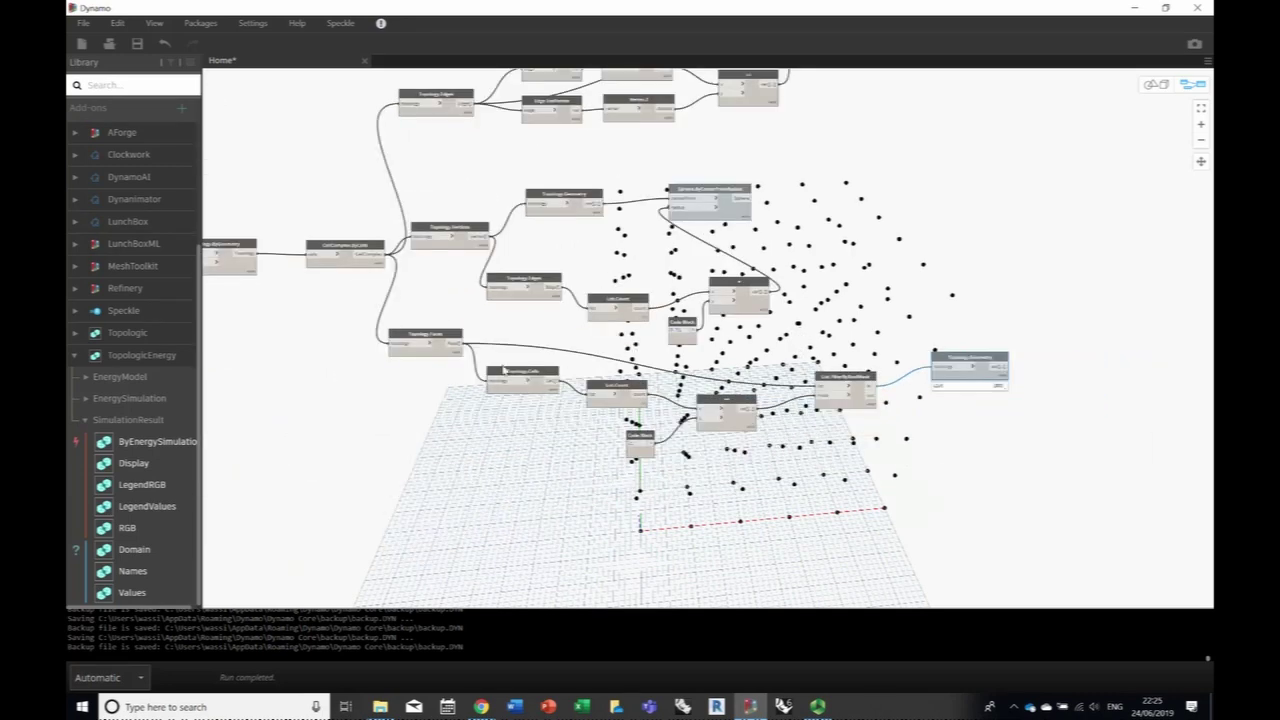
- Add a Topology.Cells node below Topology.Faces and connect the CellComplex.ByCells output to its topology input
middle_click_drag(430, 275, 528, 351)
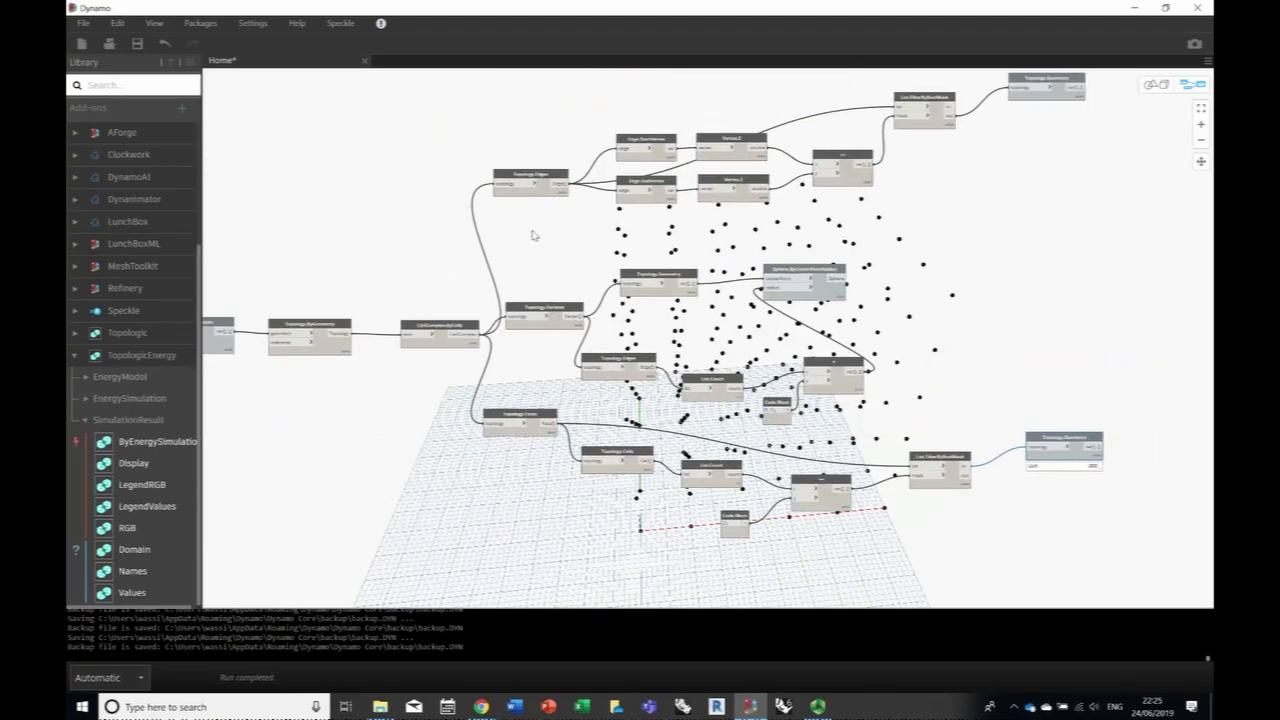
scroll(544, 372, "up", 3)
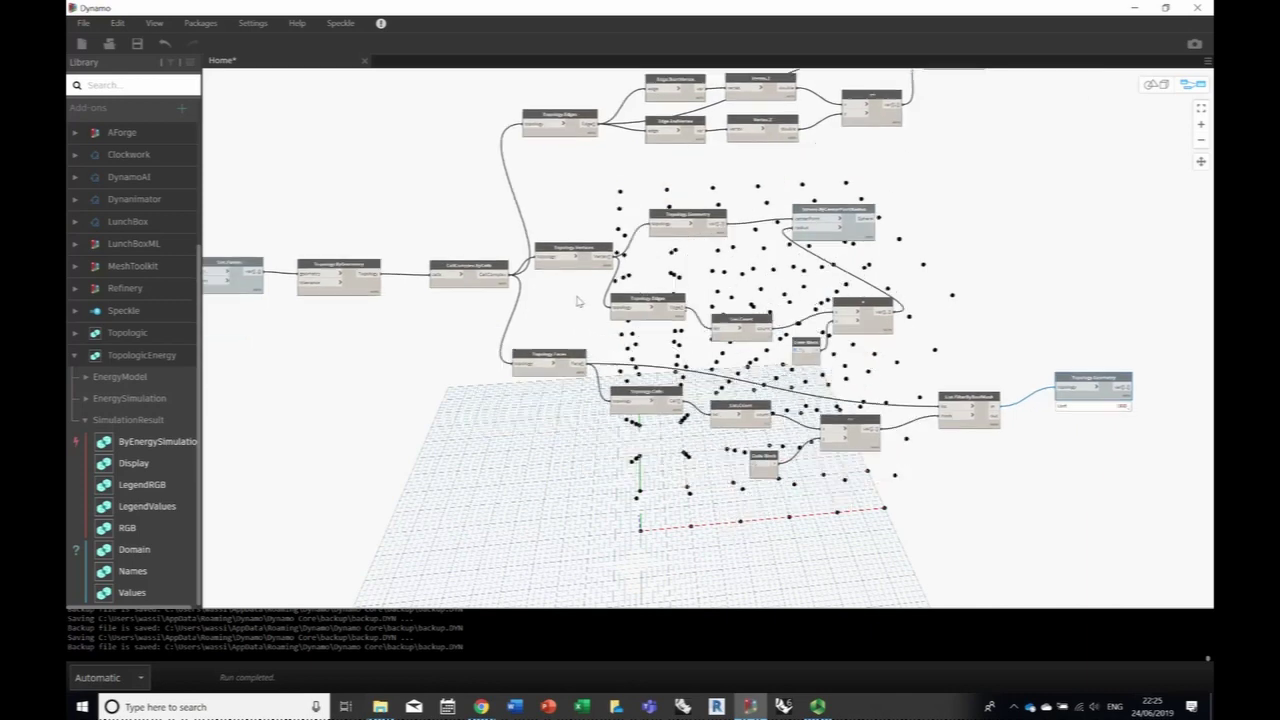
scroll(525, 418, "up", 2)
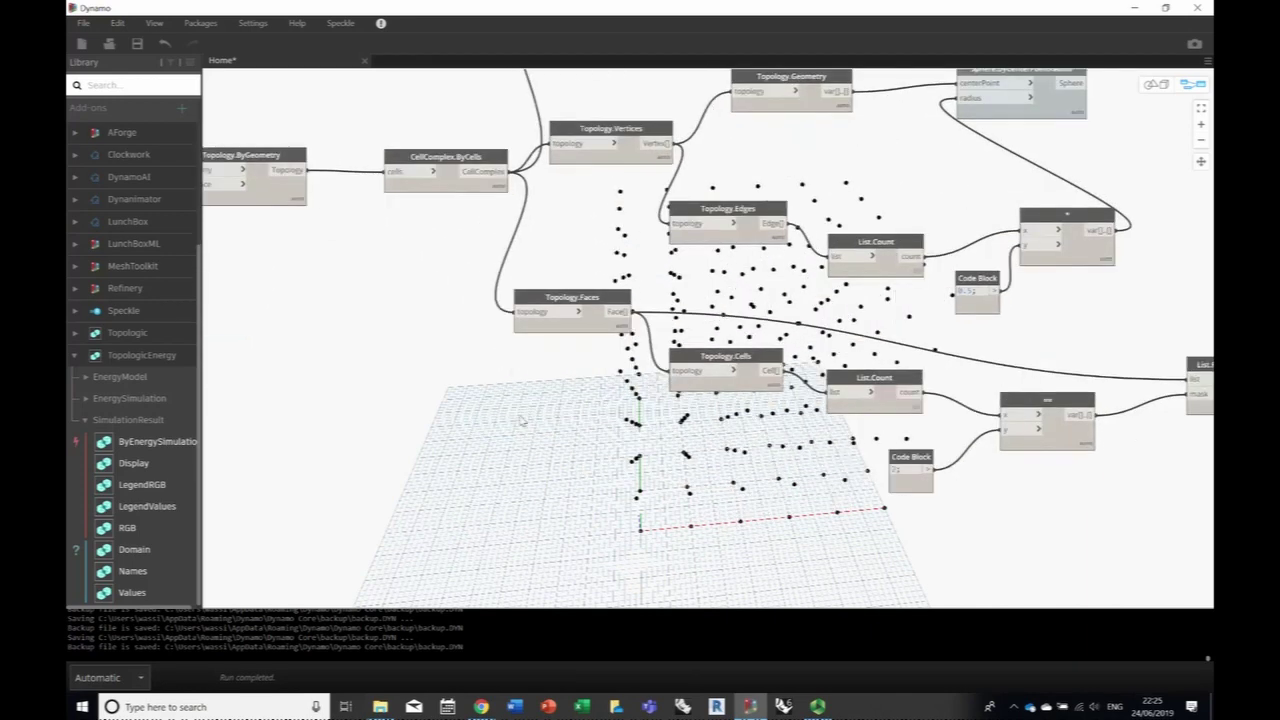
right_click(540, 447)
type("T")
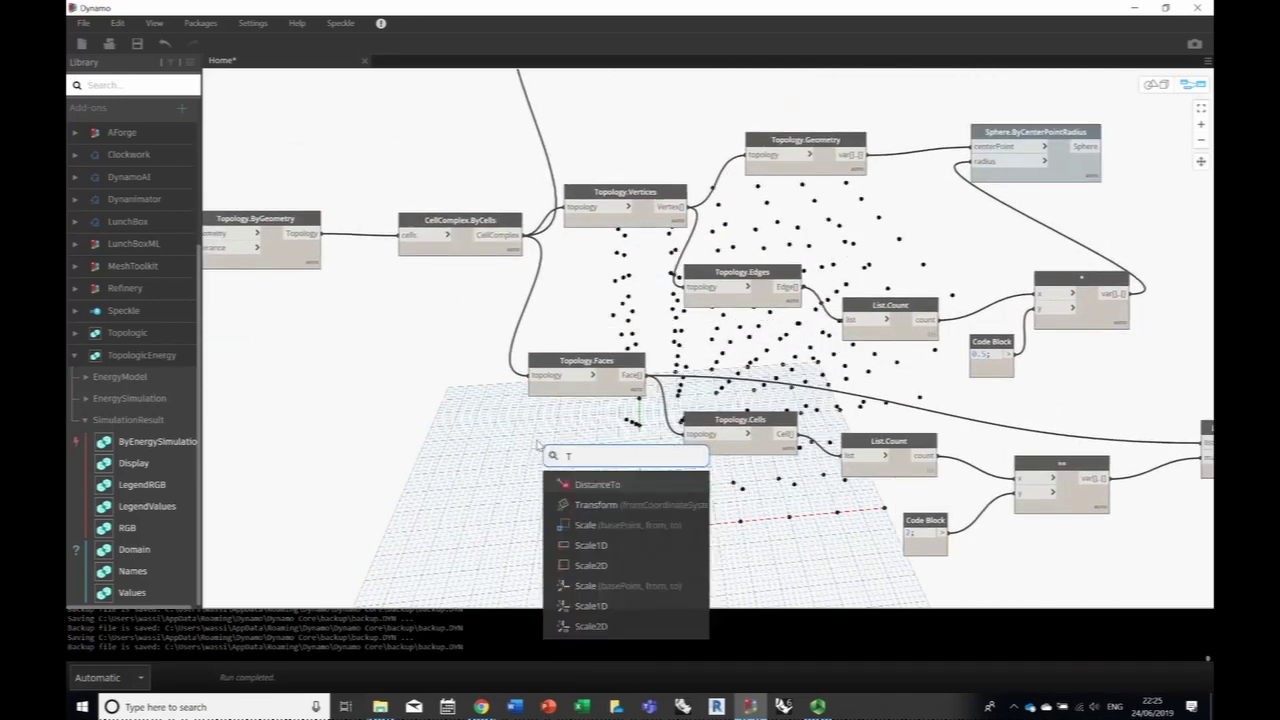
type("opology.Ce")
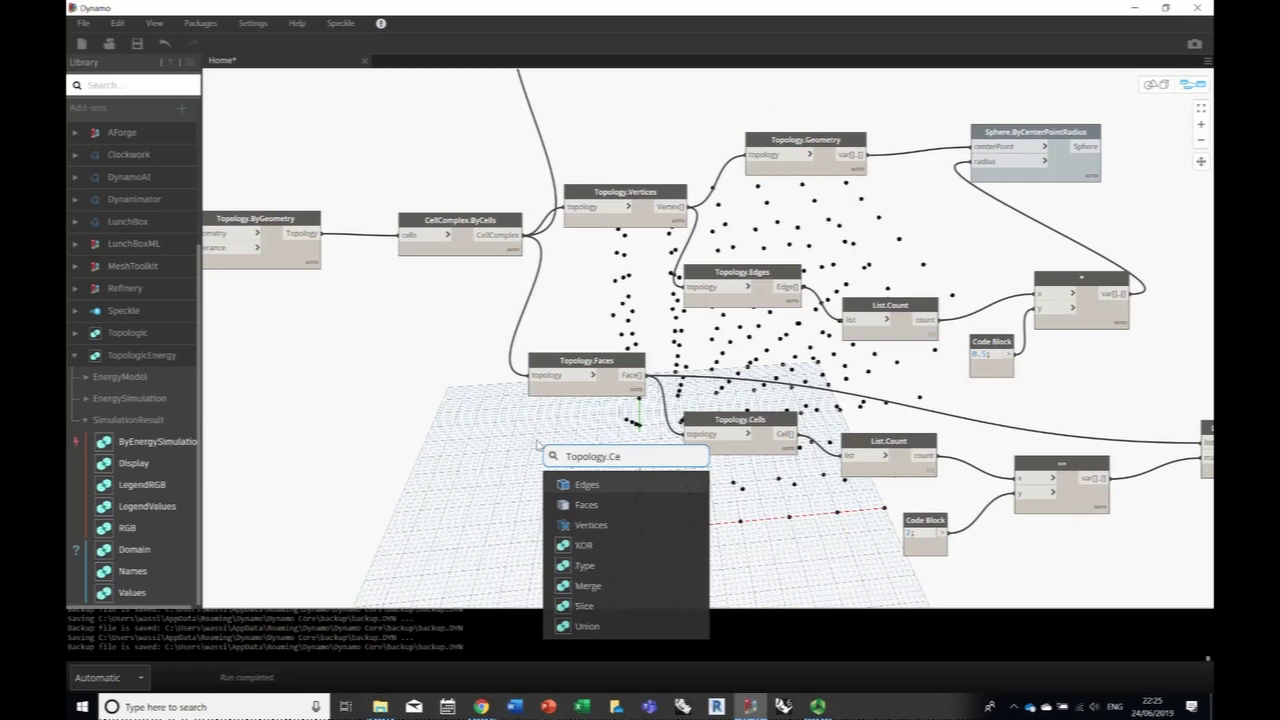
type("lls")
left_click(586, 486)
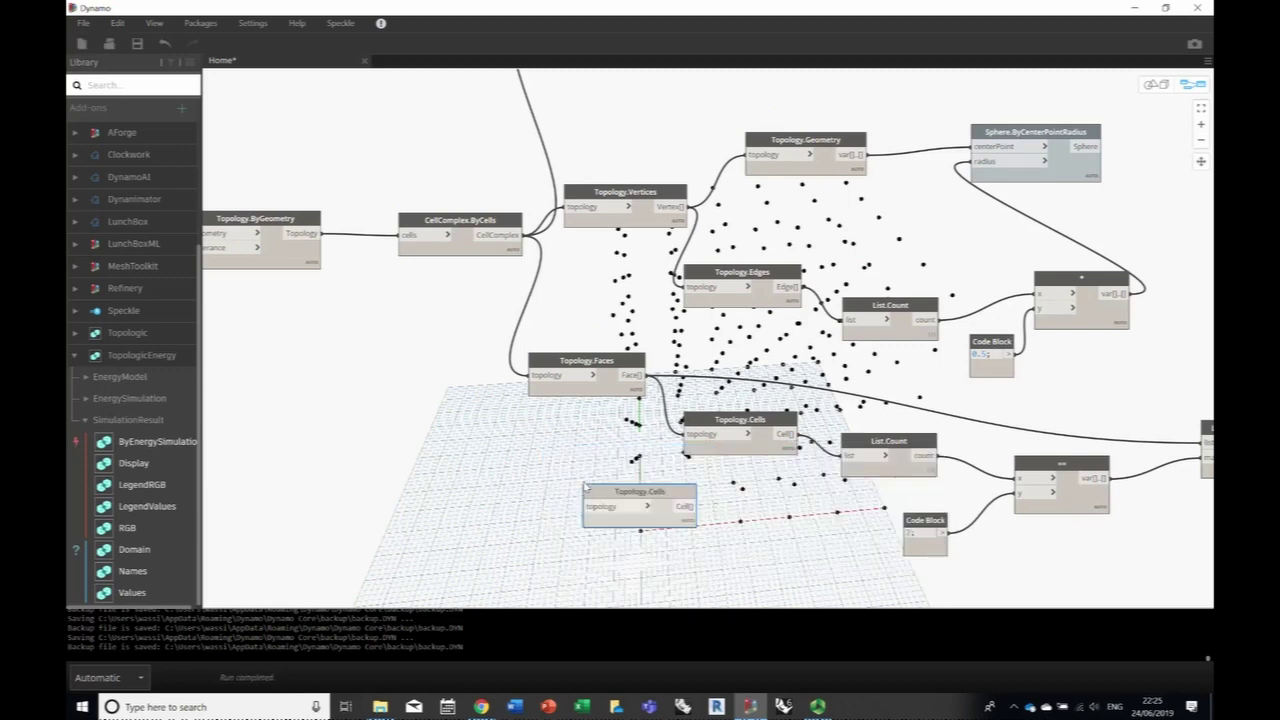
left_click_drag(590, 491, 482, 498)
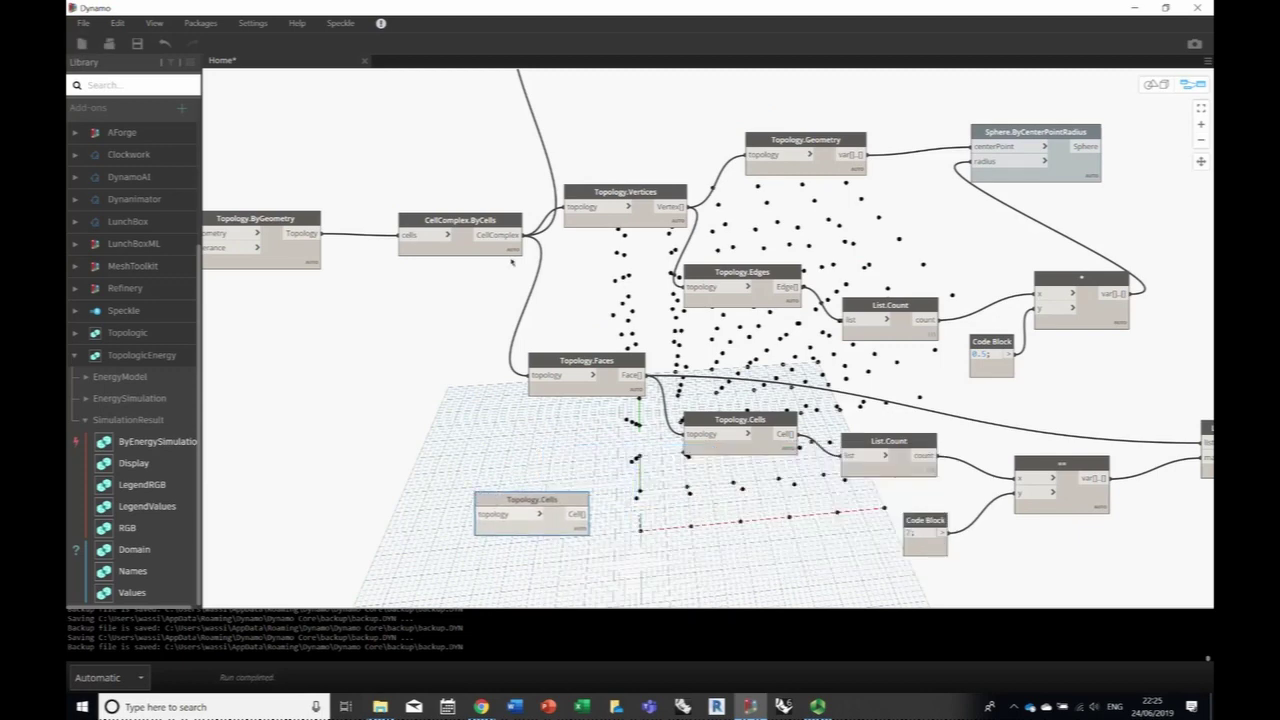
left_click_drag(514, 236, 490, 516)
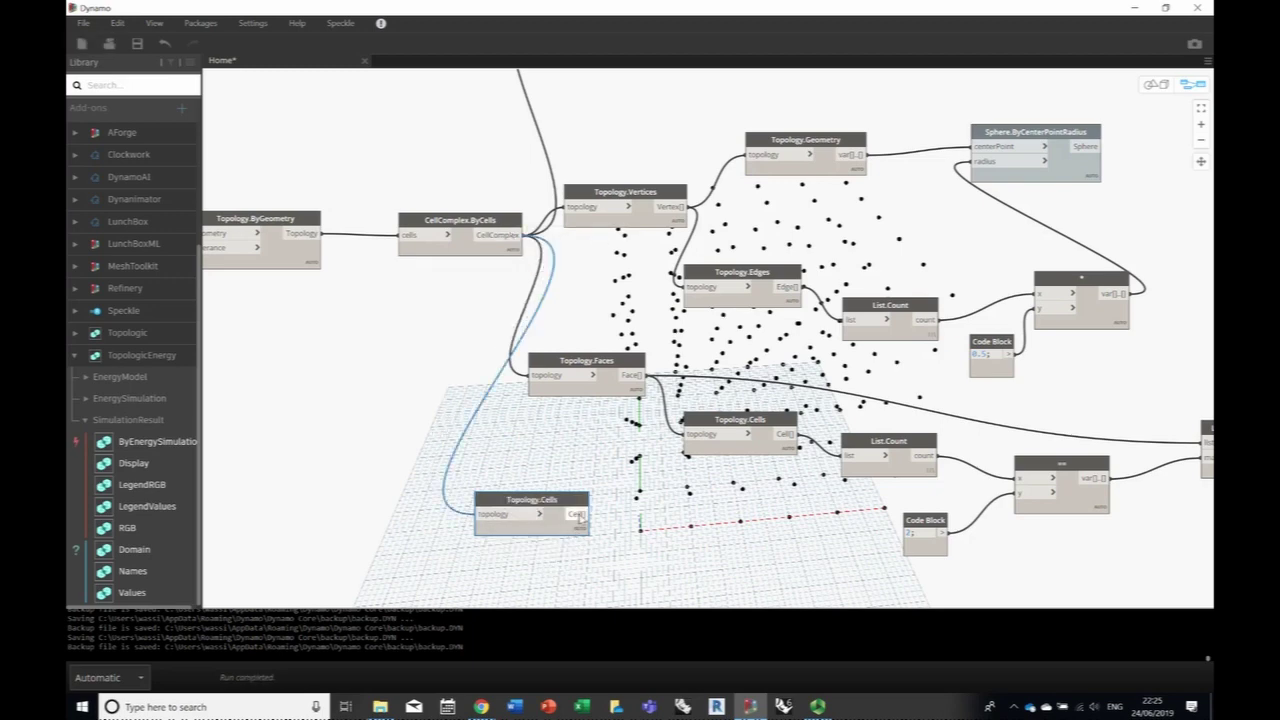
mouse_move(583, 548)
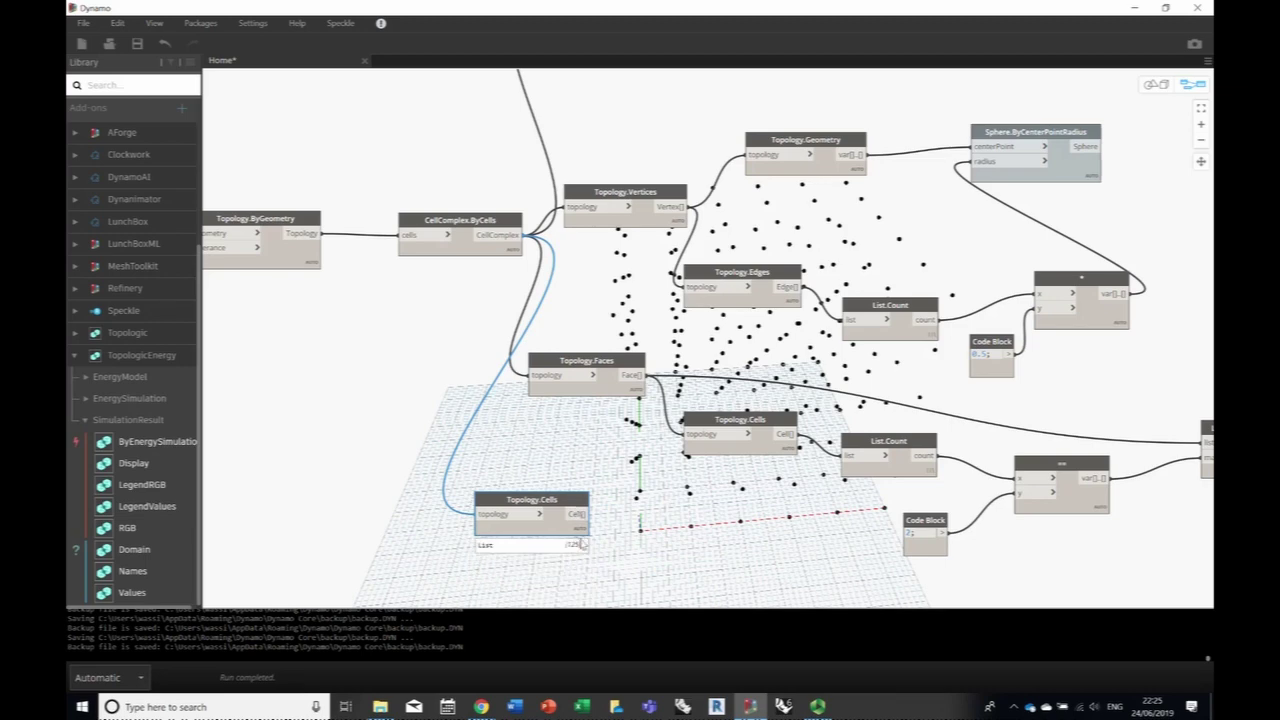
- Add a Code Block containing cell[20]; and connect the new Topology.Cells node's output to its cell input
middle_click_drag(630, 472, 533, 301)
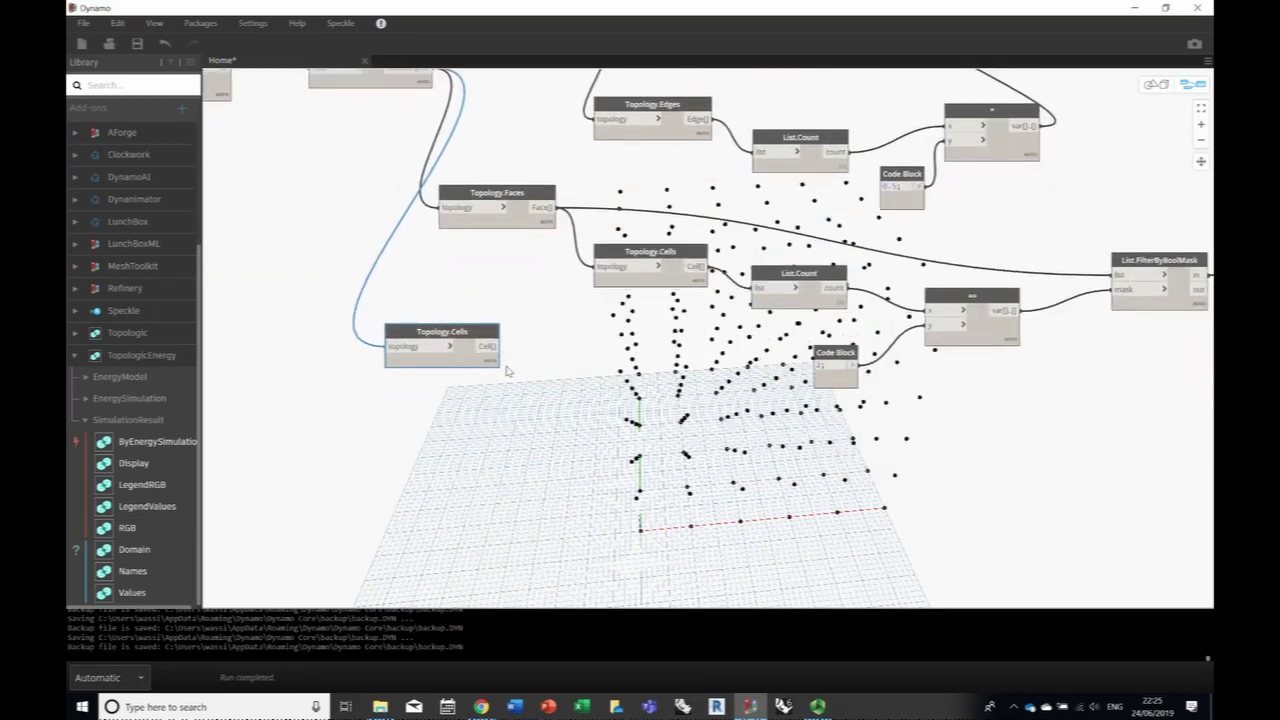
right_click(515, 440)
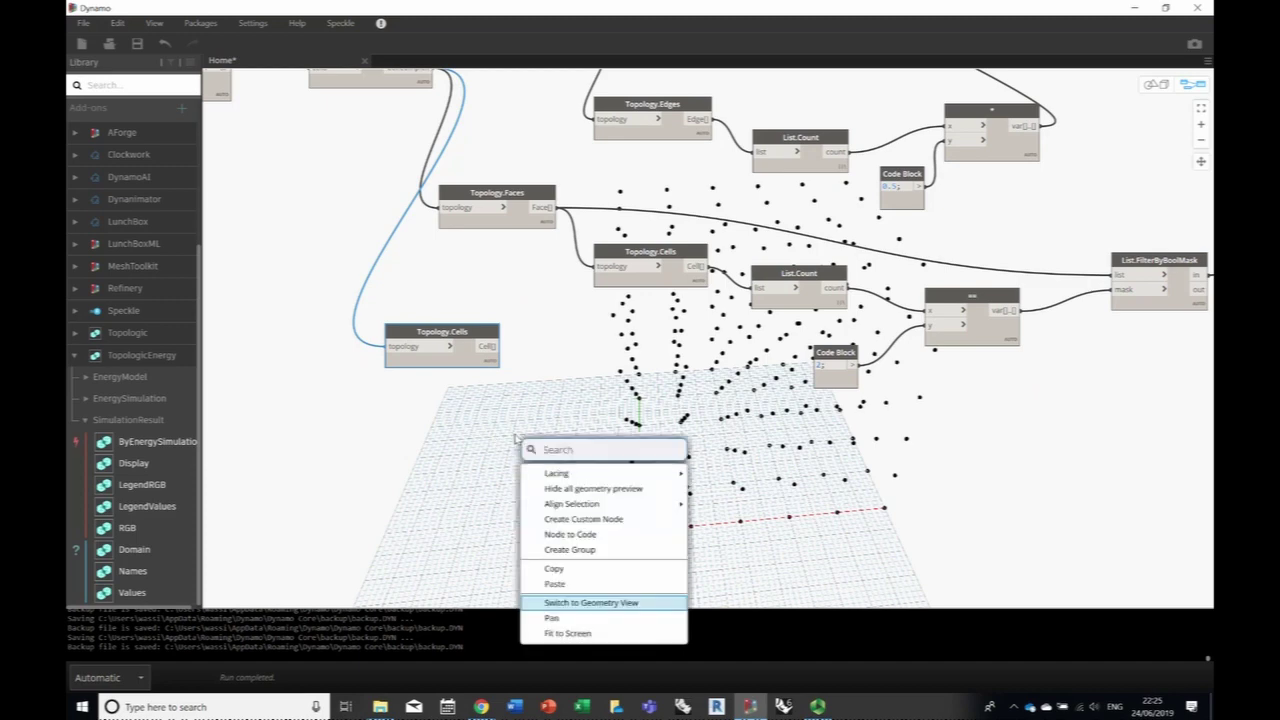
type("code")
left_click(573, 478)
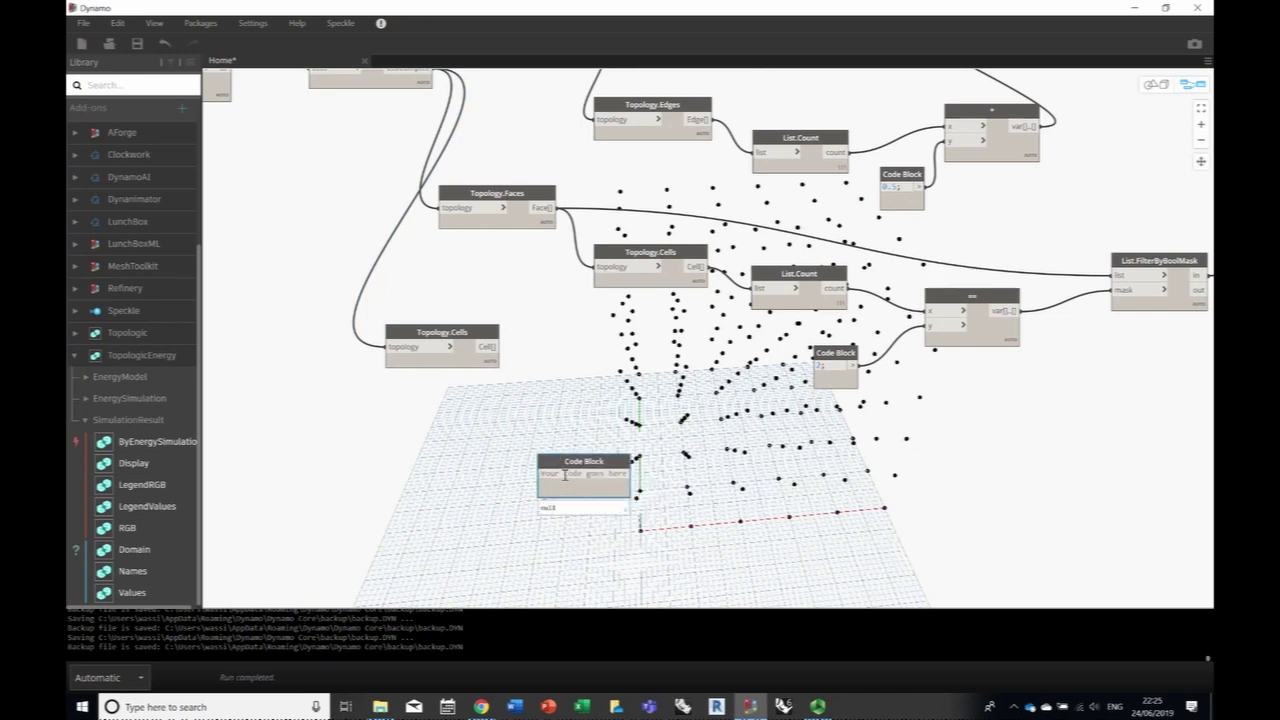
type("cell")
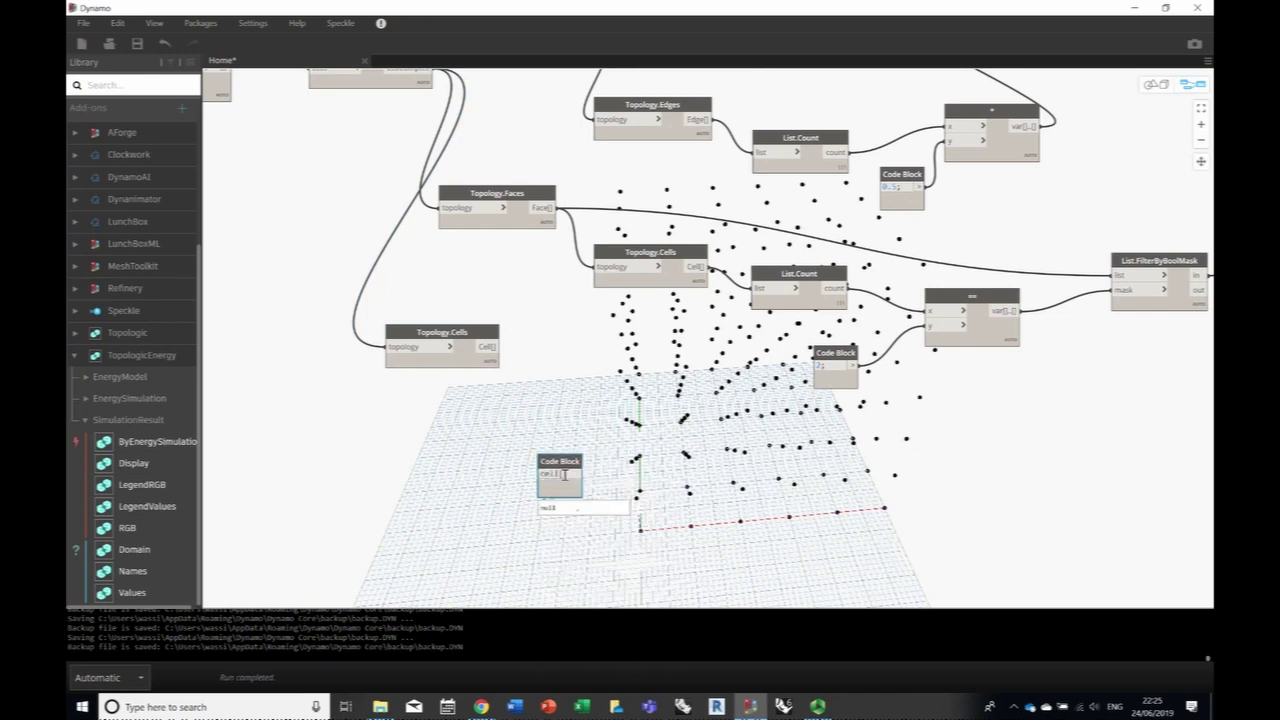
type("[20];")
left_click(532, 438)
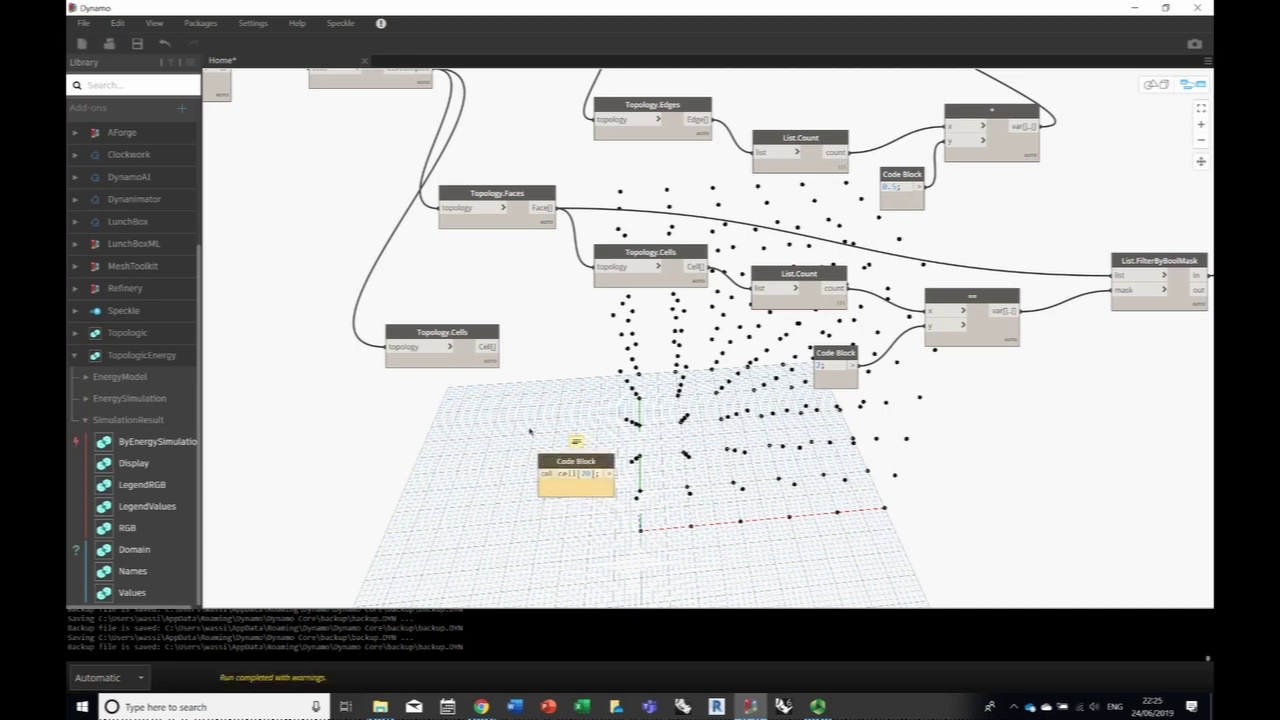
left_click_drag(490, 347, 541, 474)
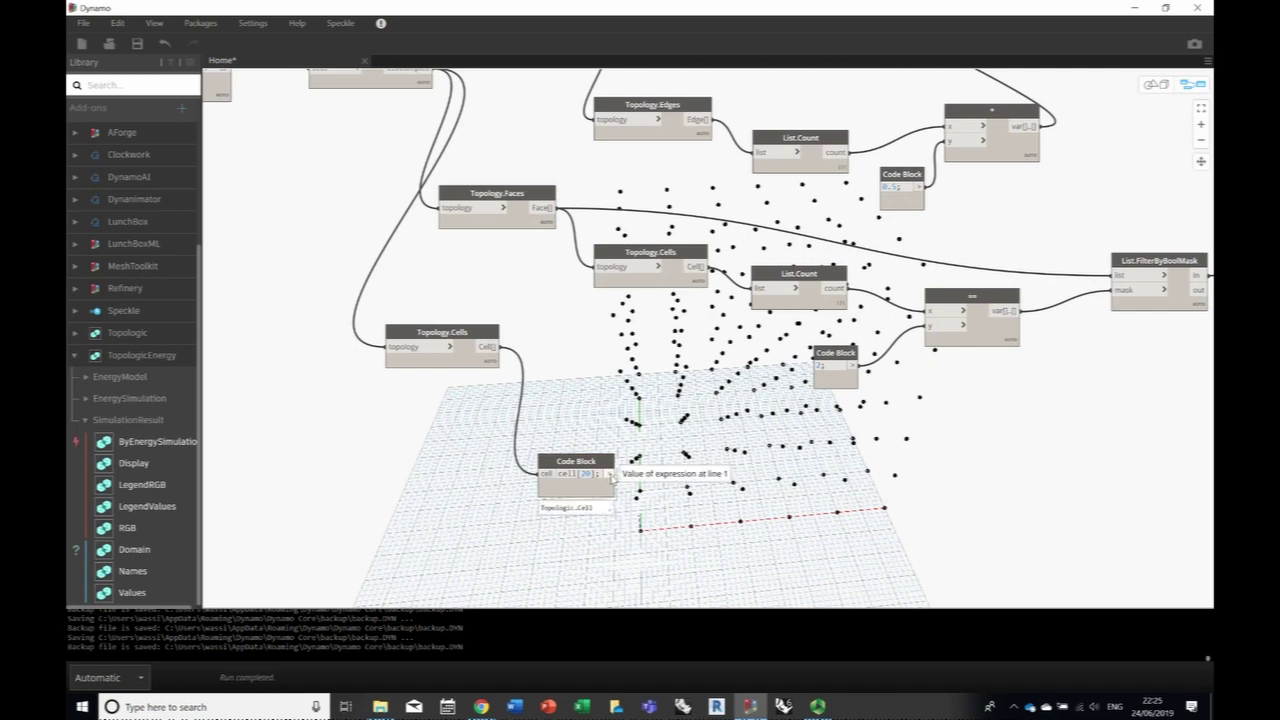
- Feed the cell[20] Code Block into a new Topology.Geometry node and orbit the model in the geometry view to examine the cell
middle_click_drag(653, 509, 513, 490)
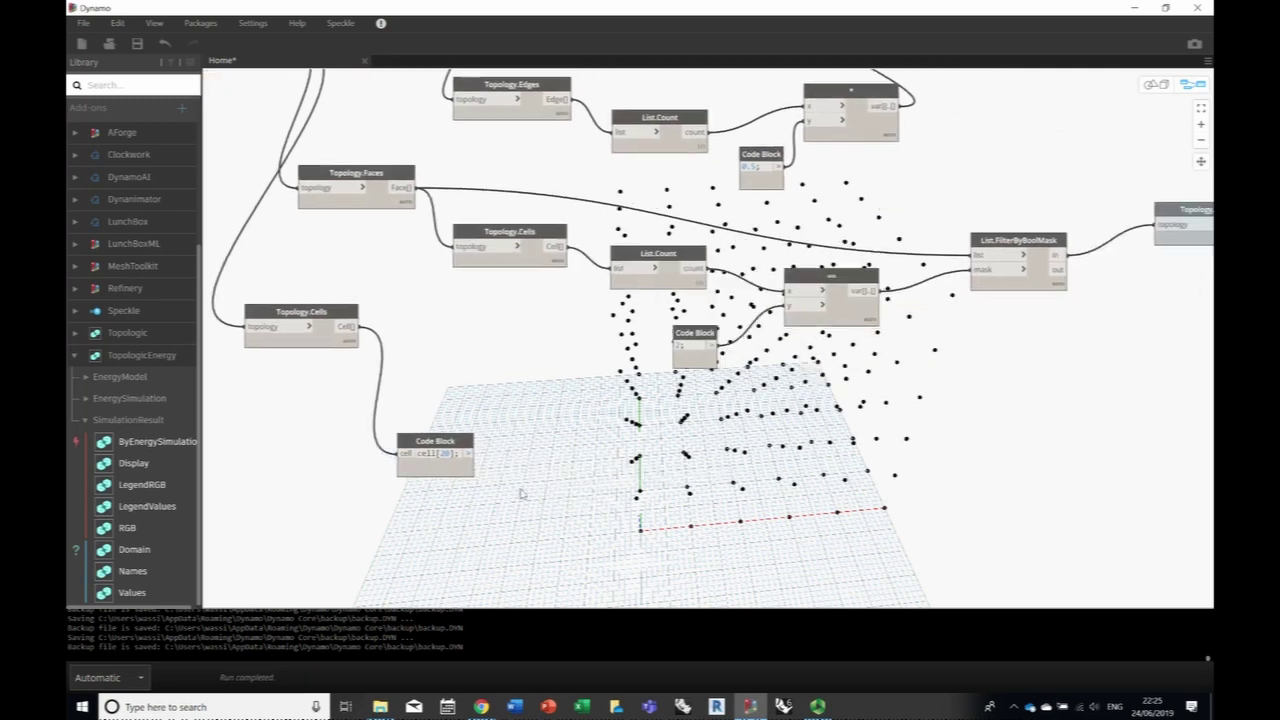
right_click(530, 495)
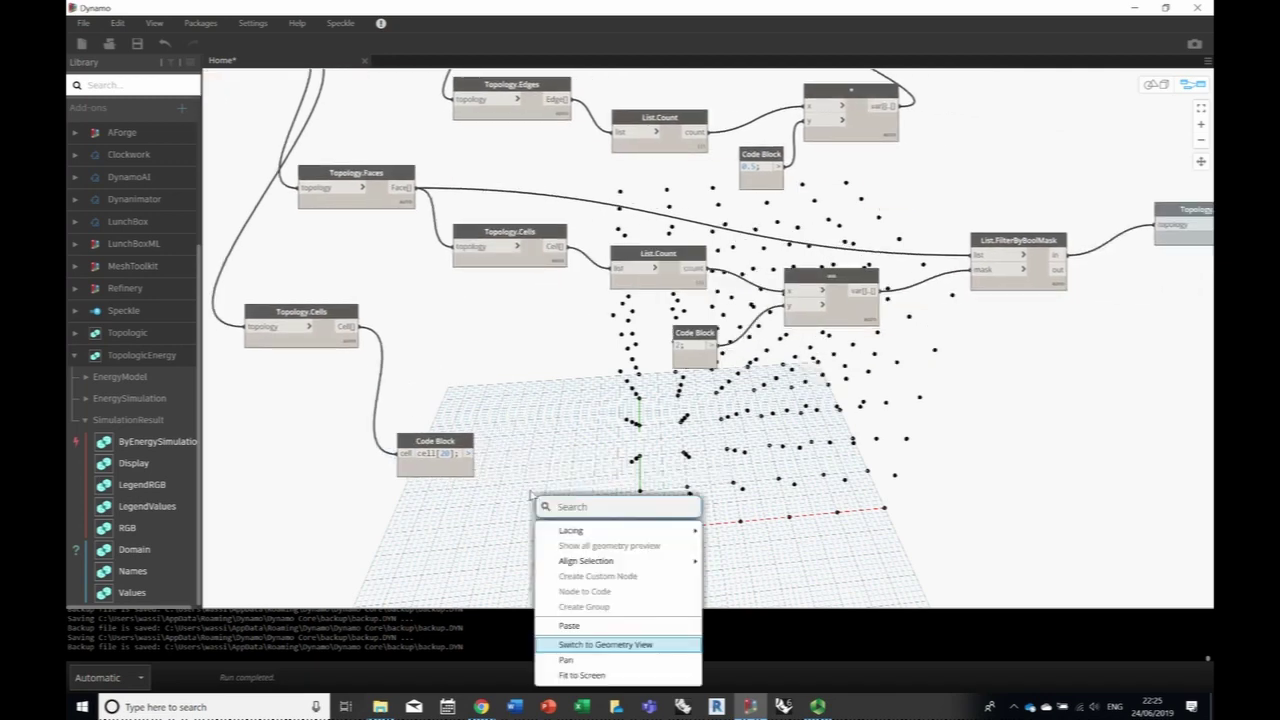
type("Topology.")
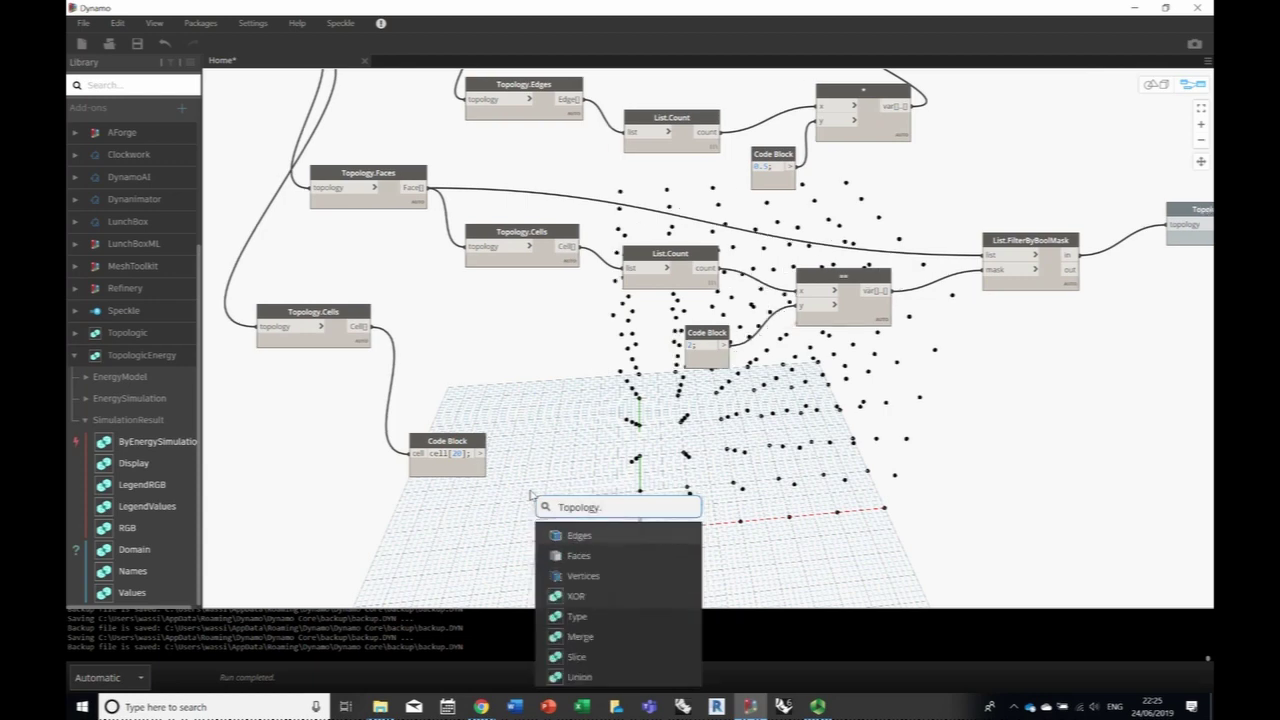
type("Geometry")
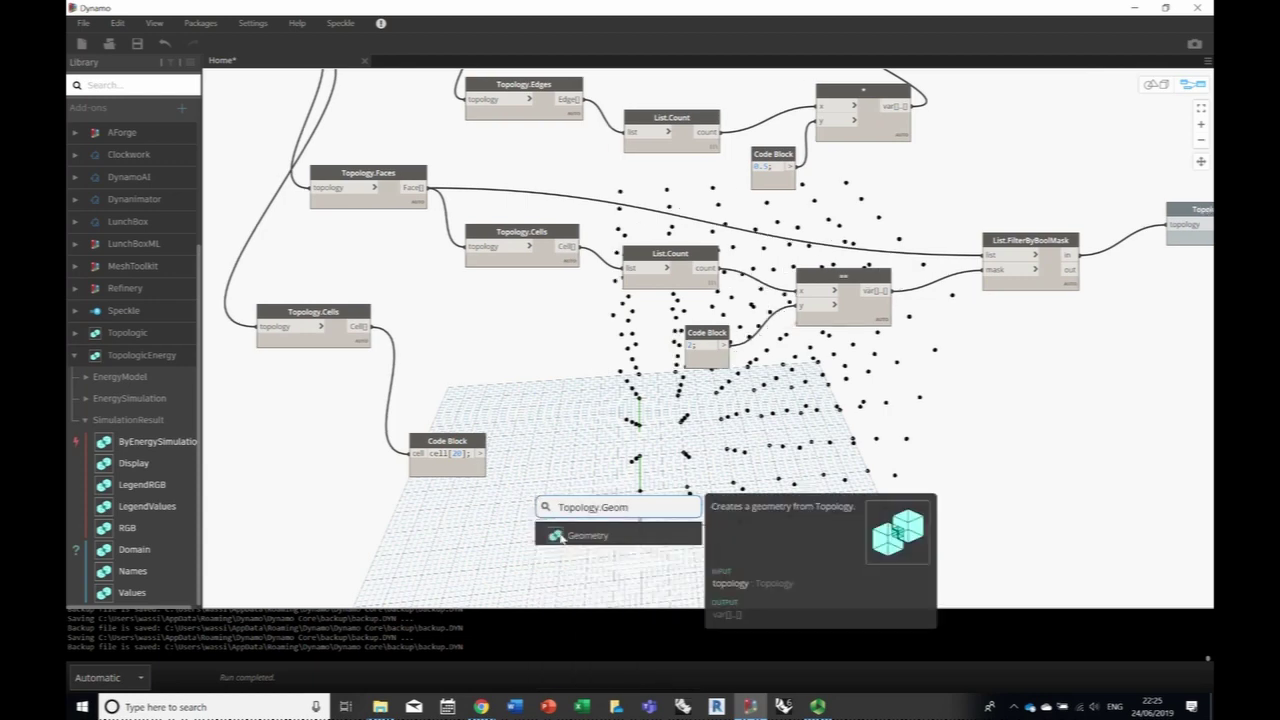
left_click(563, 536)
left_click_drag(563, 542, 558, 500)
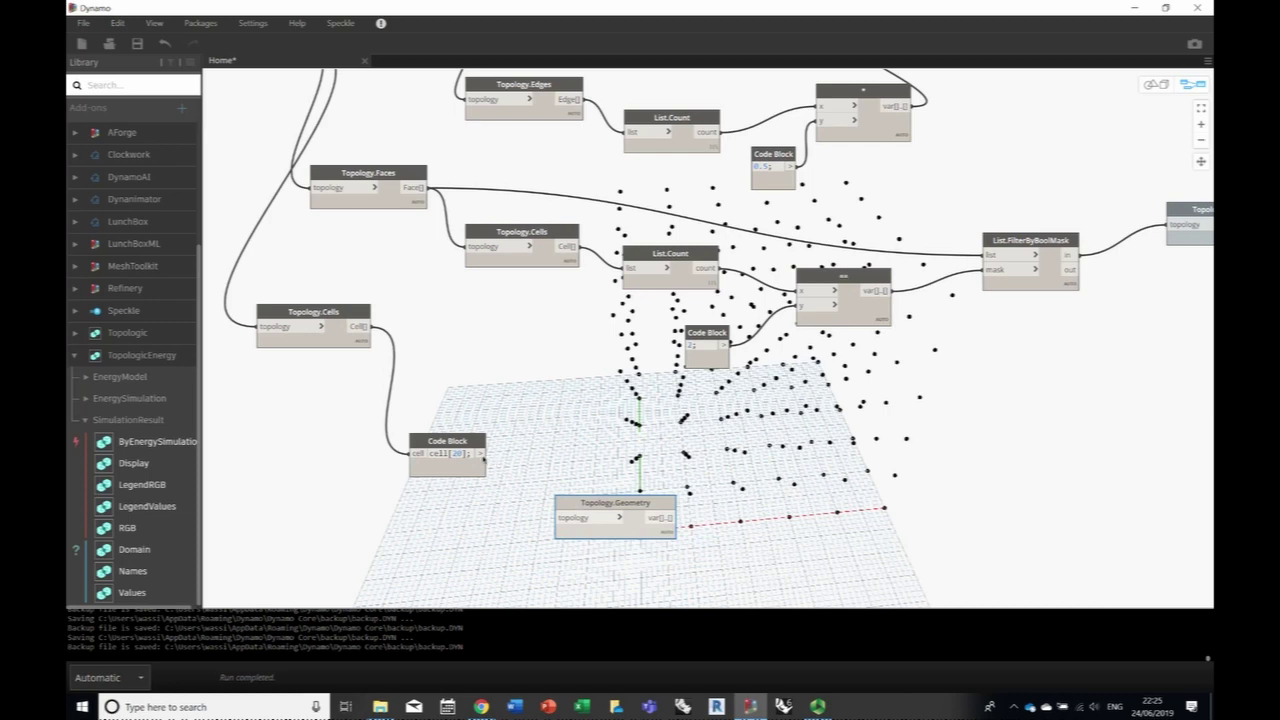
left_click_drag(481, 453, 559, 518)
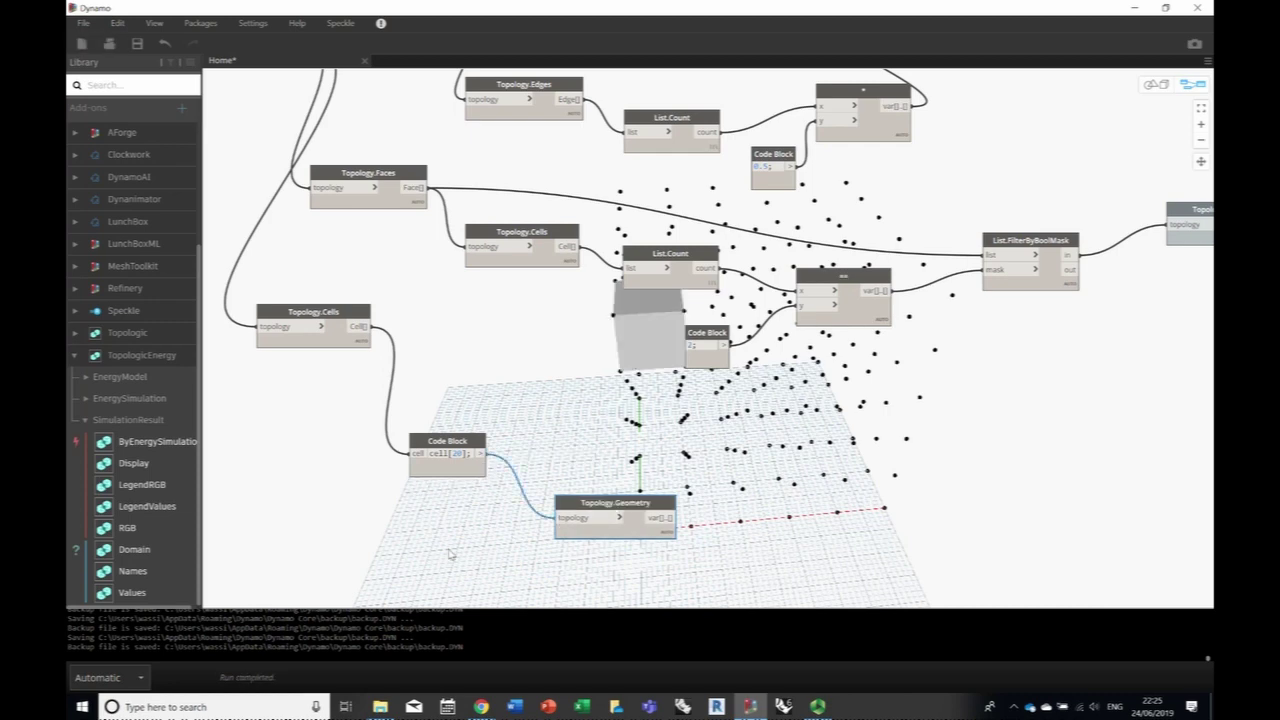
left_click(1155, 84)
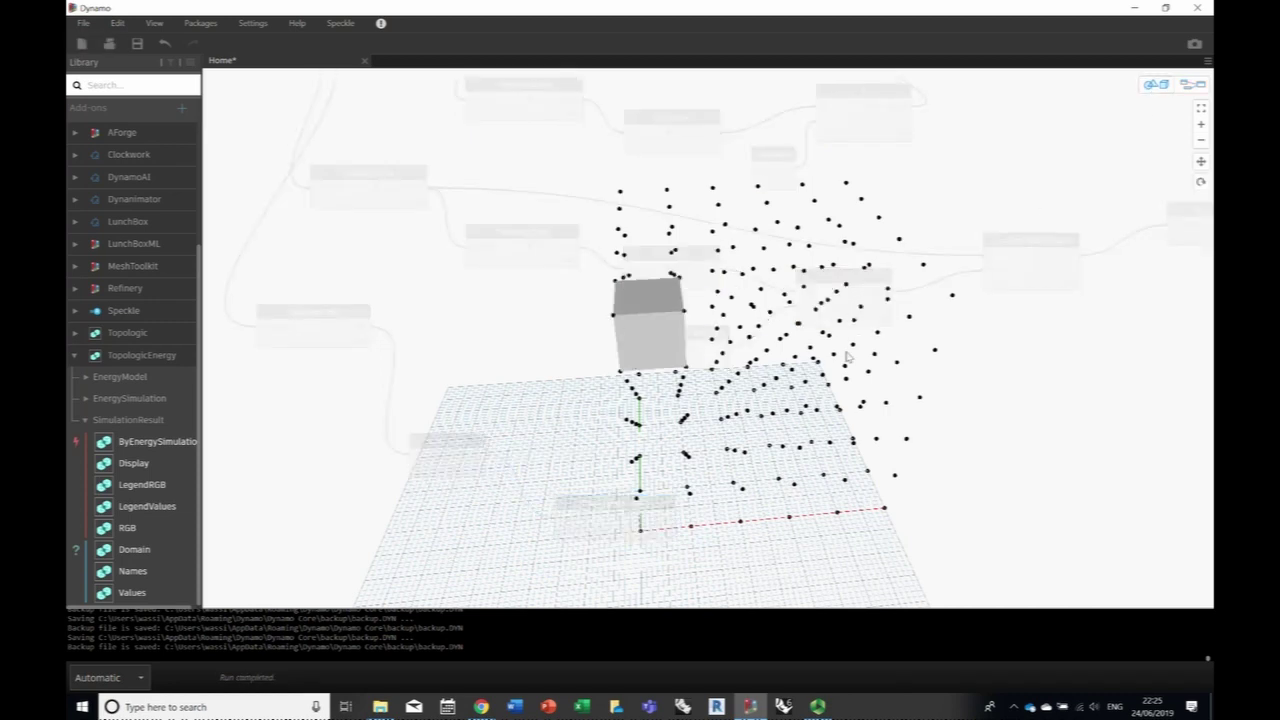
mouse_move(752, 350)
right_mouse_down()
mouse_move(809, 374)
mouse_move(755, 362)
right_mouse_up()
left_click(1190, 84)
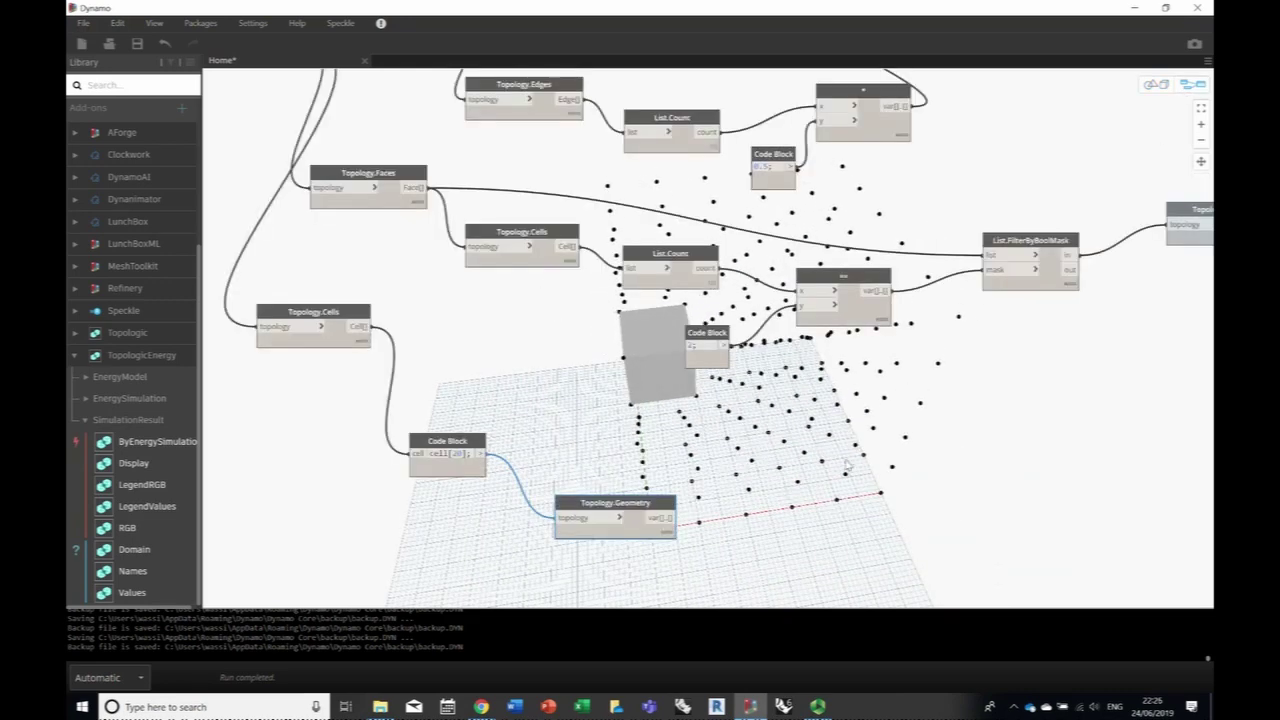
- Move that Topology.Geometry node below the cell[20] Code Block and connect the block's output to a new Cell.AdjacentCells node
middle_click_drag(752, 494, 730, 436)
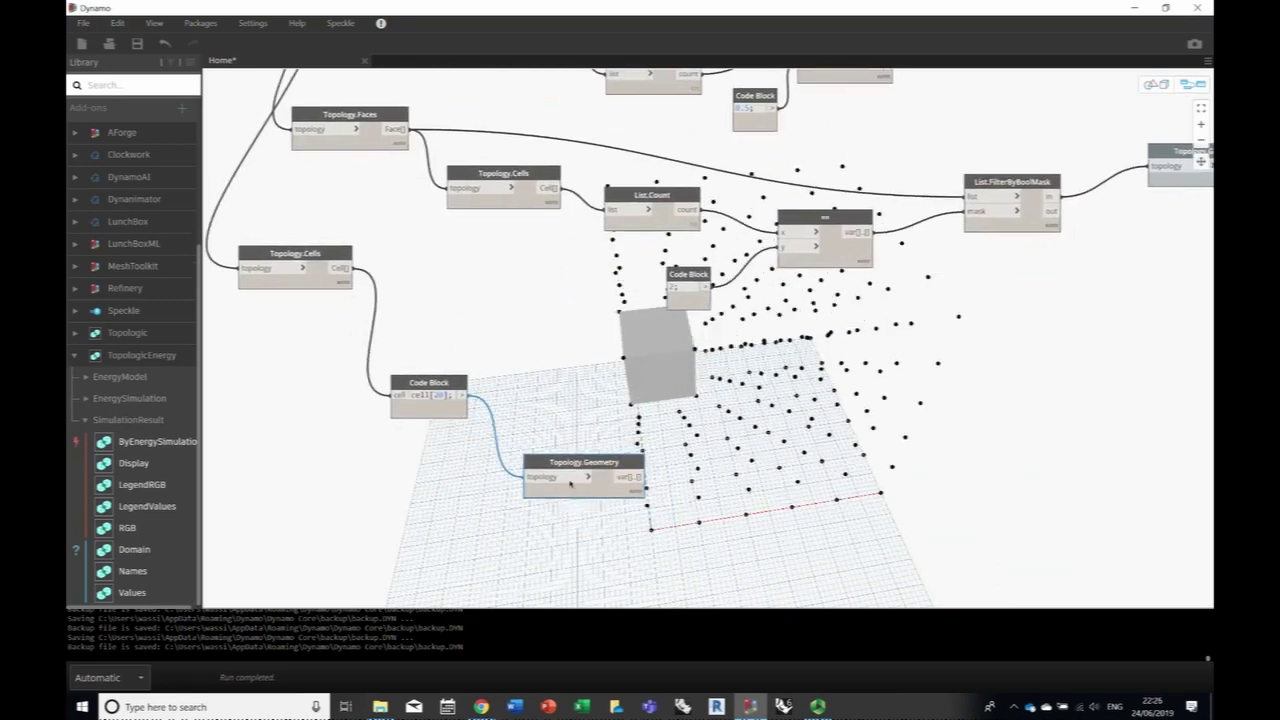
left_click_drag(570, 483, 408, 566)
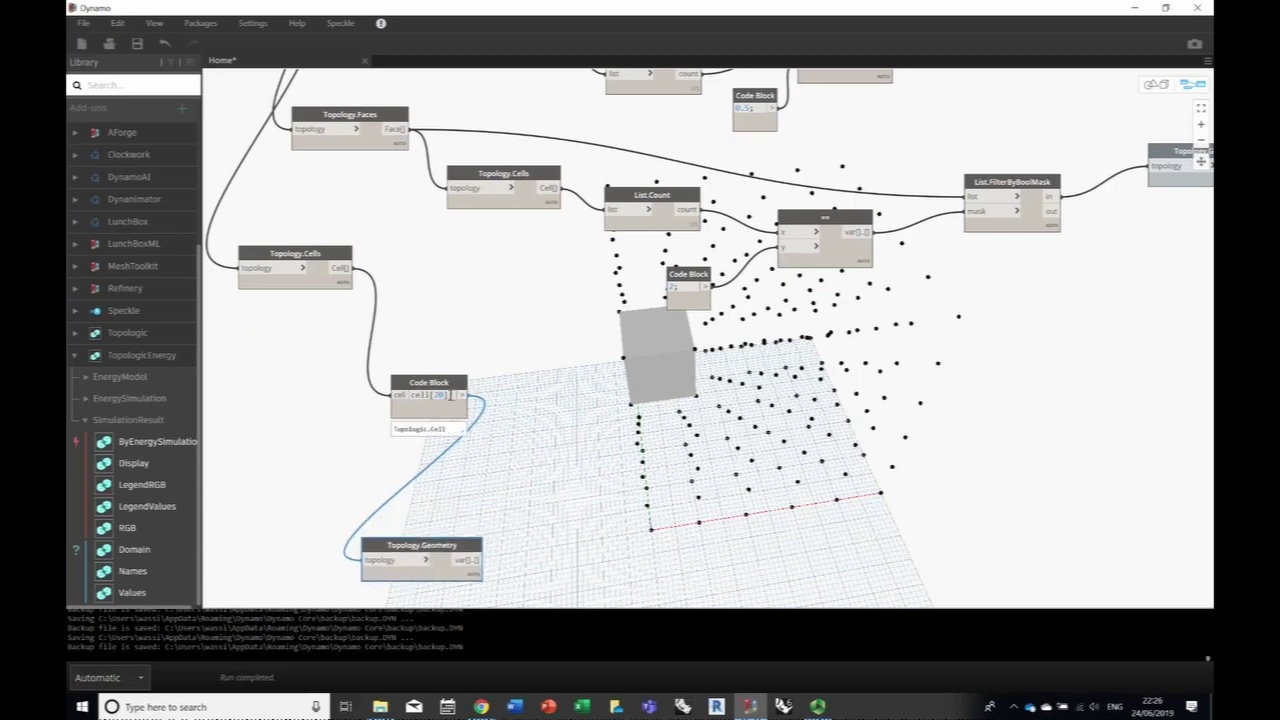
right_click(518, 455)
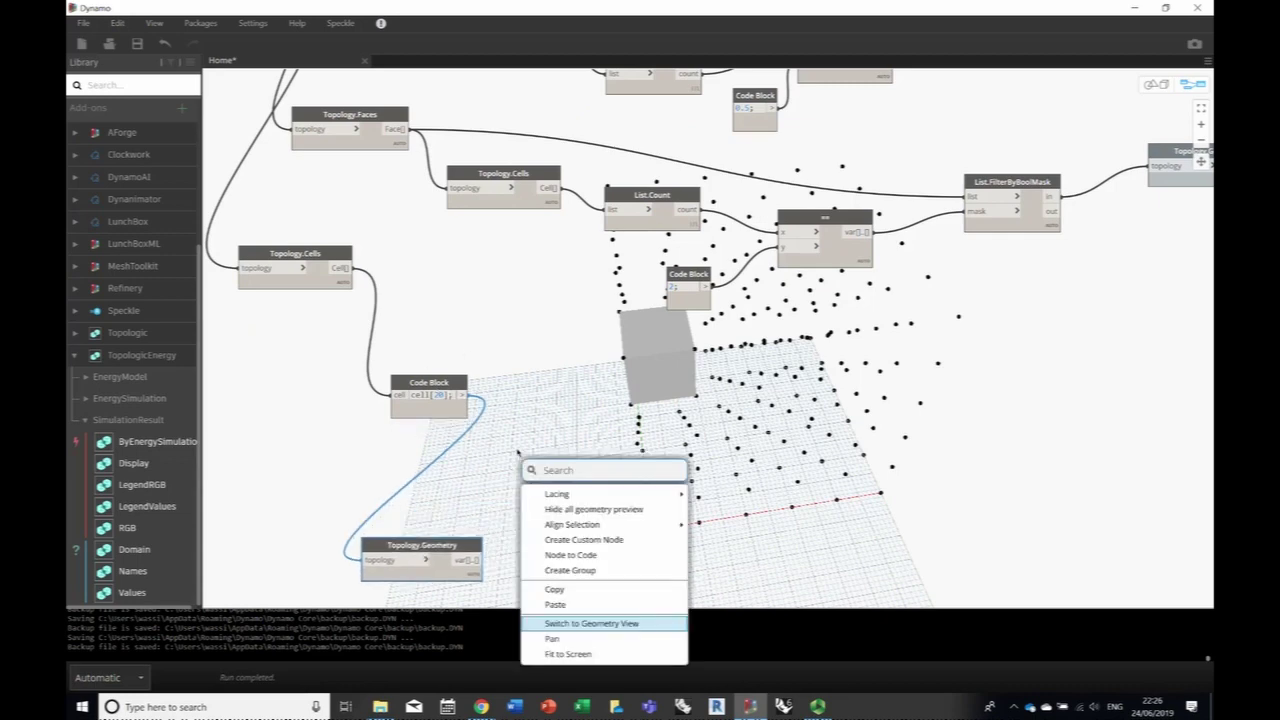
type("Cel")
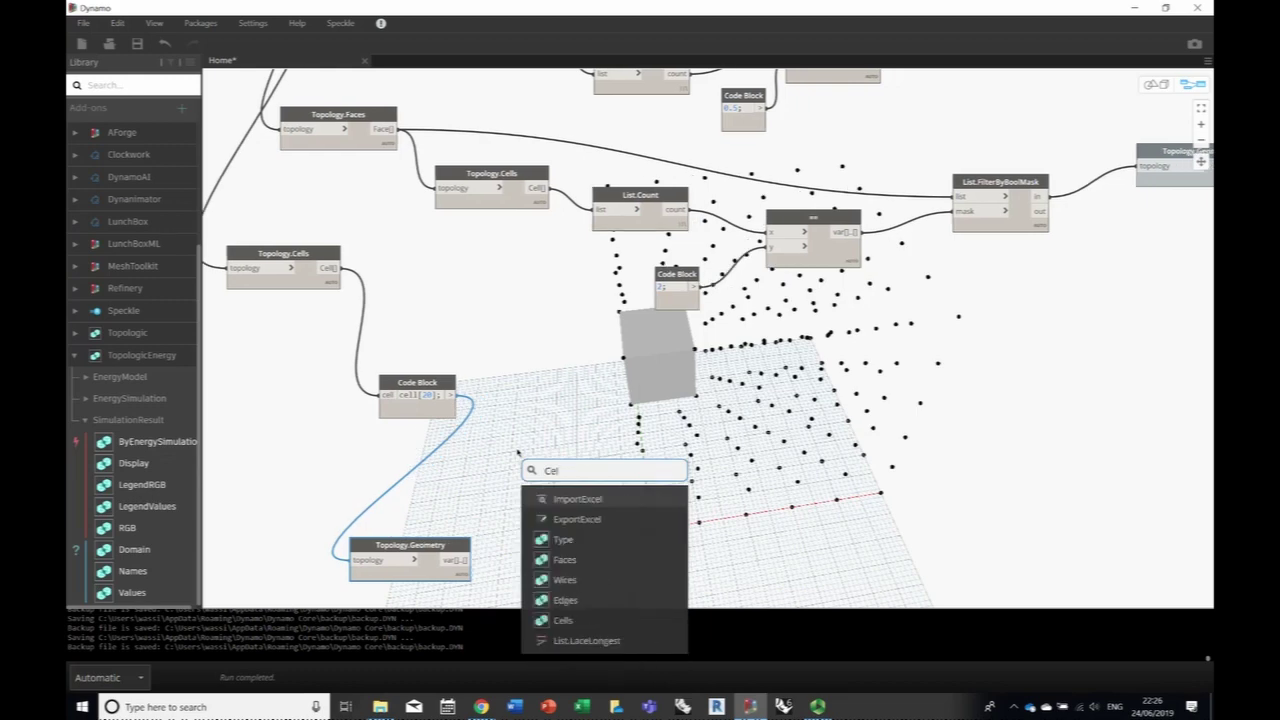
type("l.Adj")
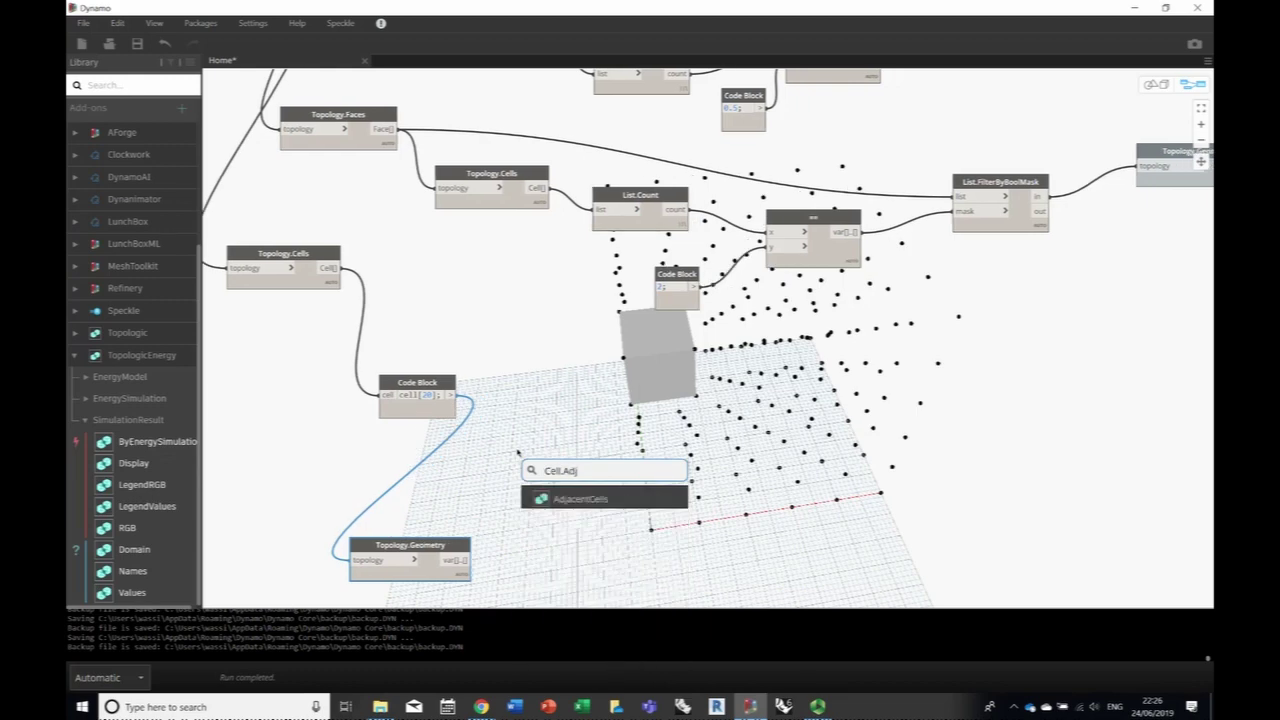
left_click(559, 499)
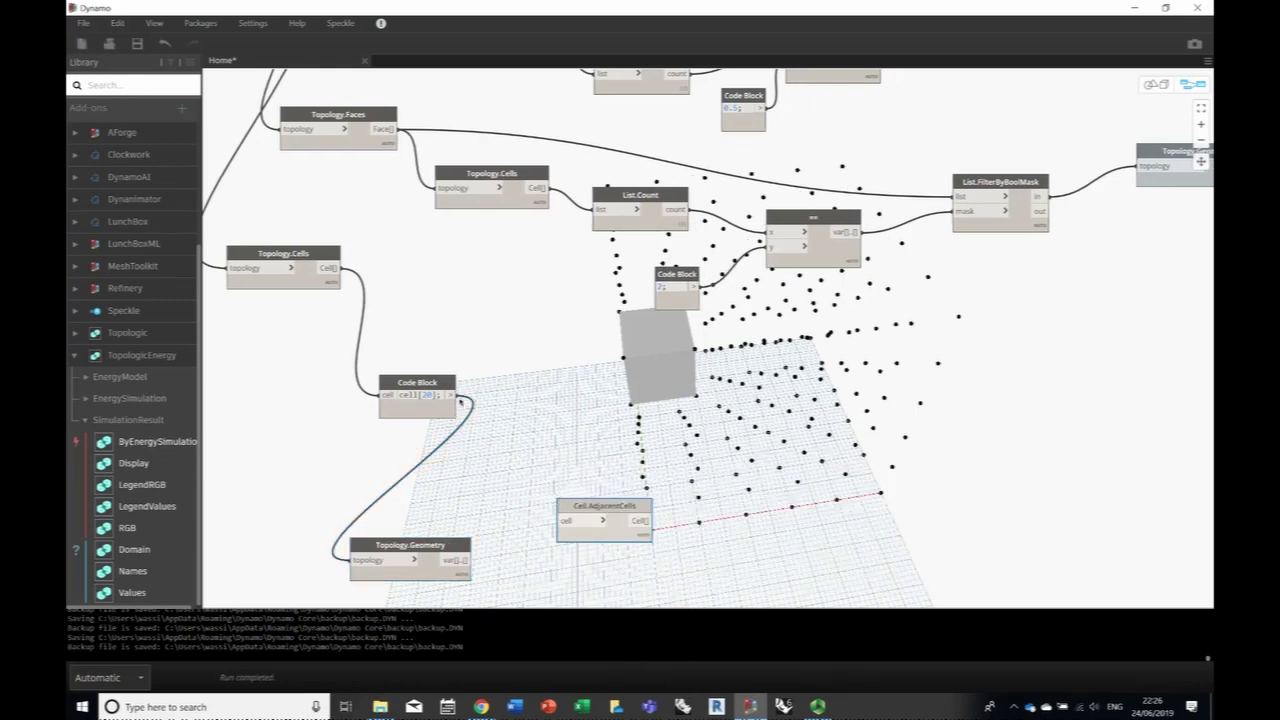
left_click_drag(458, 398, 565, 521)
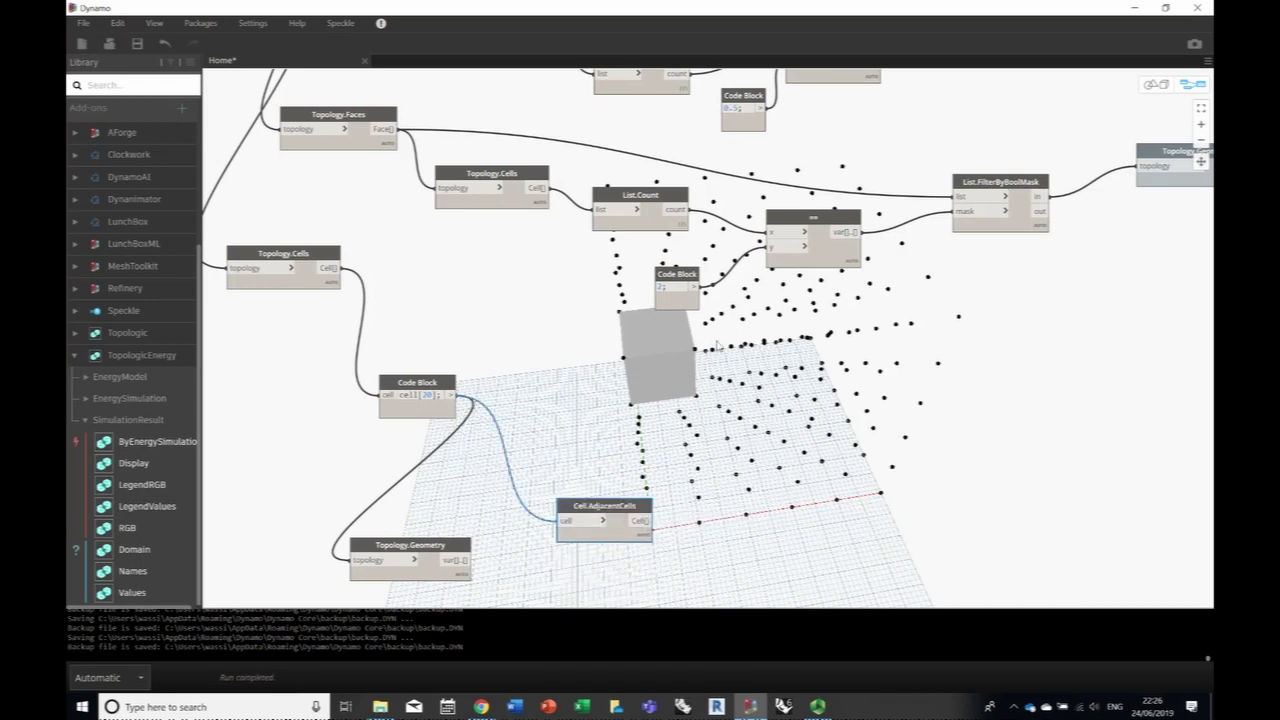
- Add a Topology.Geometry node beyond Cell.AdjacentCells and connect the adjacent cells output to its topology input
middle_click_drag(737, 507, 603, 449)
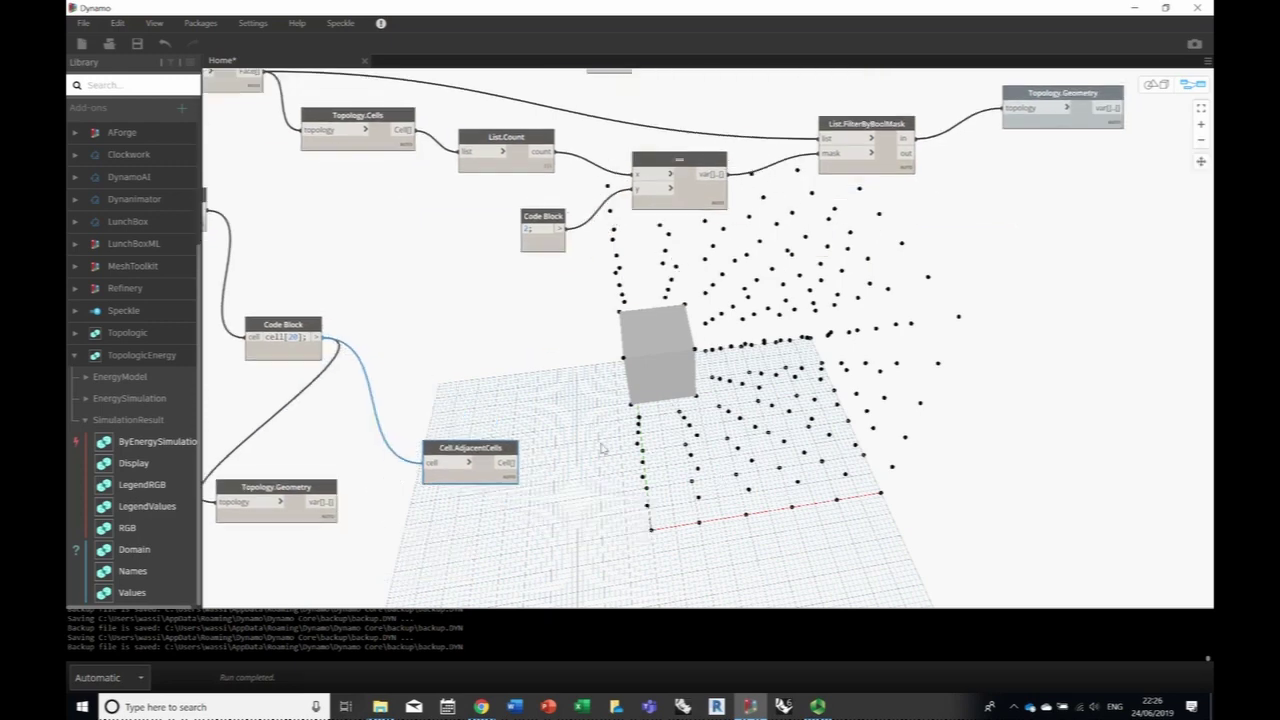
right_click(599, 471)
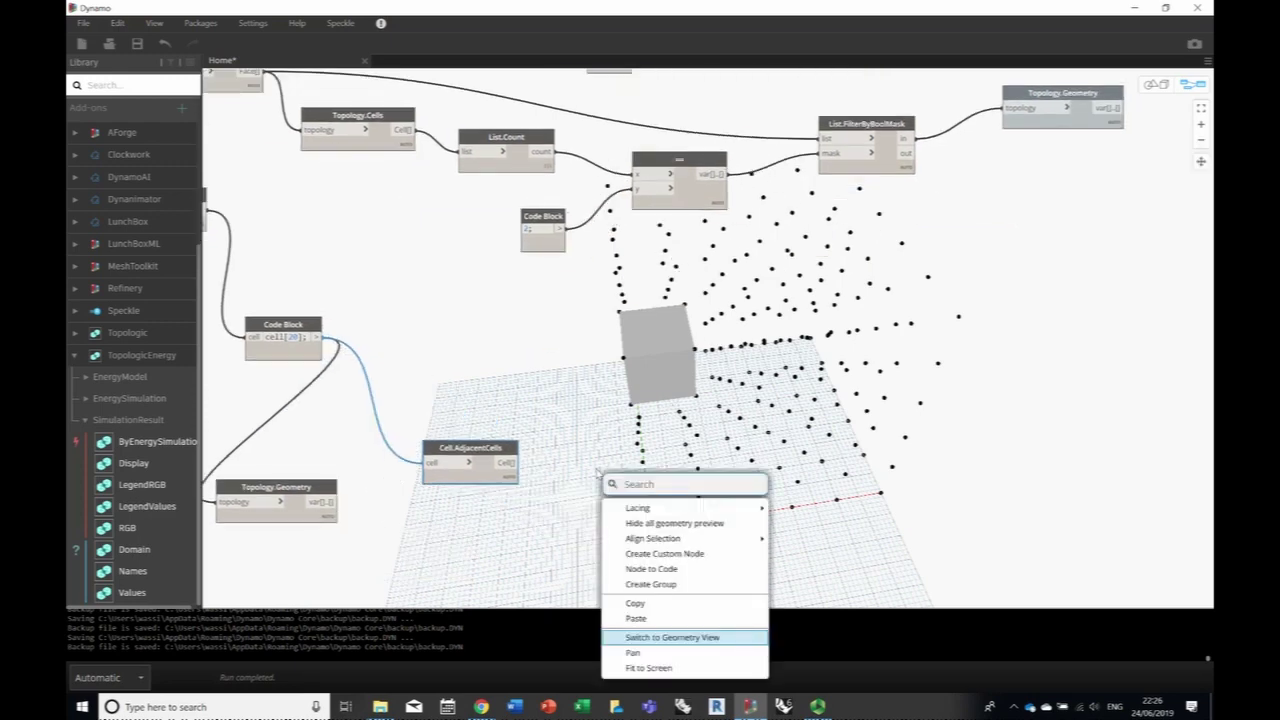
type("Topology.")
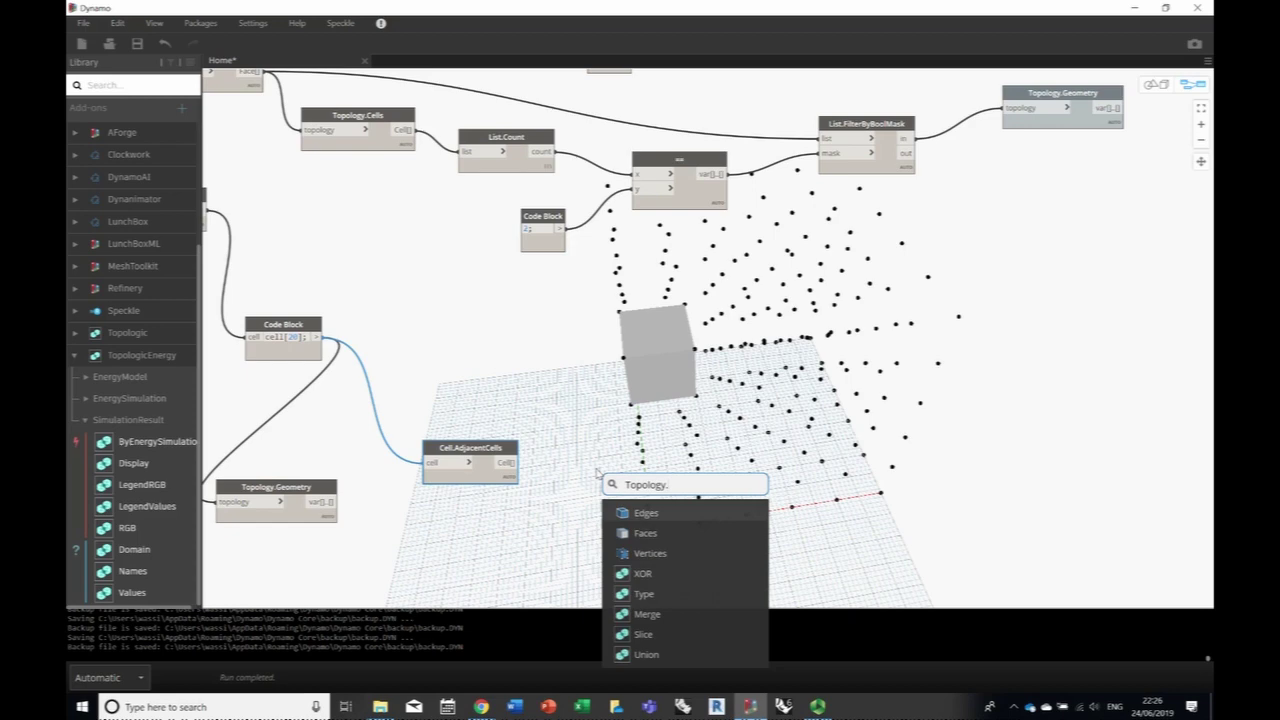
type("Geom")
left_click(627, 510)
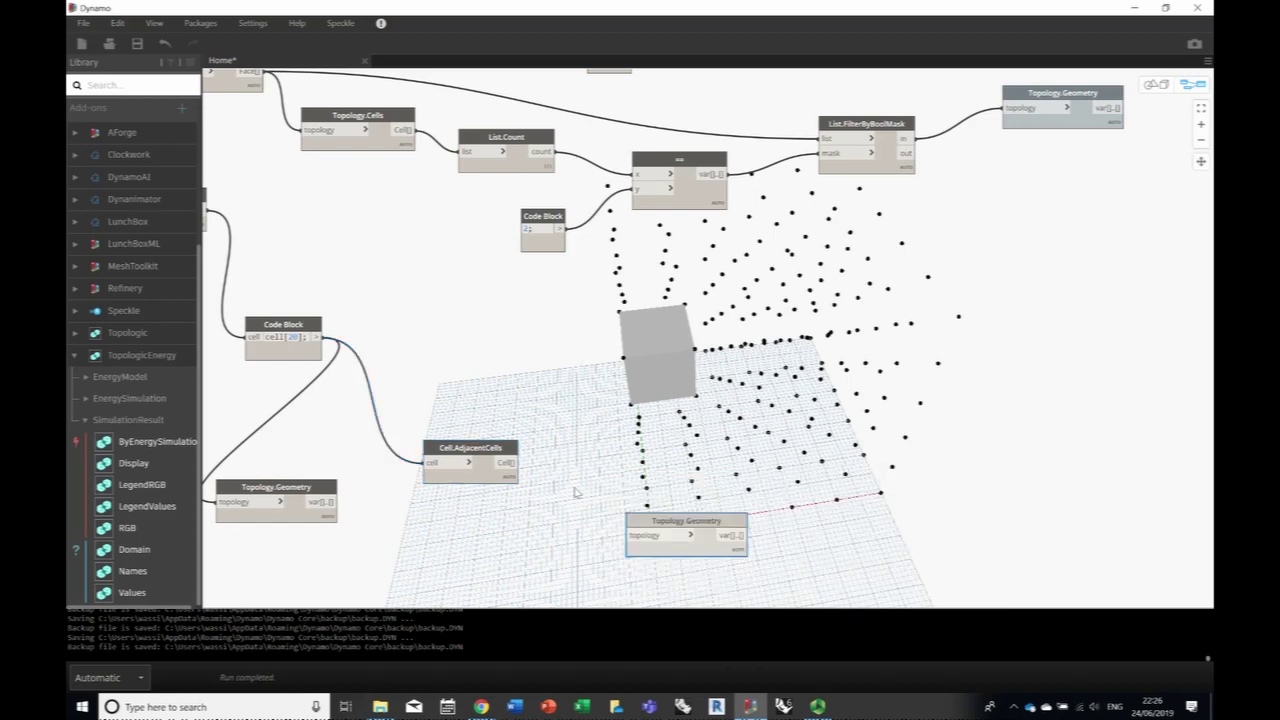
left_click_drag(507, 462, 631, 535)
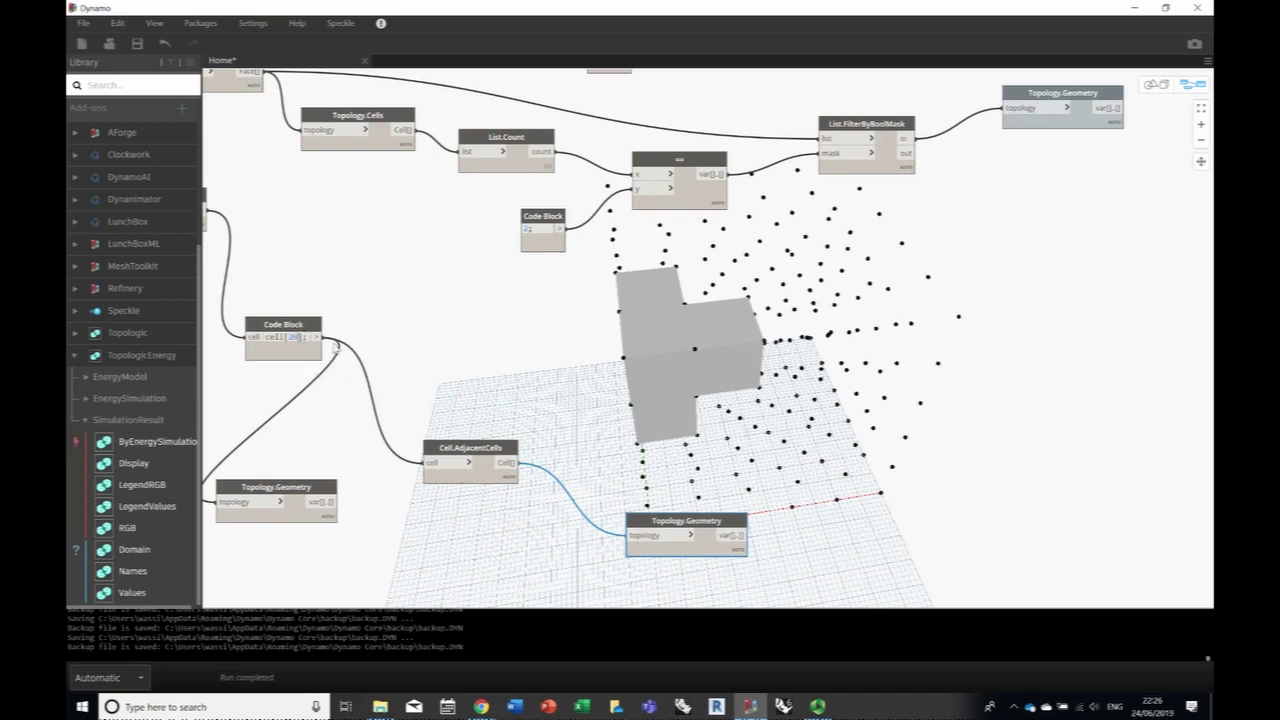
- Try the indices 30 and 45 in the Code Block that picks the cell, examining the adjacent cells for each
type("30")
left_click(416, 353)
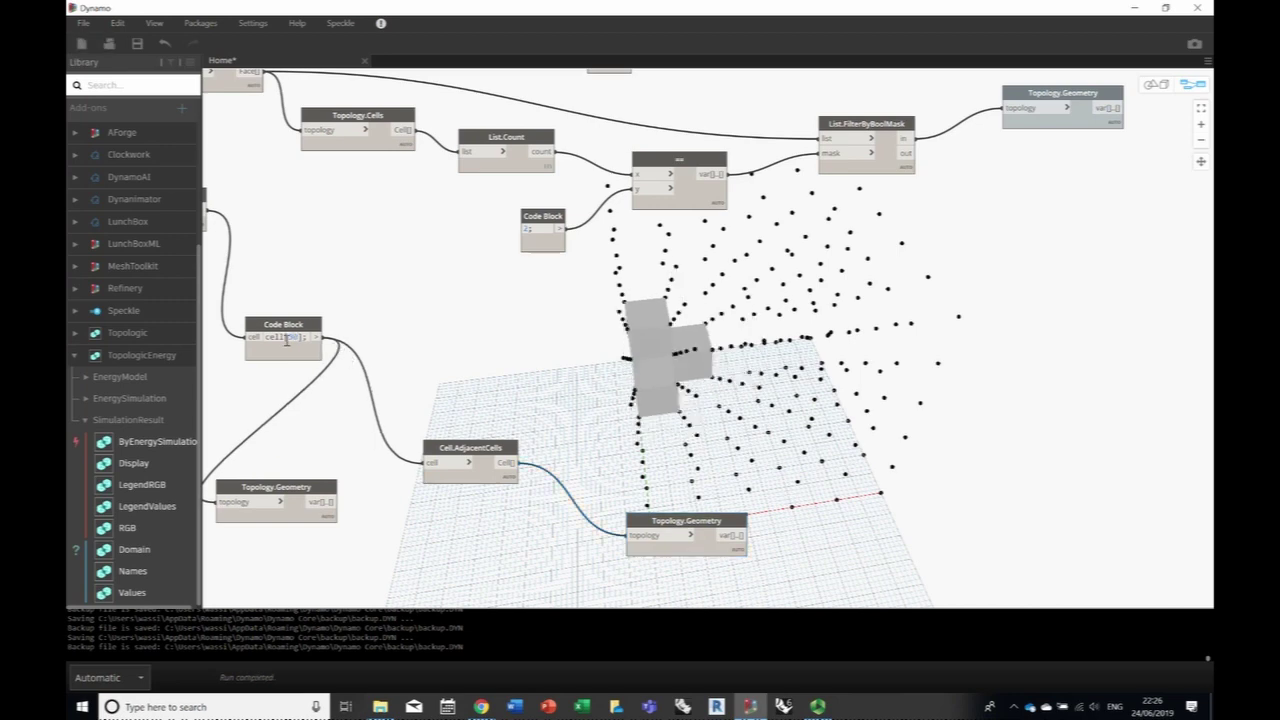
key("BackSpace")
key("BackSpace")
type("45")
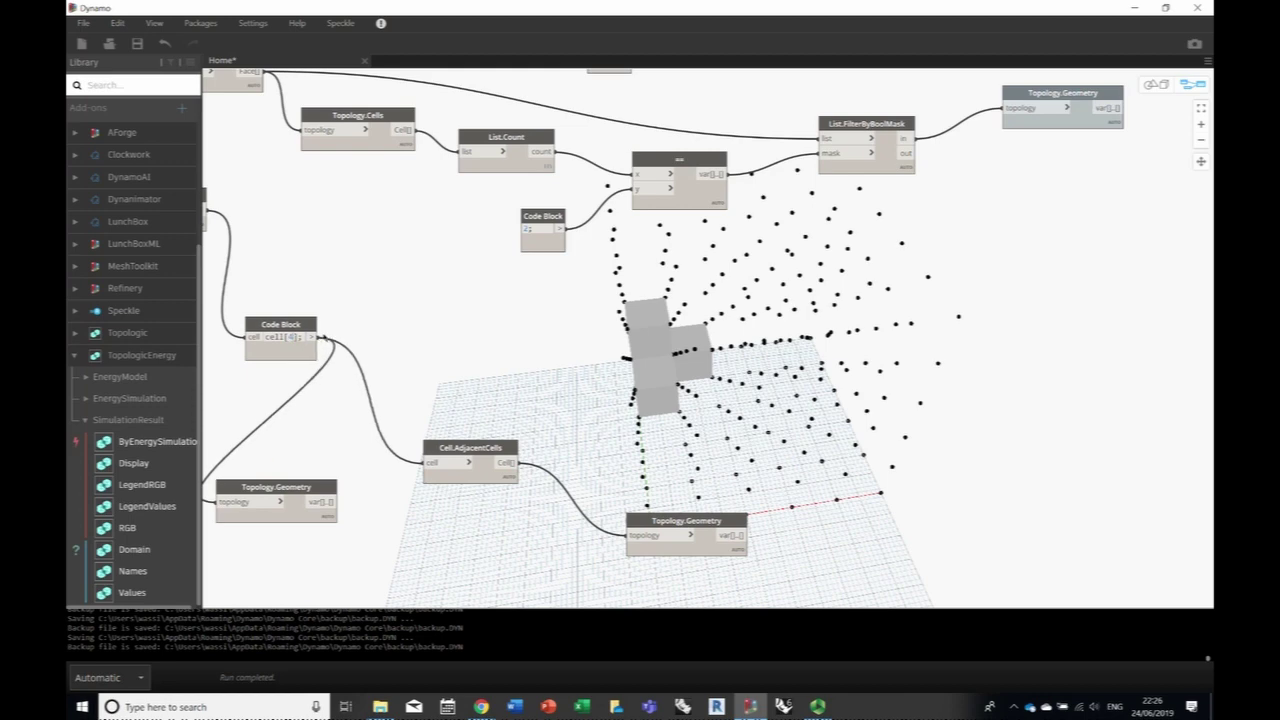
left_click(421, 371)
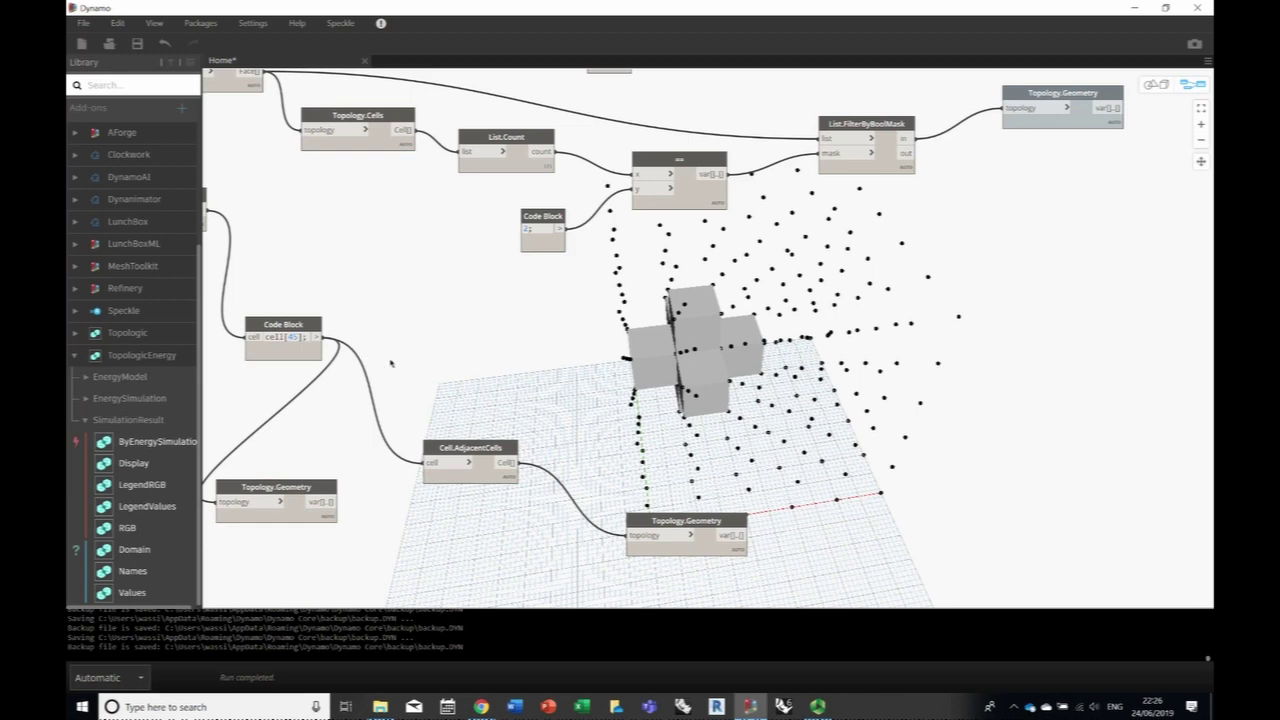
middle_click_drag(391, 363, 552, 346)
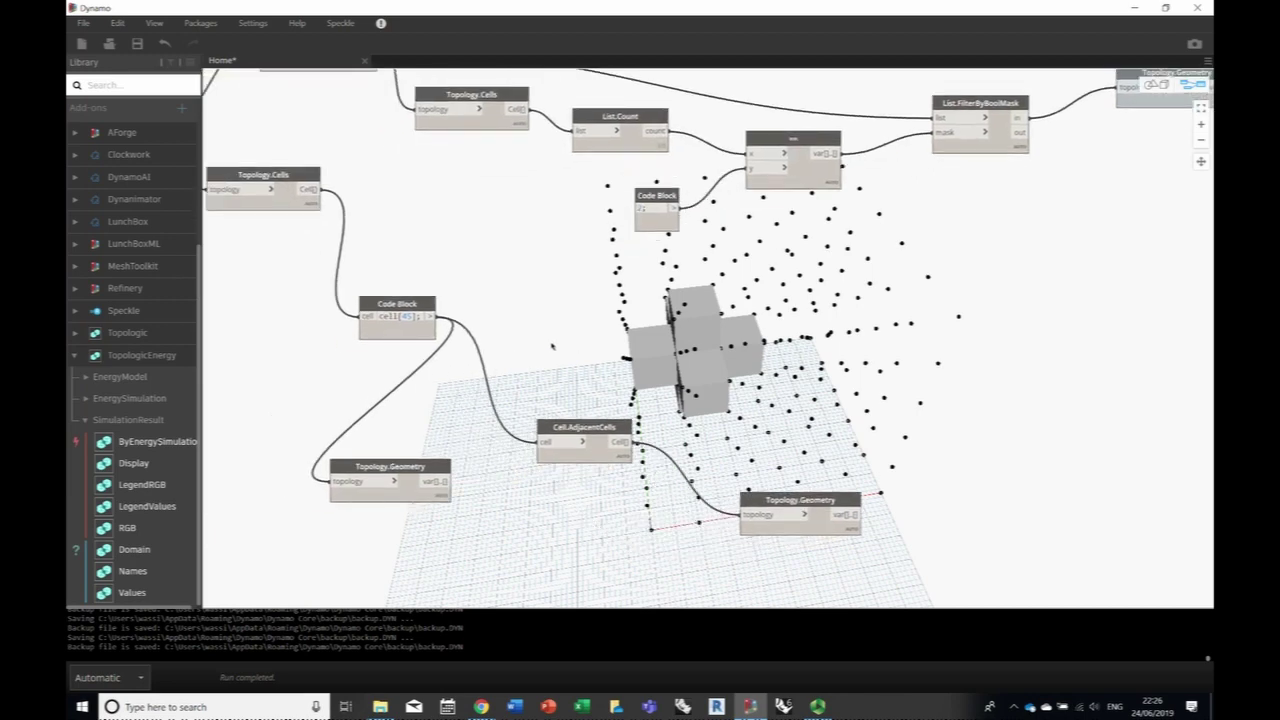
middle_click_drag(528, 376, 639, 367)
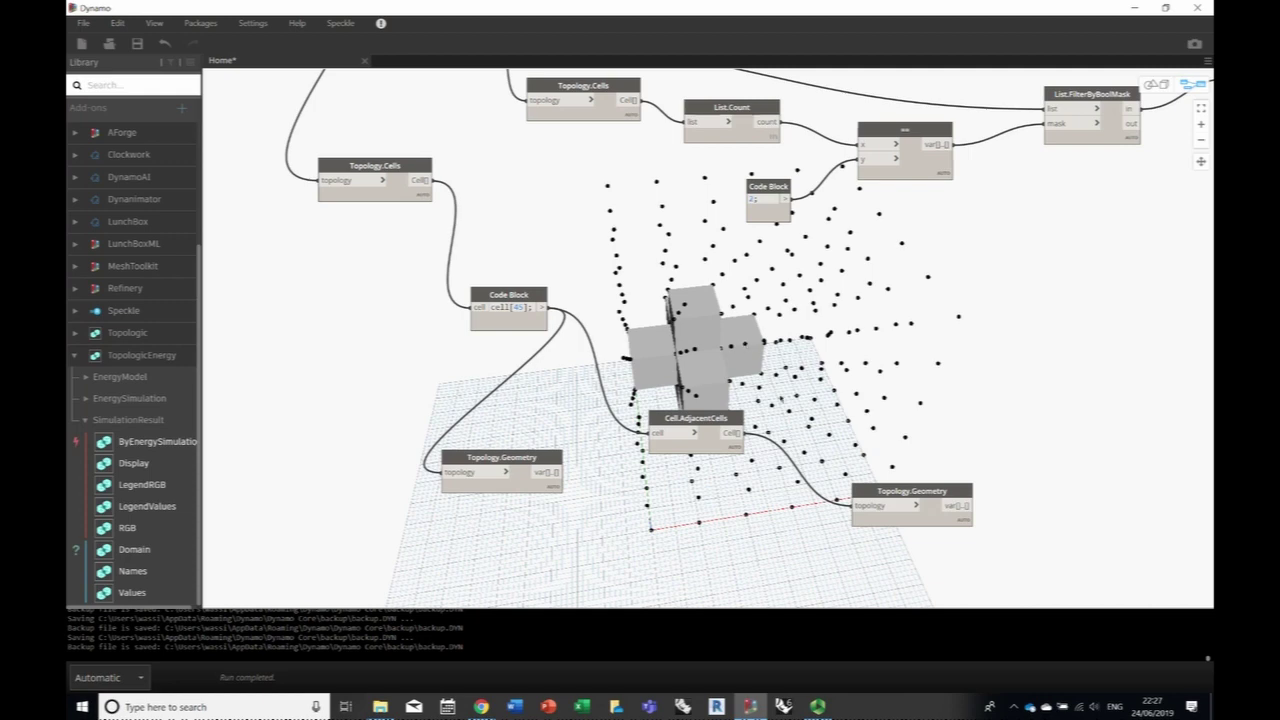
middle_click_drag(784, 404, 592, 328)
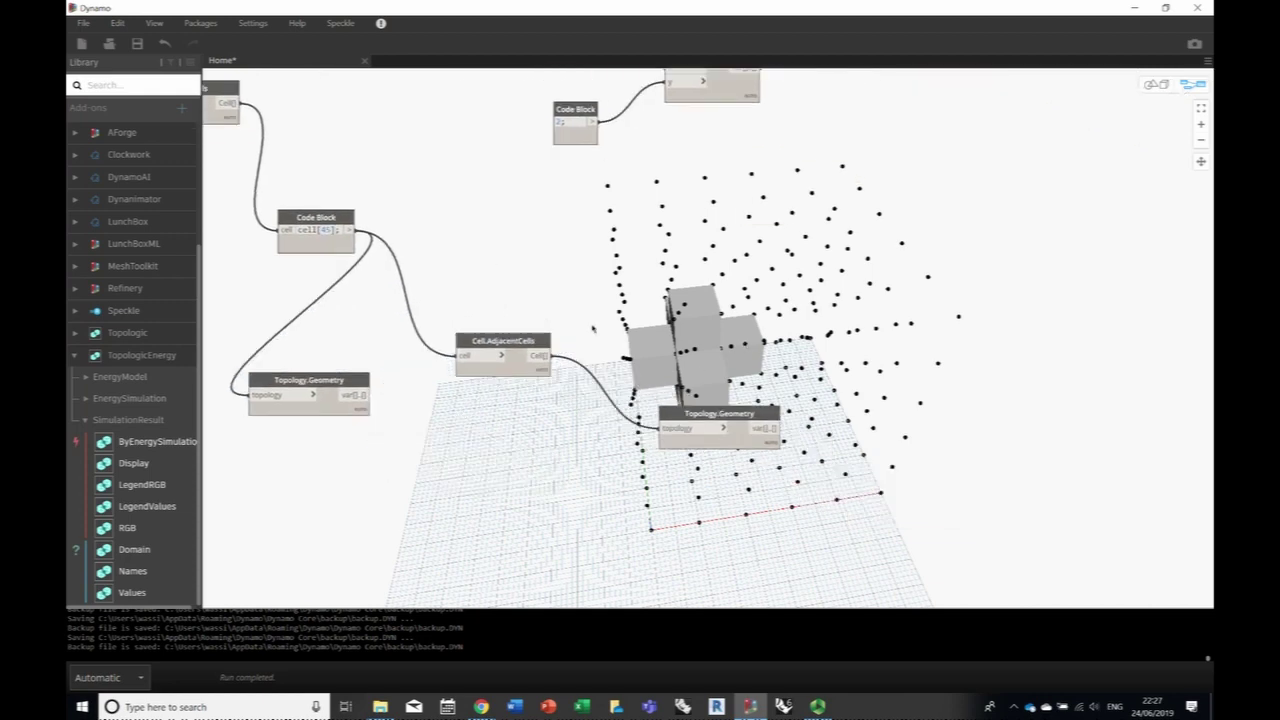
scroll(589, 327, "up", 1)
scroll(567, 358, "up", 1)
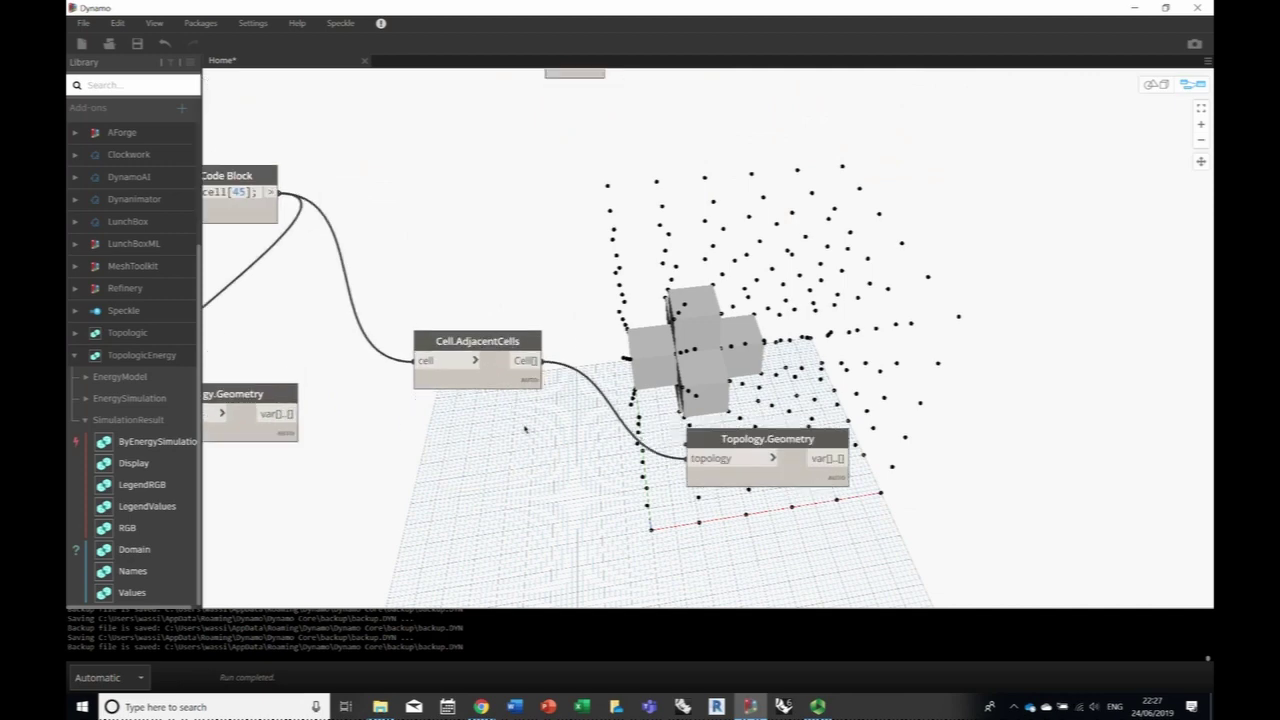
right_click(512, 459)
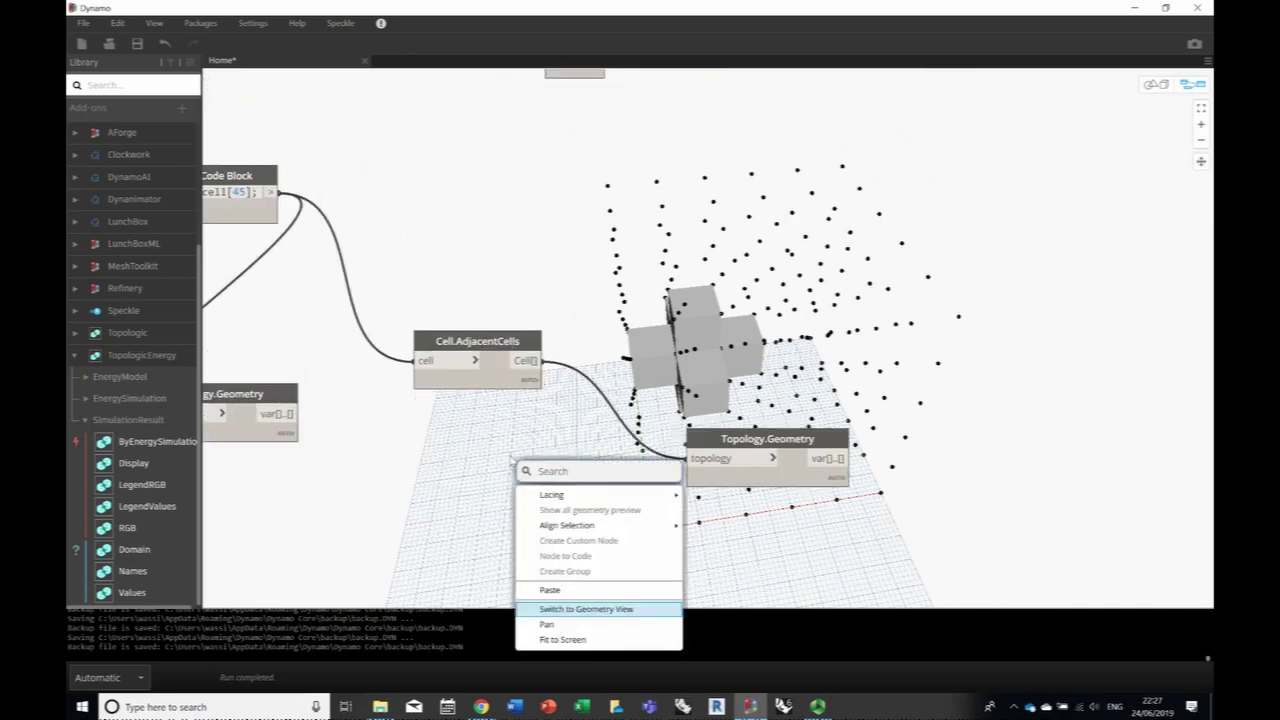
type("Sha")
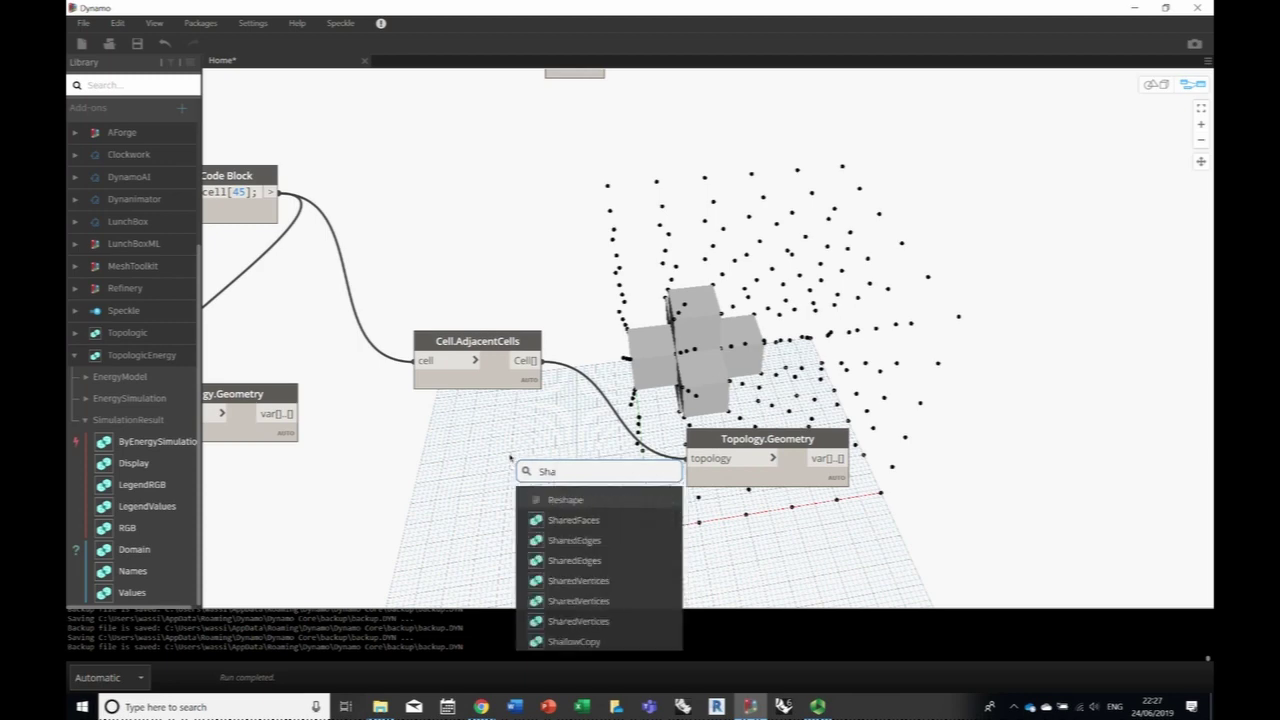
mouse_move(563, 540)
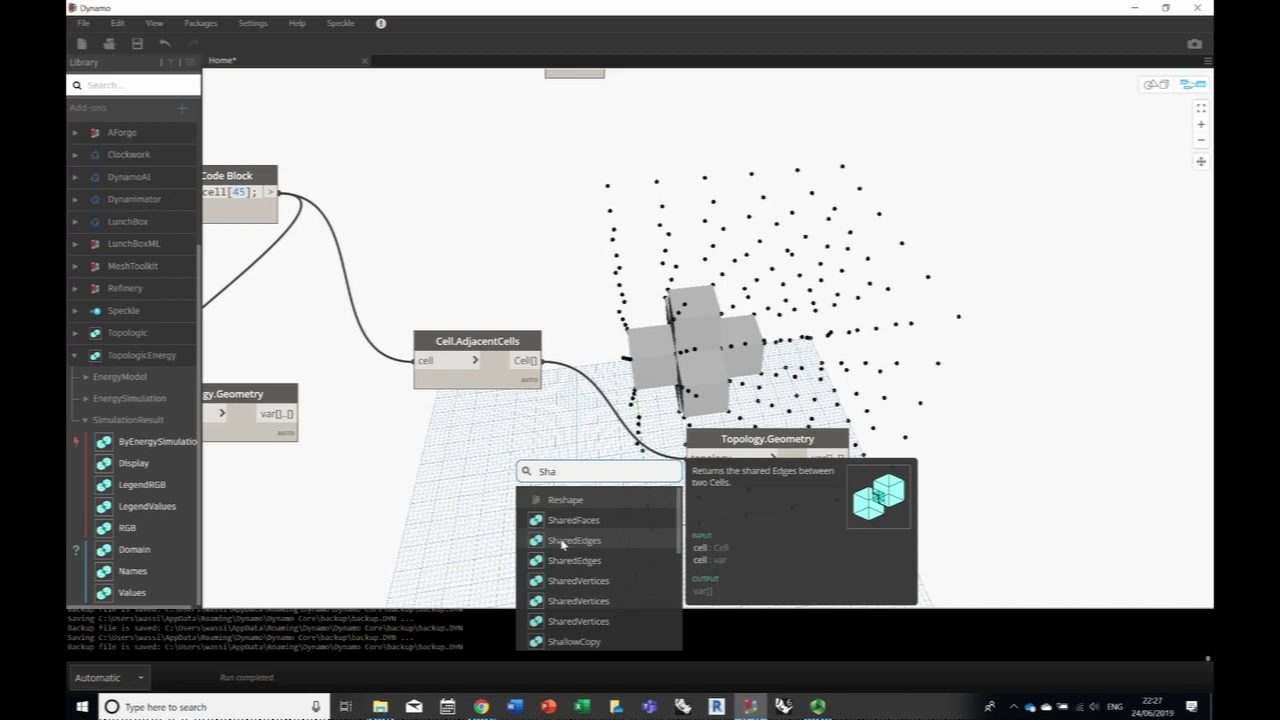
left_click(484, 459)
- Set the index in the Code Block that picks the cell to 20
middle_click_drag(488, 460, 675, 506)
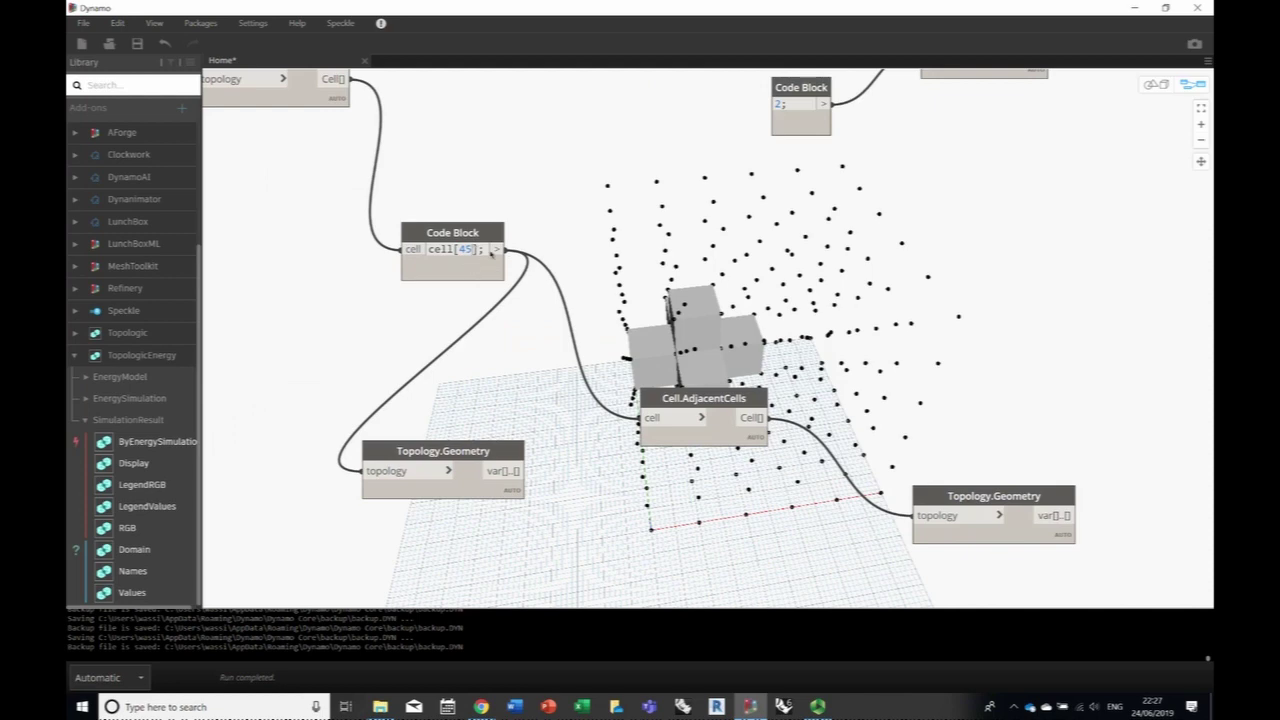
type("20")
- Add a Code Block containing cell[0]; below the Cell.AdjacentCells node
middle_click_drag(560, 443, 420, 412)
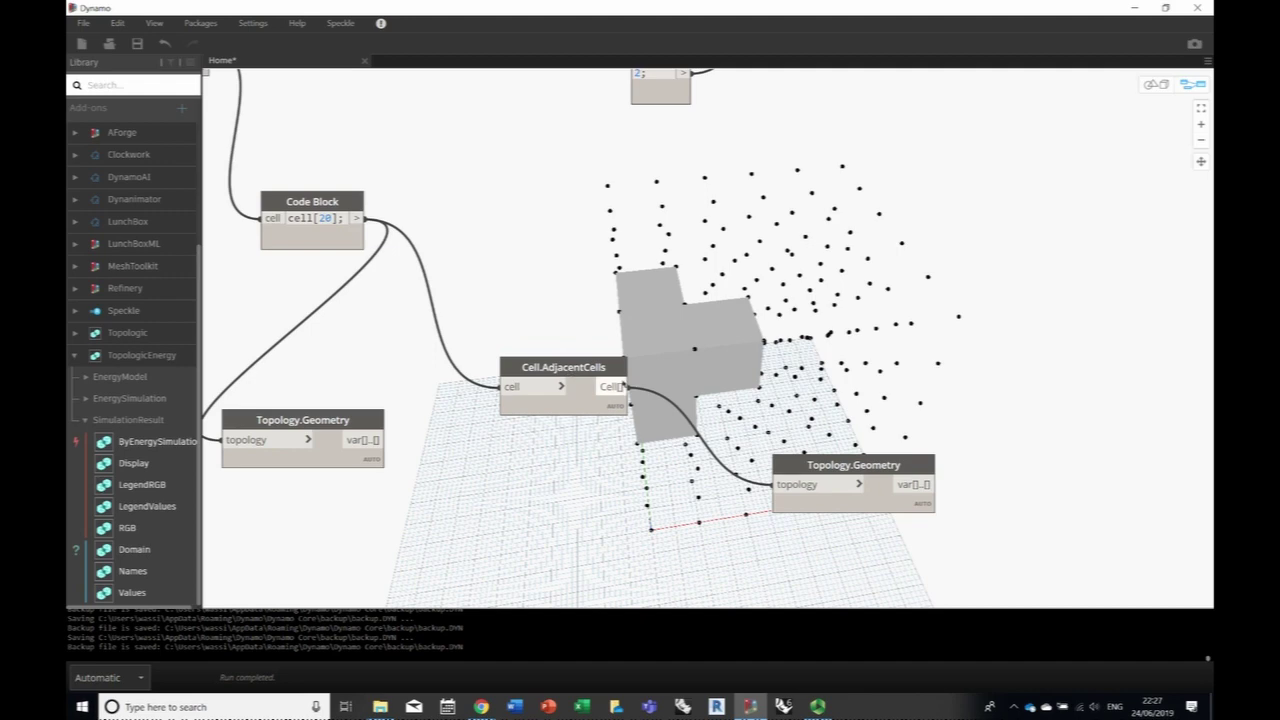
right_click(604, 478)
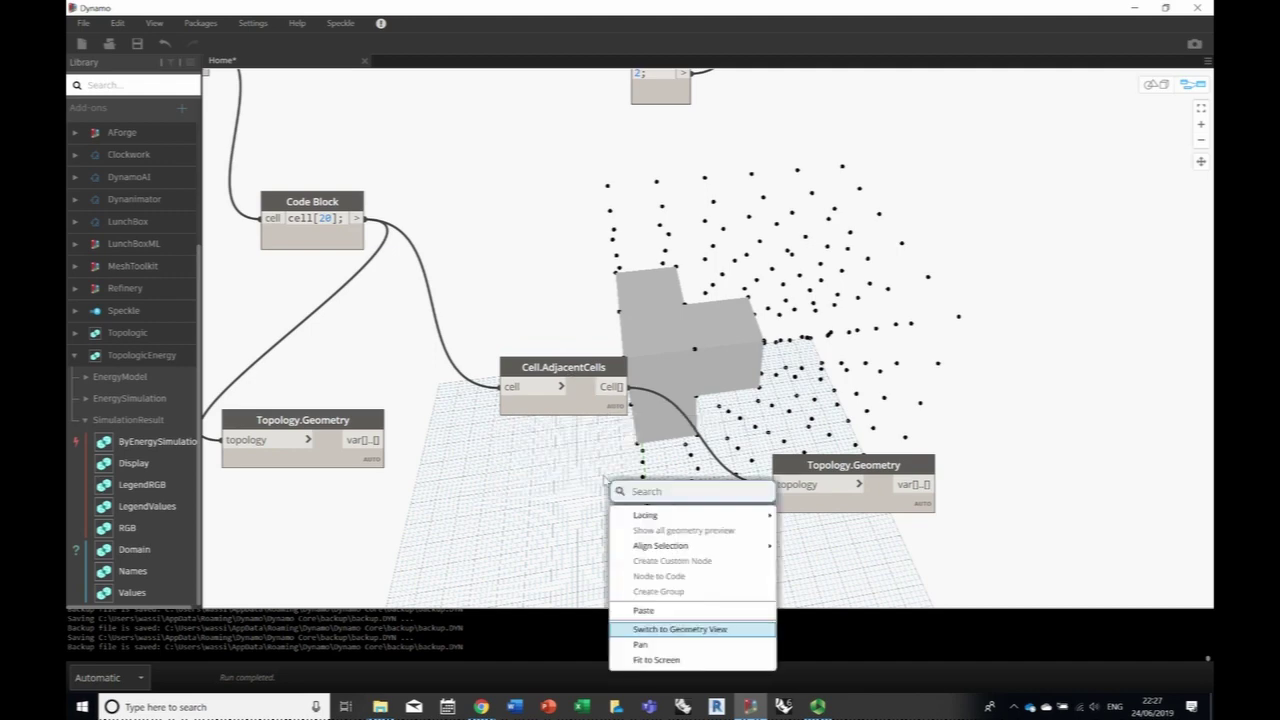
type("code")
key("Return")
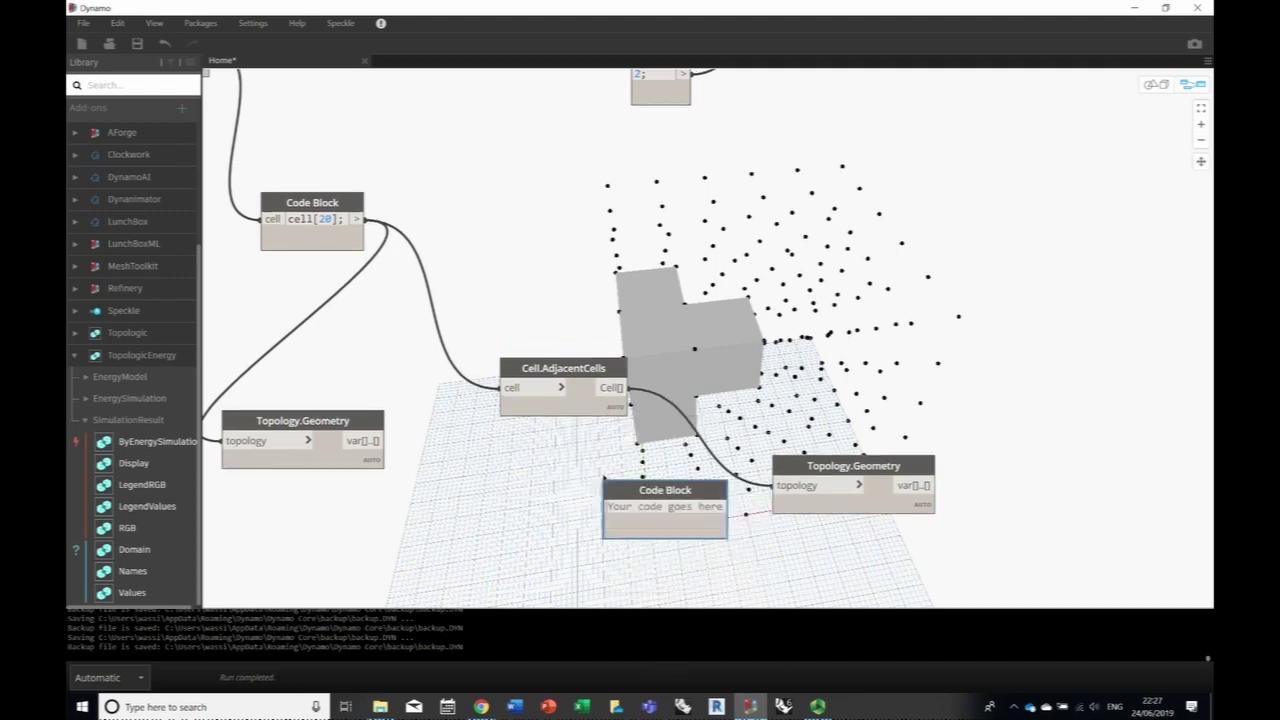
type("cell[0];")
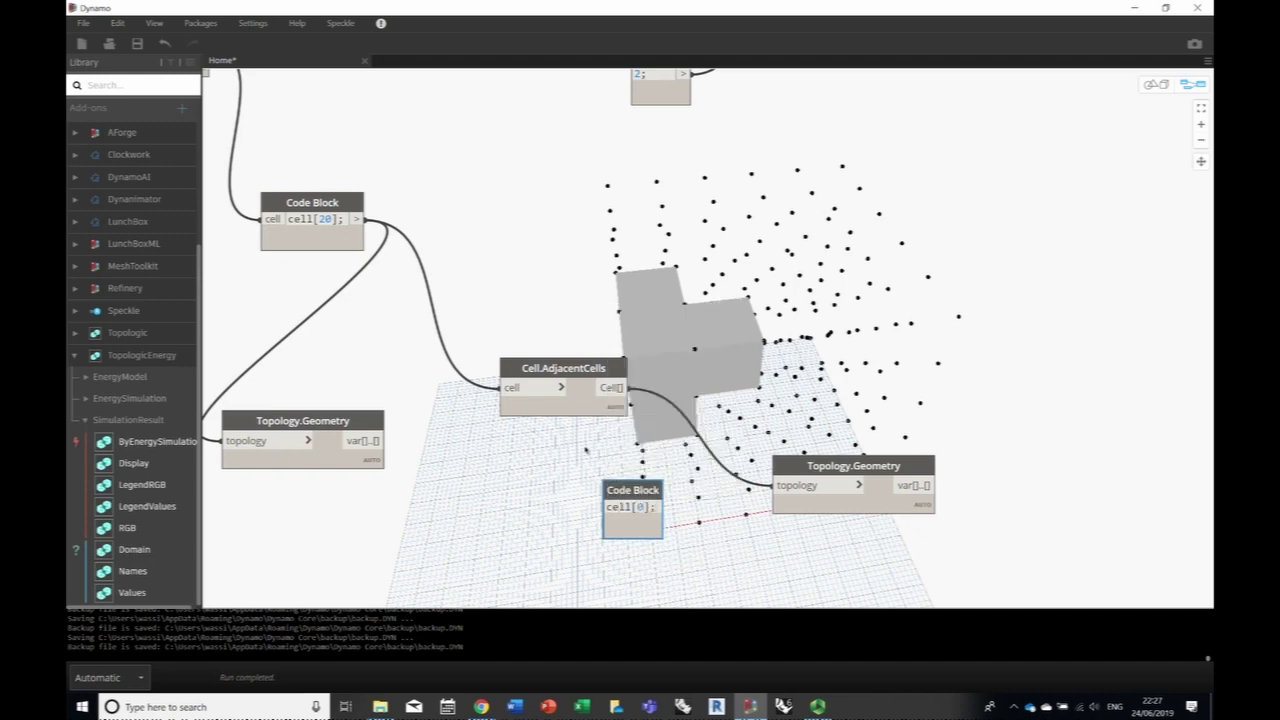
left_click(586, 450)
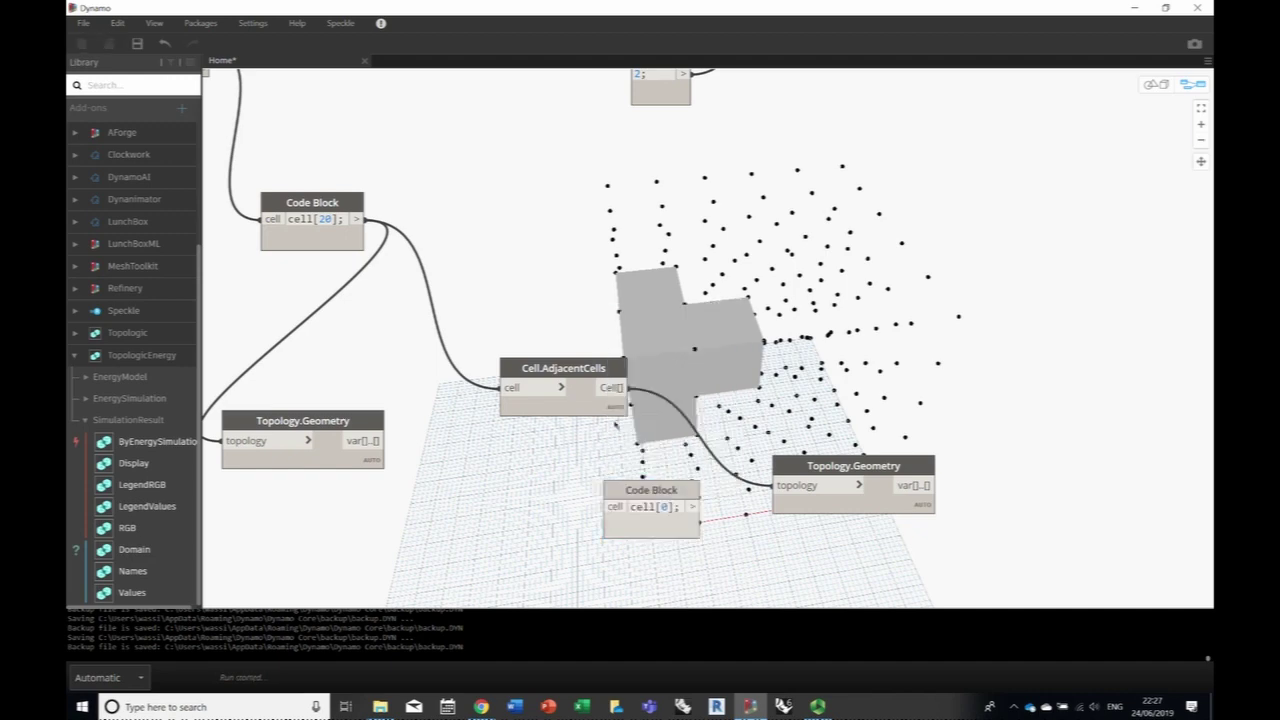
- Connect the Cell.AdjacentCells output to the cell[0] Code Block's input and reposition the block below that node
left_click(619, 390)
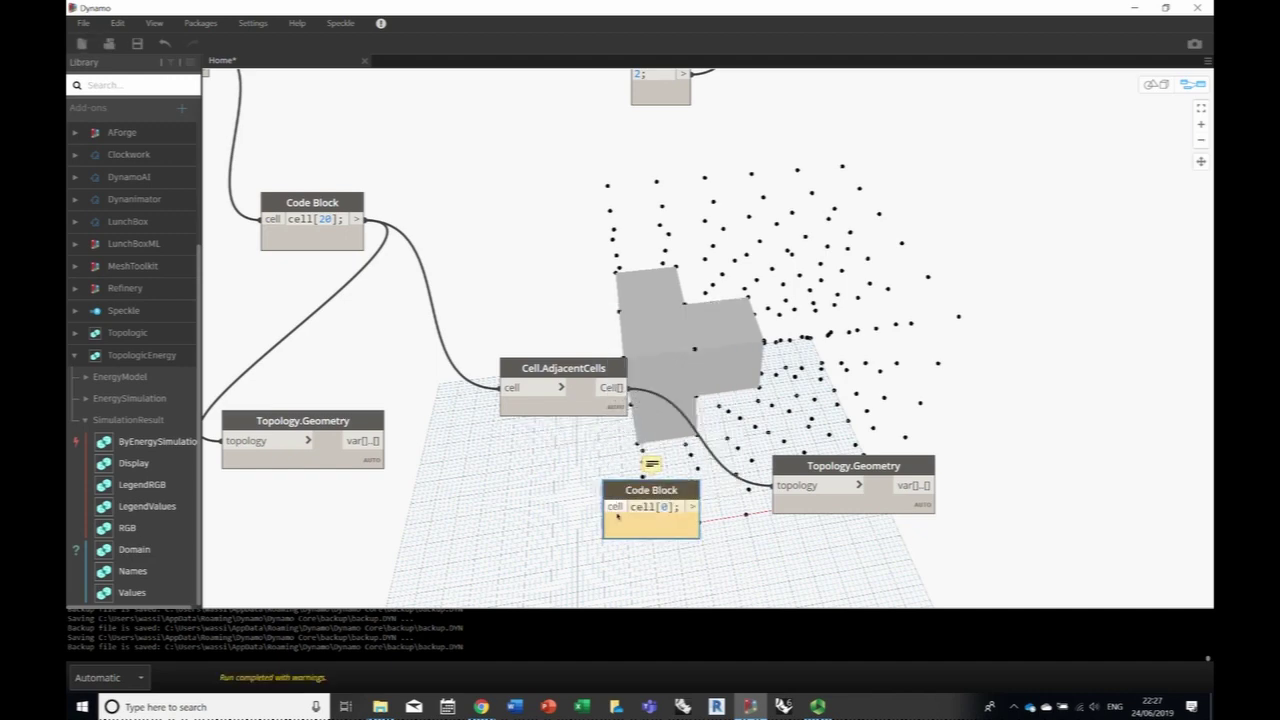
left_click(613, 507)
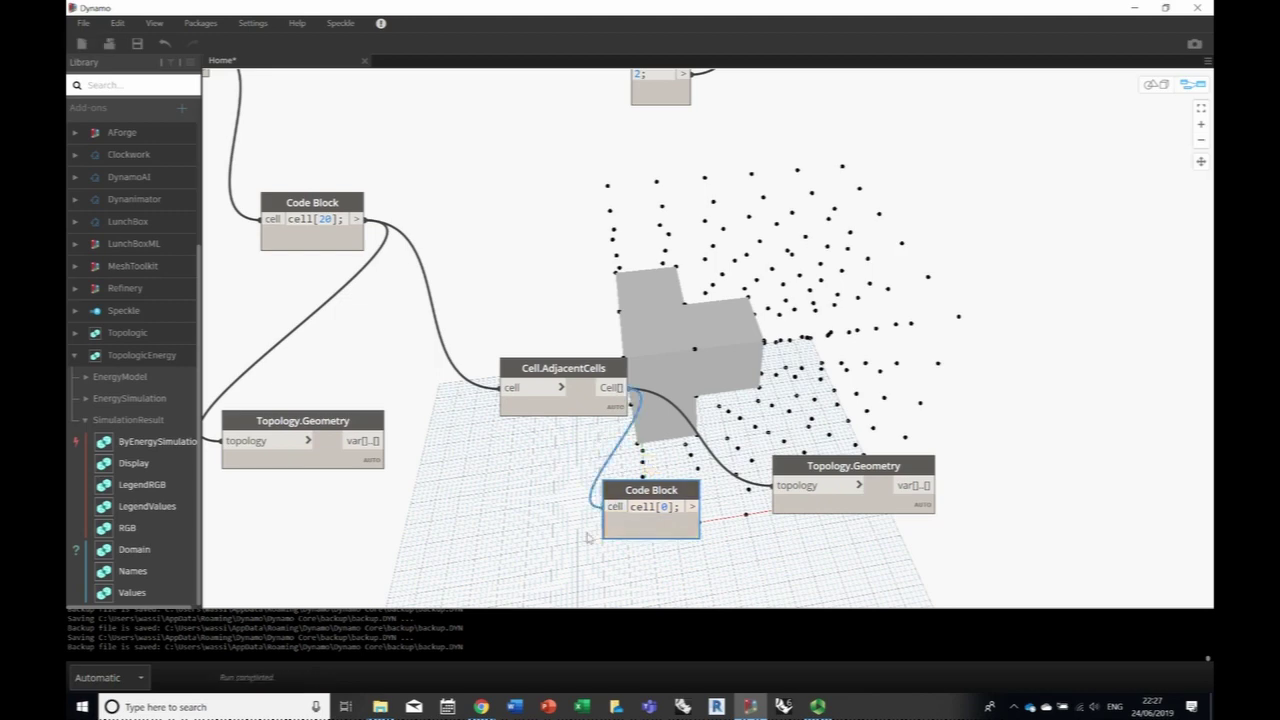
left_click_drag(658, 492, 588, 480)
middle_click_drag(640, 558, 661, 455)
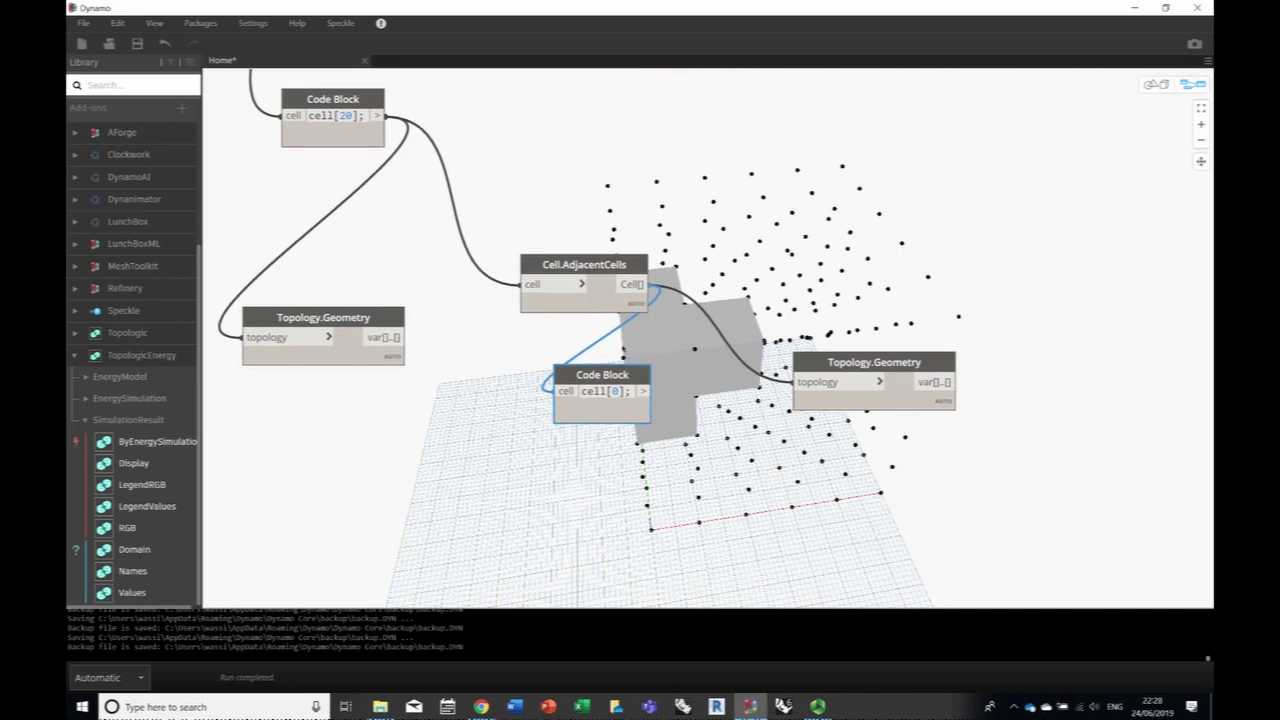
left_click_drag(624, 382, 640, 428)
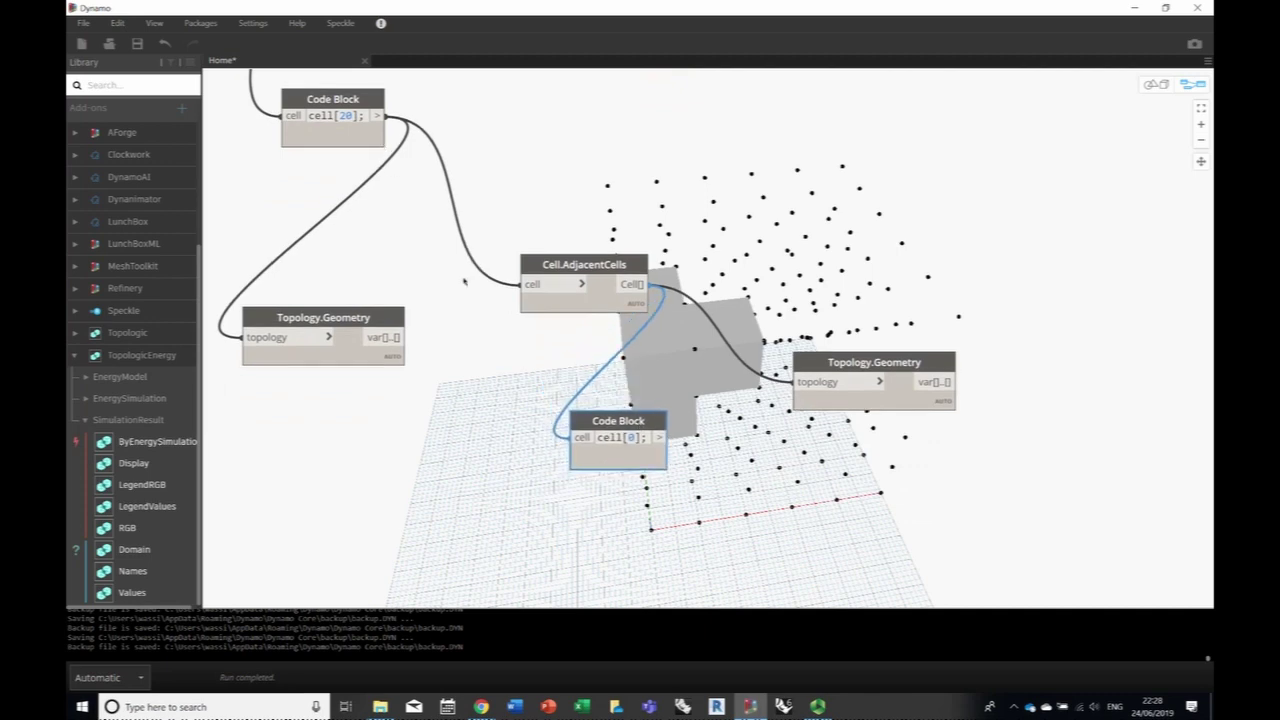
- Add a Cell.SharedFaces node and connect the cell[0] Code Block to its first cell input and the cell[20] Code Block to its second
right_click(641, 530)
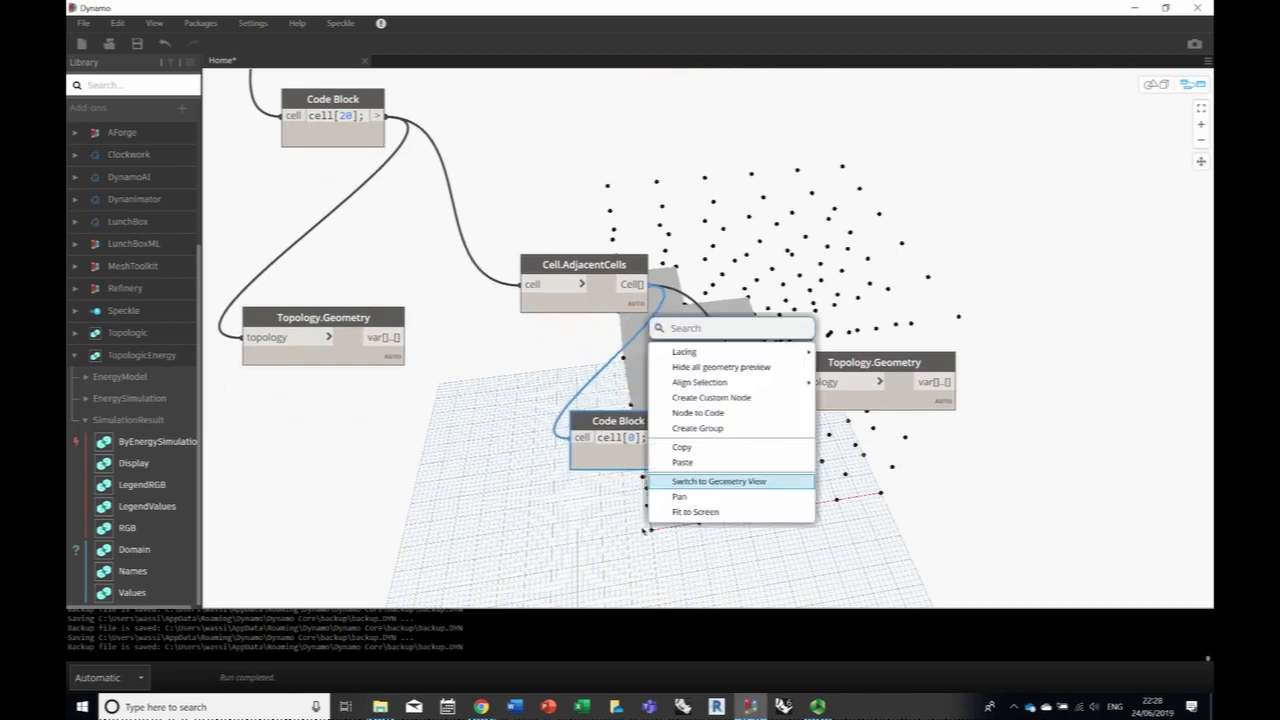
type("Shared.")
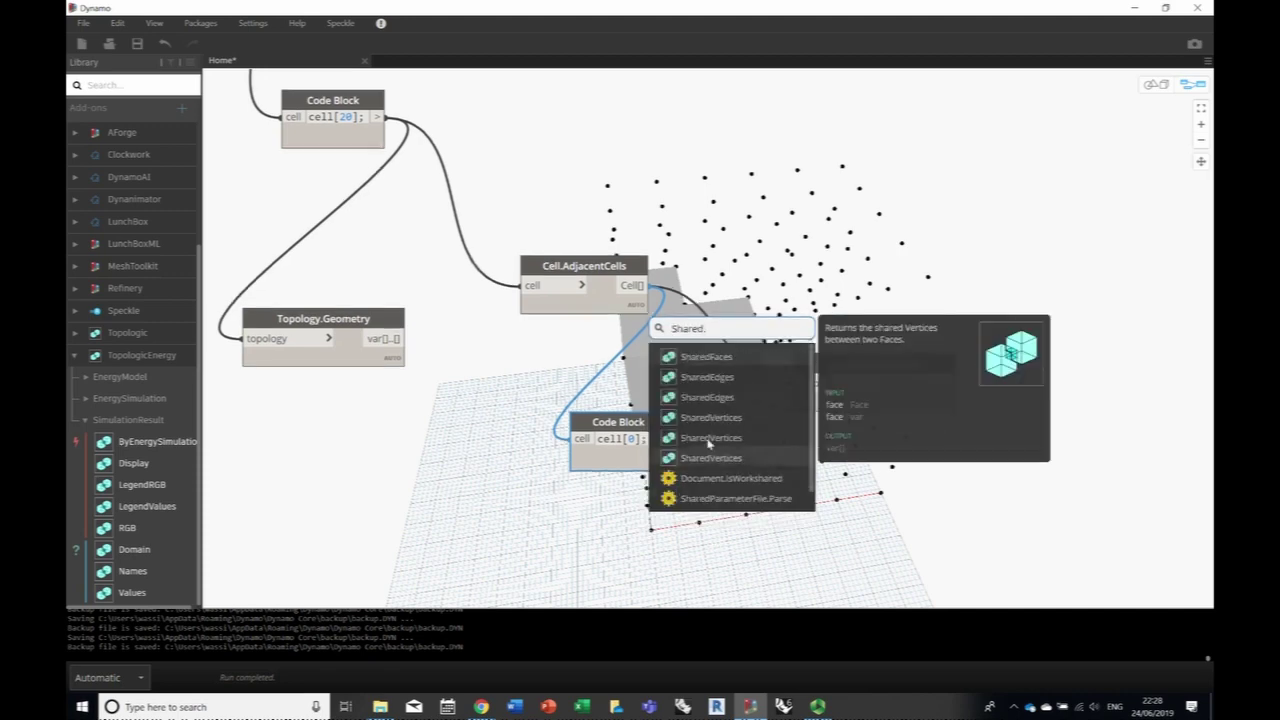
left_click(705, 357)
left_click_drag(740, 370, 776, 492)
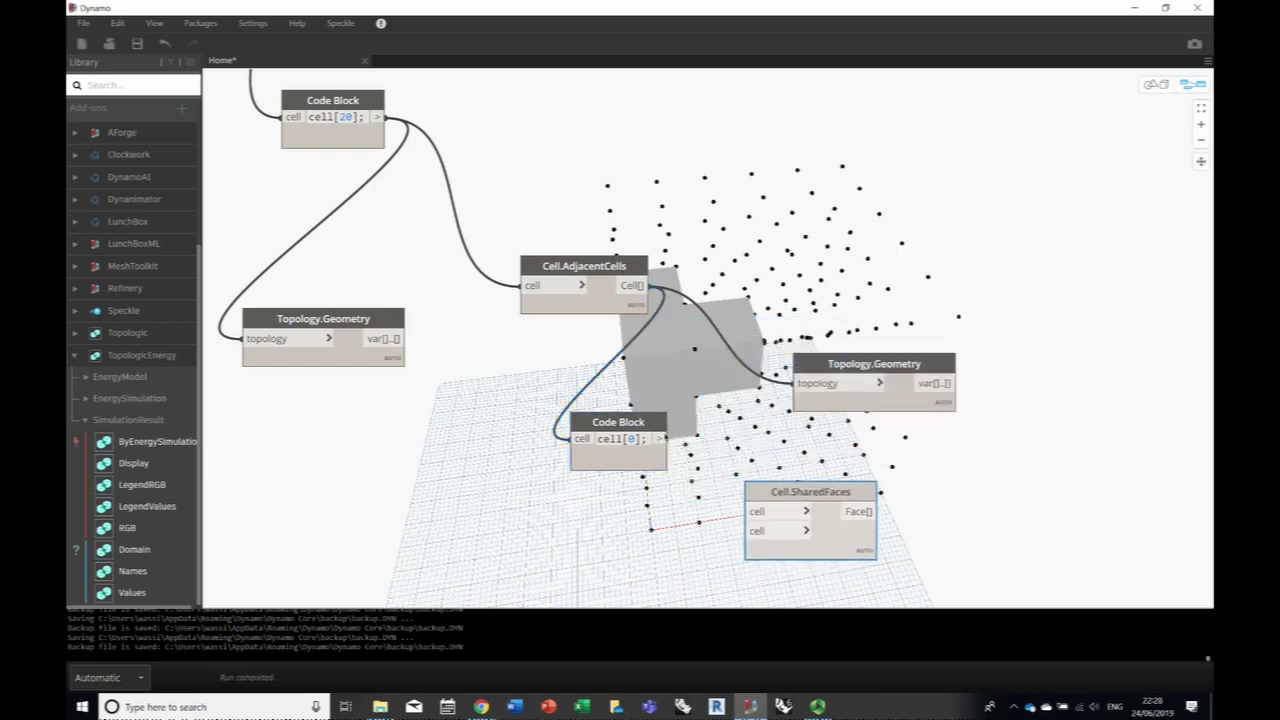
left_click(660, 438)
left_click_drag(381, 118, 749, 530)
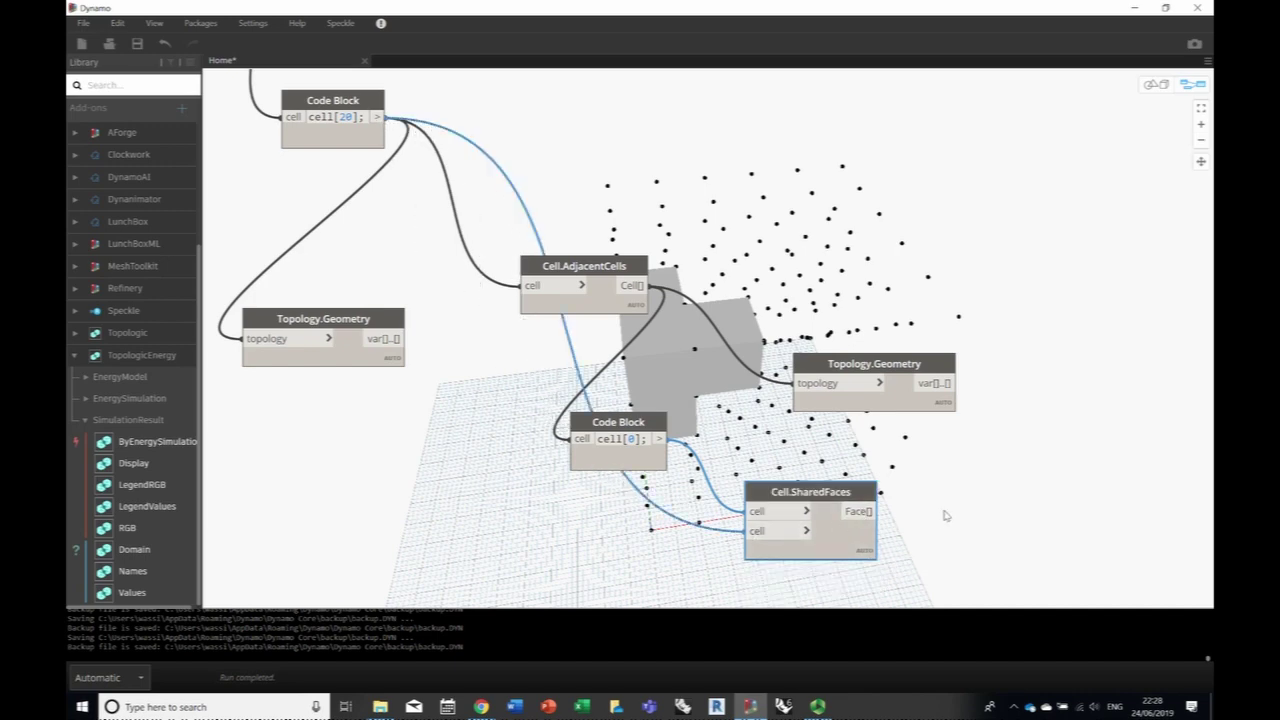
- Move the adjacent cells' Topology.Geometry node beyond Cell.SharedFaces and connect the Face[] output to its topology input
middle_click_drag(943, 515, 661, 479)
left_click_drag(590, 320, 816, 443)
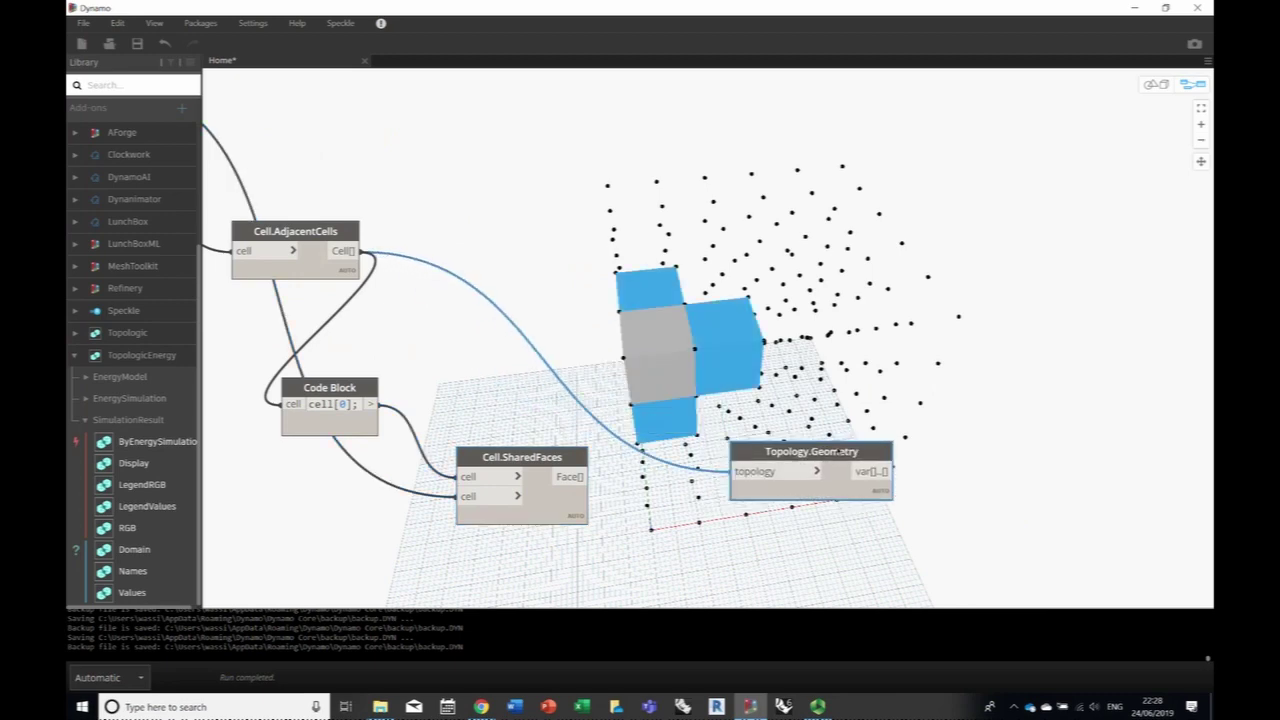
left_click_drag(582, 476, 748, 472)
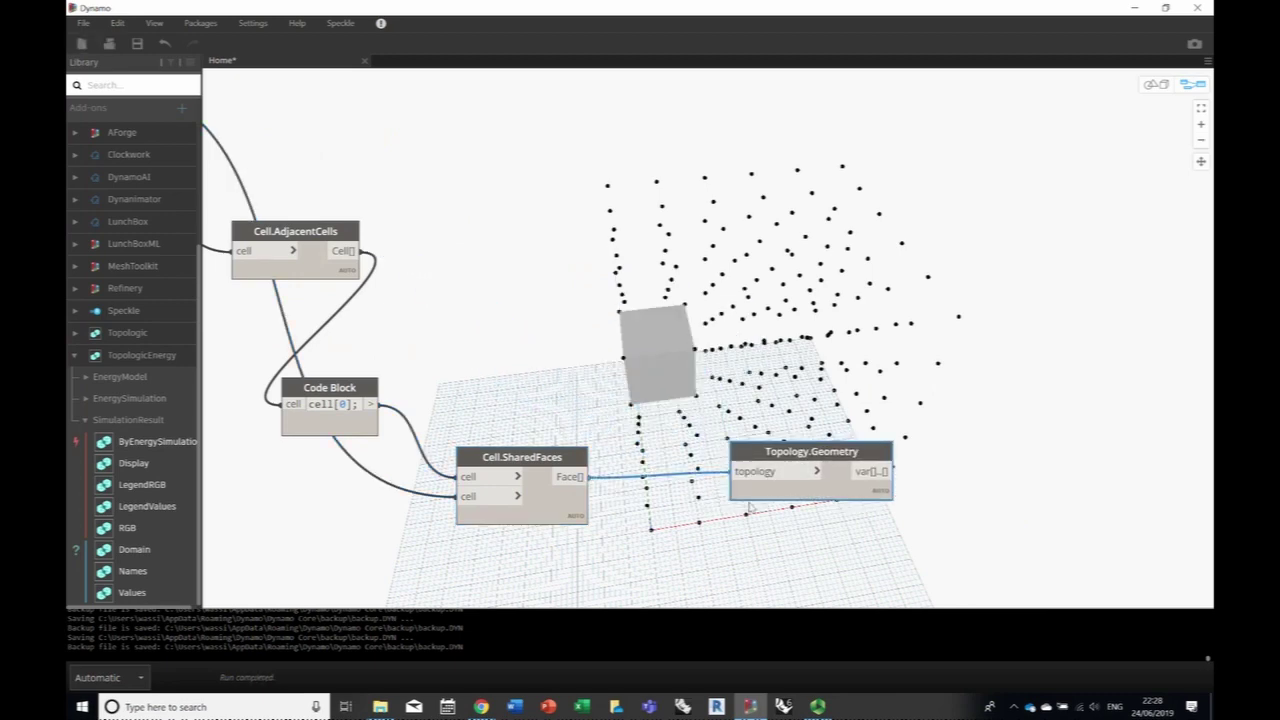
- Turn off the preview of the Topology.Geometry node fed by the cell[20] Code Block
middle_click_drag(477, 405, 855, 467)
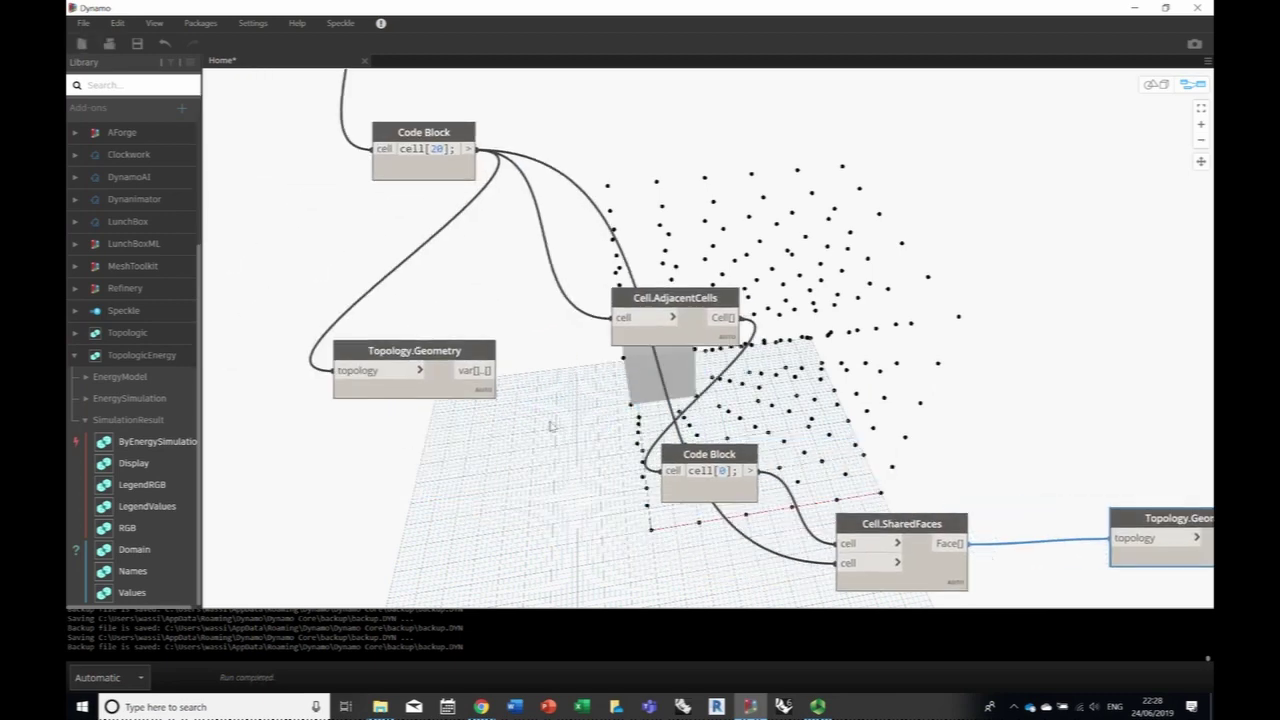
right_click(453, 390)
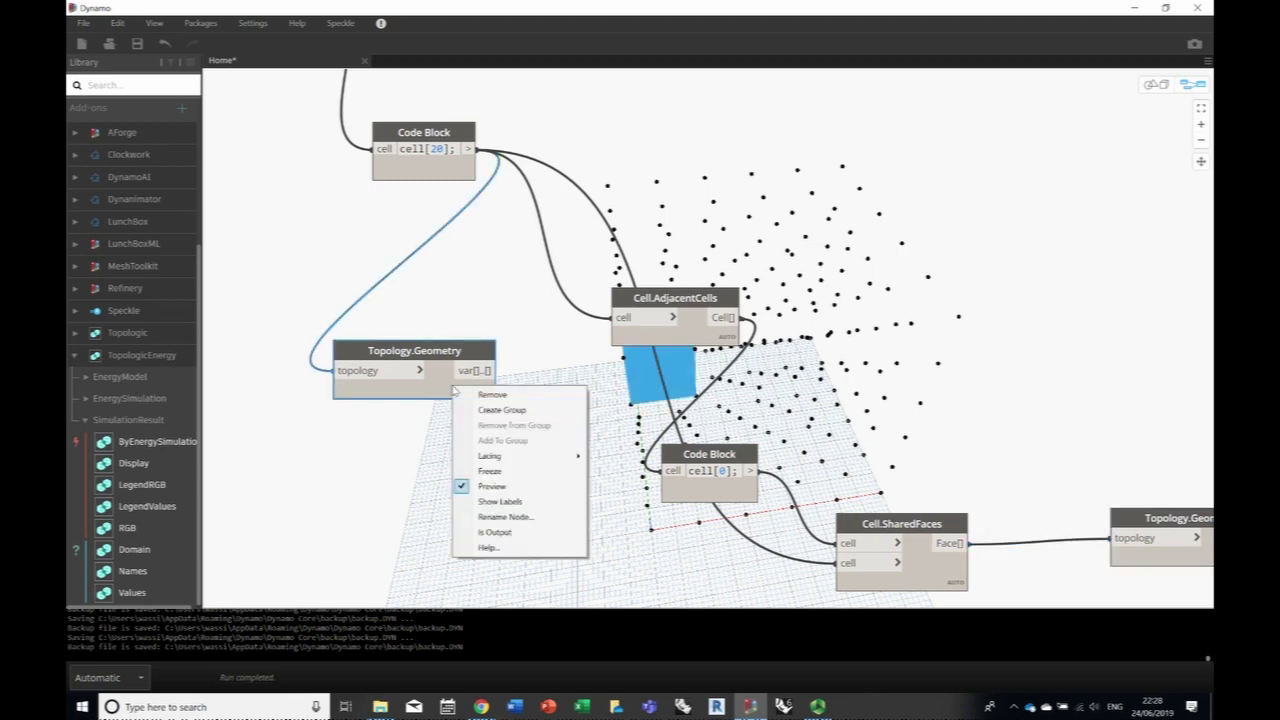
left_click(500, 487)
- Orbit the model in the geometry view to examine the shared face, and return to the graph view
middle_click_drag(582, 440, 326, 411)
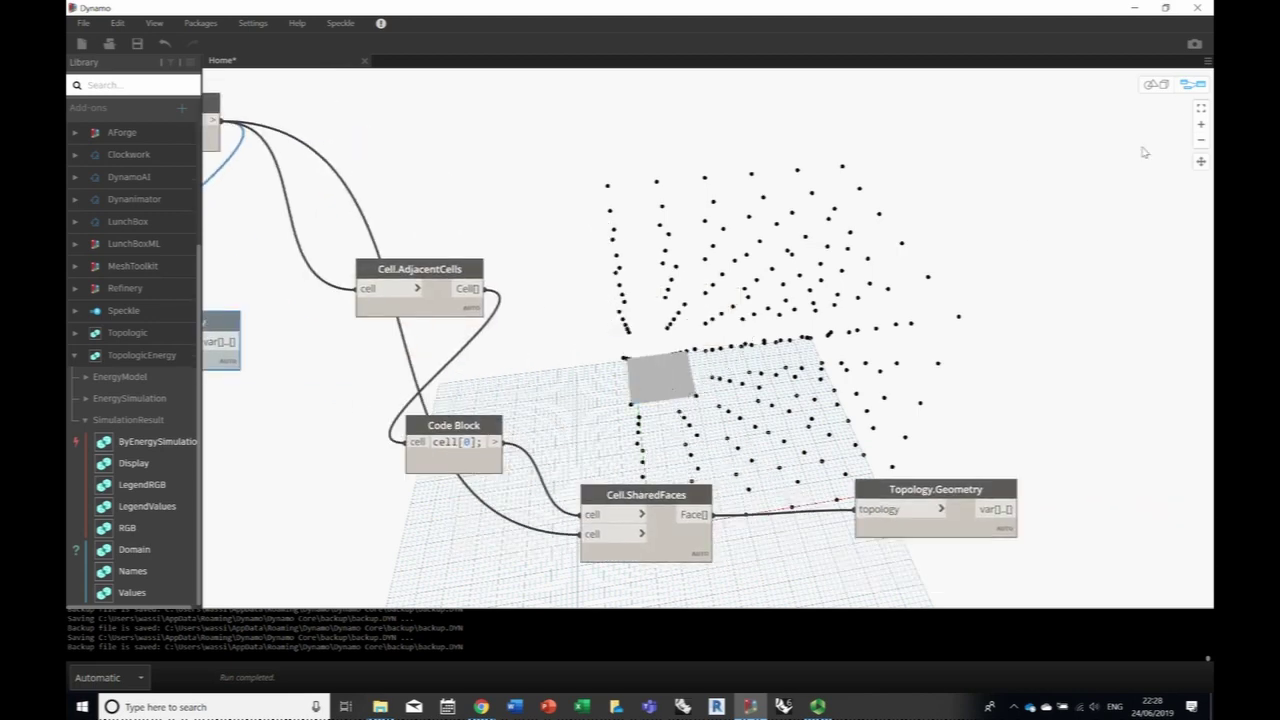
left_click(1161, 90)
right_click_drag(622, 386, 676, 360)
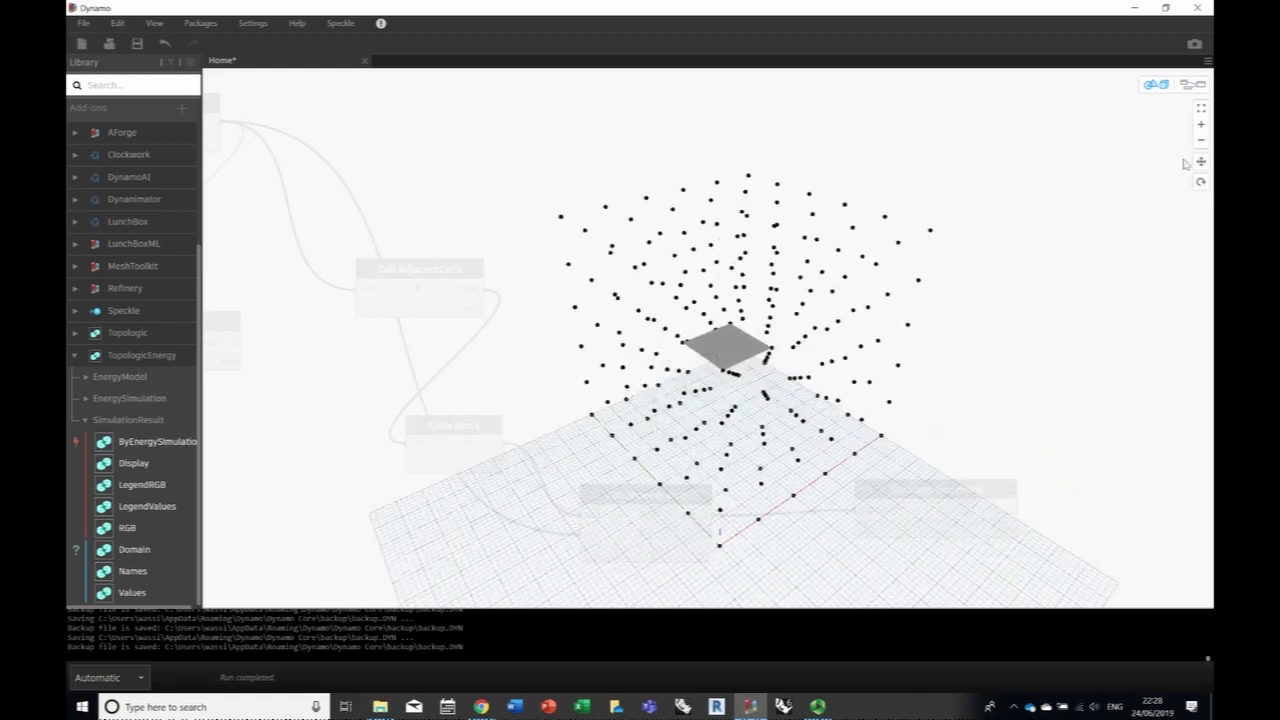
left_click(1187, 86)
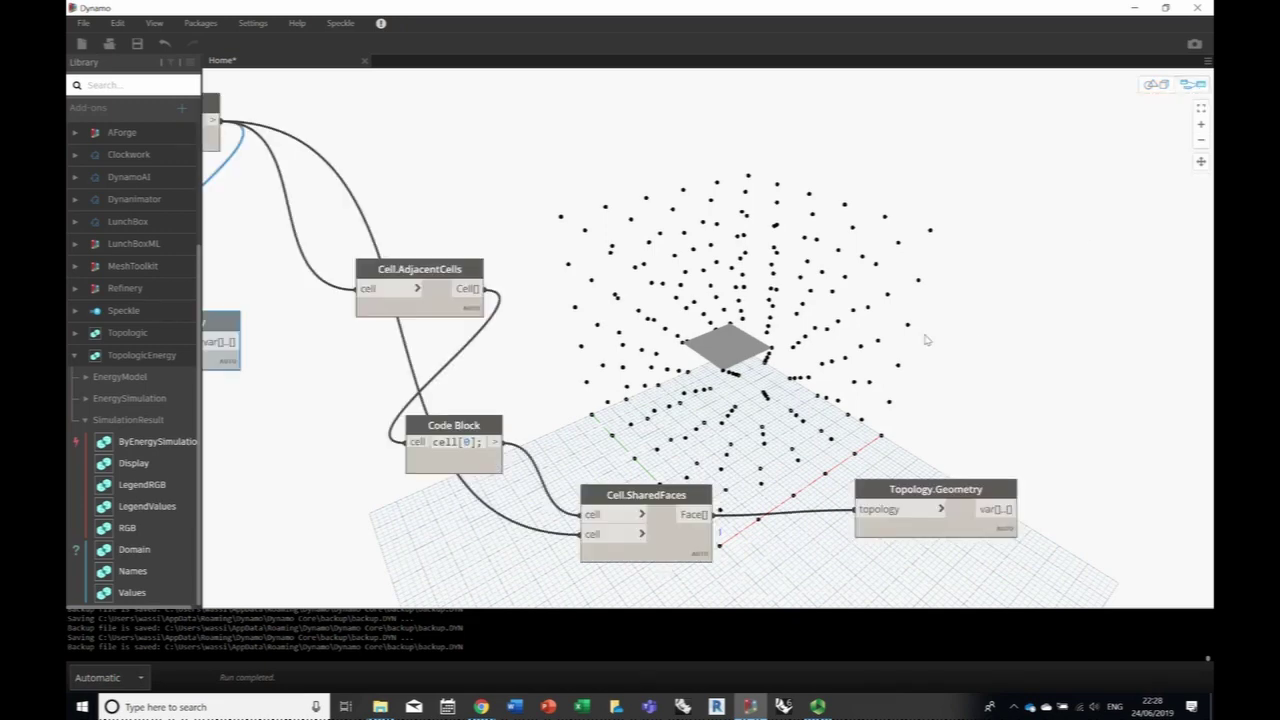
- Add a Cell.SharedEdges node and place it directly below the Cell.SharedFaces node
middle_click_drag(852, 364, 884, 230)
right_click(660, 486)
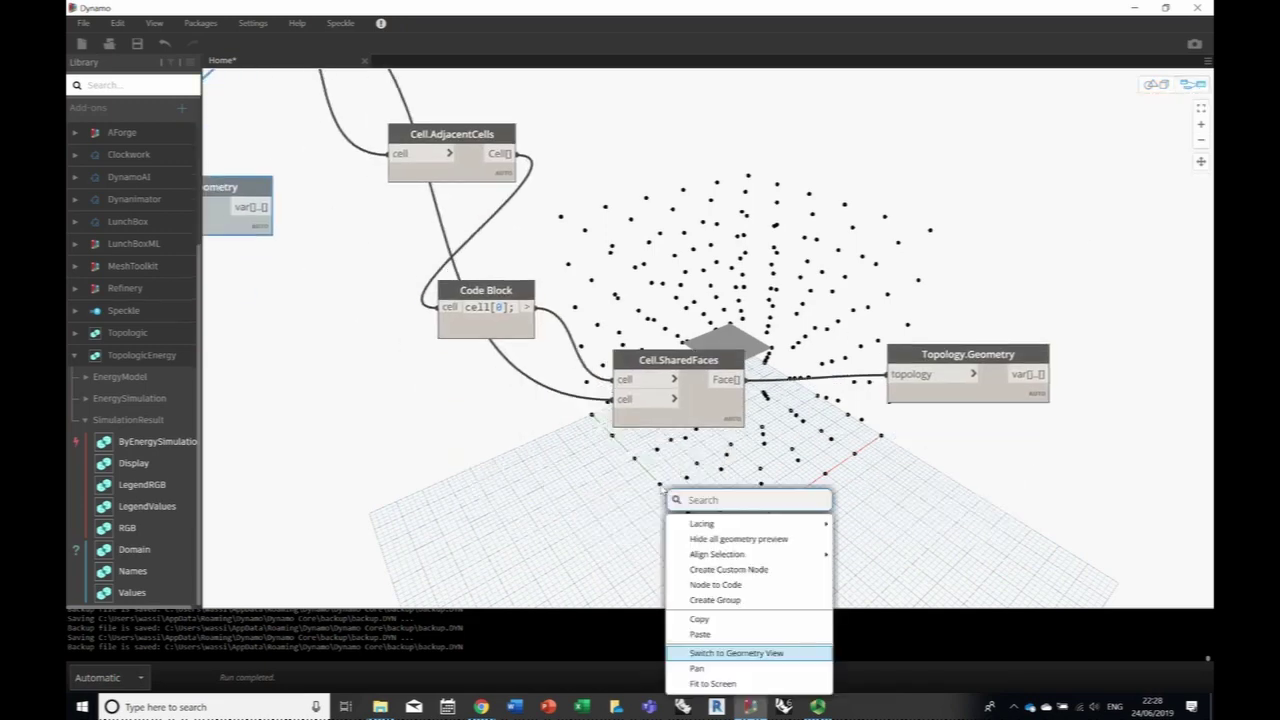
type("Cell.S")
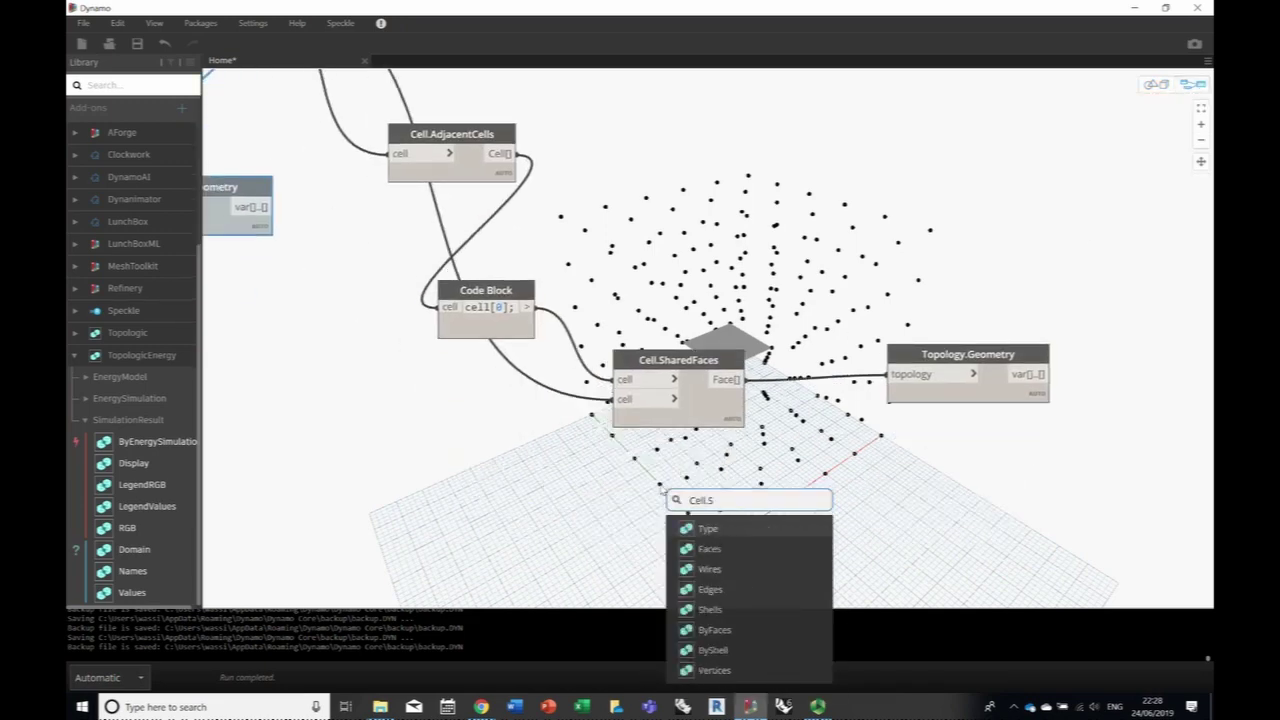
type("hared")
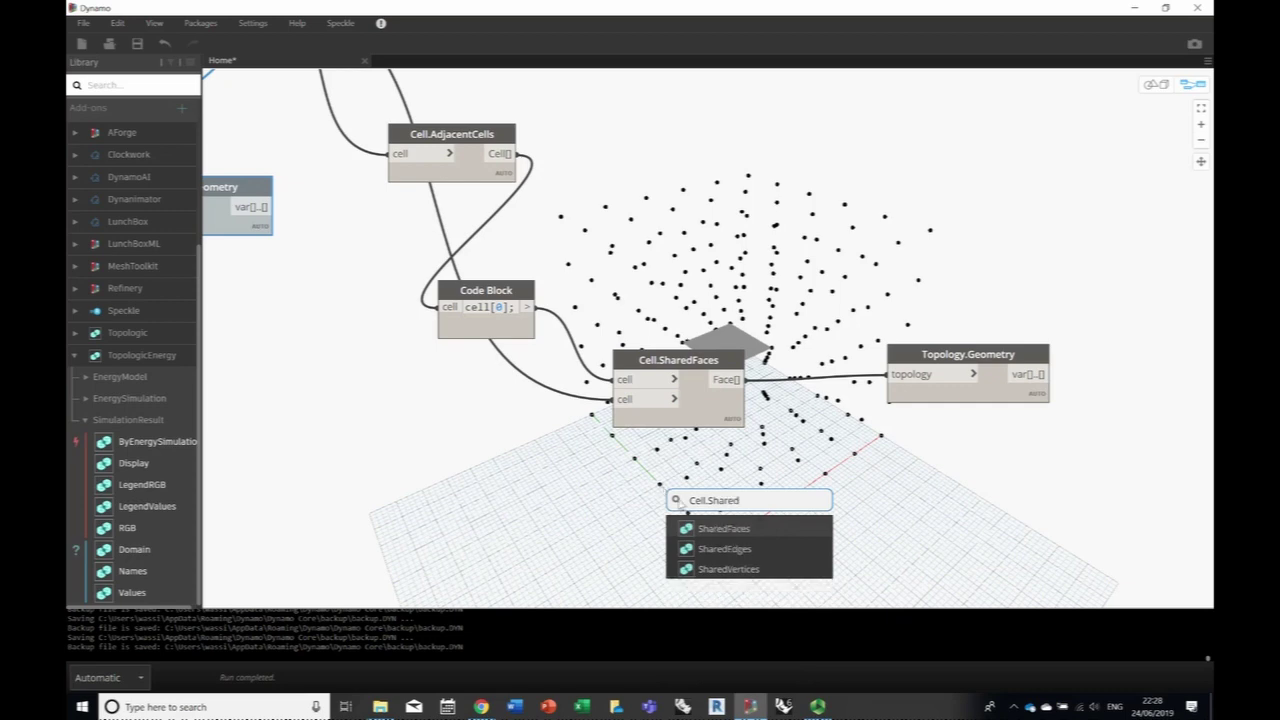
left_click(706, 549)
left_click_drag(733, 557, 656, 458)
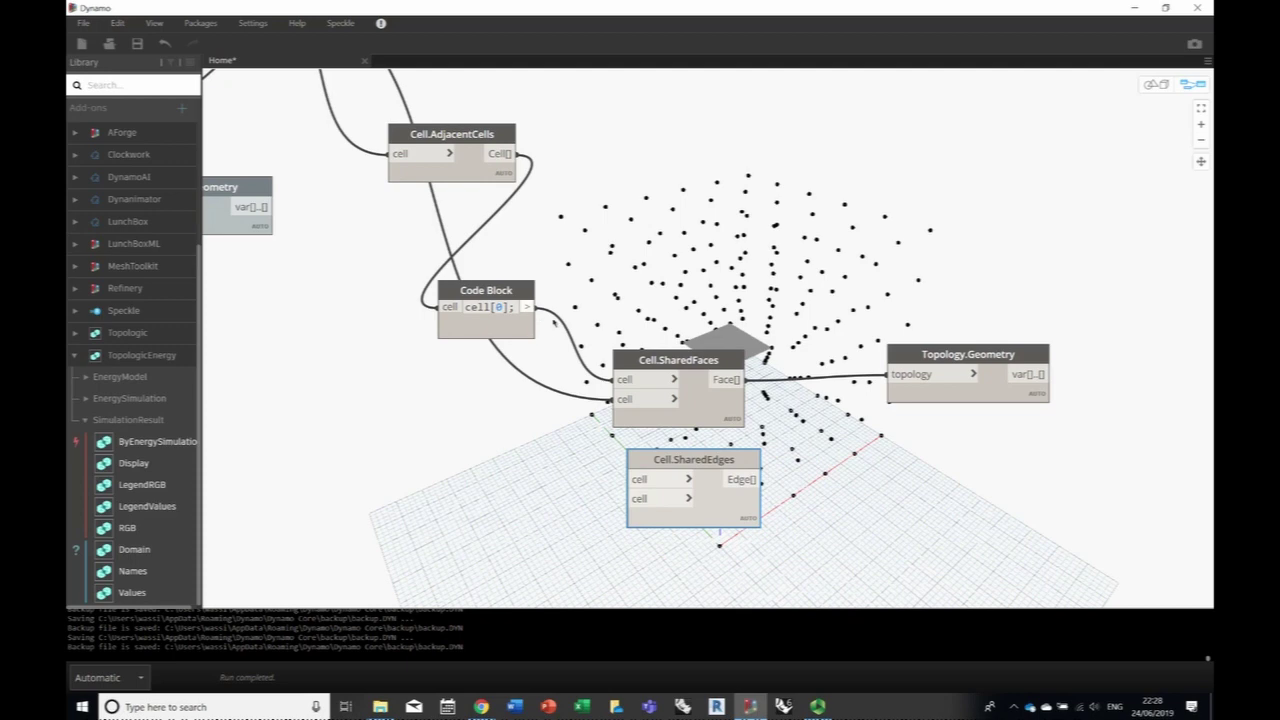
- Move both cell wires from Cell.SharedFaces to the matching Cell.SharedEdges inputs, and connect the Edge[] output to the Topology.Geometry topology input
left_click_drag(527, 307, 632, 479)
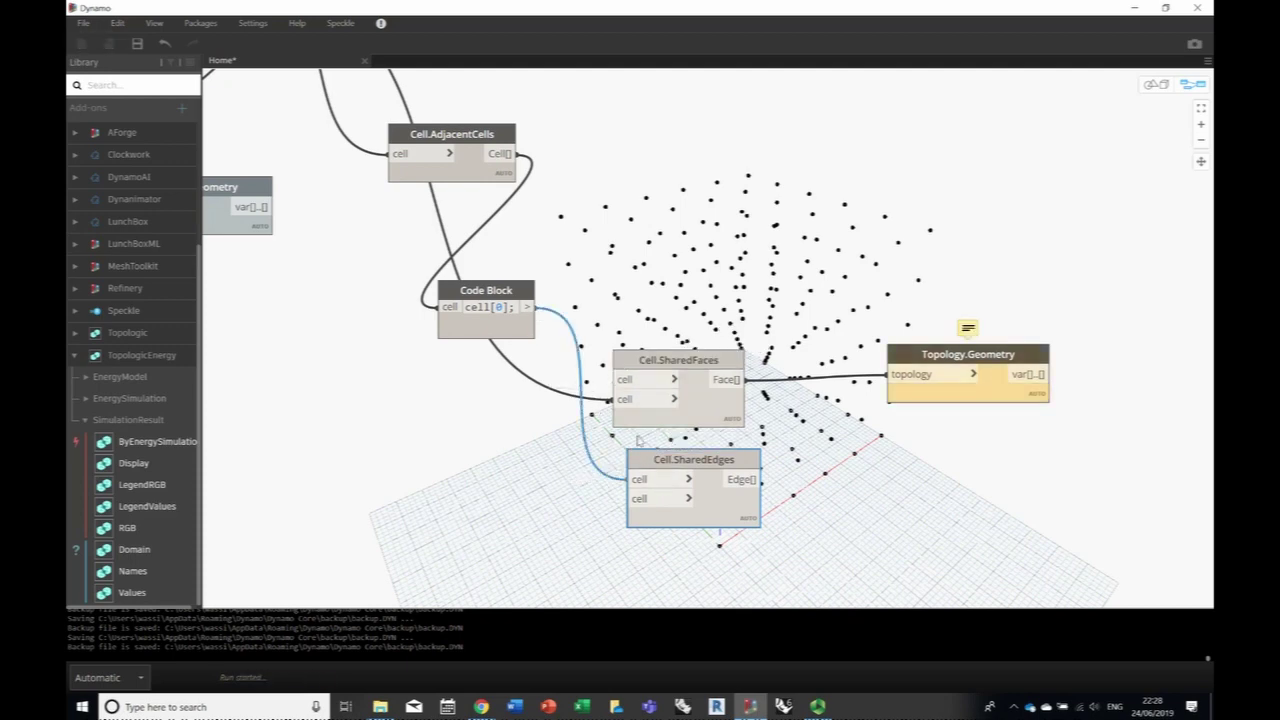
left_click_drag(612, 398, 632, 498)
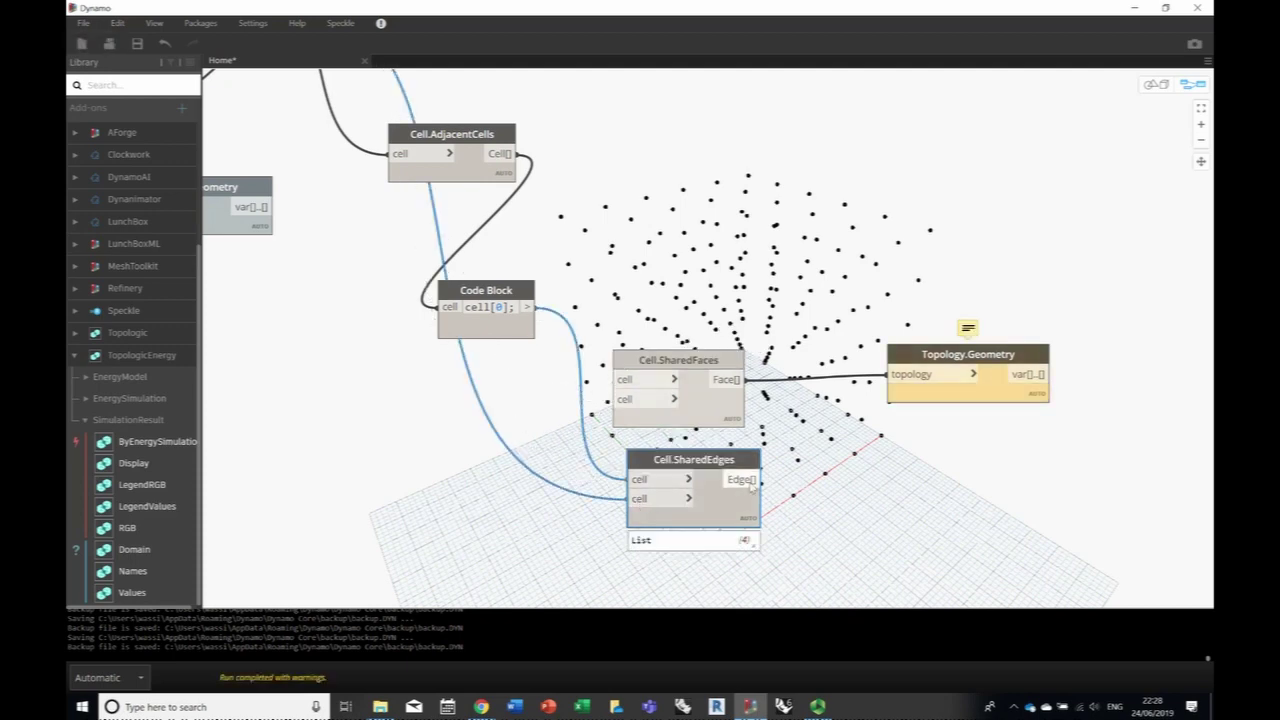
left_click_drag(752, 481, 893, 374)
- Examine the edges shared by the two cells up close in the geometry view, and return to the graph view
middle_click_drag(774, 413, 652, 497)
scroll(800, 368, "up", 1)
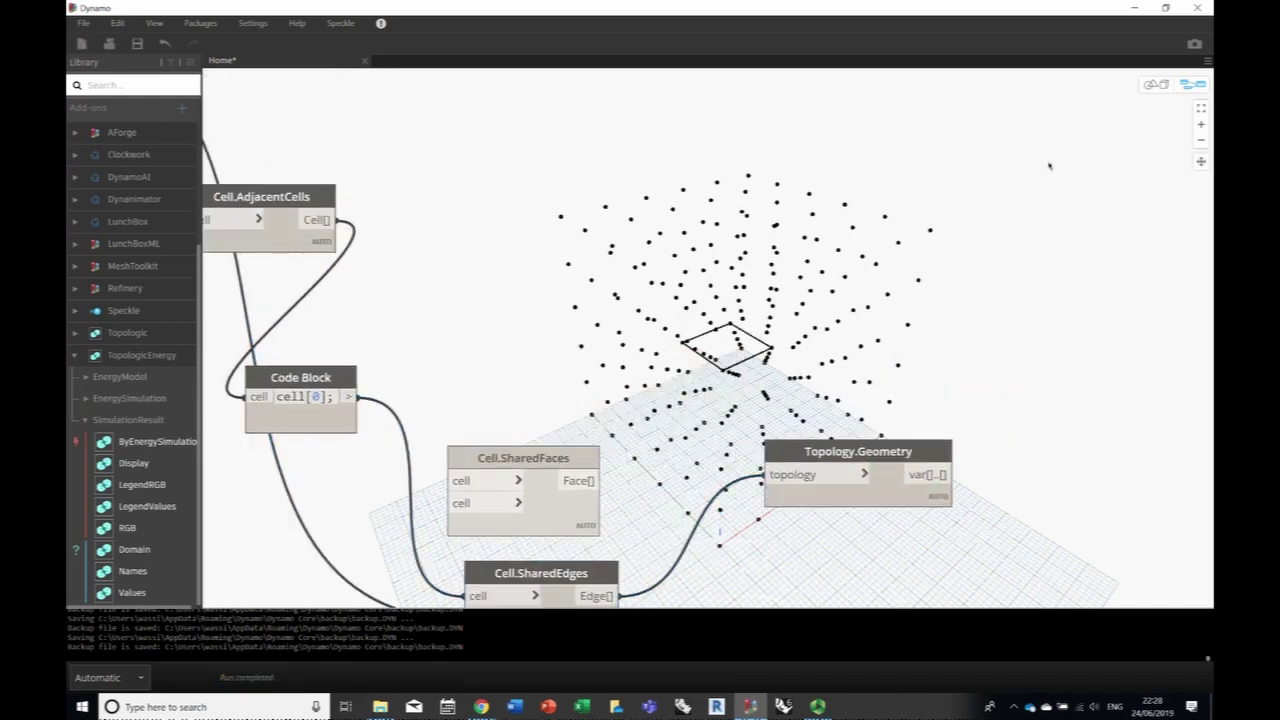
left_click(1156, 85)
scroll(784, 263, "up", 5)
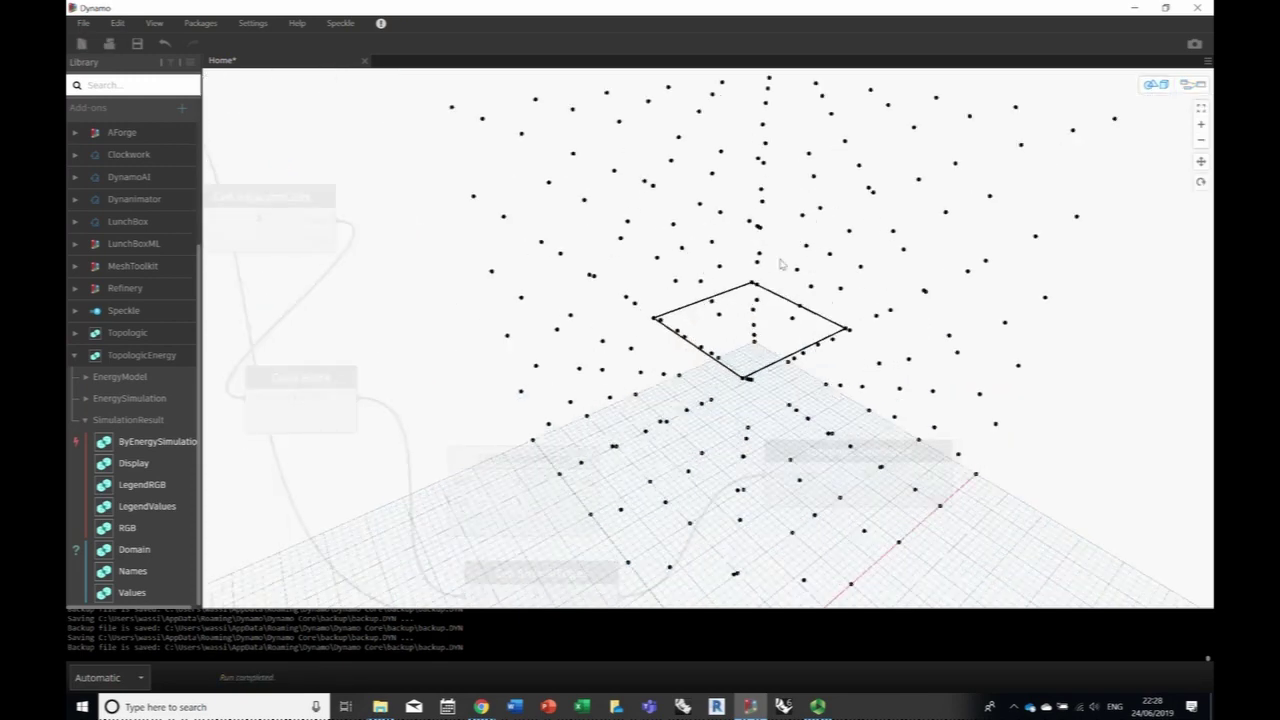
right_click_drag(794, 291, 805, 340)
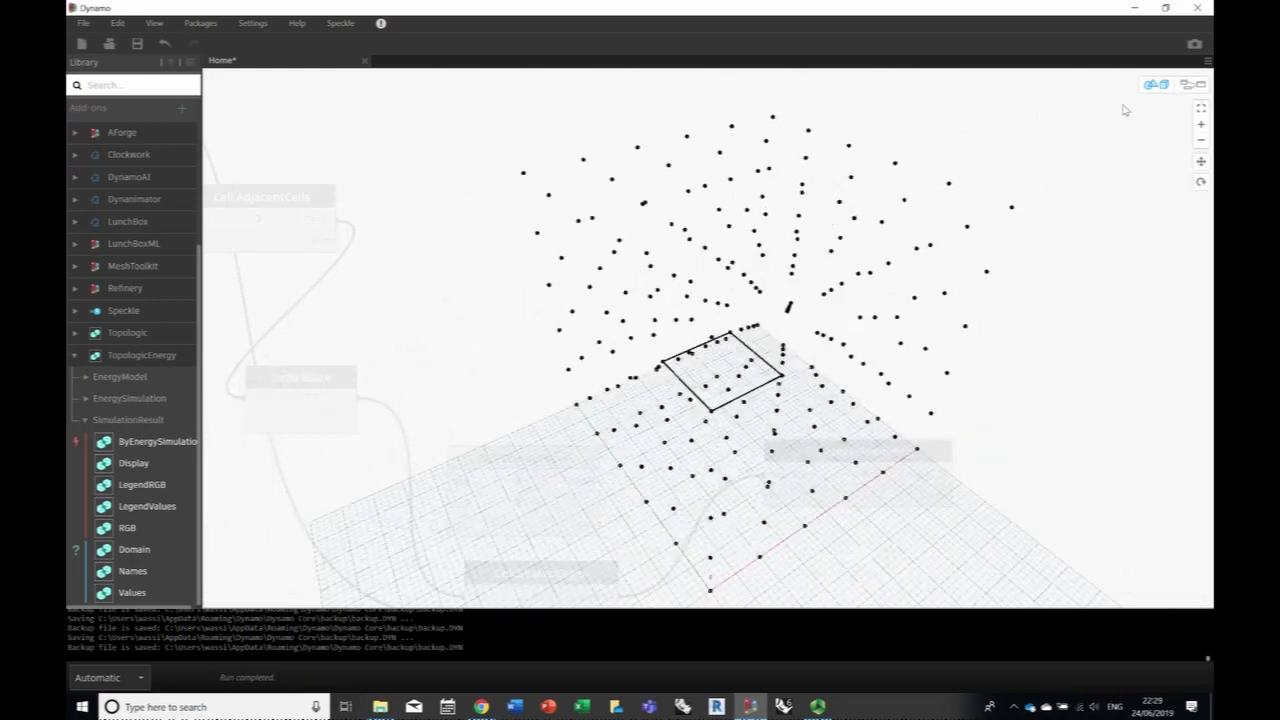
left_click(1189, 86)
- Bring the main CellComplex node chain into view and expand the Topologic category in the node library
scroll(573, 421, "down", 2)
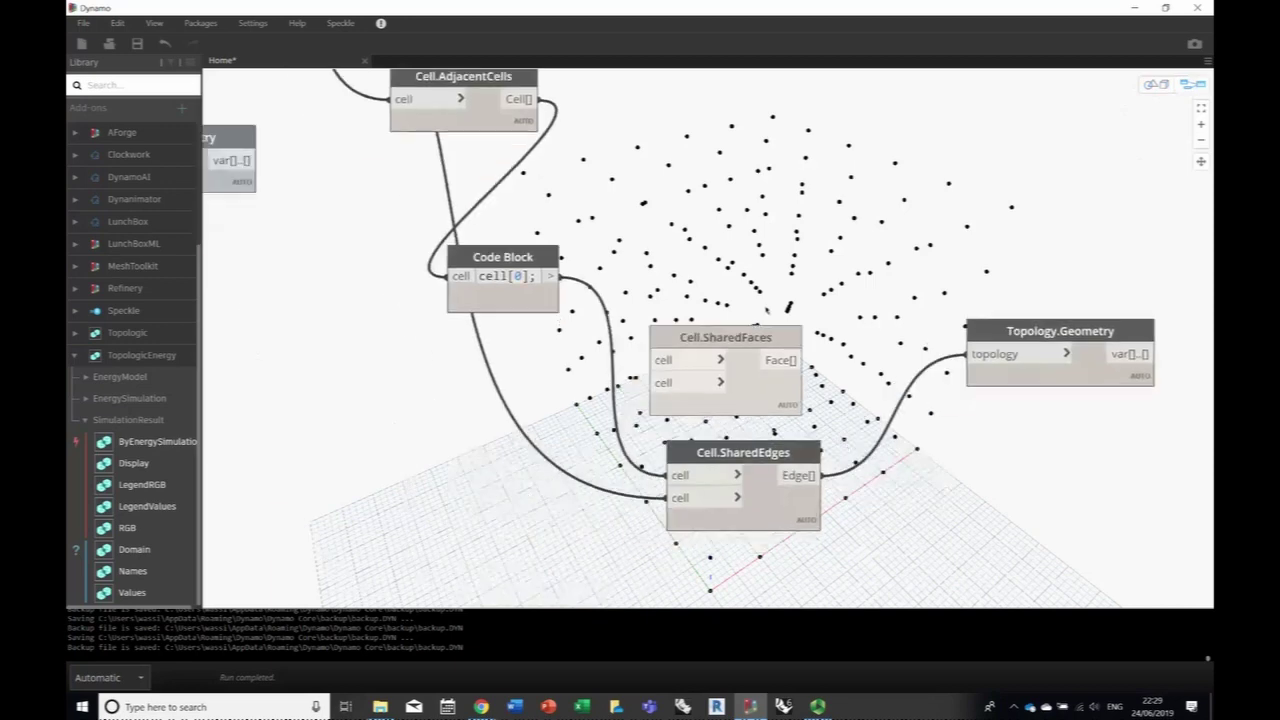
scroll(453, 460, "down", 2)
middle_click_drag(442, 465, 614, 528)
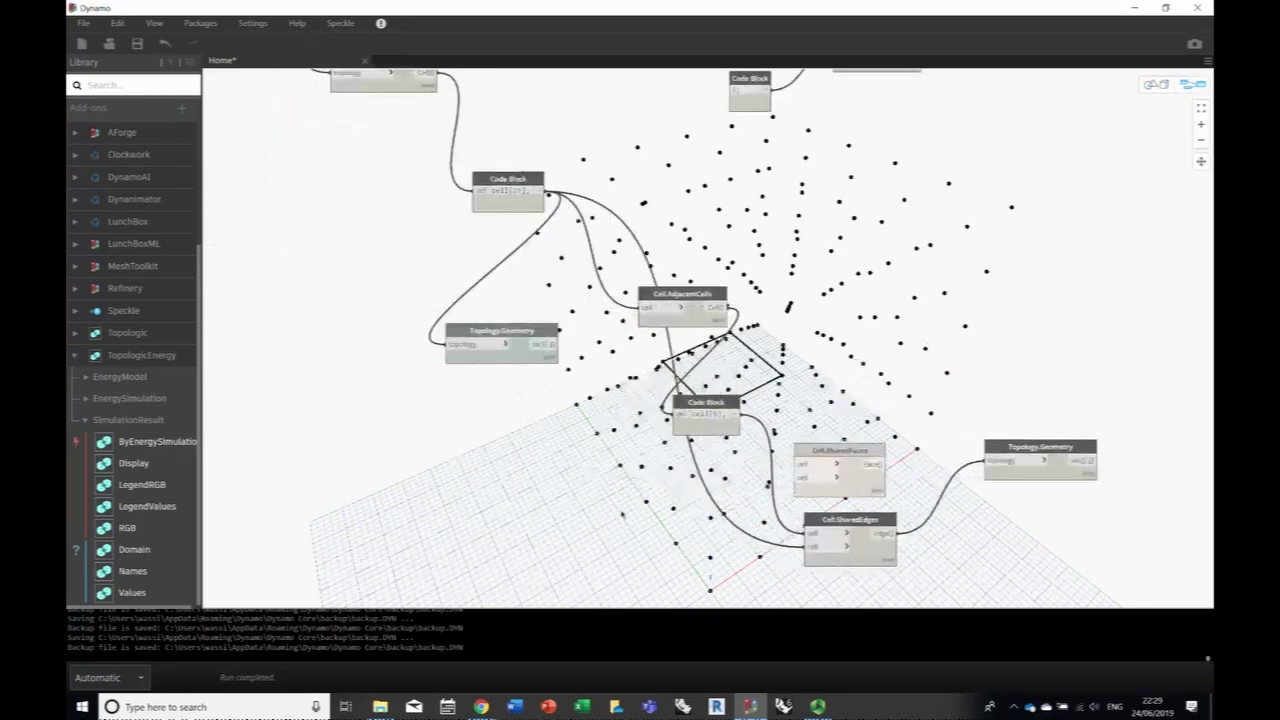
scroll(612, 529, "down", 3)
middle_click_drag(412, 407, 545, 516)
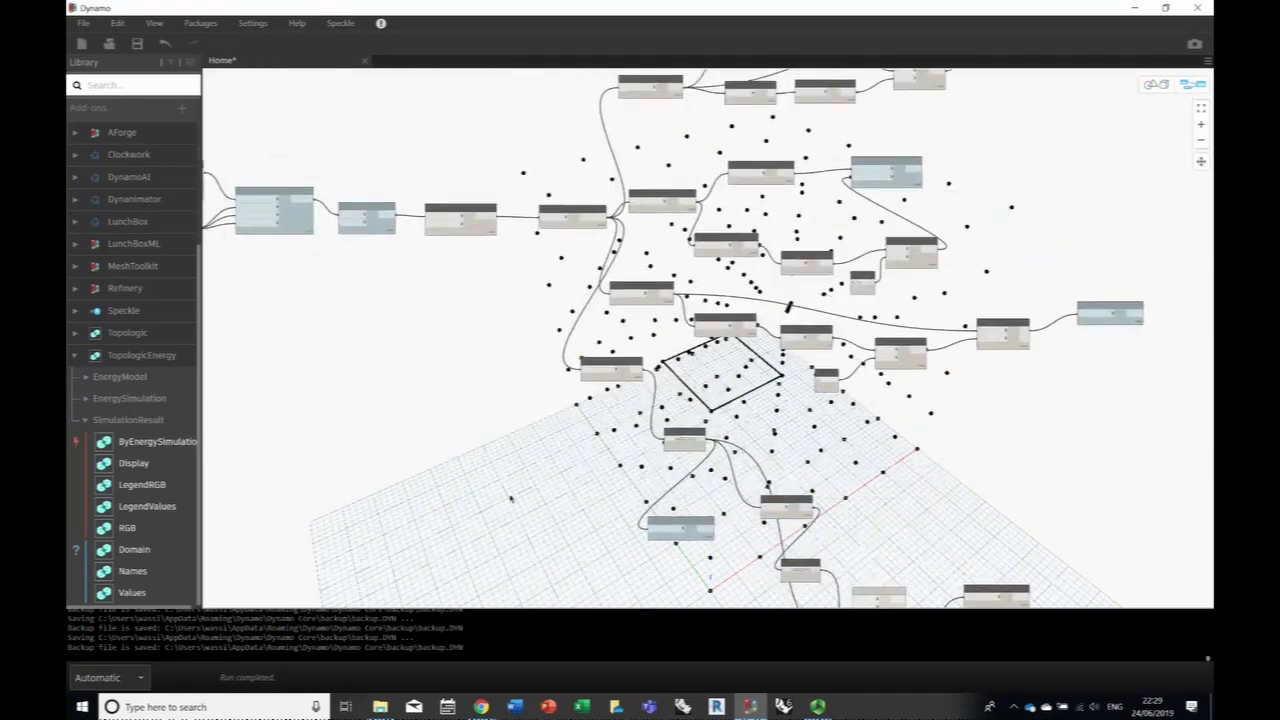
middle_click_drag(387, 368, 447, 391)
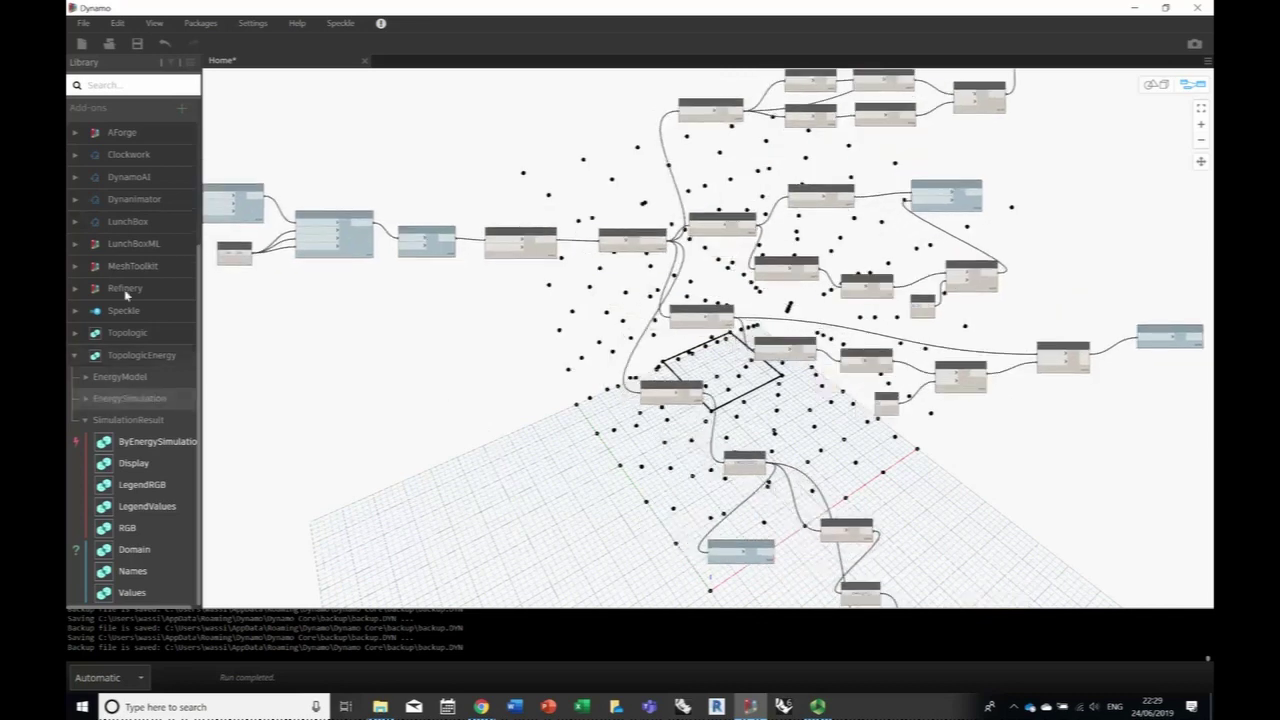
left_click(77, 338)
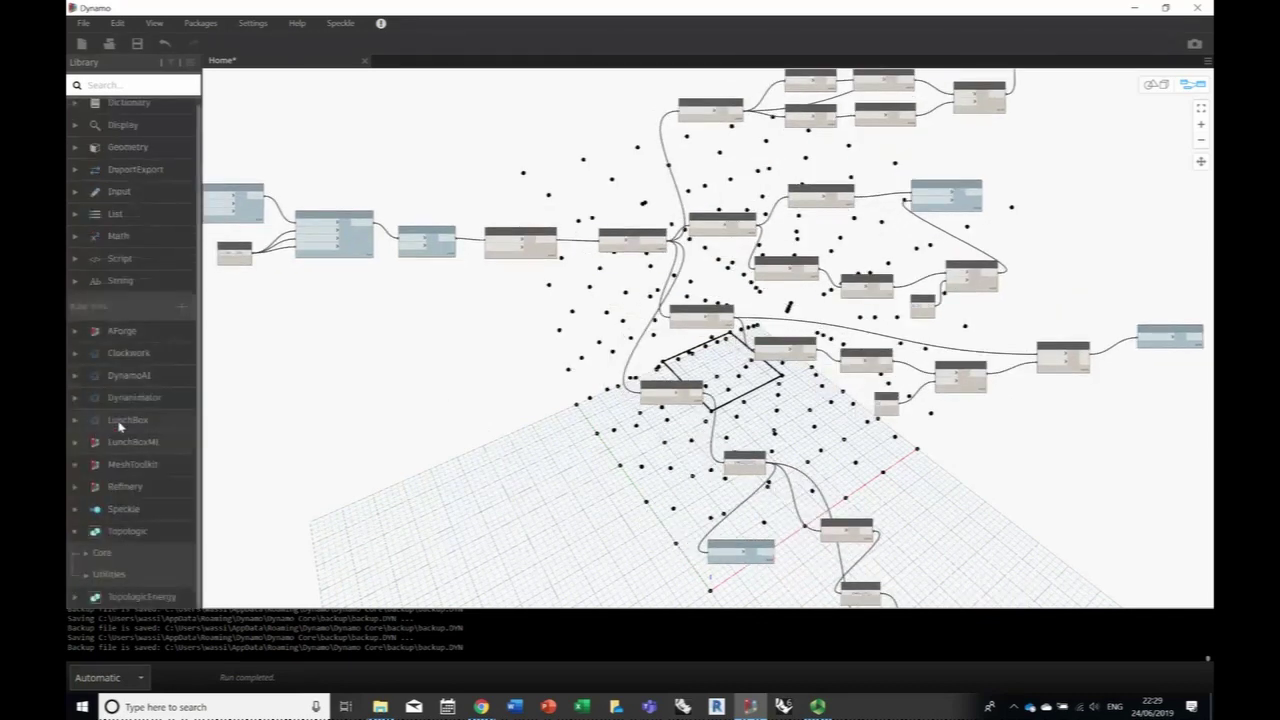